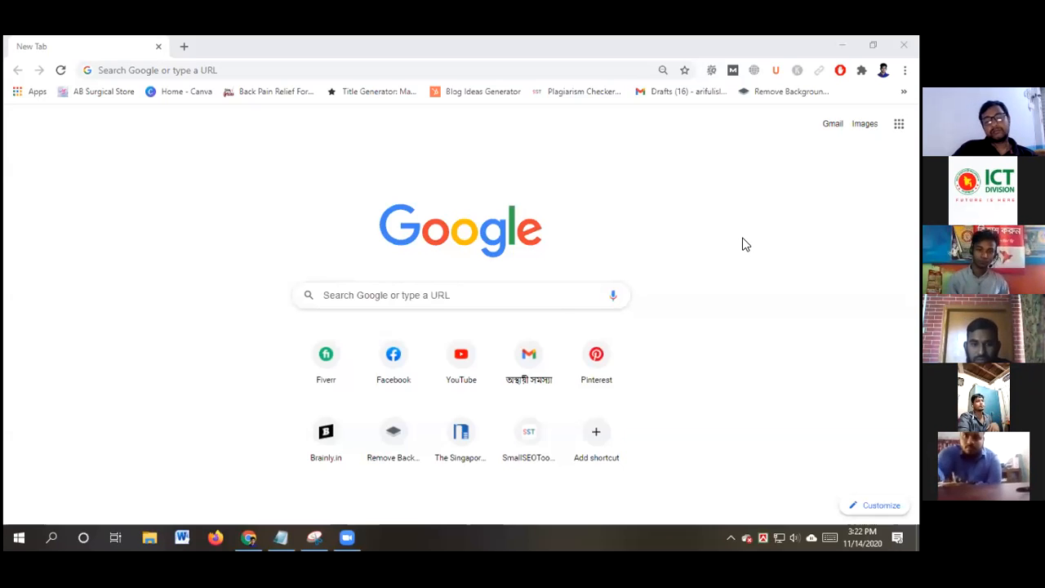
# Minimize the Google Chrome window to show the Windows desktop
pyautogui.click(678, 433)
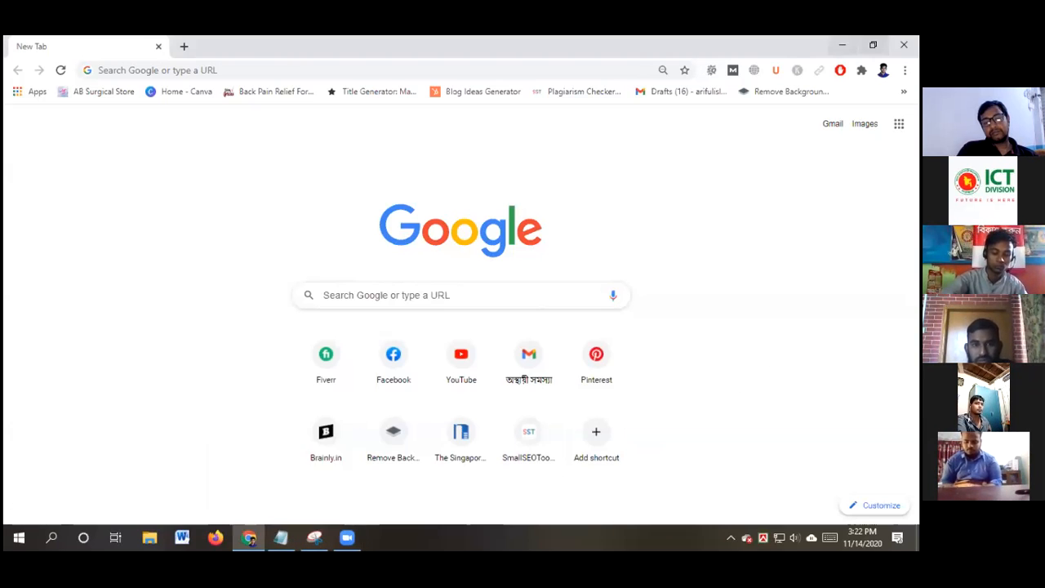
pyautogui.click(841, 45)
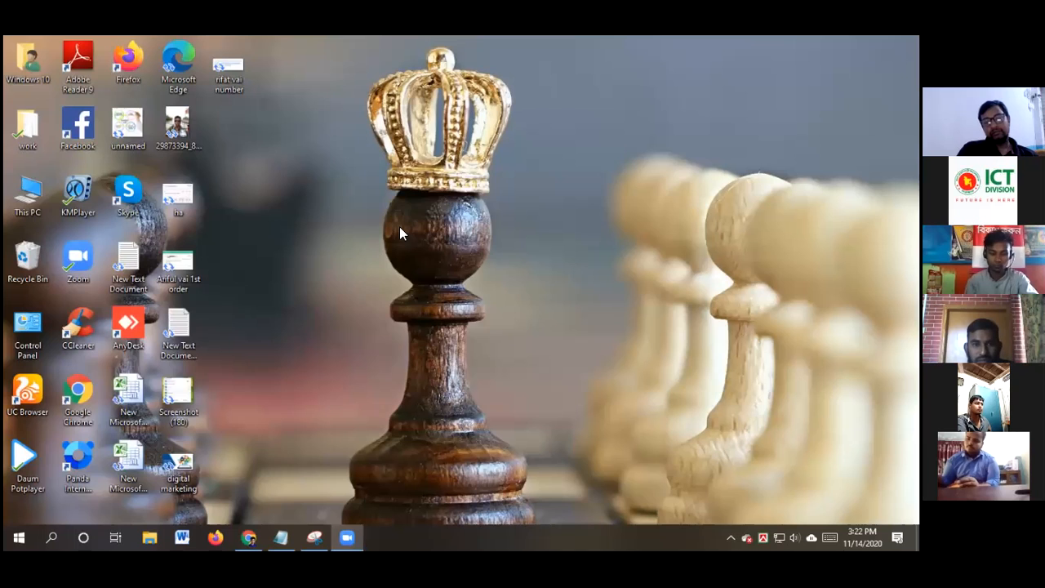
# Create 'New Microsoft Word Document' on the desktop from the New menu and open it in Word
pyautogui.rightClick(312, 185)
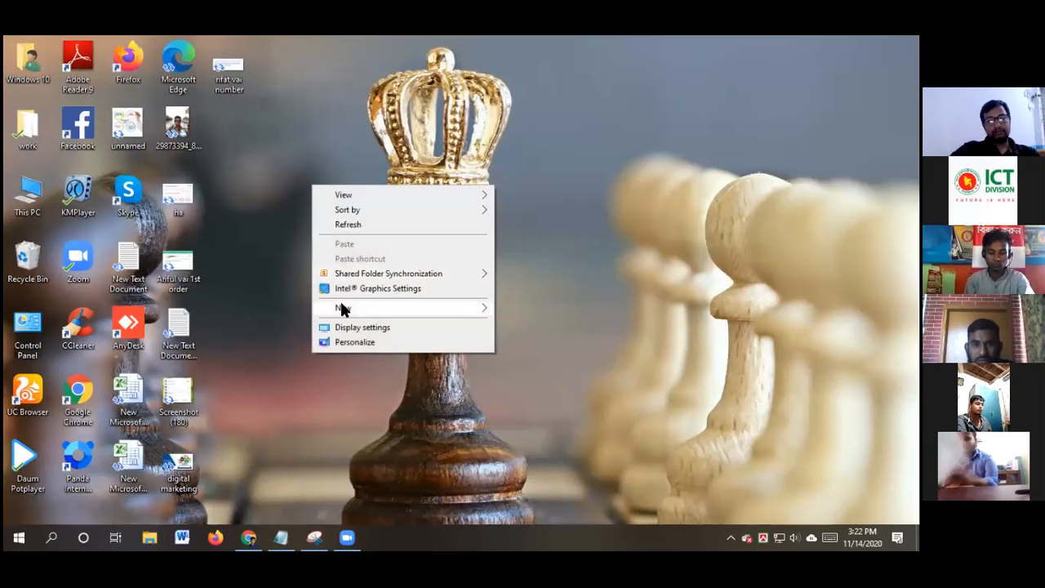
pyautogui.moveTo(343, 305)
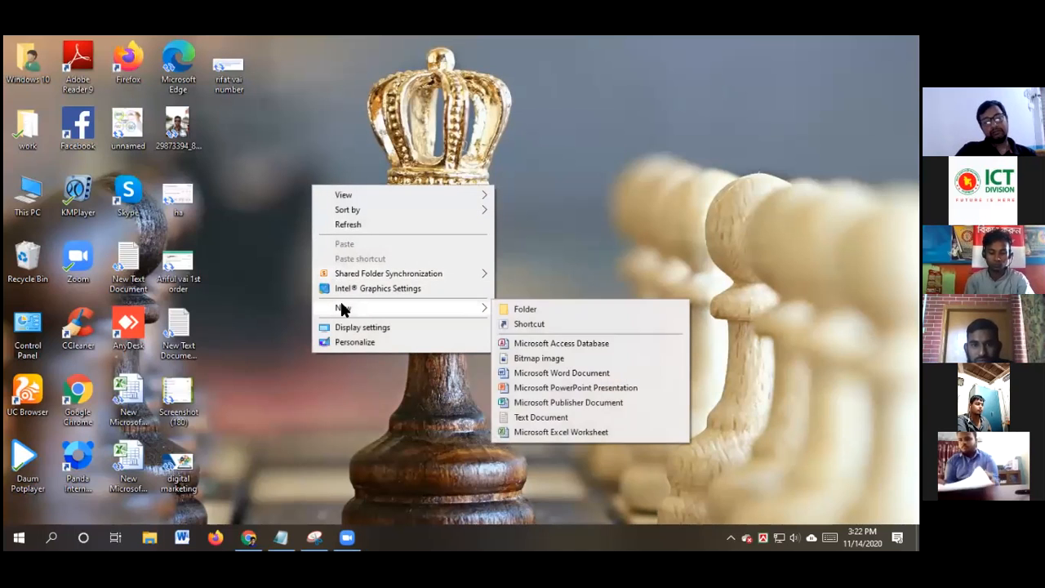
pyautogui.click(539, 373)
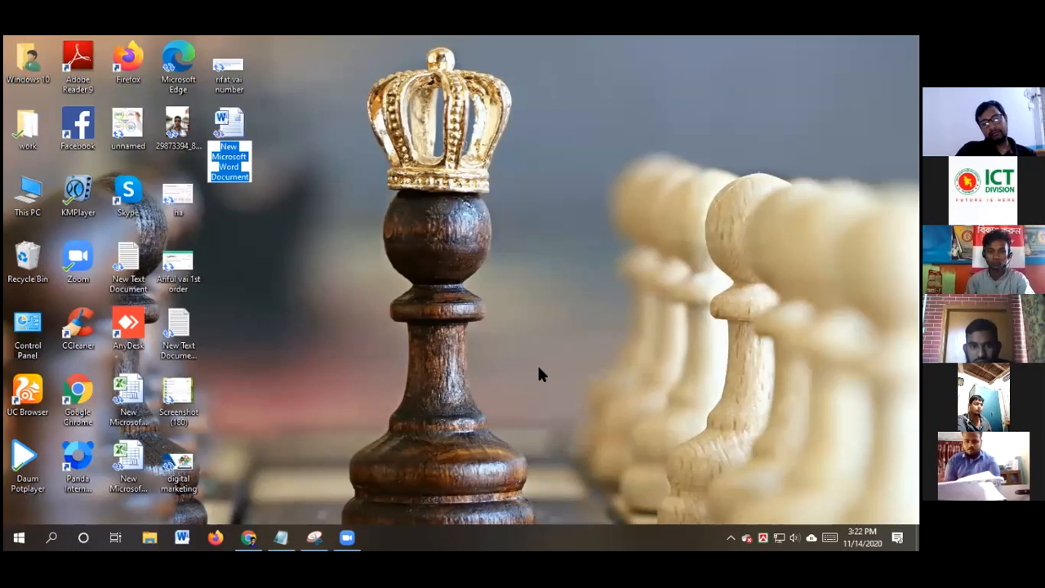
pyautogui.press('Return')
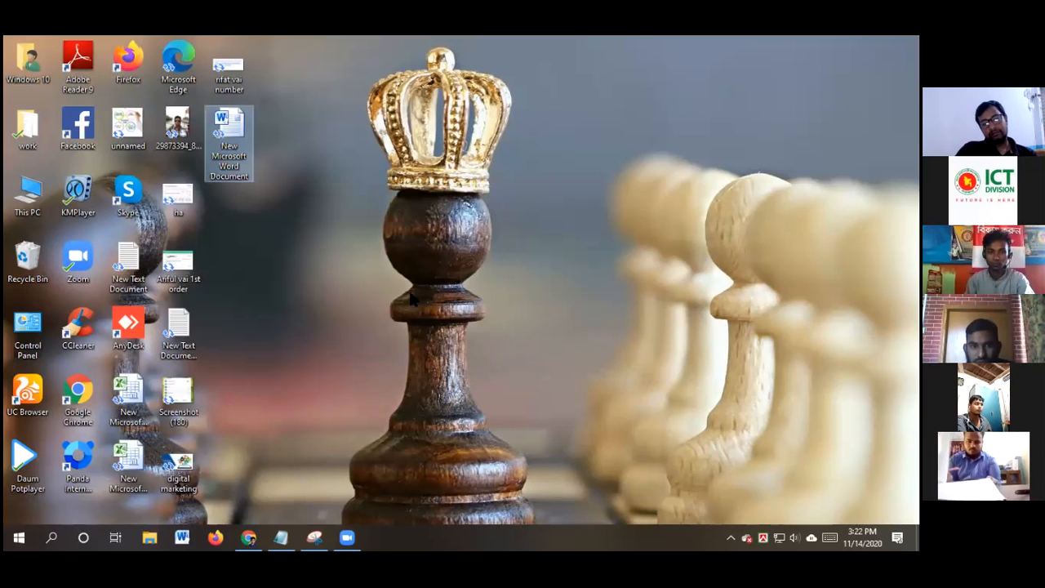
pyautogui.doubleClick(231, 135)
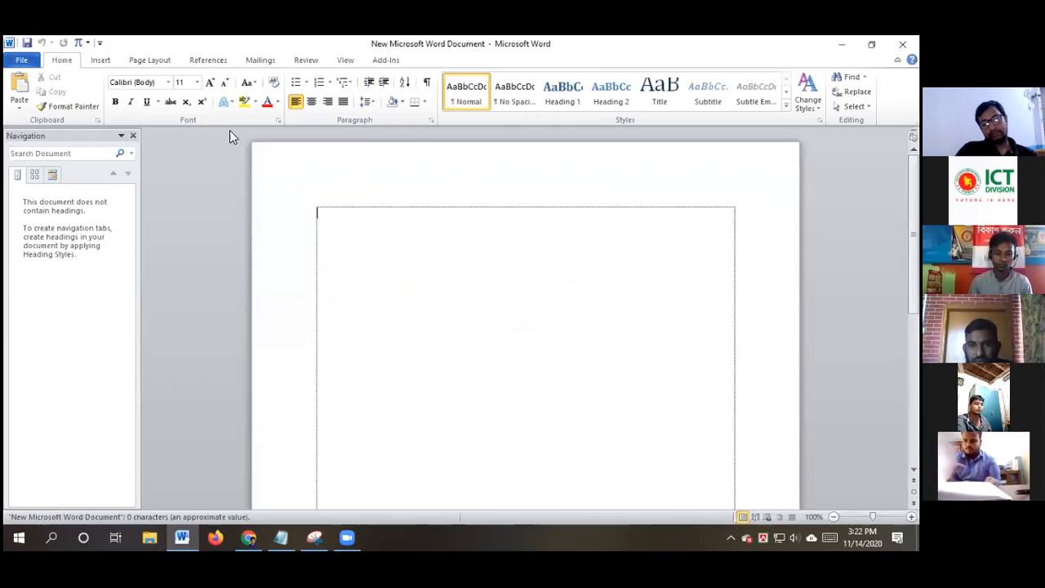
# Close the navigation pane and type the heading 'Web Research', enlarged to 38 pt and indented
pyautogui.click(133, 135)
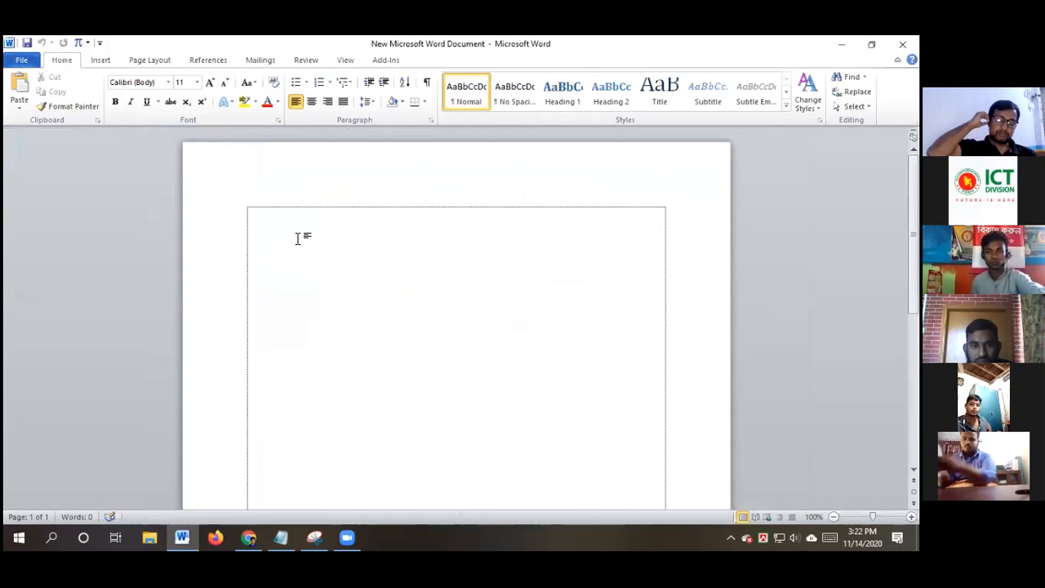
pyautogui.write('We')
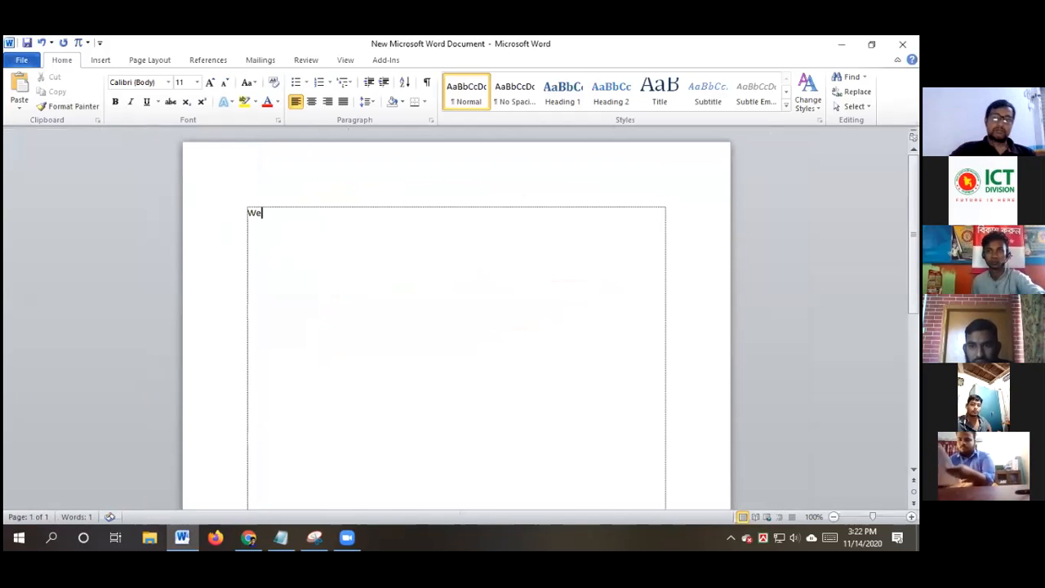
pyautogui.write('b Resear')
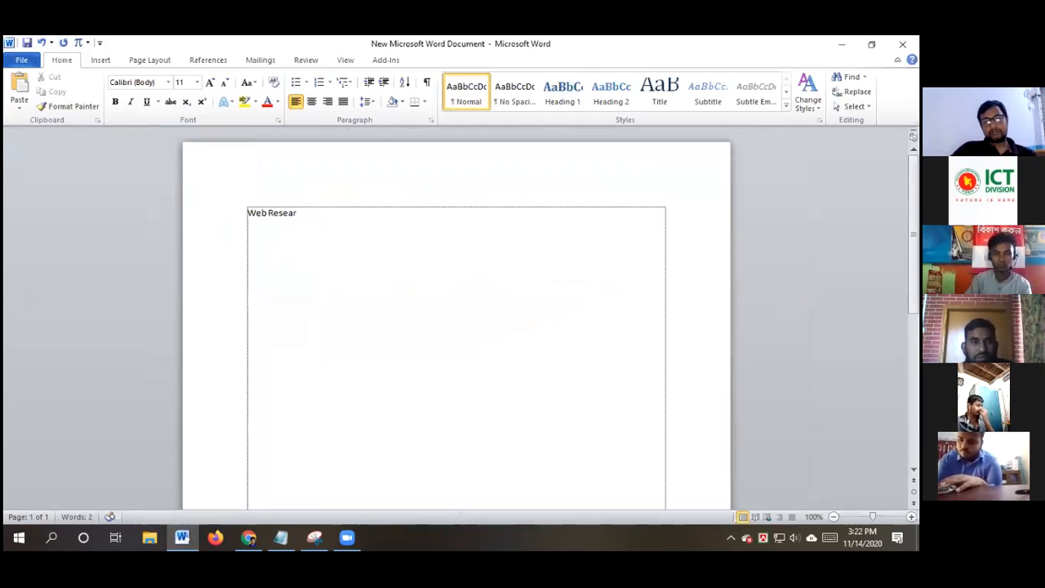
pyautogui.write('ch')
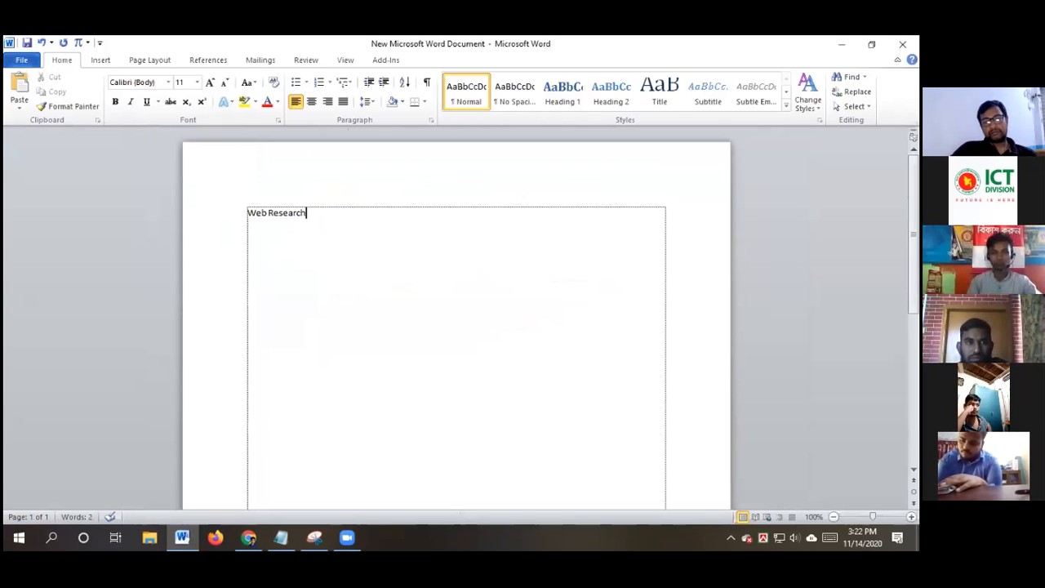
pyautogui.moveTo(311, 213); pyautogui.dragTo(249, 212)
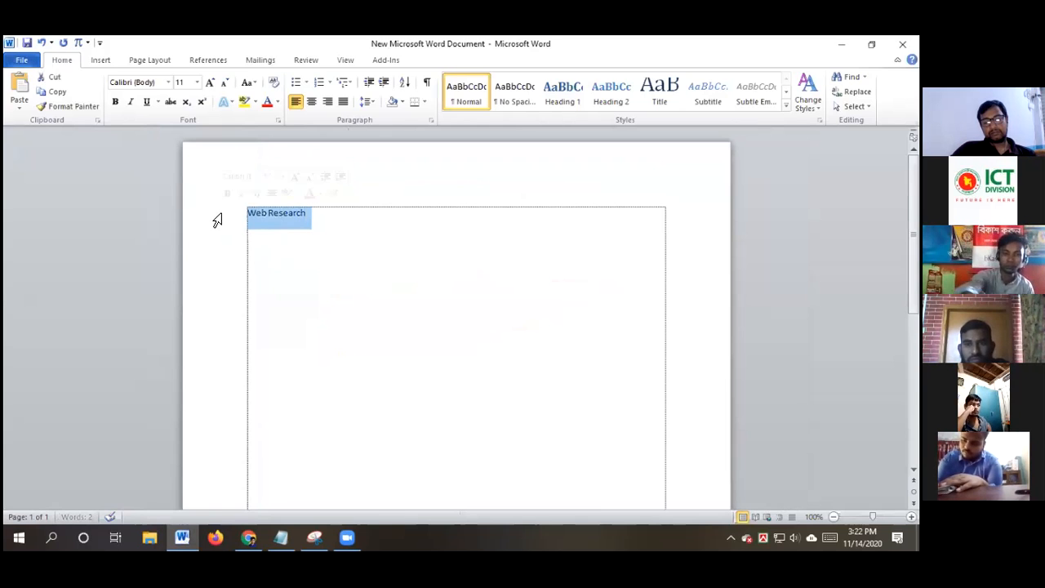
pyautogui.hotkey('ctrl', ']')
pyautogui.hotkey('ctrl', ']')
pyautogui.hotkey('ctrl', ']')
pyautogui.hotkey('ctrl', ']')
pyautogui.hotkey('ctrl', ']')
pyautogui.hotkey('ctrl', ']')
pyautogui.hotkey('ctrl', ']')
pyautogui.hotkey('ctrl', ']')
pyautogui.hotkey('ctrl', ']')
pyautogui.hotkey('ctrl', ']')
pyautogui.hotkey('ctrl', ']')
pyautogui.hotkey('ctrl', ']')
pyautogui.hotkey('ctrl', ']')
pyautogui.hotkey('ctrl', ']')
pyautogui.hotkey('ctrl', ']')
pyautogui.hotkey('ctrl', ']')
pyautogui.hotkey('ctrl', ']')
pyautogui.hotkey('ctrl', ']')
pyautogui.hotkey('ctrl', ']')
pyautogui.hotkey('ctrl', ']')
pyautogui.hotkey('ctrl', ']')
pyautogui.hotkey('ctrl', ']')
pyautogui.hotkey('ctrl', ']')
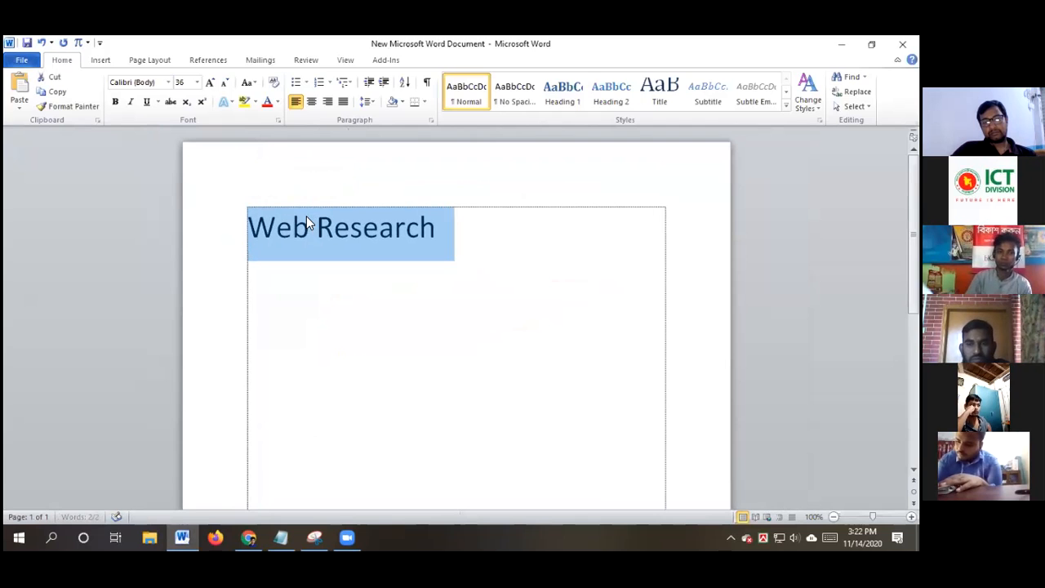
pyautogui.click(251, 232)
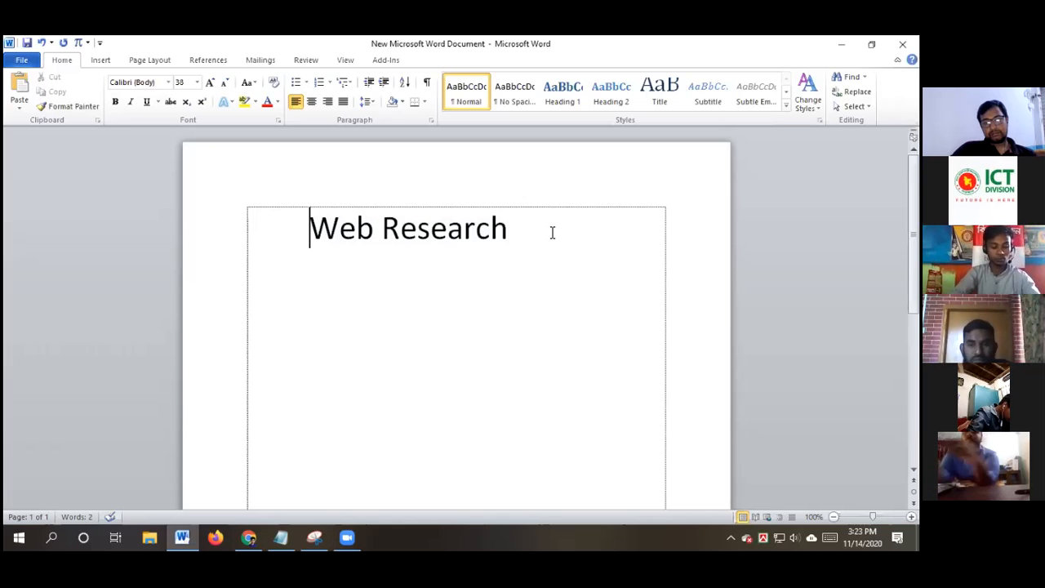
# Start a new empty line after the end of the 'Web Research' heading
pyautogui.click(373, 231)
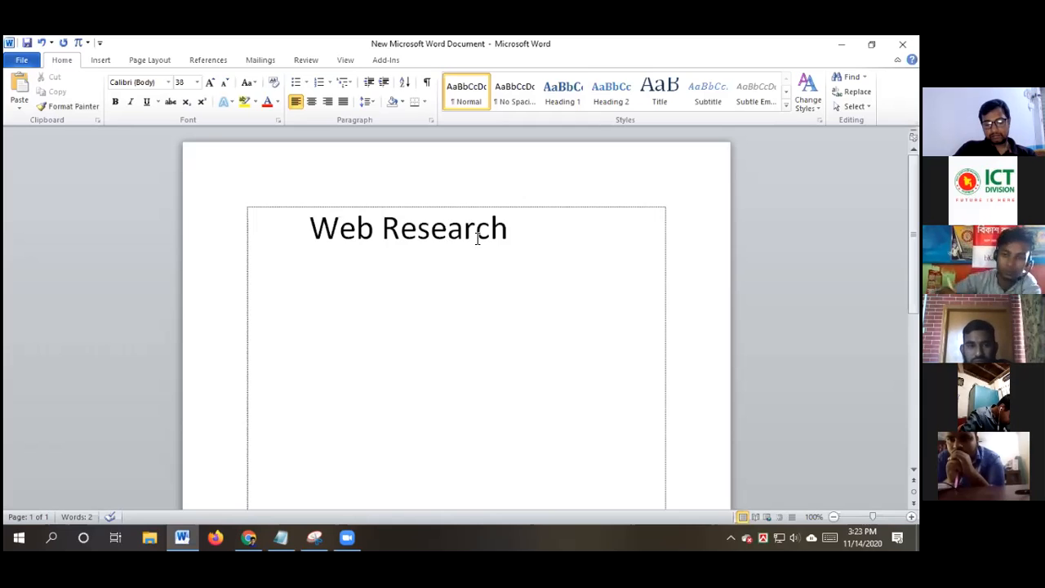
pyautogui.click(518, 226)
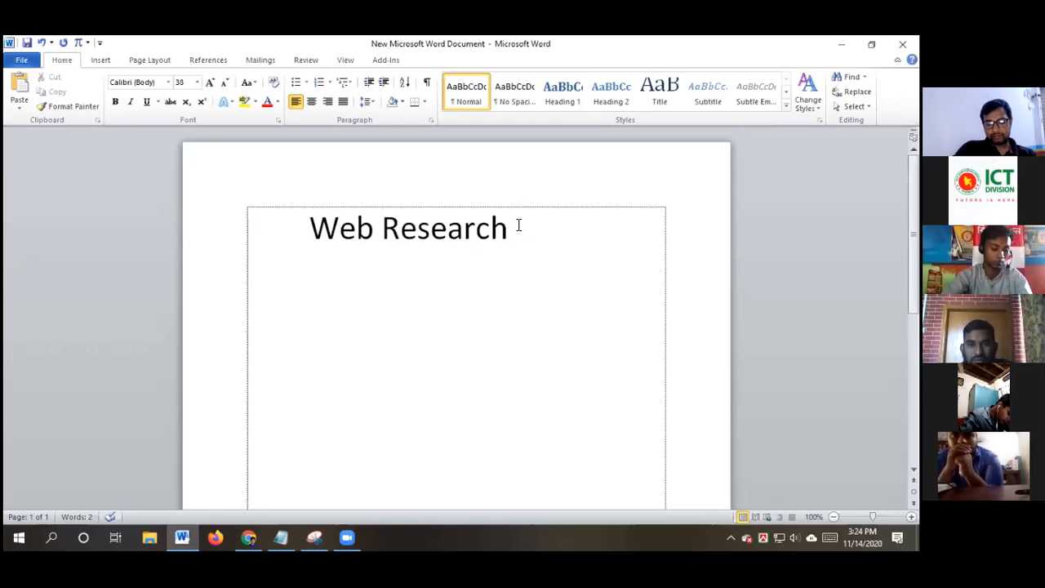
pyautogui.press('Return')
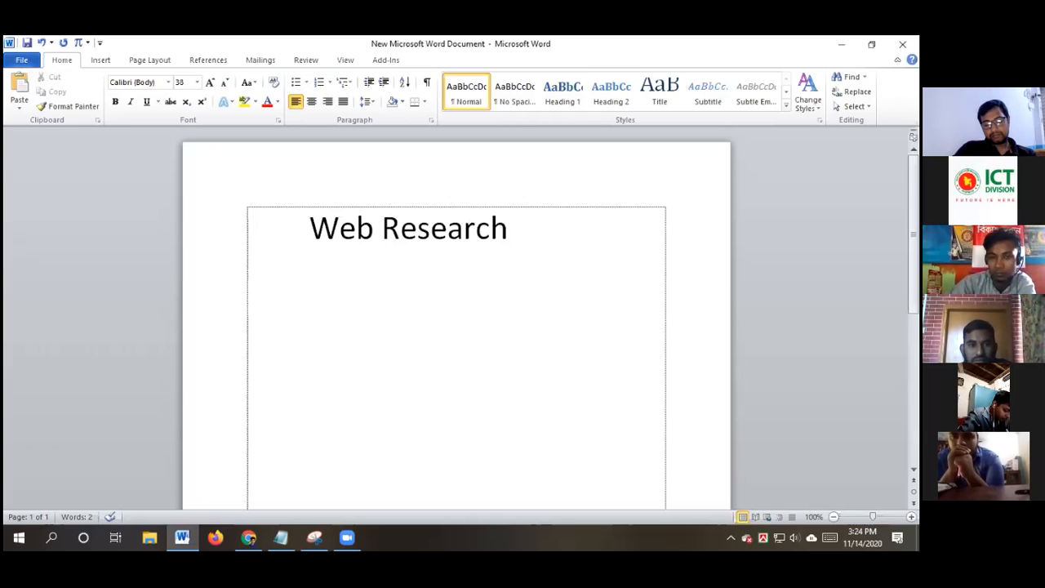
# Type 'Find Out Real Estate Company' and 'From USA' on two lines, then select both lines
pyautogui.write('F')
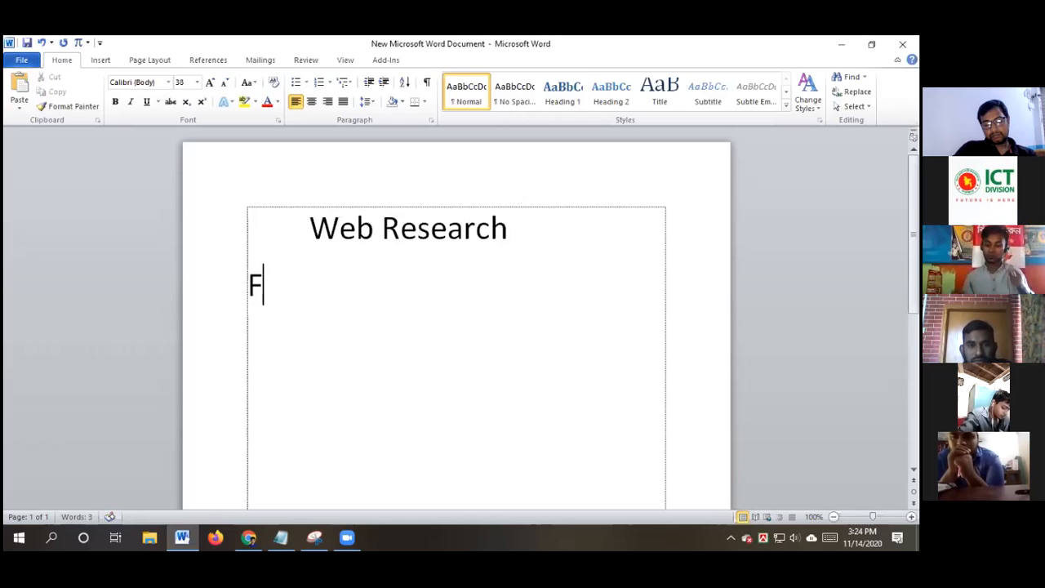
pyautogui.write('idn')
pyautogui.press('BackSpace')
pyautogui.press('BackSpace')
pyautogui.write('nd Out ')
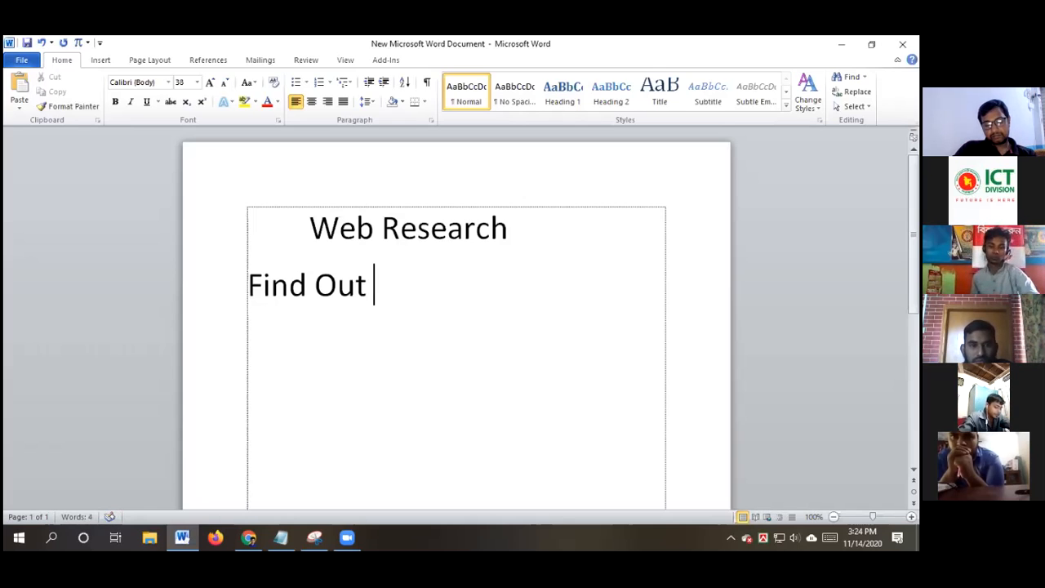
pyautogui.write('Real Esta')
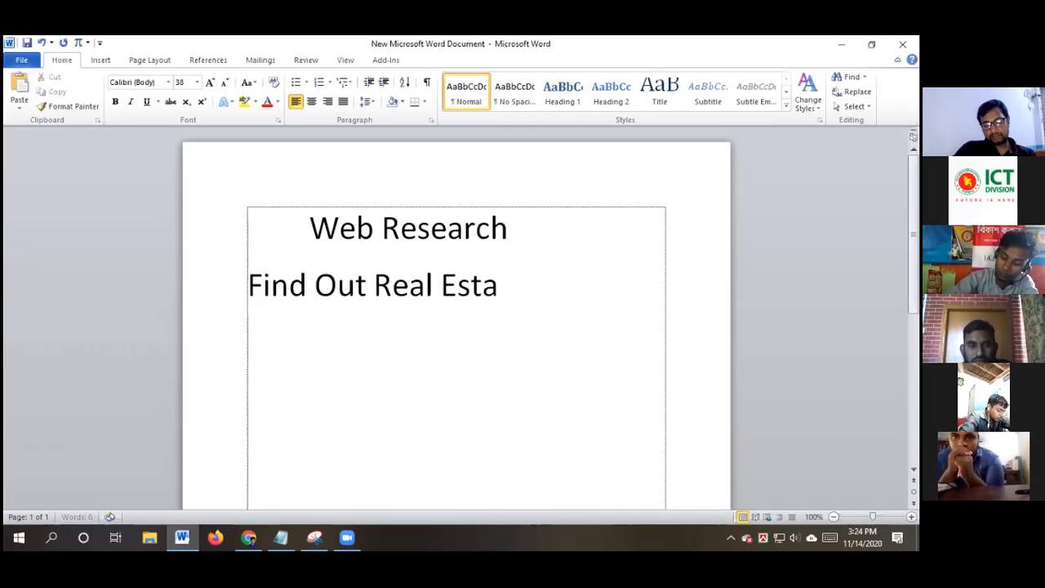
pyautogui.write('te Compal')
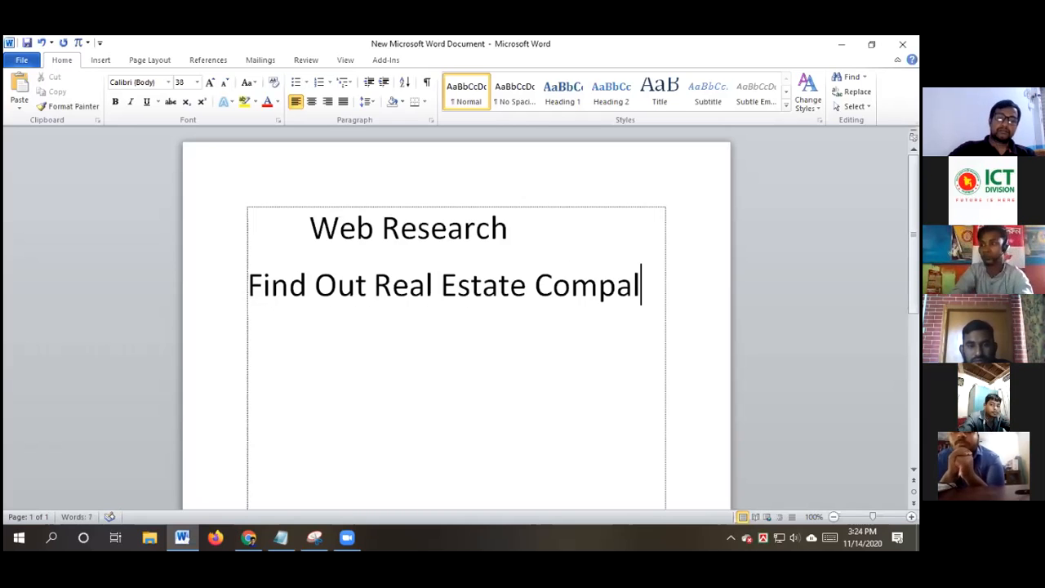
pyautogui.press('BackSpace')
pyautogui.write('ny')
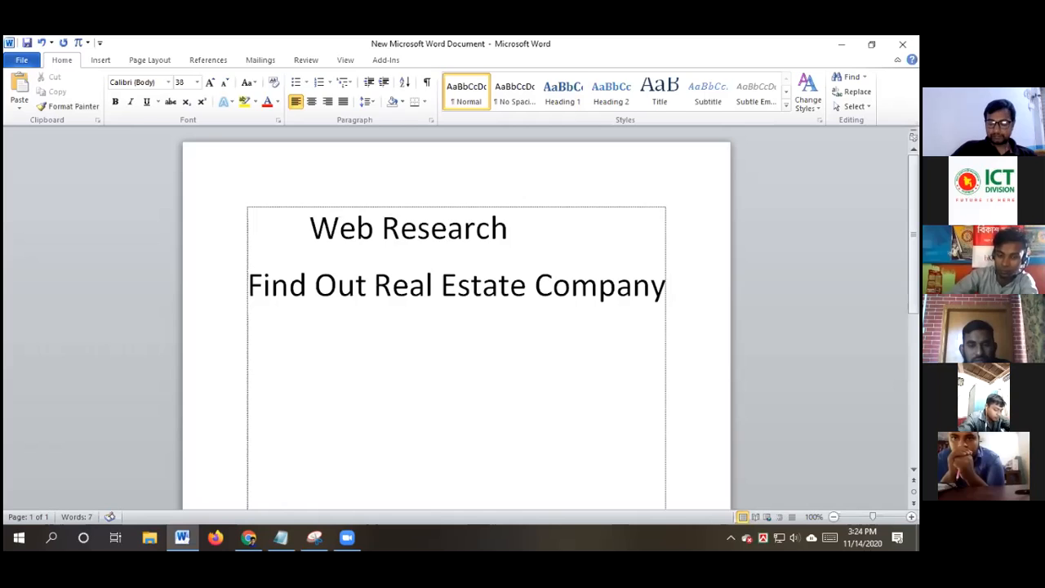
pyautogui.press('Return')
pyautogui.write('From ')
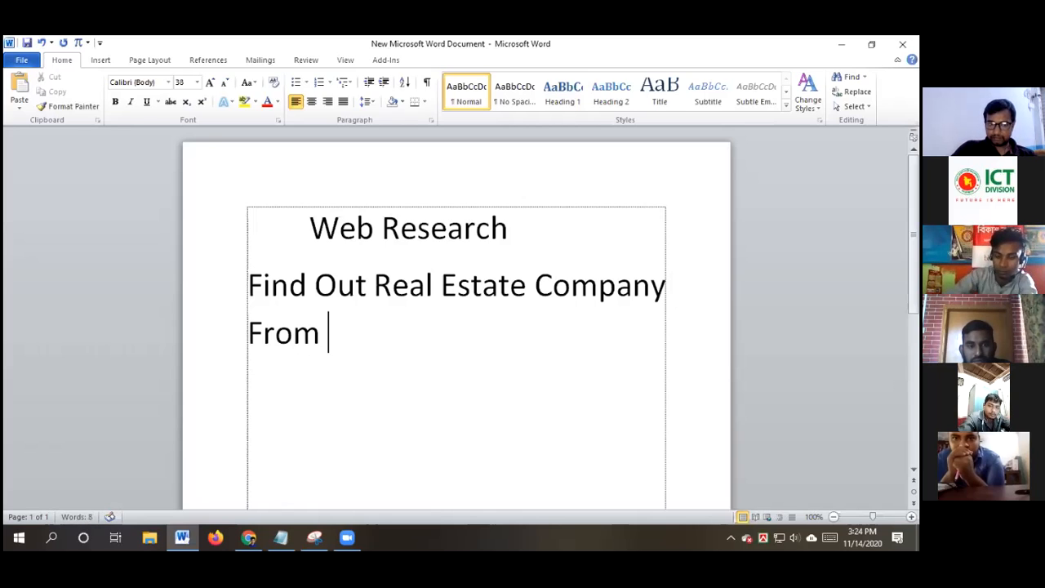
pyautogui.write('USA')
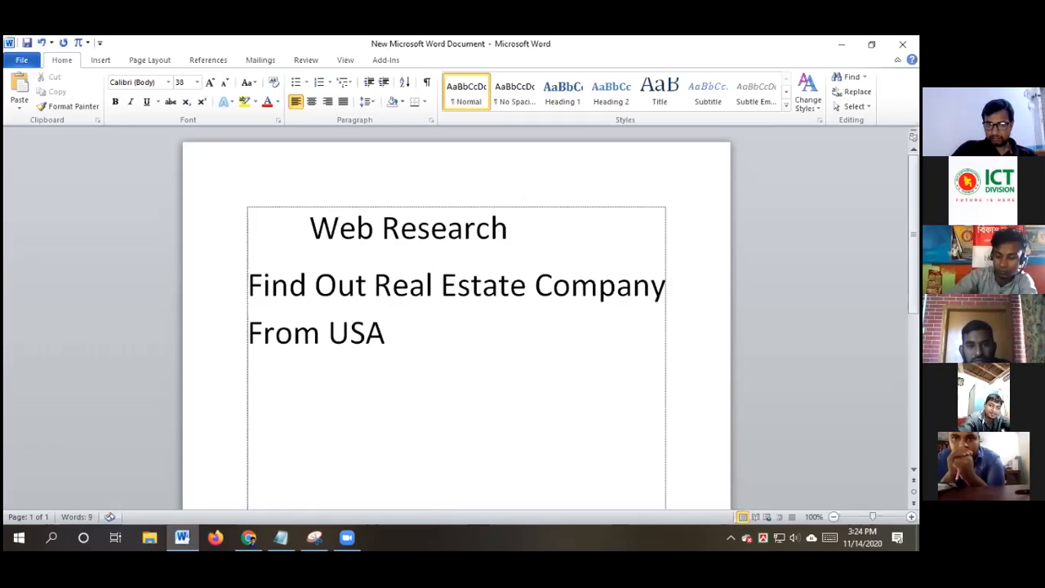
pyautogui.moveTo(411, 334); pyautogui.dragTo(229, 295)
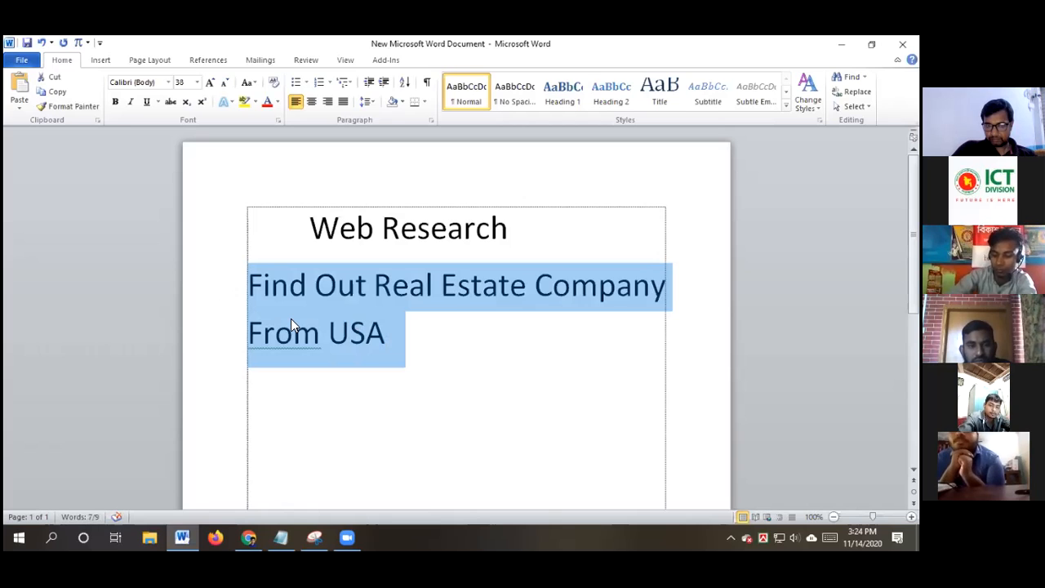
pyautogui.hotkey('ctrl', '[')
pyautogui.hotkey('ctrl', '[')
pyautogui.hotkey('ctrl', '[')
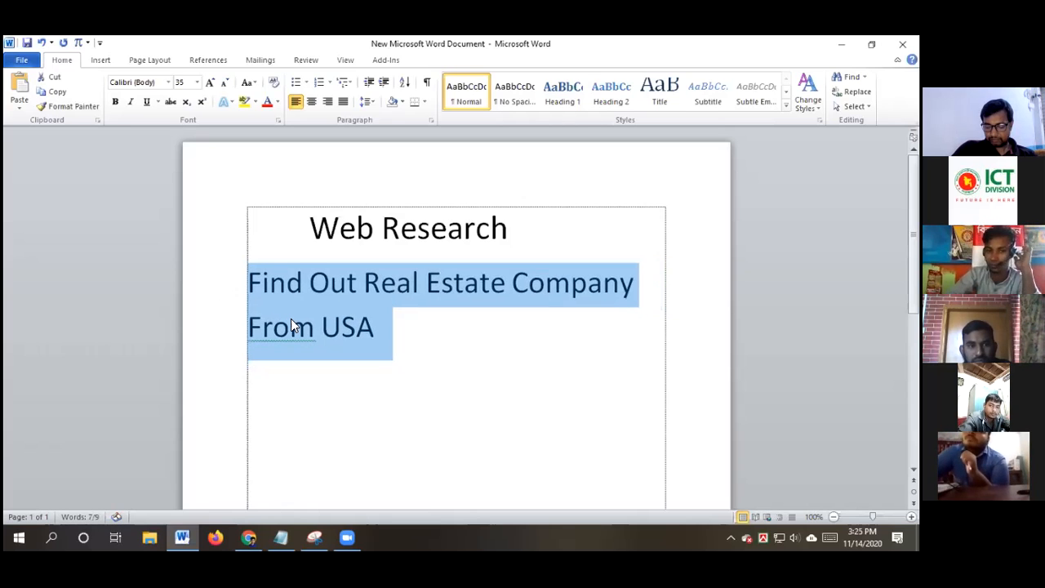
pyautogui.hotkey('ctrl', '[')
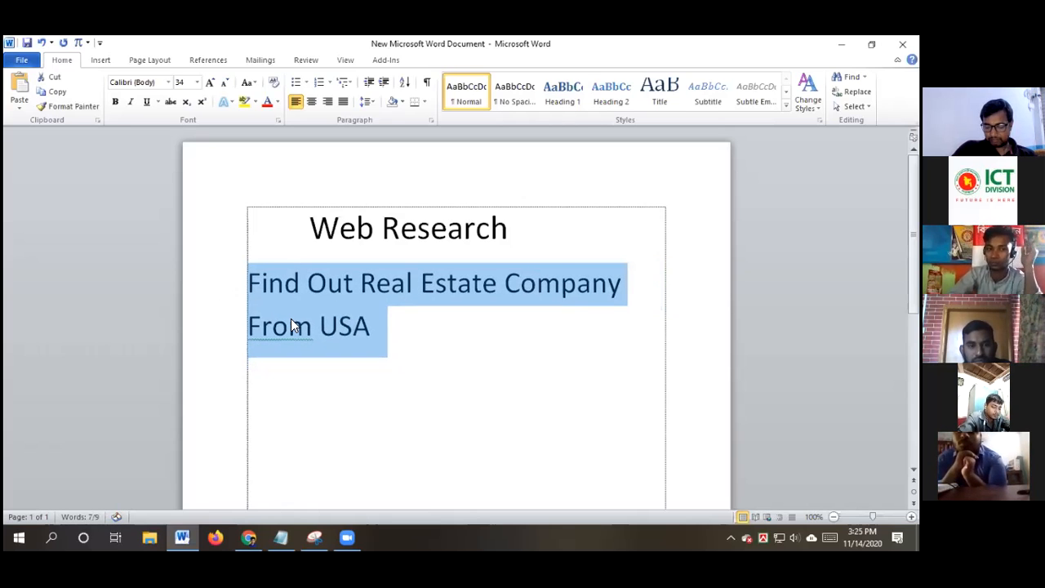
pyautogui.hotkey('ctrl', '[')
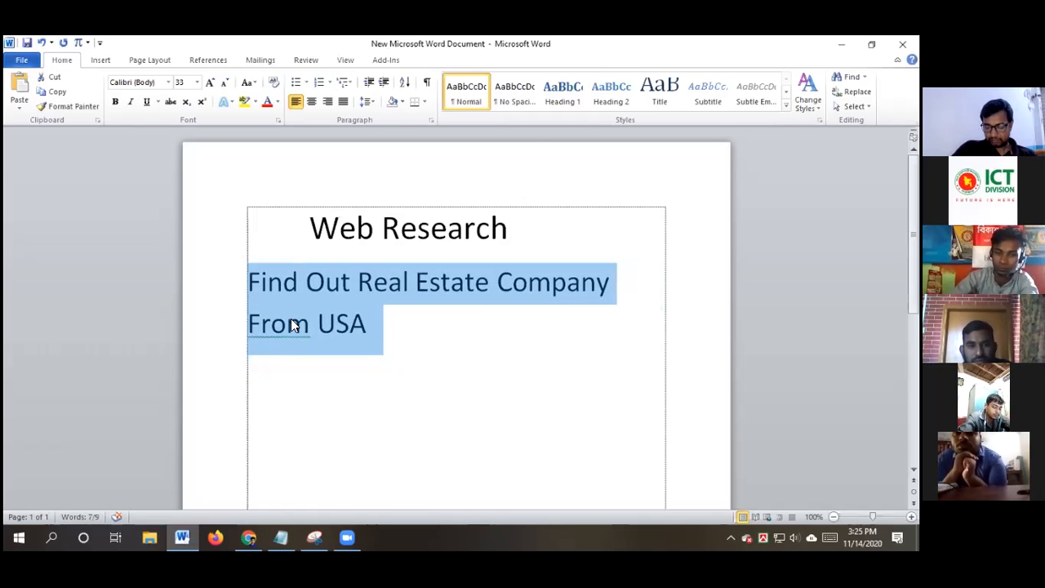
pyautogui.hotkey('ctrl', '[')
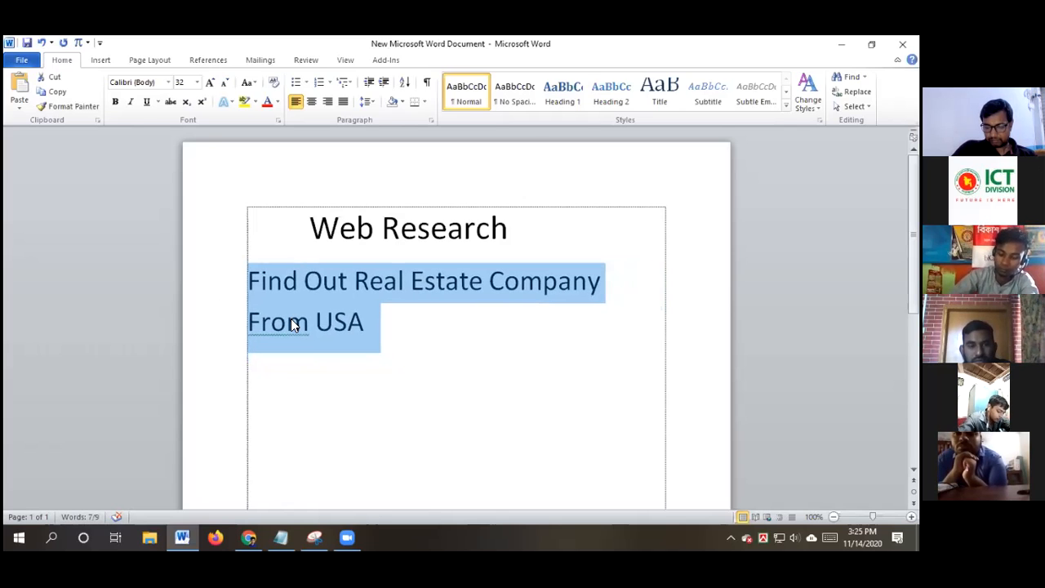
pyautogui.hotkey('ctrl', '[')
pyautogui.hotkey('ctrl', '[')
pyautogui.hotkey('ctrl', '[')
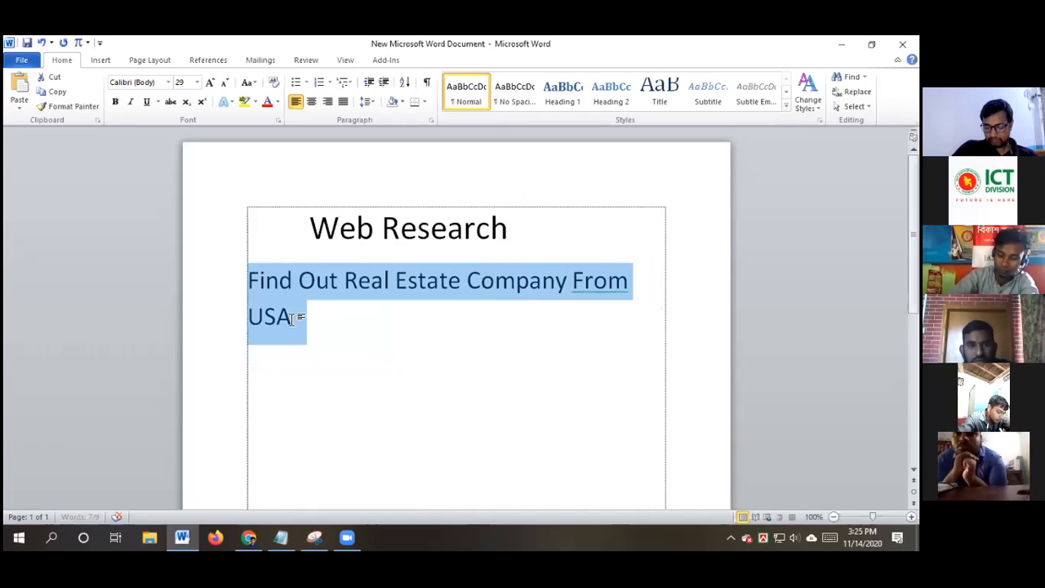
pyautogui.hotkey('ctrl', '[')
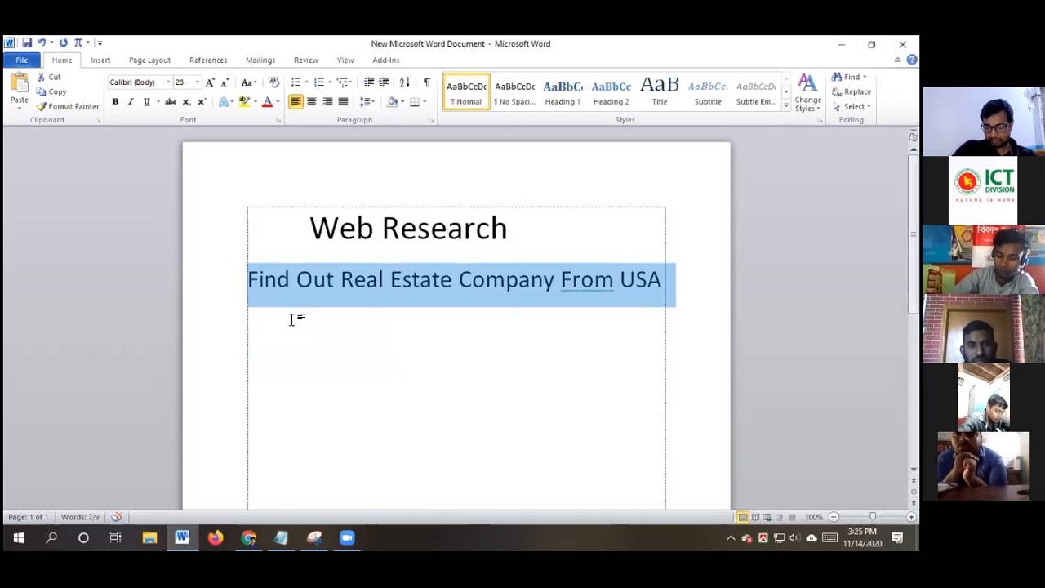
pyautogui.click(351, 318)
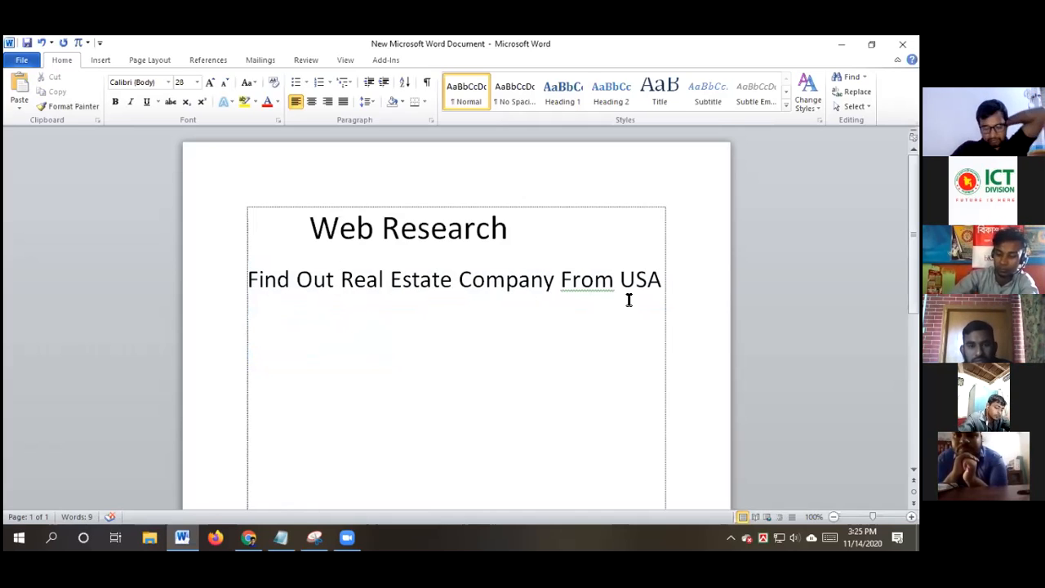
pyautogui.click(671, 280)
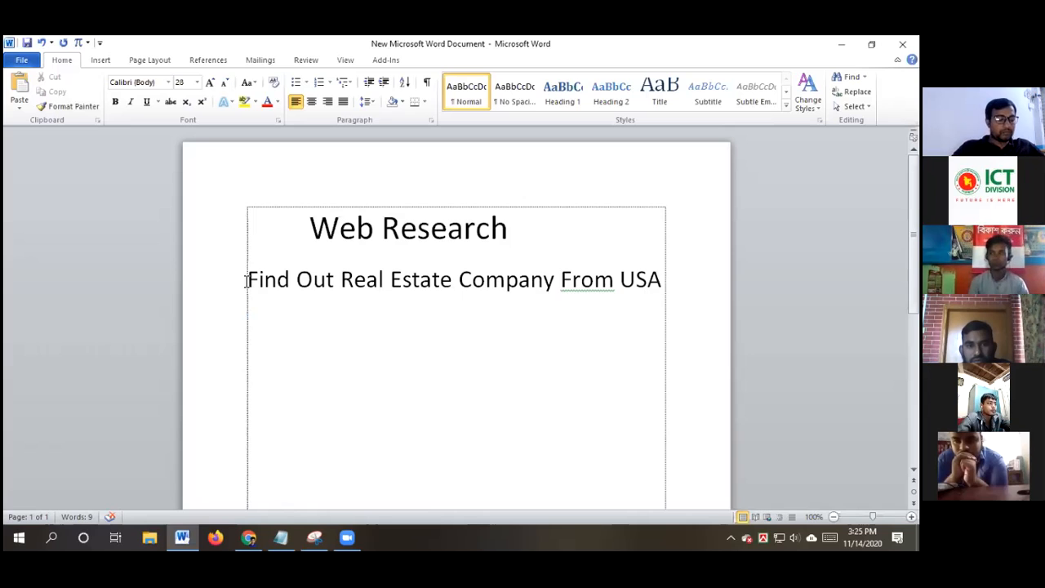
pyautogui.moveTo(246, 281); pyautogui.dragTo(644, 304)
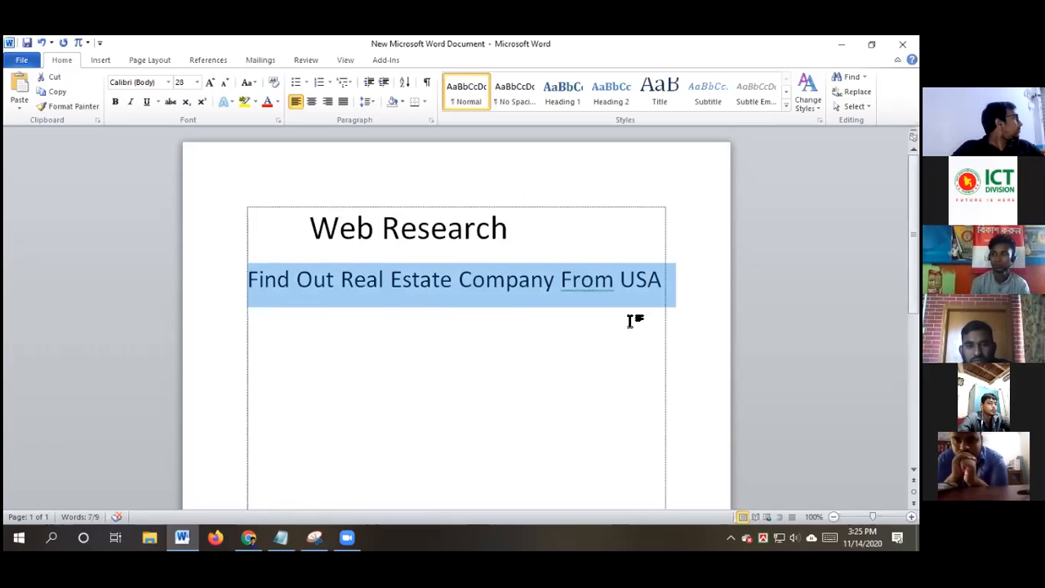
pyautogui.click(658, 282)
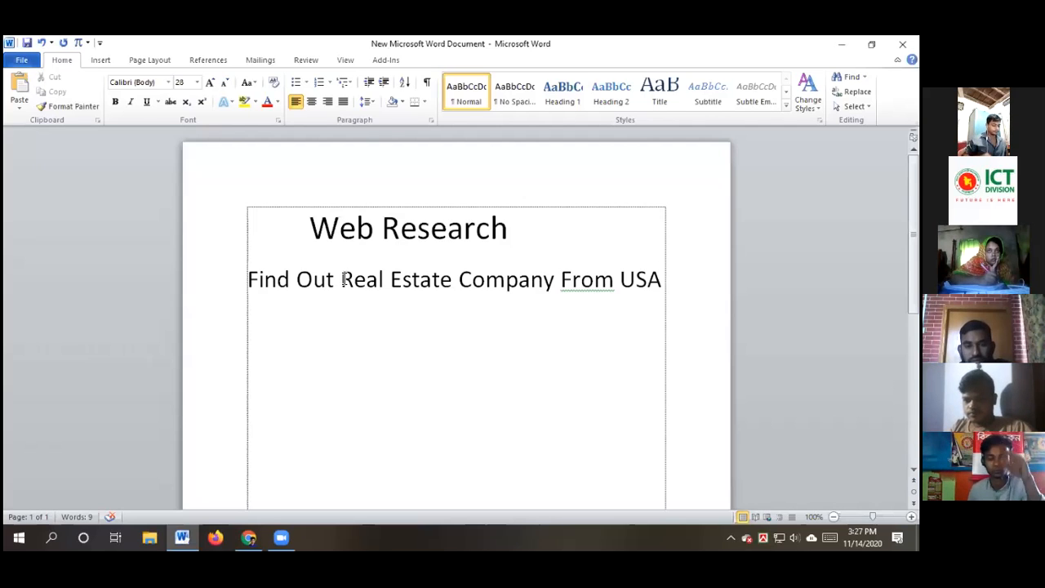
# Select the phrase 'Real Estate Company From USA' in Word and switch to Chrome's new tab
pyautogui.moveTo(342, 279); pyautogui.dragTo(694, 280)
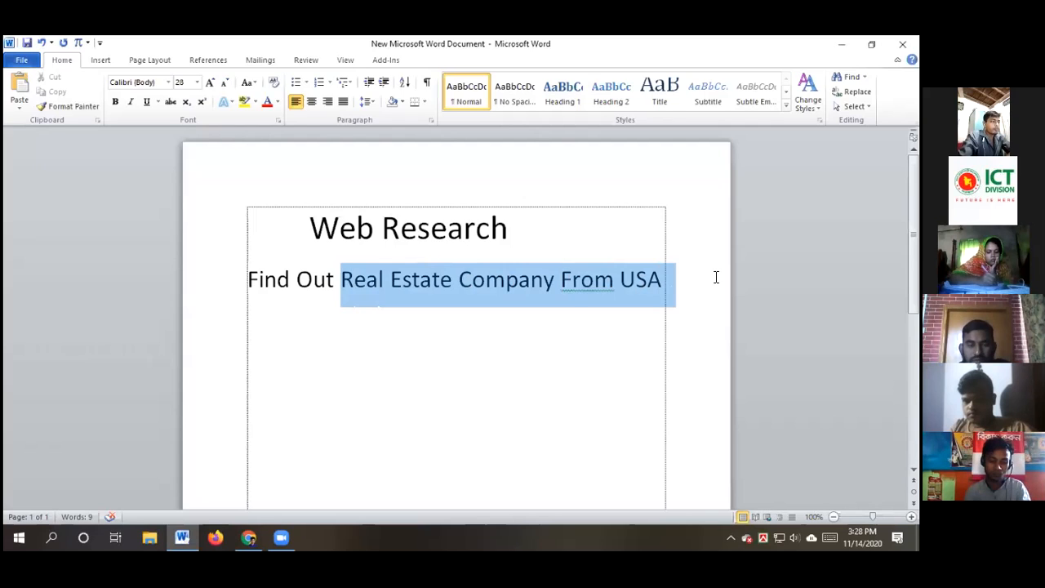
pyautogui.hotkey('shift', 'Left')
pyautogui.hotkey('shift', 'Left')
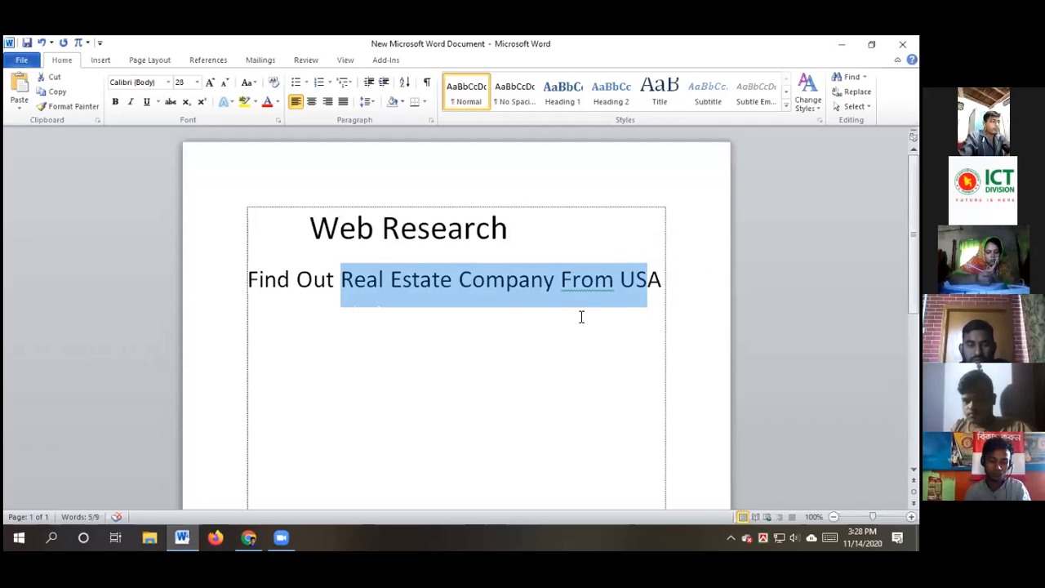
pyautogui.click(584, 310)
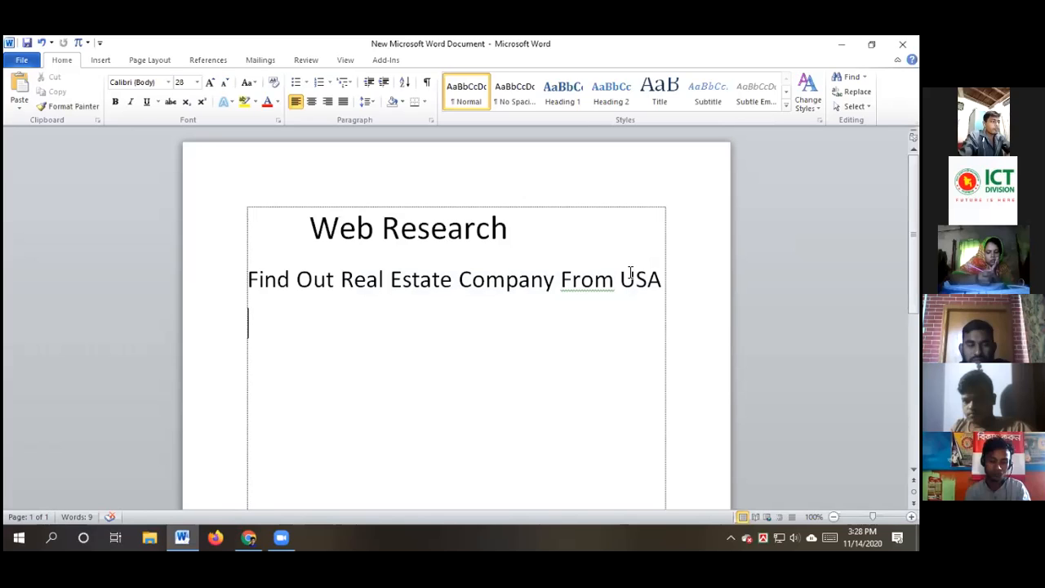
pyautogui.press('BackSpace')
pyautogui.hotkey('ctrl', 'shift', 'Left')
pyautogui.hotkey('ctrl', 'shift', 'Left')
pyautogui.hotkey('ctrl', 'shift', 'Left')
pyautogui.hotkey('ctrl', 'shift', 'Left')
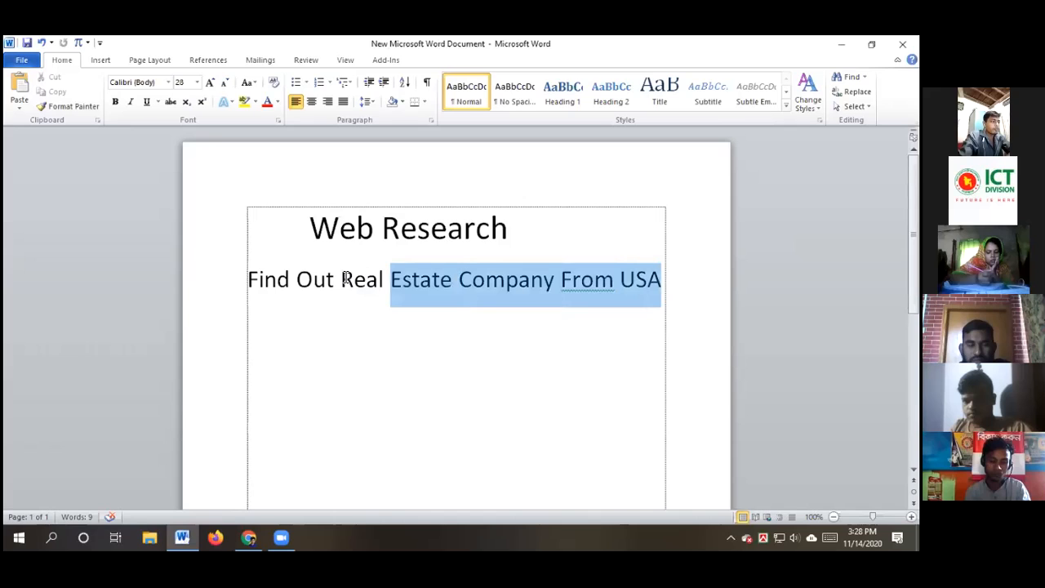
pyautogui.hotkey('ctrl', 'shift', 'Left')
pyautogui.hotkey('ctrl', 'c')
pyautogui.click(344, 279)
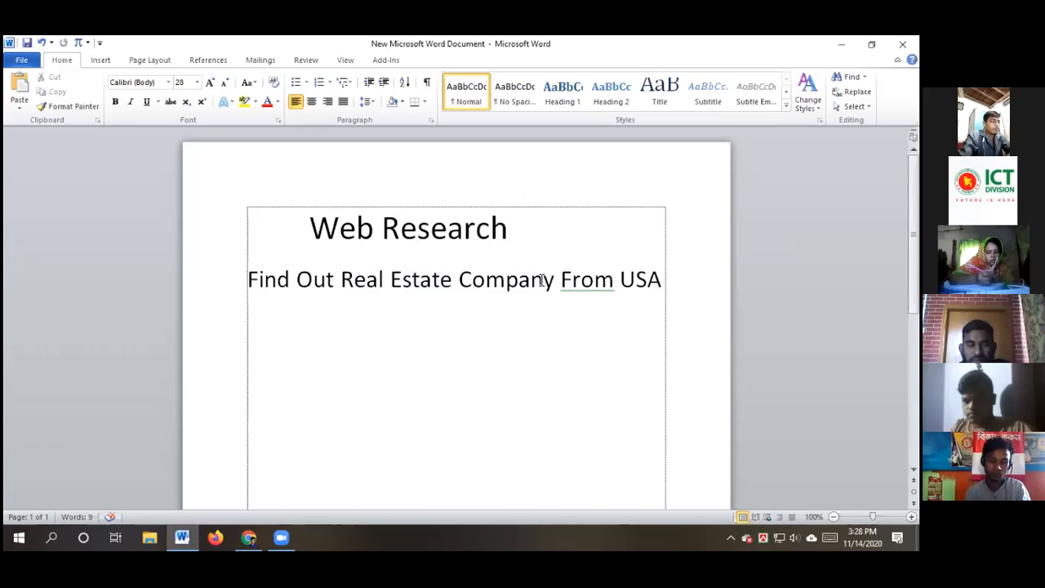
pyautogui.hotkey('ctrl', 'shift', 'Right')
pyautogui.hotkey('ctrl', 'shift', 'Right')
pyautogui.hotkey('ctrl', 'shift', 'Right')
pyautogui.hotkey('ctrl', 'shift', 'Right')
pyautogui.moveTo(668, 277); pyautogui.dragTo(669, 278)
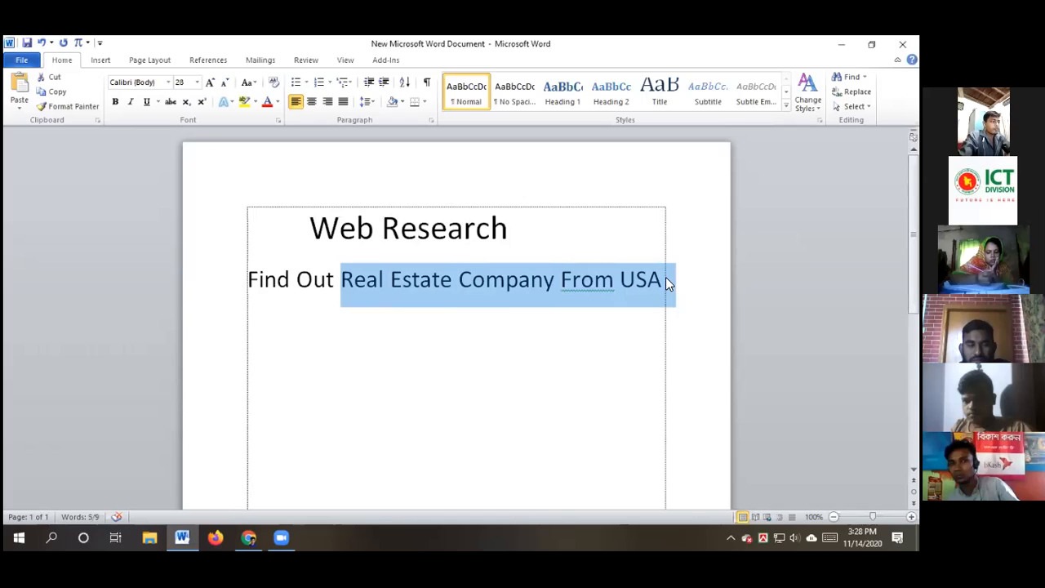
pyautogui.click(455, 377)
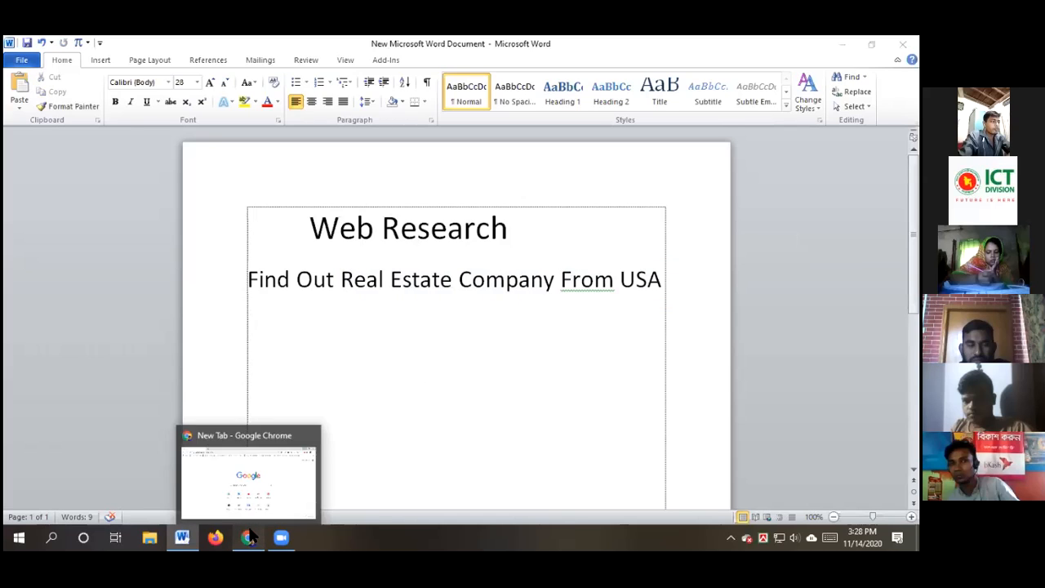
pyautogui.click(249, 536)
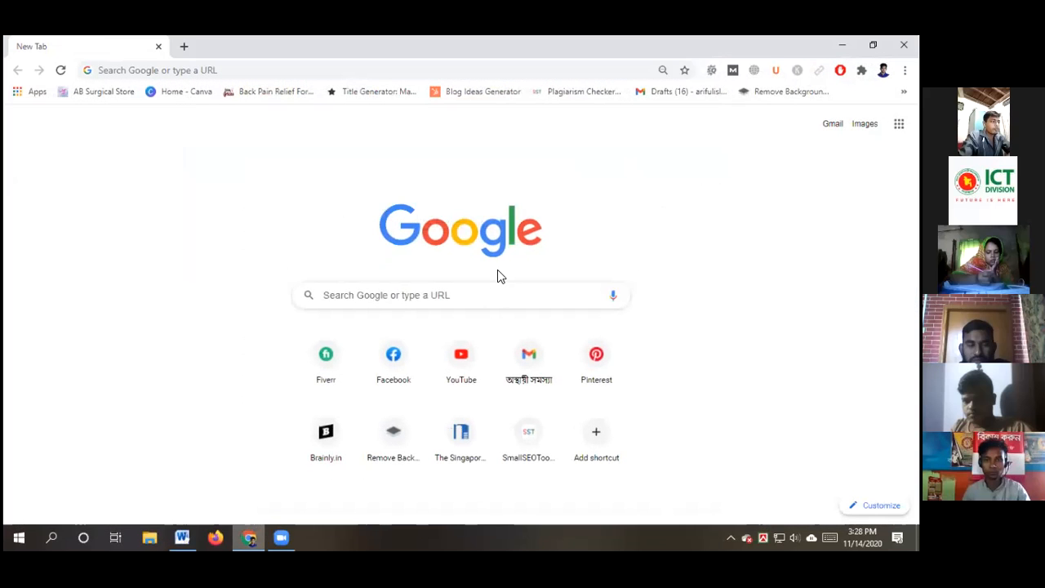
# Paste 'Real Estate Company From USA' into the Google search box and search
pyautogui.click(378, 293)
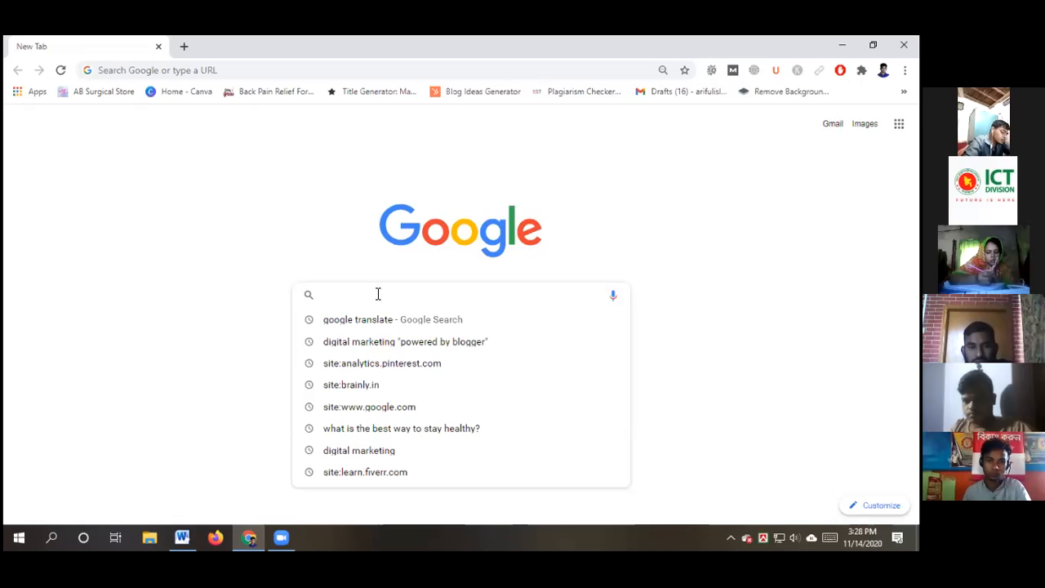
pyautogui.hotkey('ctrl', 'v')
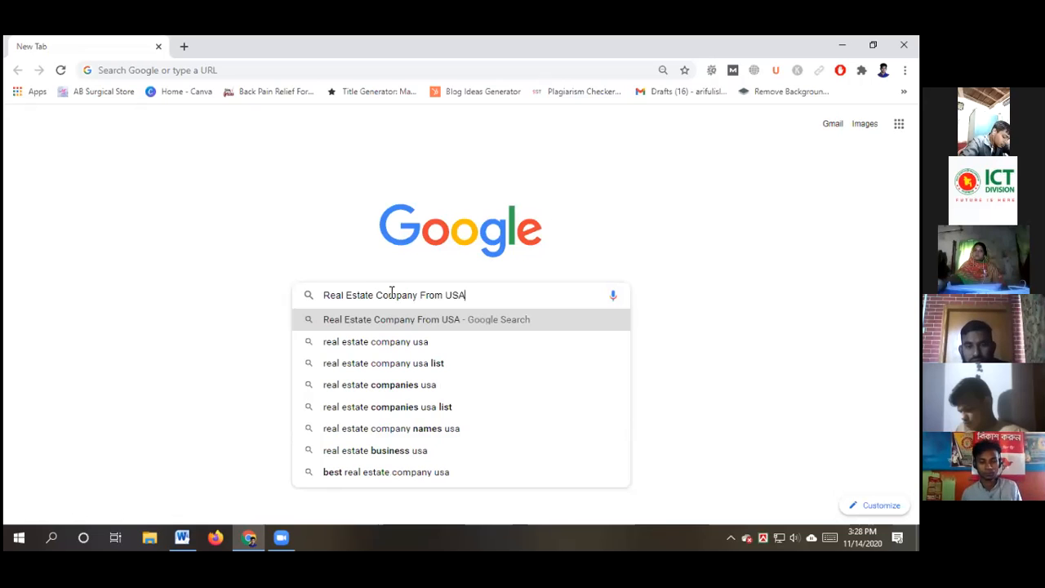
pyautogui.press('Return')
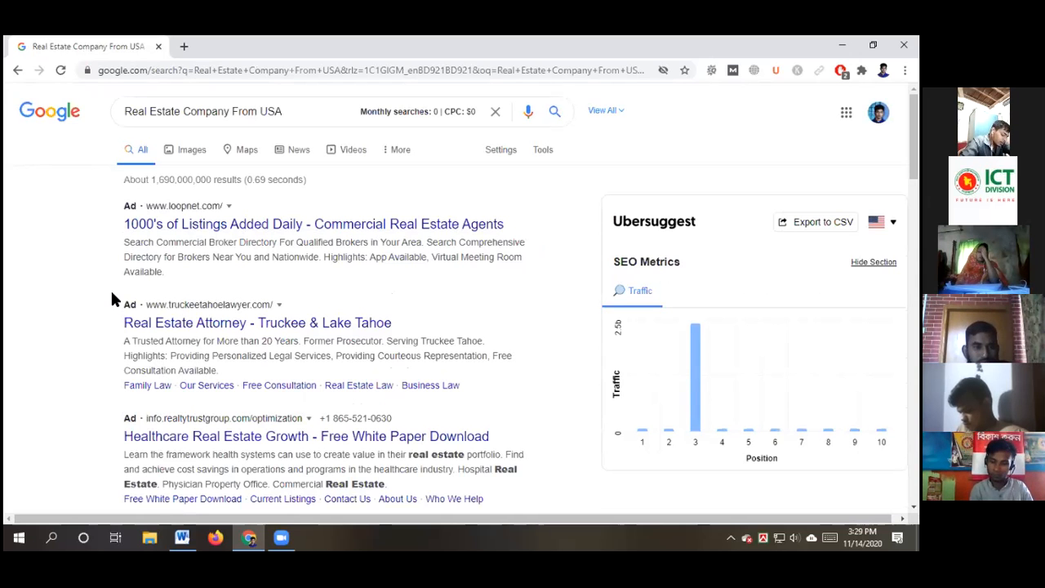
pyautogui.scroll(-5, 112, 299)
pyautogui.scroll(-2, 111, 299)
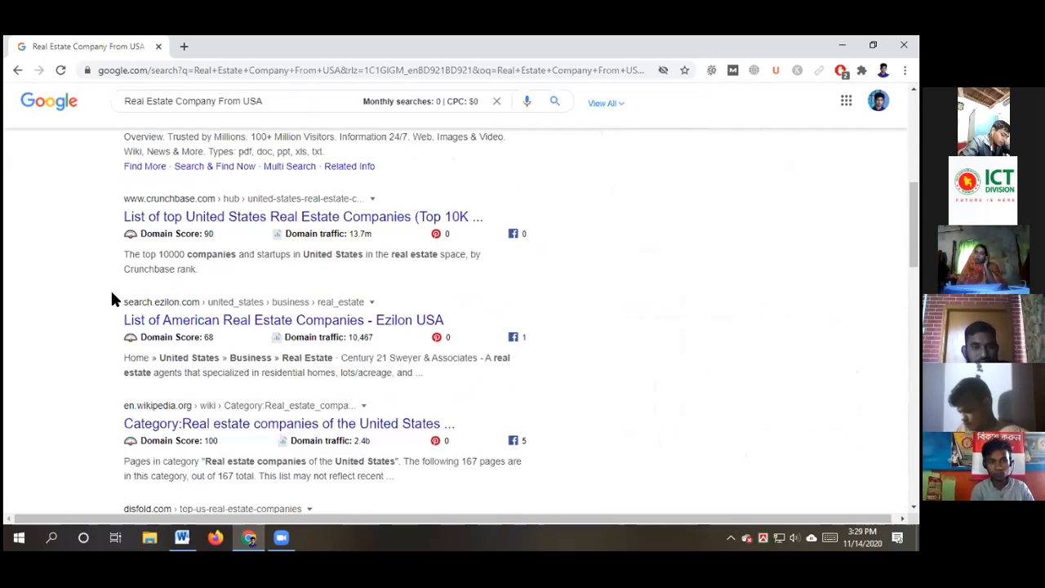
pyautogui.scroll(-4, 112, 296)
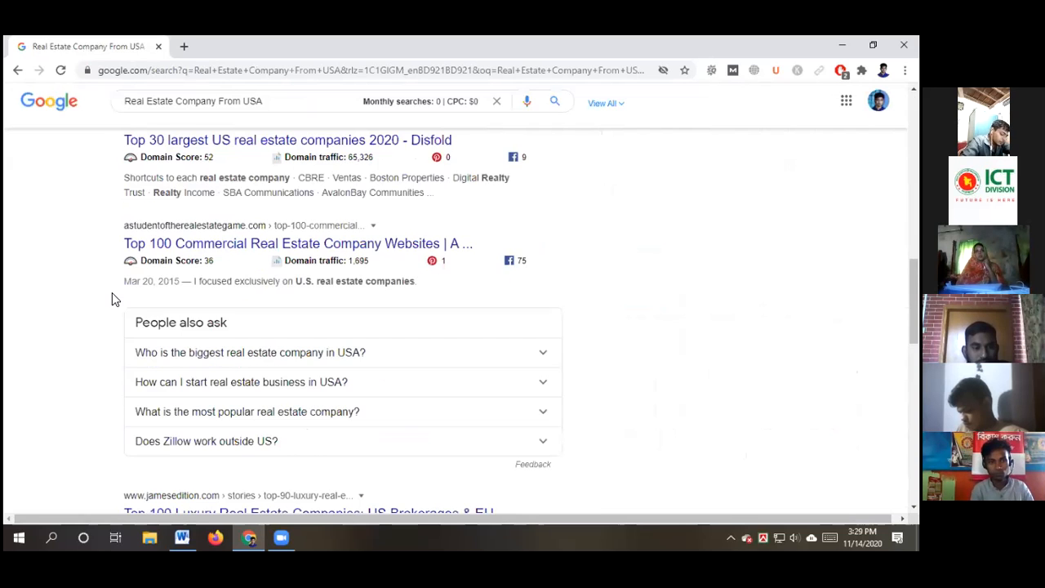
pyautogui.scroll(-1, 112, 299)
pyautogui.scroll(-2, 112, 298)
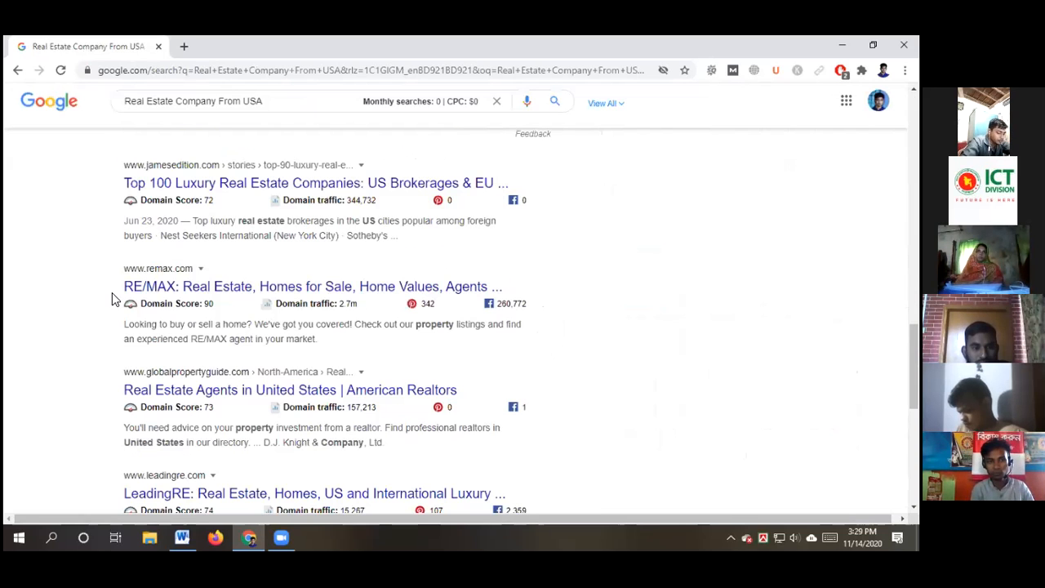
pyautogui.scroll(-1, 114, 296)
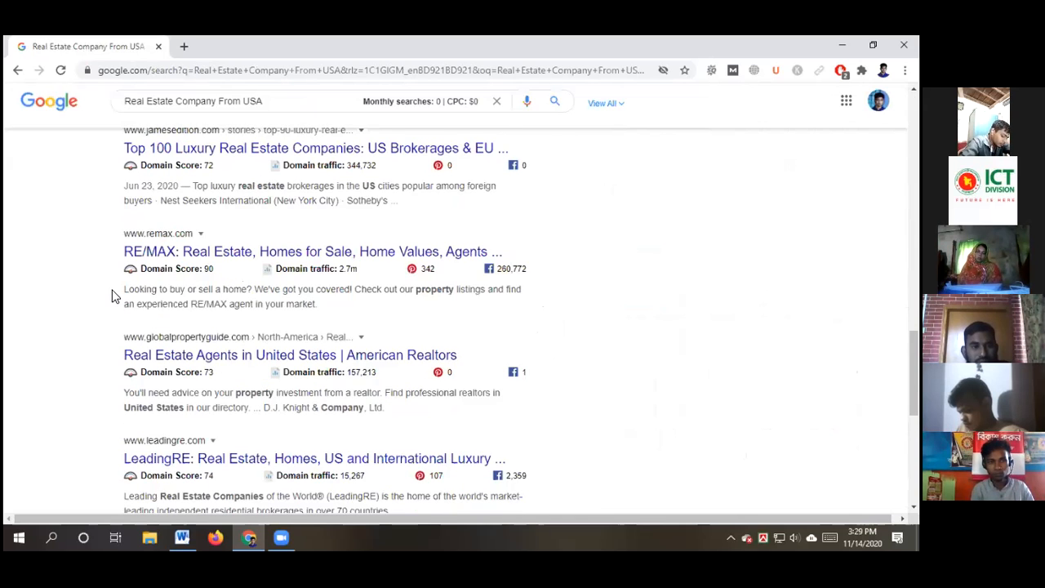
pyautogui.scroll(-5, 114, 296)
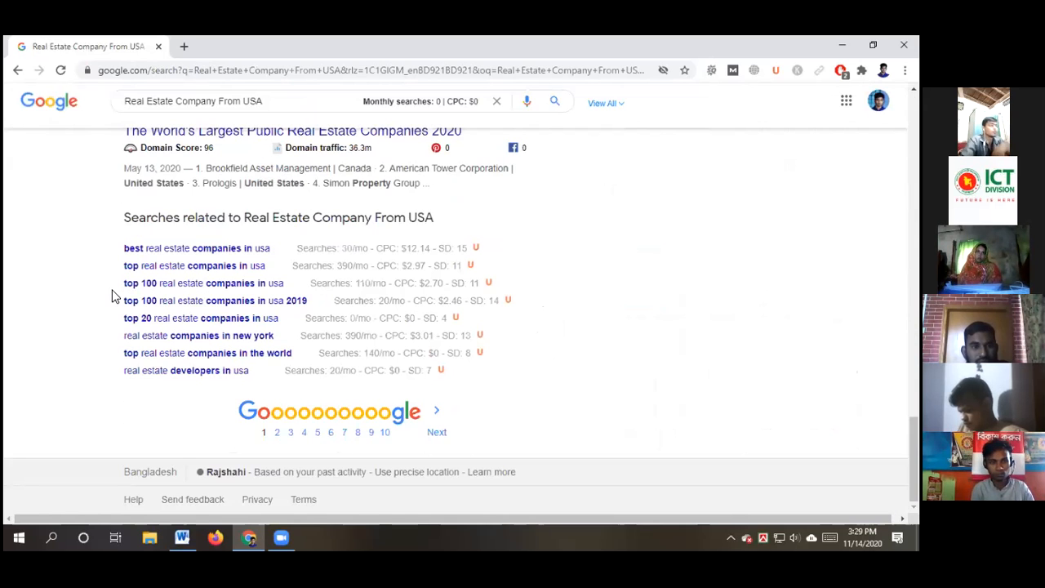
pyautogui.scroll(5, 112, 297)
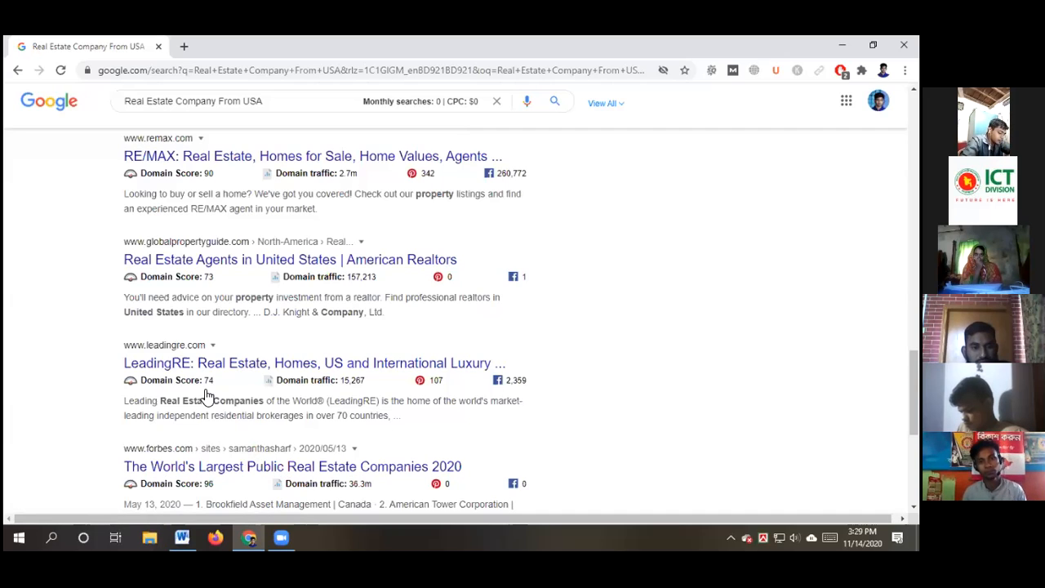
pyautogui.scroll(4, 204, 389)
pyautogui.scroll(6, 719, 388)
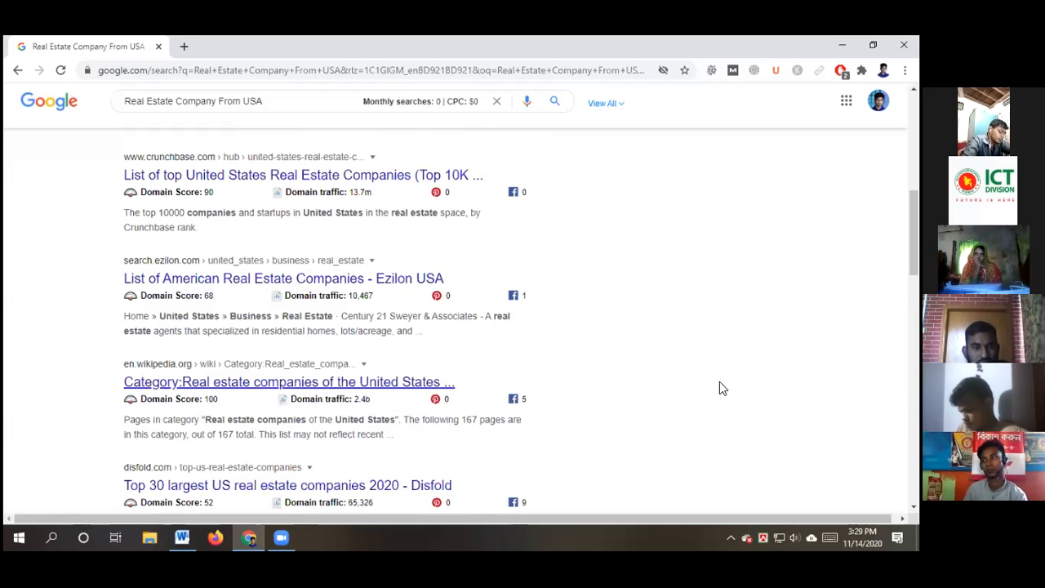
pyautogui.scroll(3, 725, 380)
pyautogui.scroll(3, 725, 380)
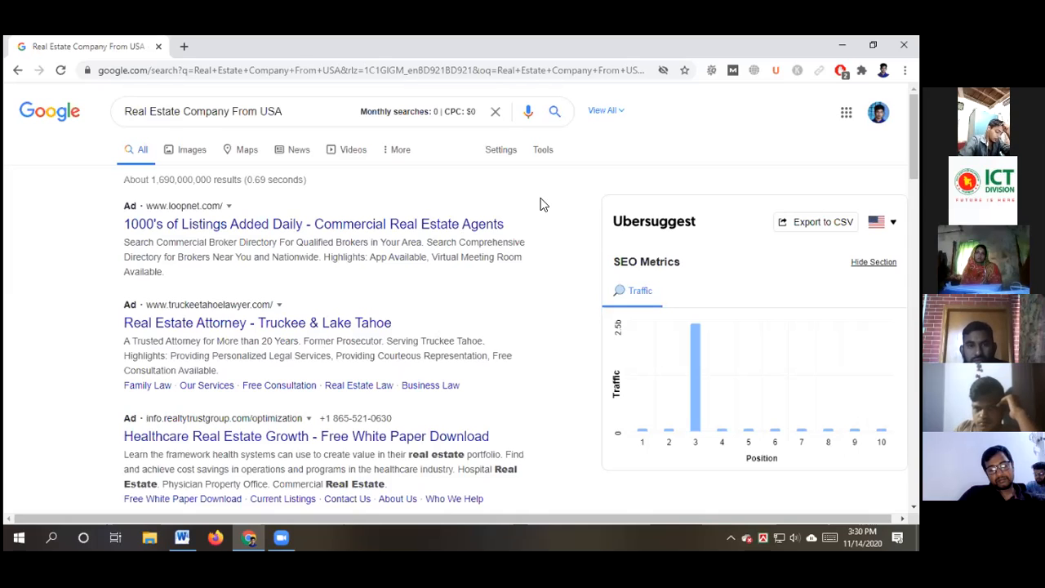
# Set Google's results per page to 100 in Search settings and save the preferences
pyautogui.click(501, 153)
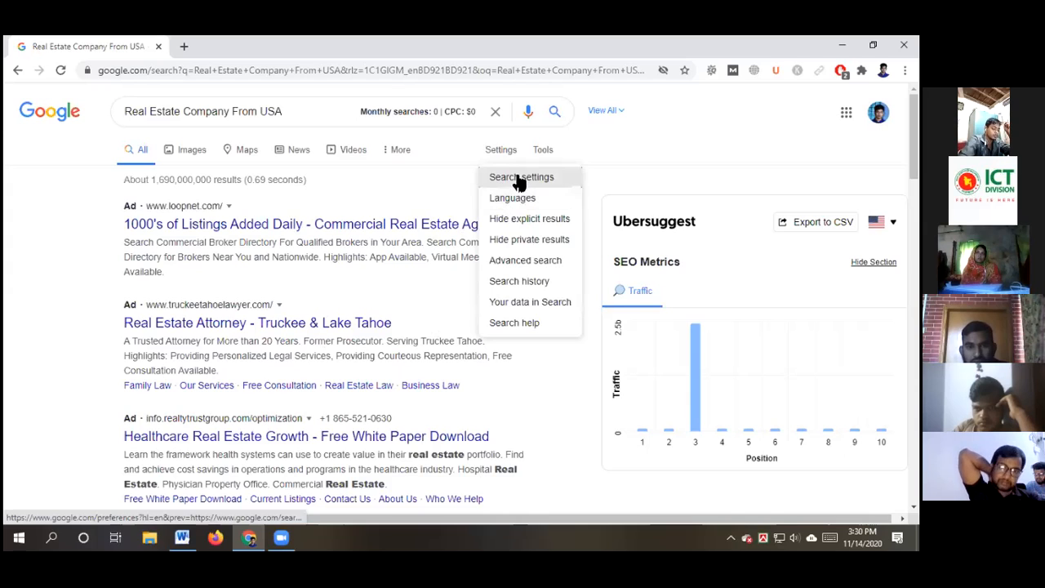
pyautogui.click(523, 178)
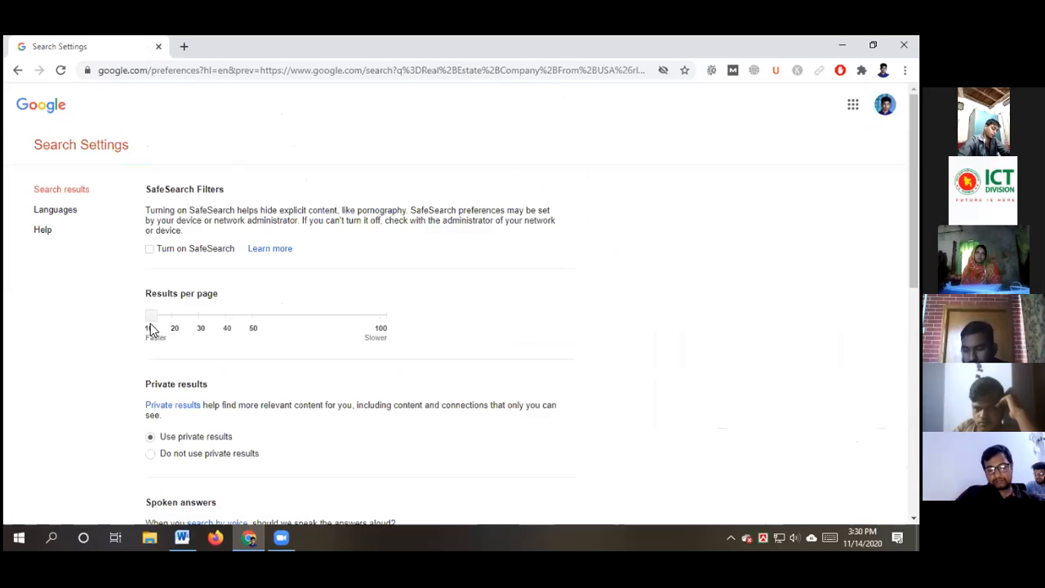
pyautogui.click(386, 313)
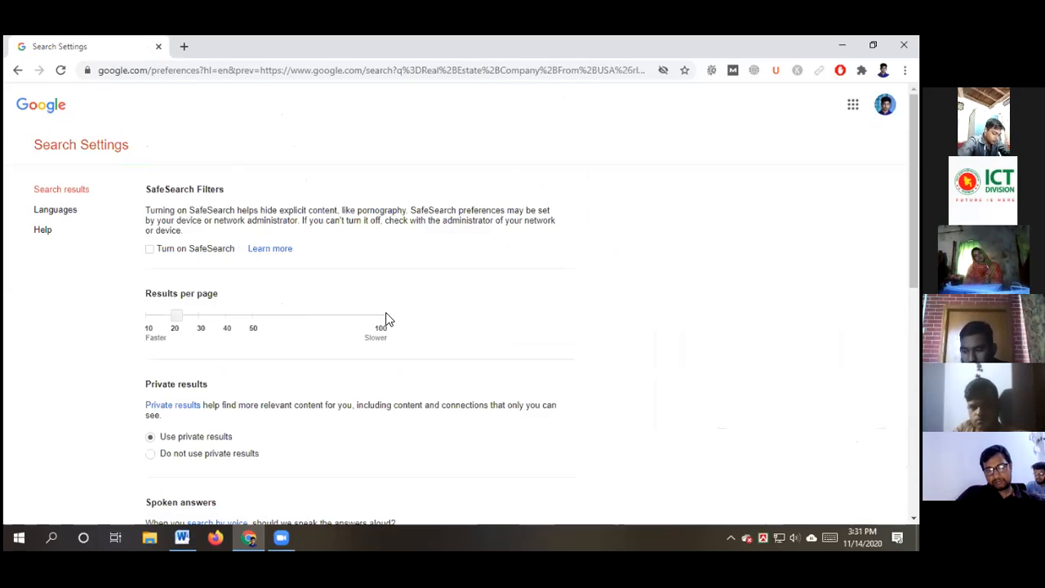
pyautogui.moveTo(174, 320); pyautogui.dragTo(439, 319)
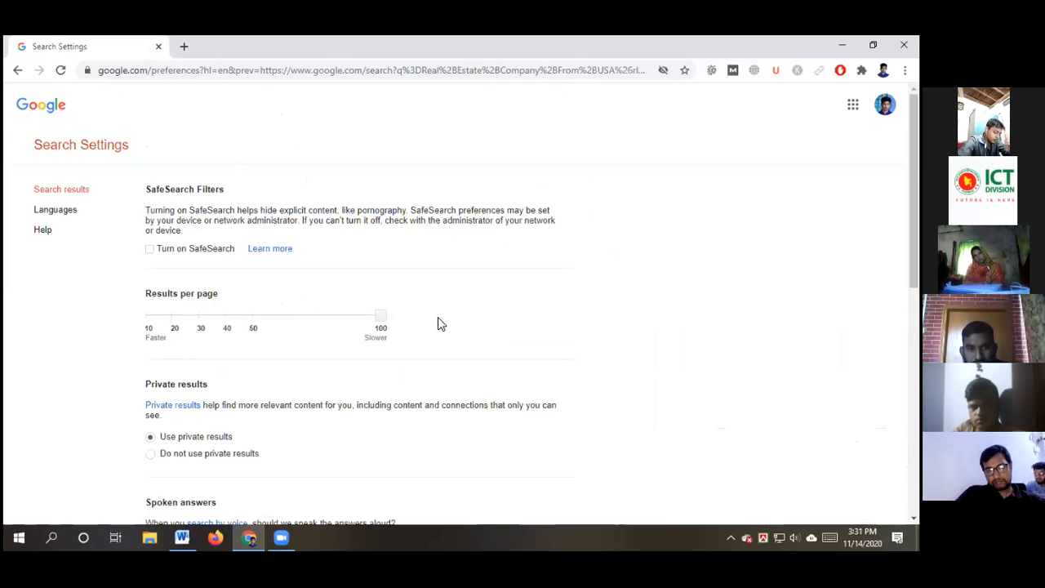
pyautogui.scroll(-1, 522, 312)
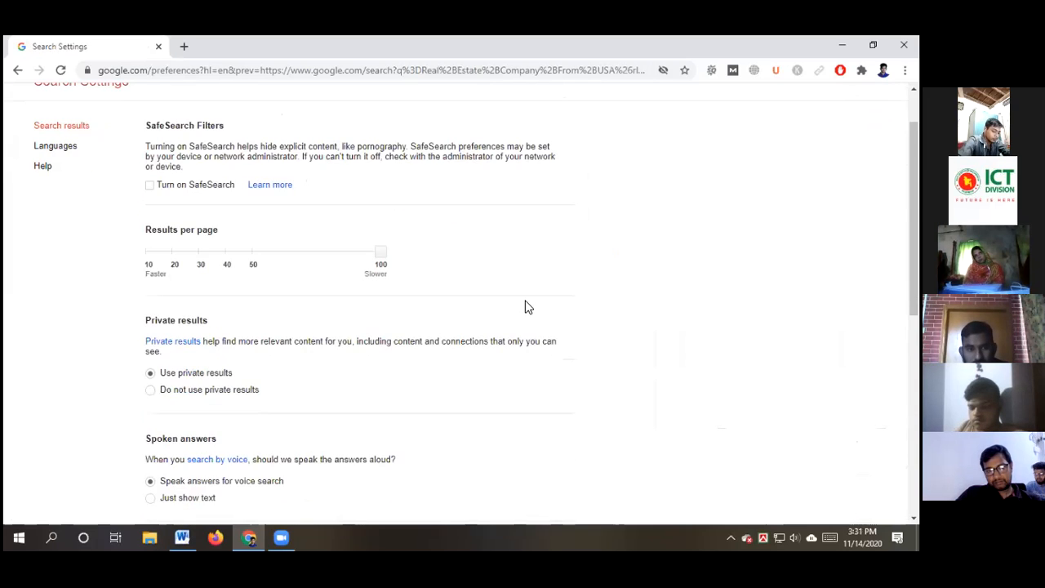
pyautogui.scroll(-3, 526, 302)
pyautogui.scroll(-2, 526, 264)
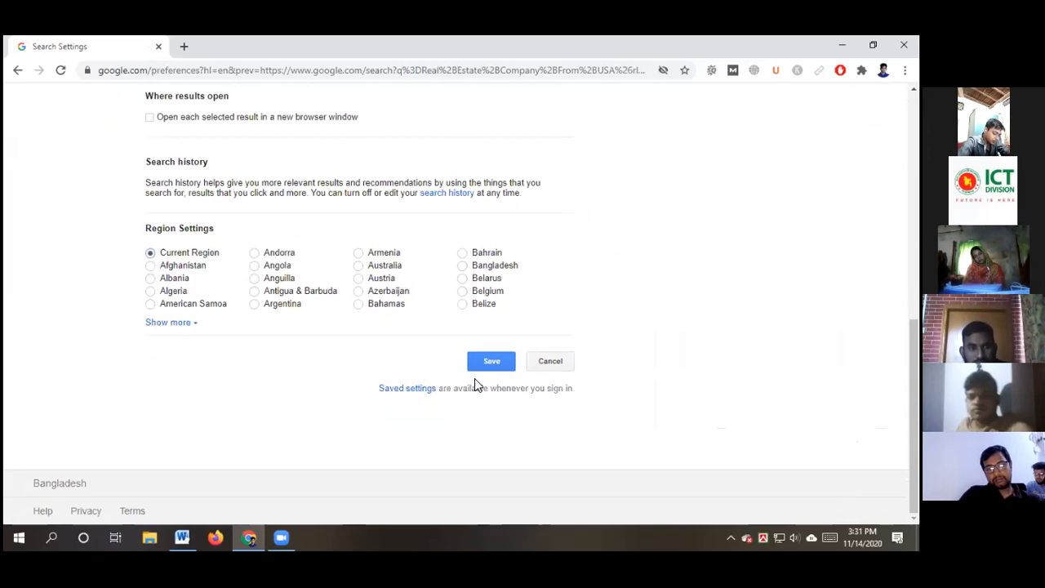
pyautogui.click(490, 363)
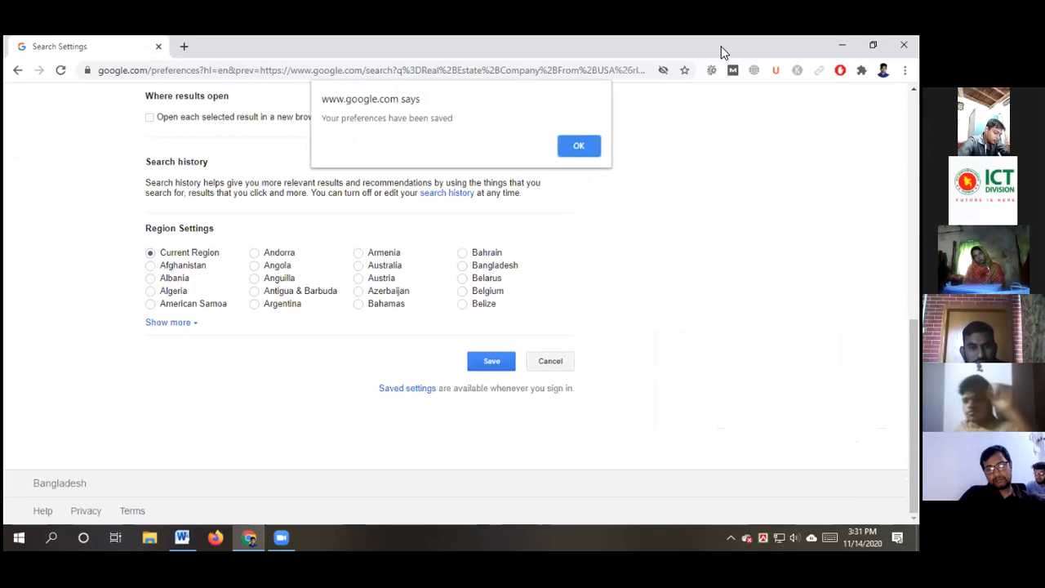
pyautogui.click(578, 147)
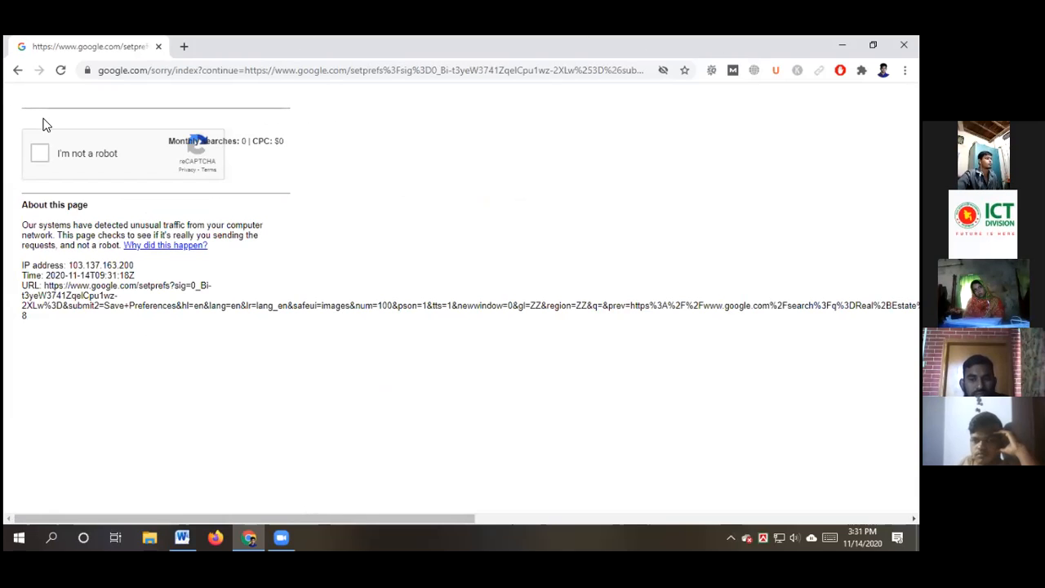
# Tick the 'I'm not a robot' checkbox to return to the search results
pyautogui.click(40, 152)
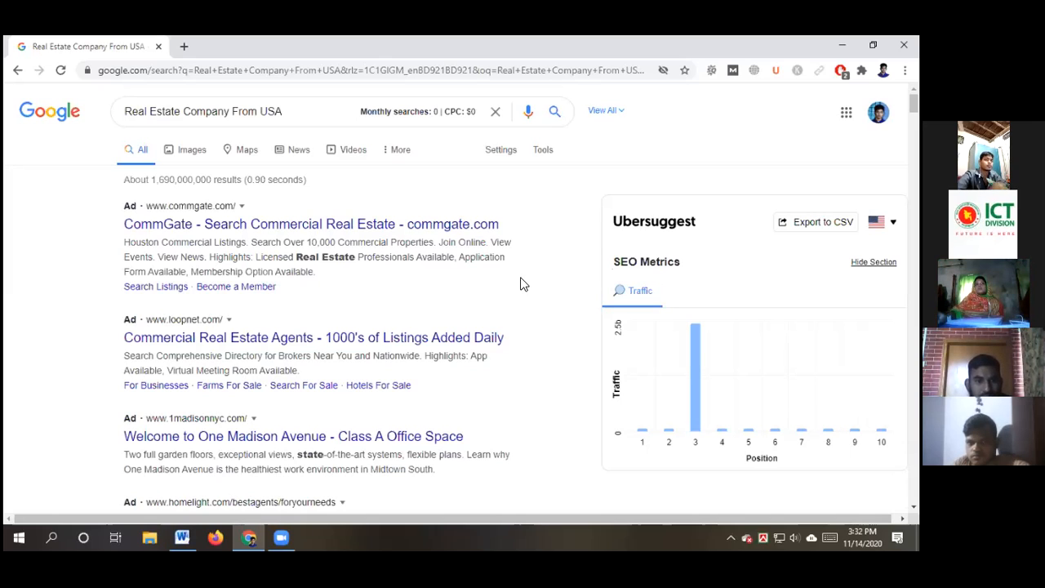
# In a new tab, paste and go to the copied 'Top 100 Commercial Real Estate Company Websites' link
pyautogui.click(183, 45)
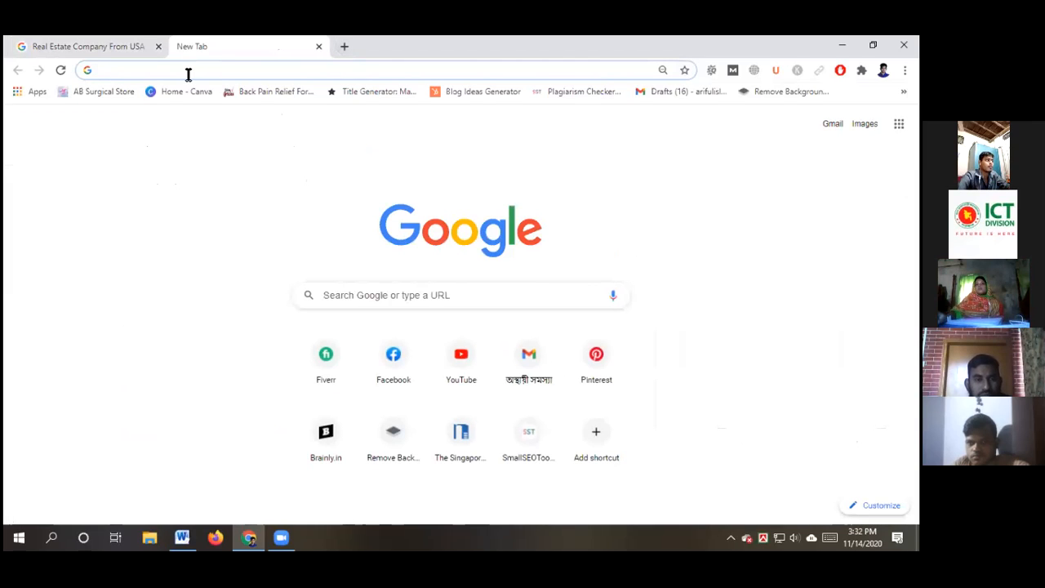
pyautogui.click(183, 70)
pyautogui.rightClick(182, 71)
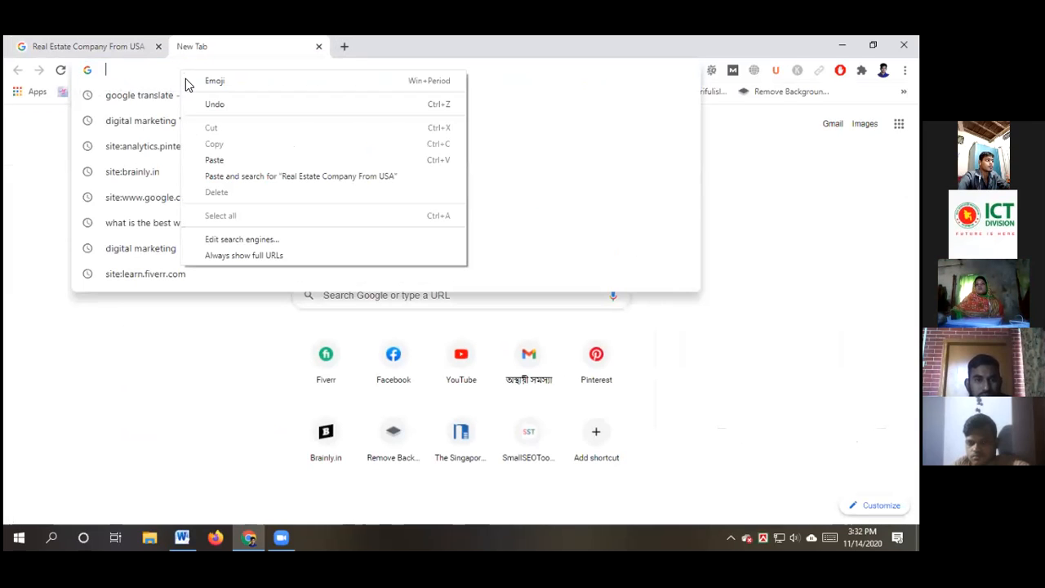
pyautogui.click(105, 390)
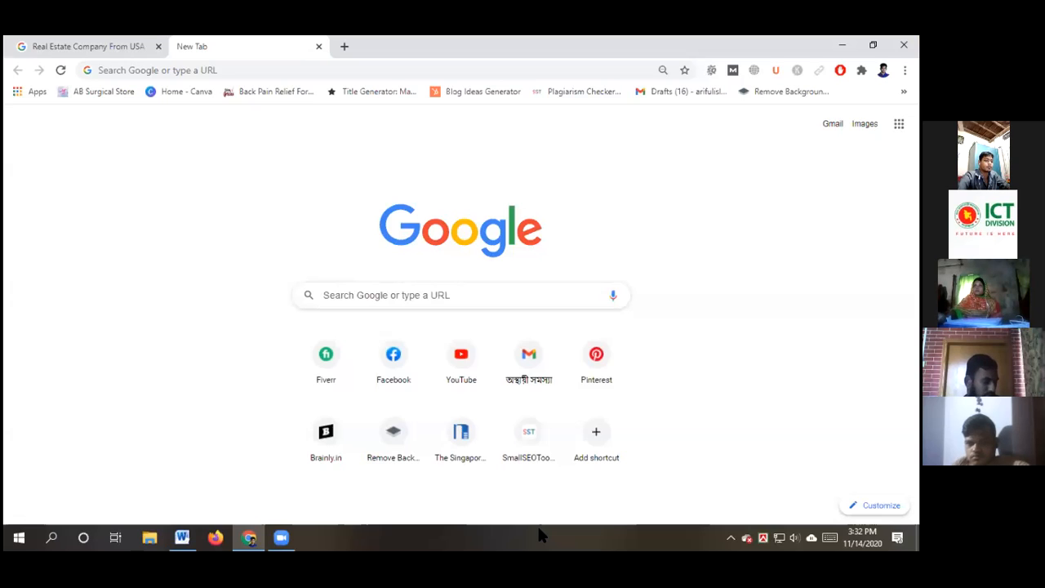
pyautogui.click(258, 69)
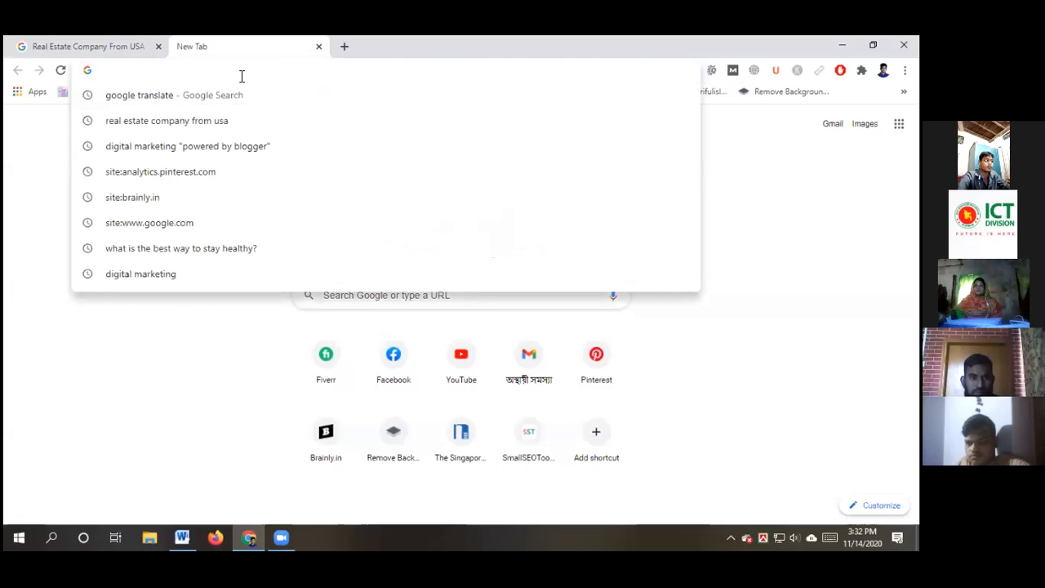
pyautogui.rightClick(239, 79)
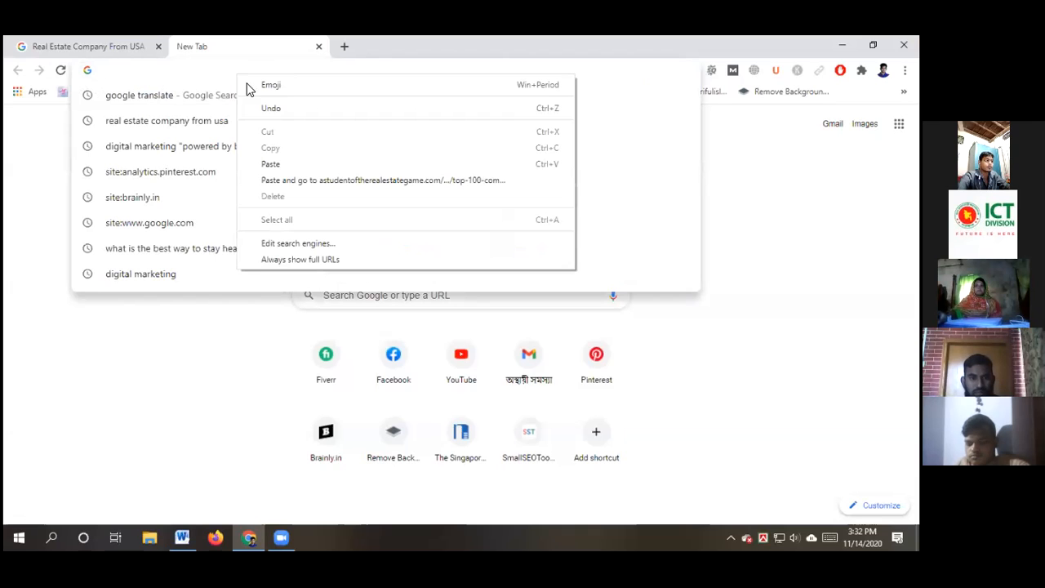
pyautogui.click(310, 180)
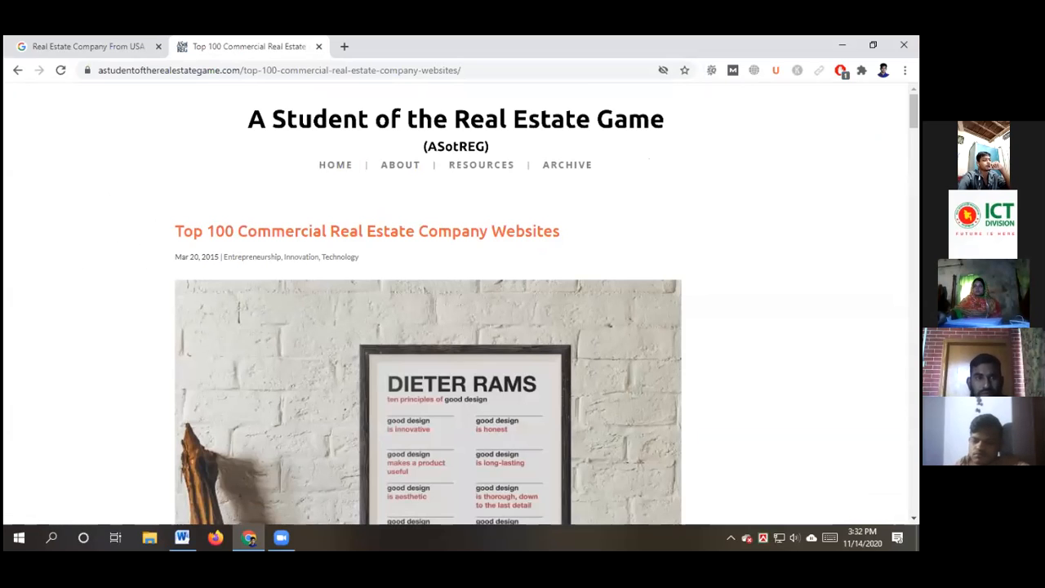
# Return to the 'Real Estate Company From USA' results and scroll past the Wikipedia, Disfold and Top 100 listings
pyautogui.click(83, 46)
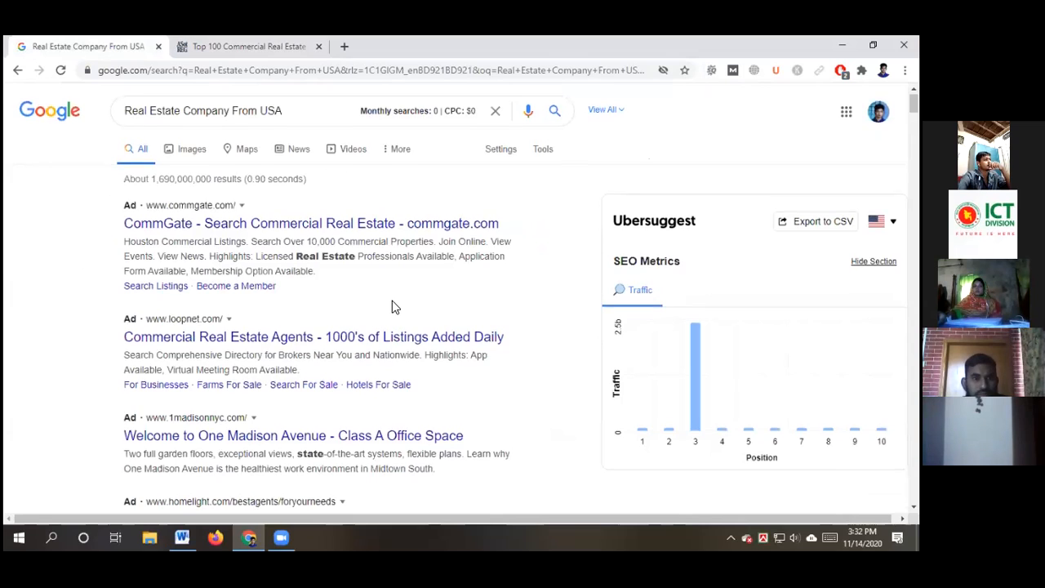
pyautogui.scroll(-3, 392, 307)
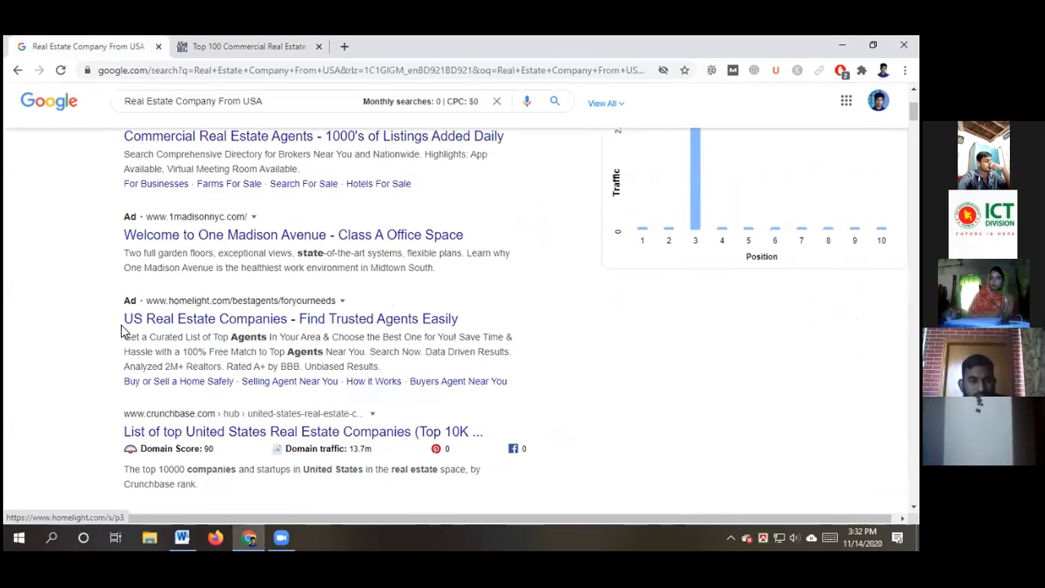
pyautogui.scroll(-2, 121, 281)
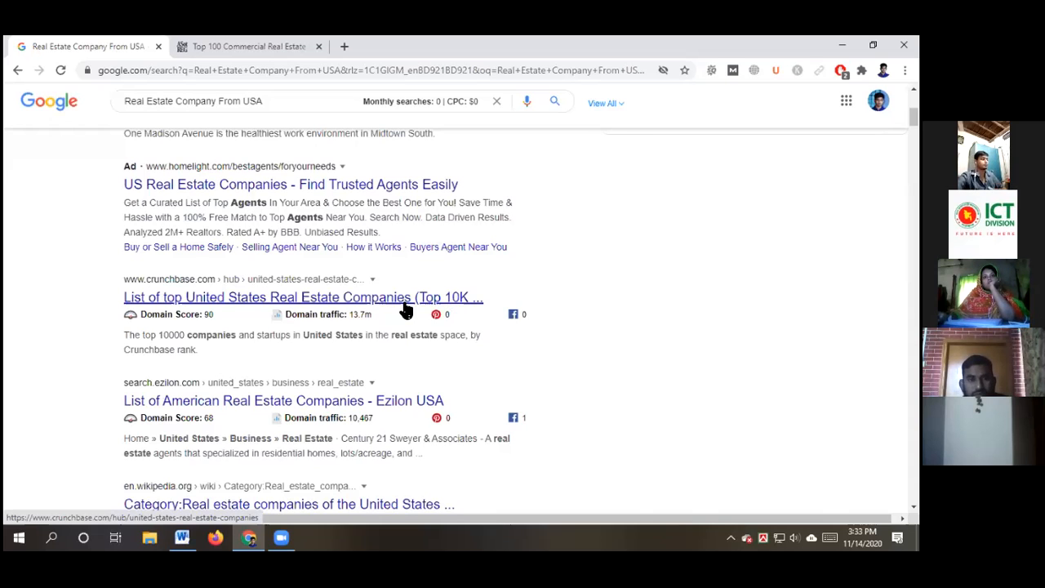
pyautogui.scroll(-4, 412, 307)
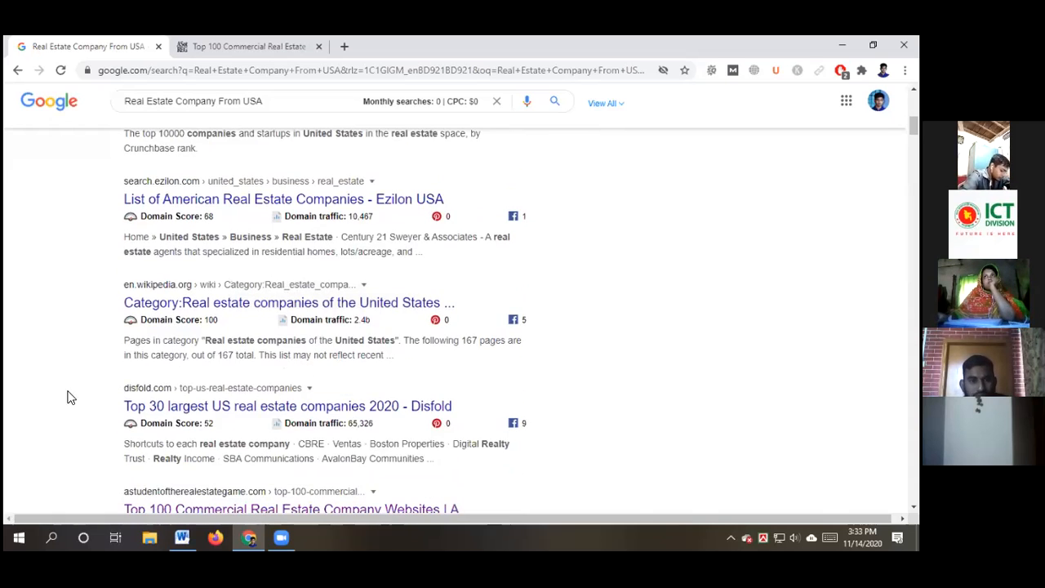
pyautogui.scroll(-2, 161, 372)
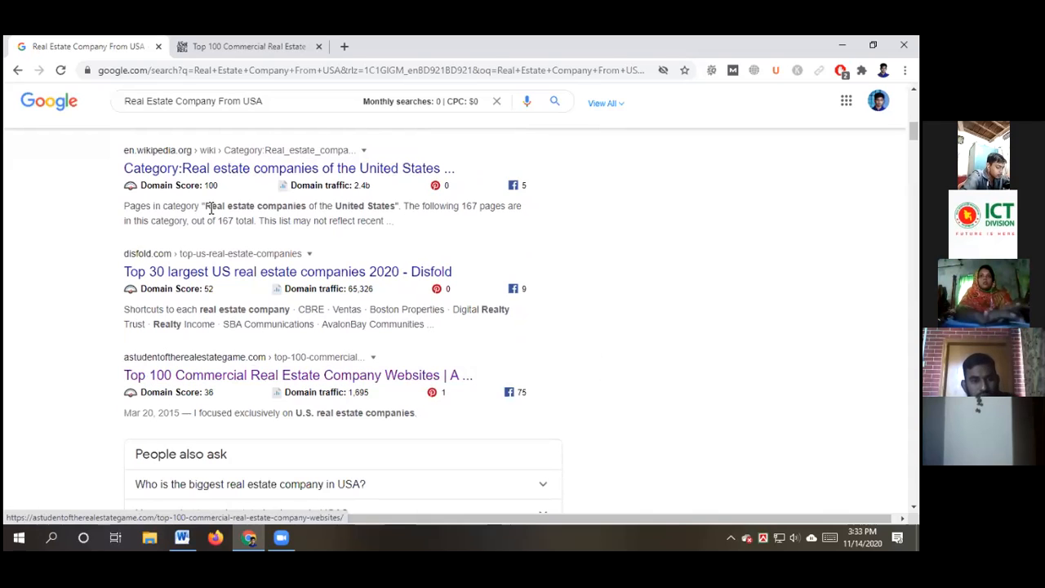
# Look through the Top 100 article's numbered company list, then bring the Web Research document forward
pyautogui.click(236, 48)
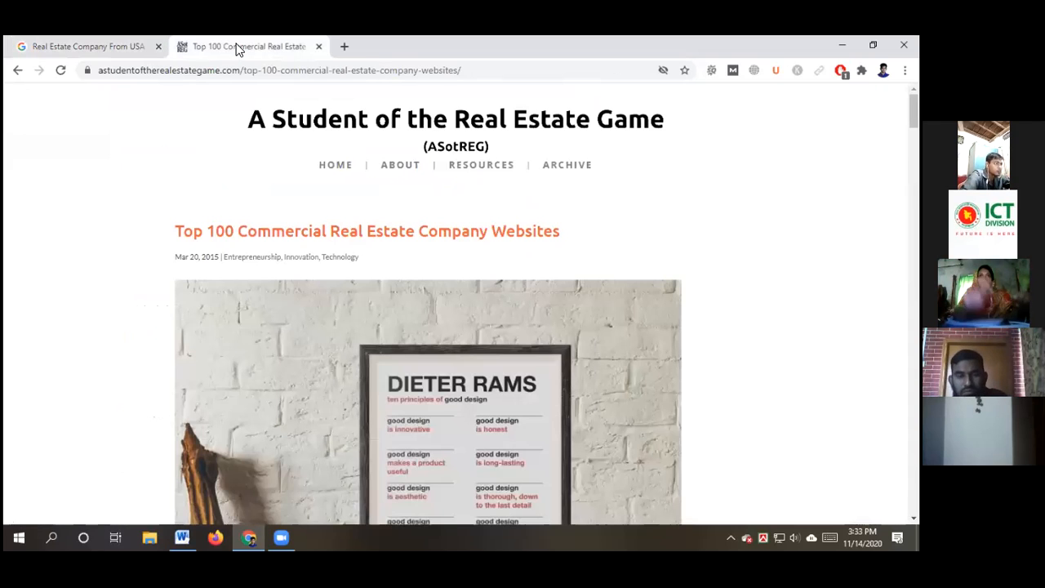
pyautogui.scroll(-1, 140, 278)
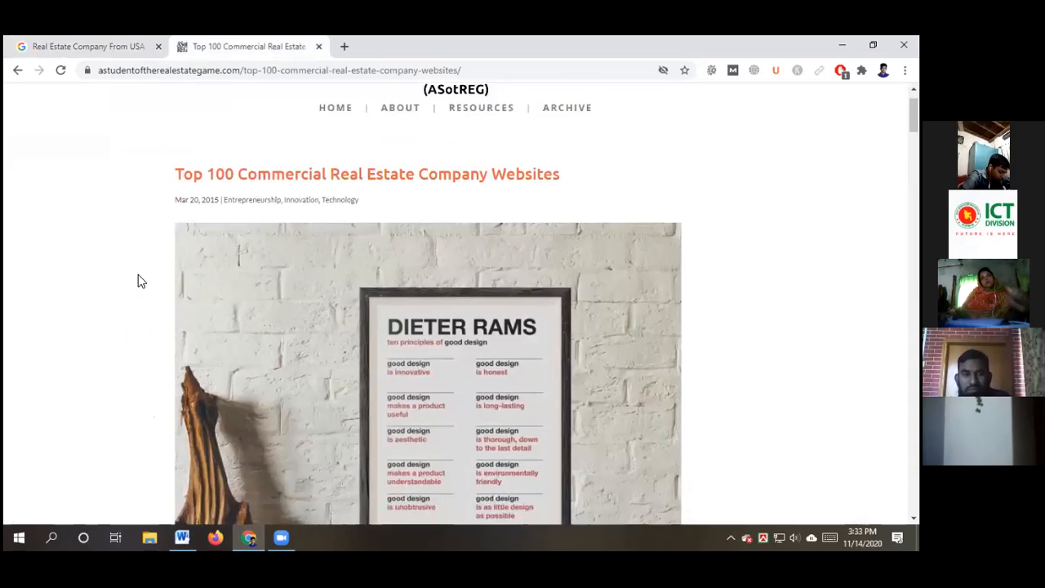
pyautogui.scroll(-3, 135, 286)
pyautogui.scroll(-4, 114, 329)
pyautogui.scroll(-7, 114, 329)
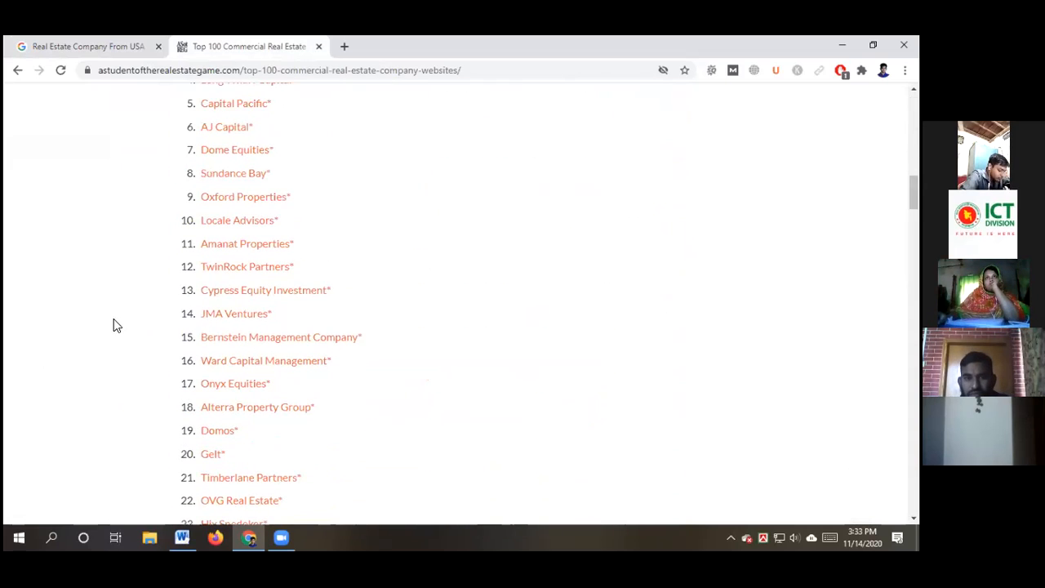
pyautogui.scroll(3, 135, 307)
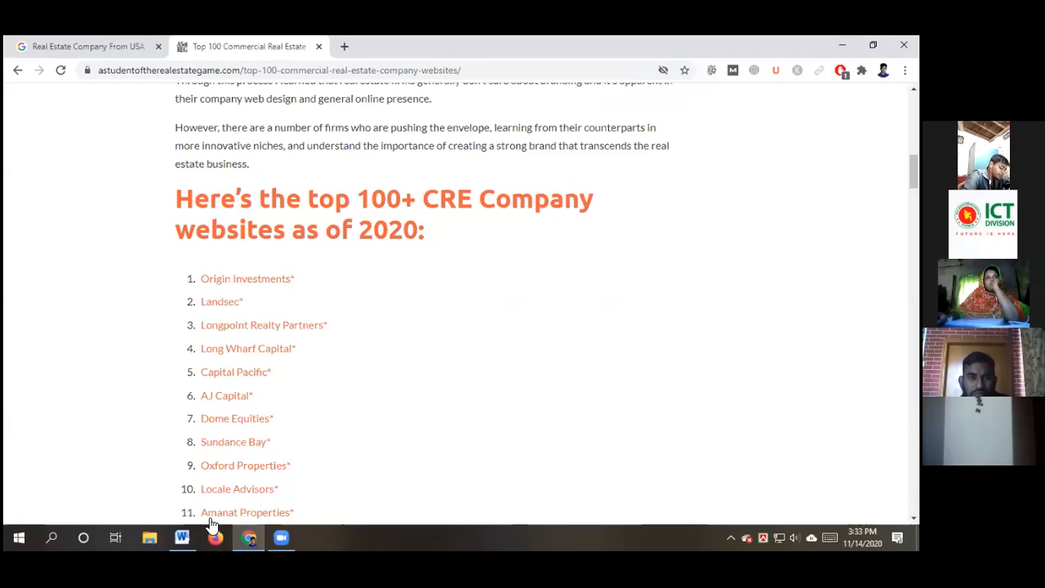
pyautogui.click(183, 536)
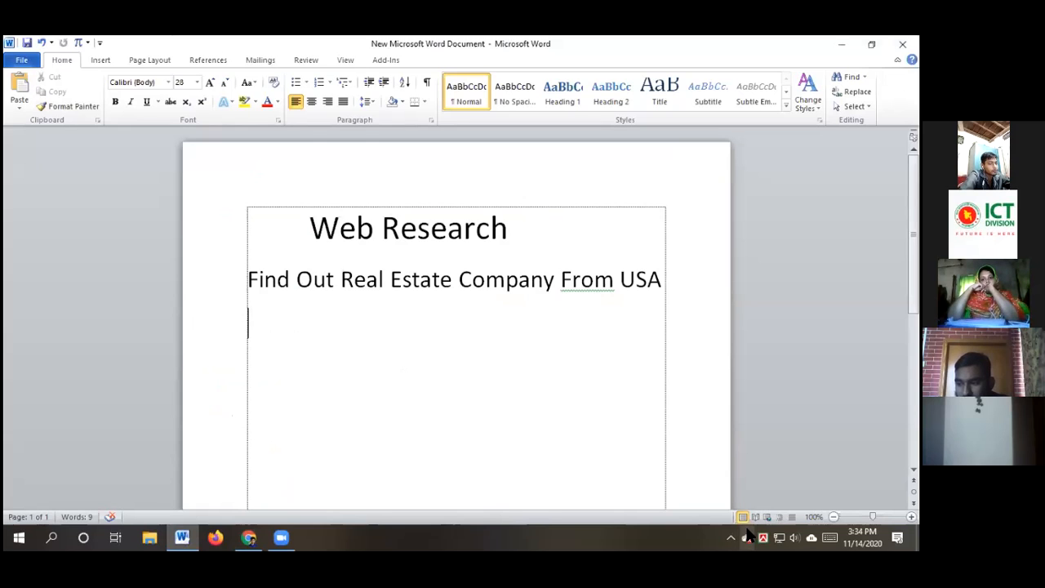
# Type 'Company Name' below the heading, copy 'Company', and add a 'Company Website' line
pyautogui.click(269, 368)
pyautogui.write('Company Name')
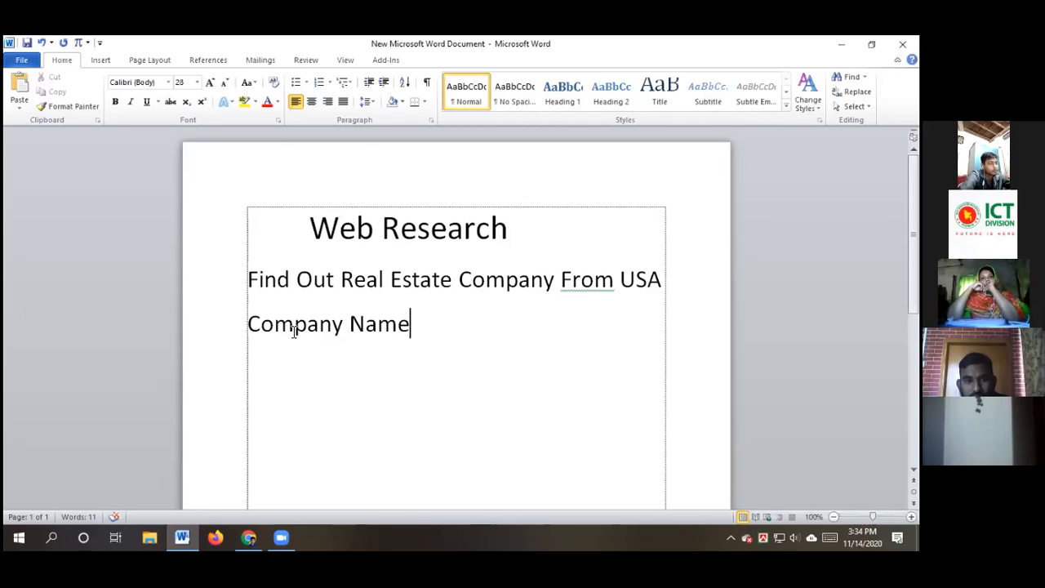
pyautogui.moveTo(350, 325); pyautogui.dragTo(252, 330)
pyautogui.hotkey('ctrl', 'c')
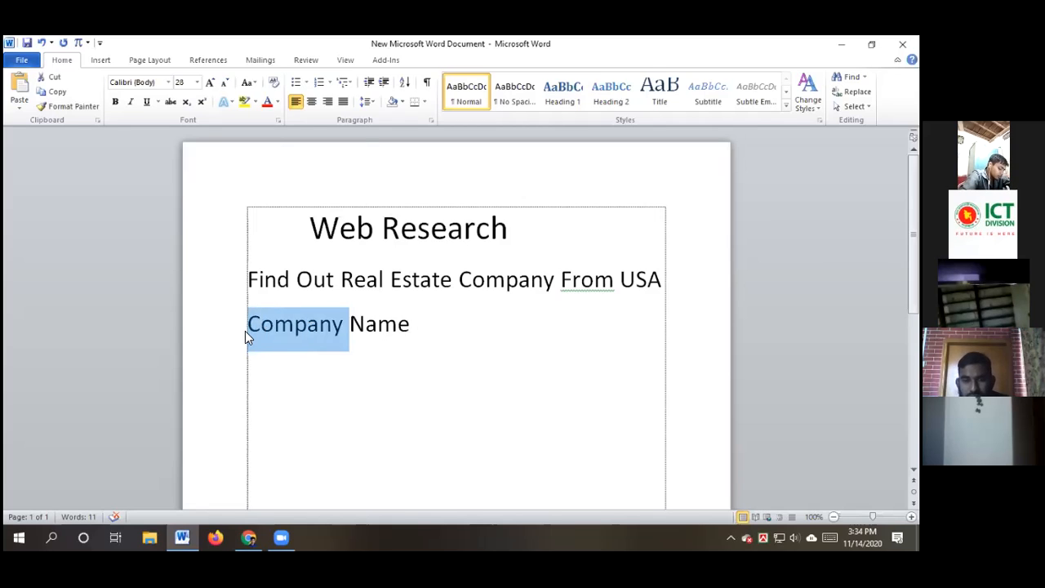
pyautogui.click(413, 319)
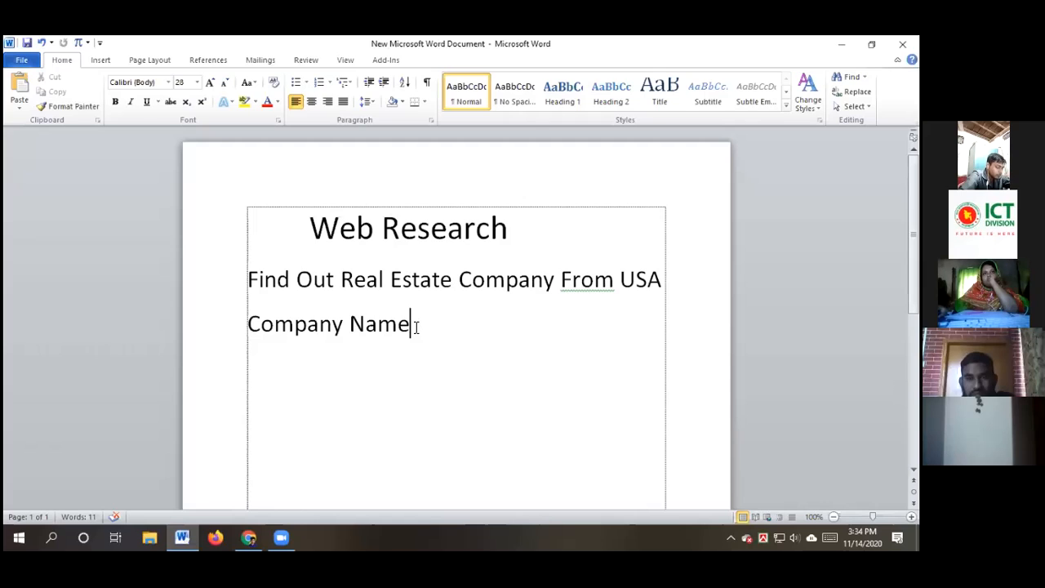
pyautogui.press('Return')
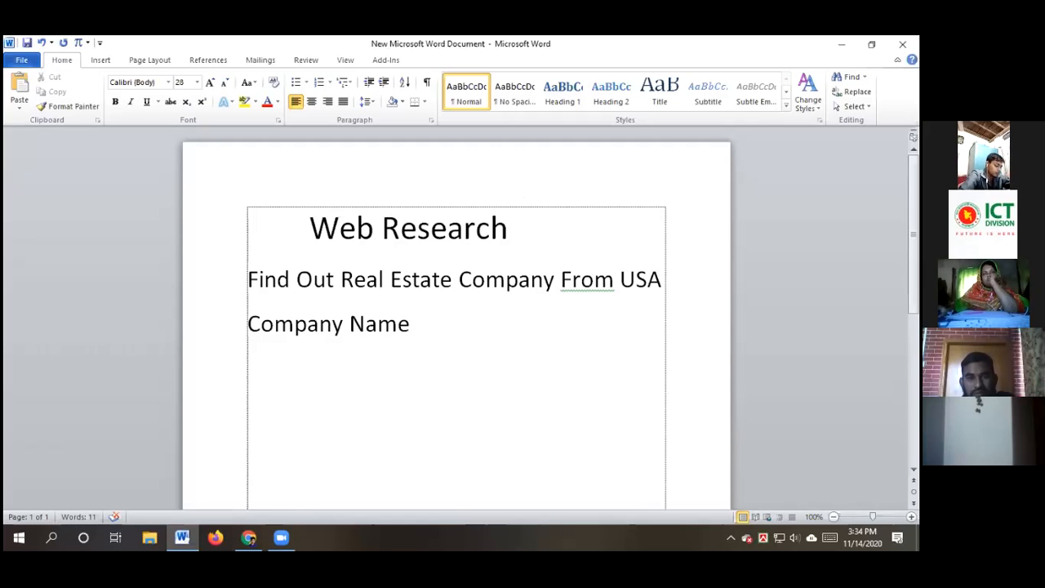
pyautogui.hotkey('ctrl', 'v')
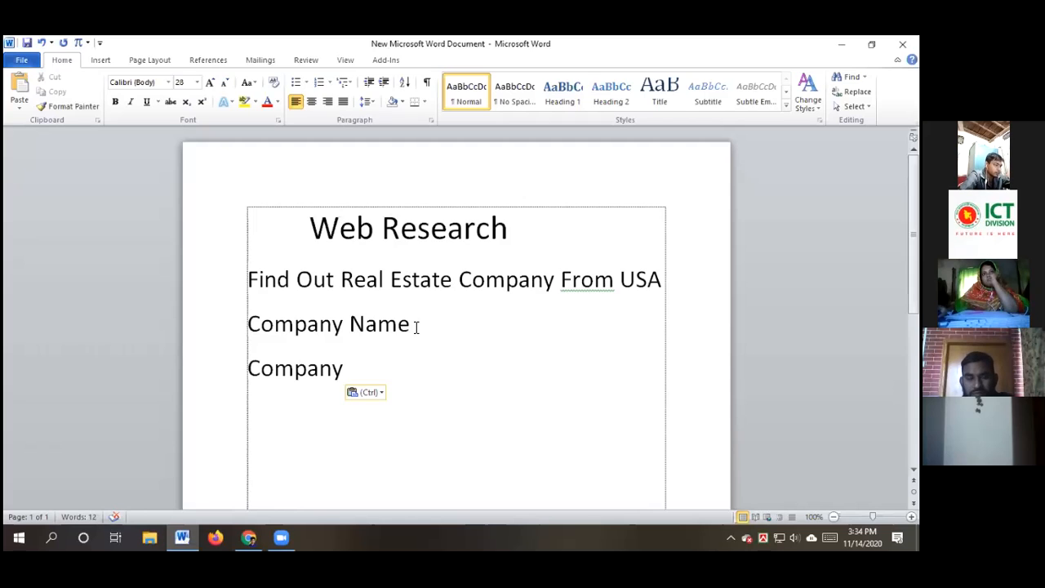
pyautogui.write('W')
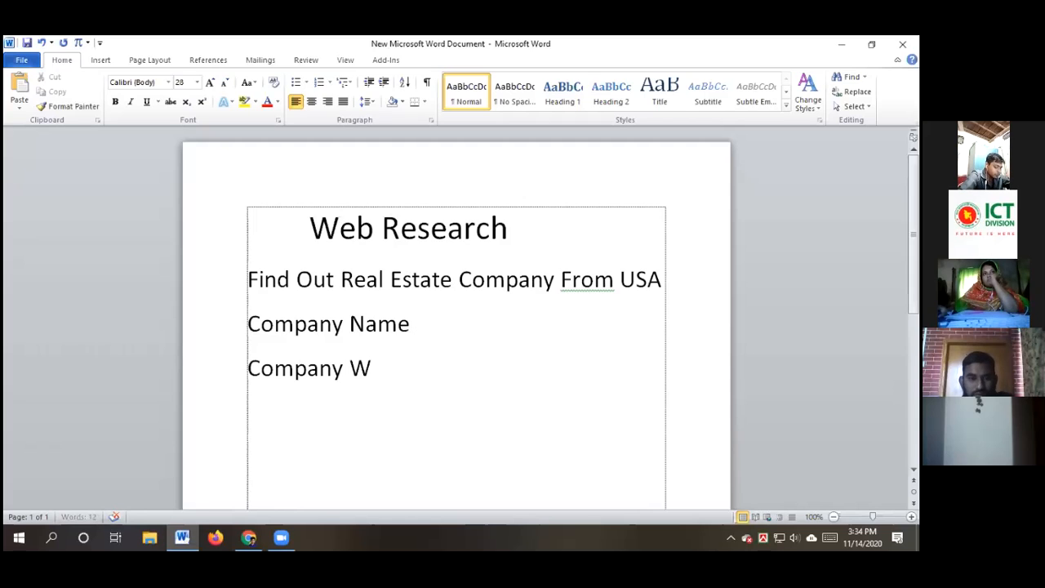
pyautogui.write('eb')
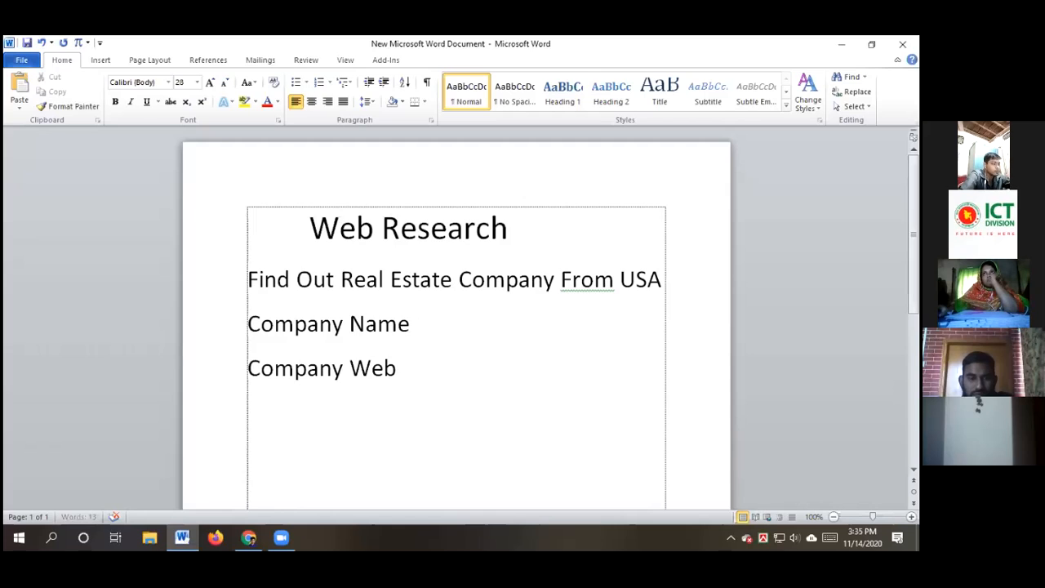
pyautogui.write('site')
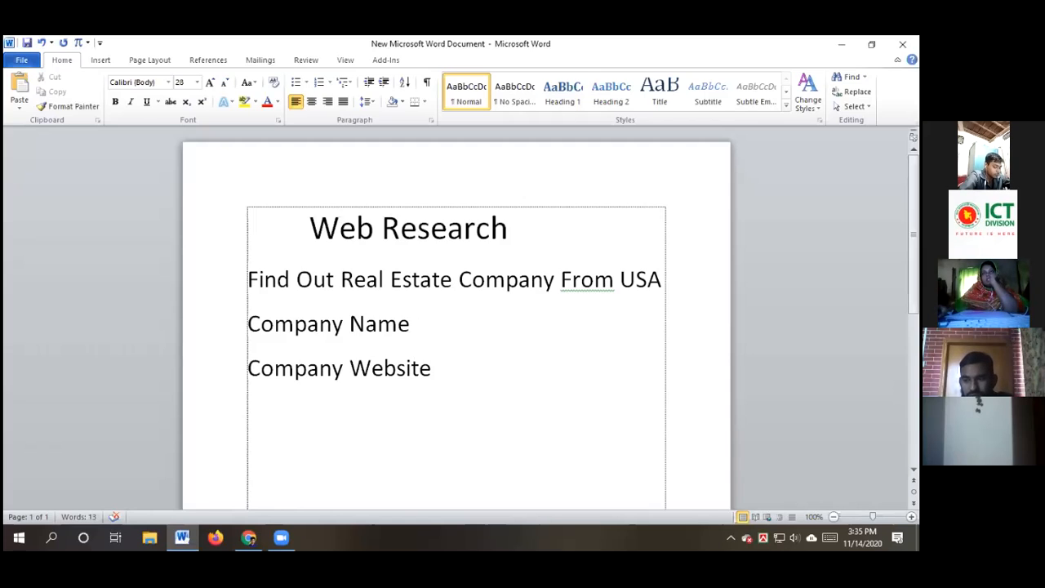
# Add 'Company Phone Number', 'Company Email Address' and 'Company Official Address' lines by pasting 'Company'
pyautogui.press('Return')
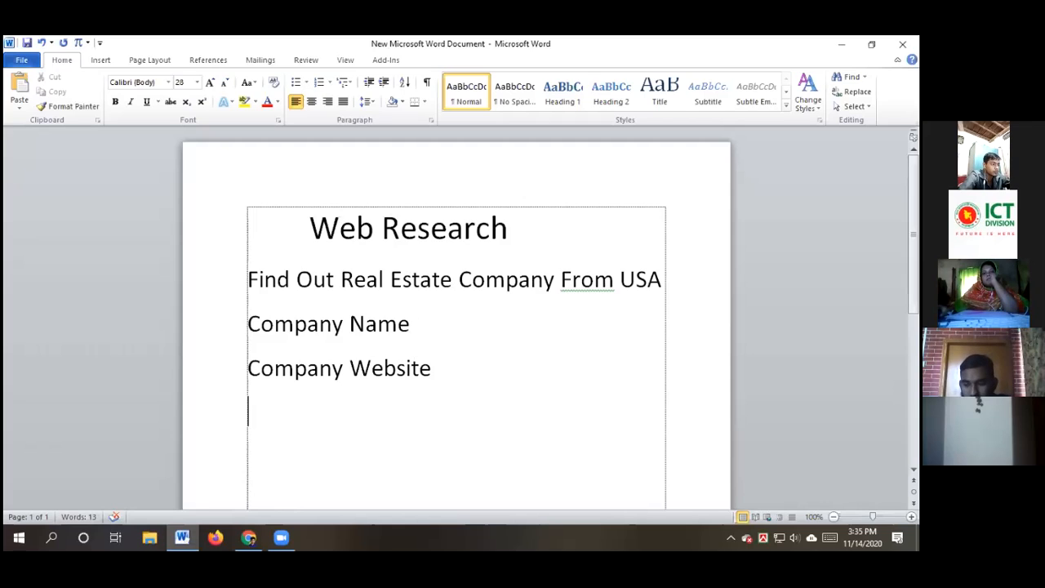
pyautogui.hotkey('ctrl', 'v')
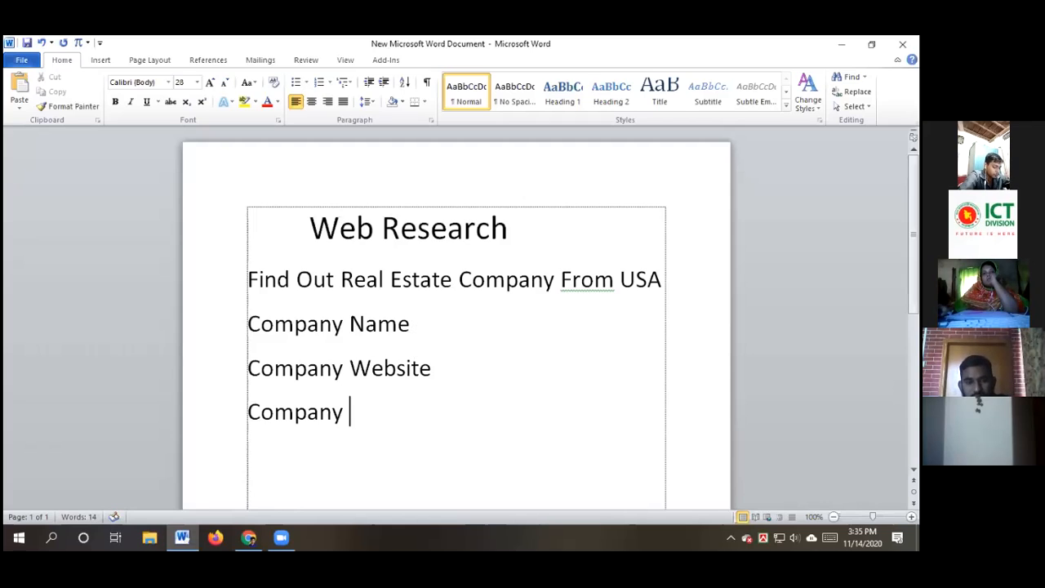
pyautogui.write('Pho')
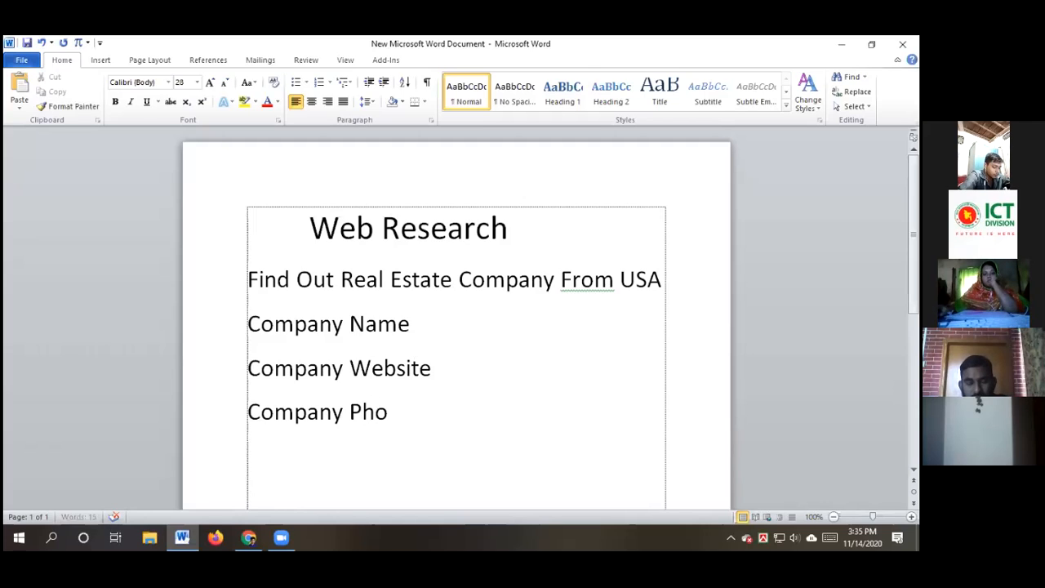
pyautogui.write('ne Nu')
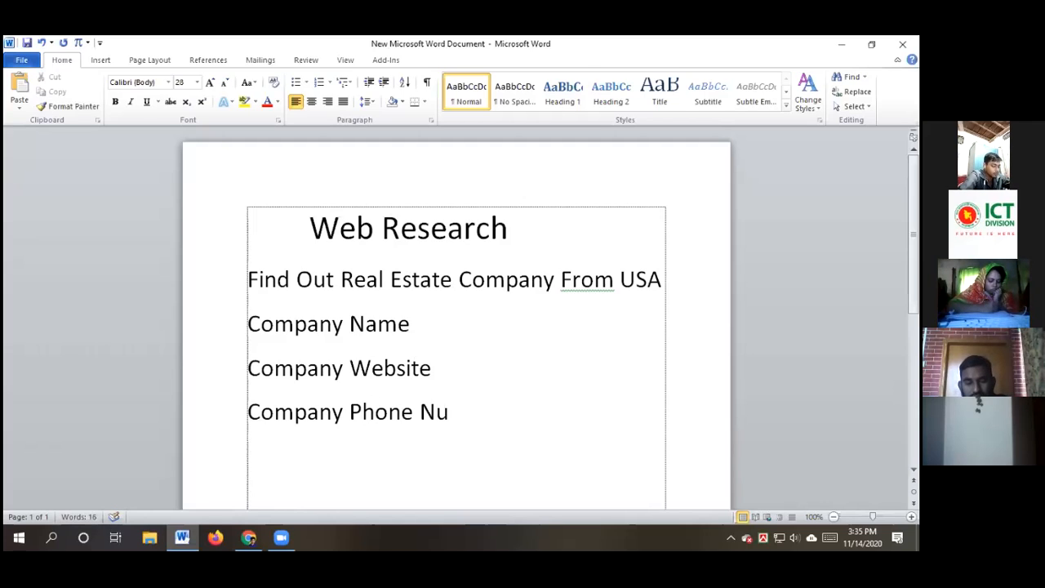
pyautogui.write('mbe')
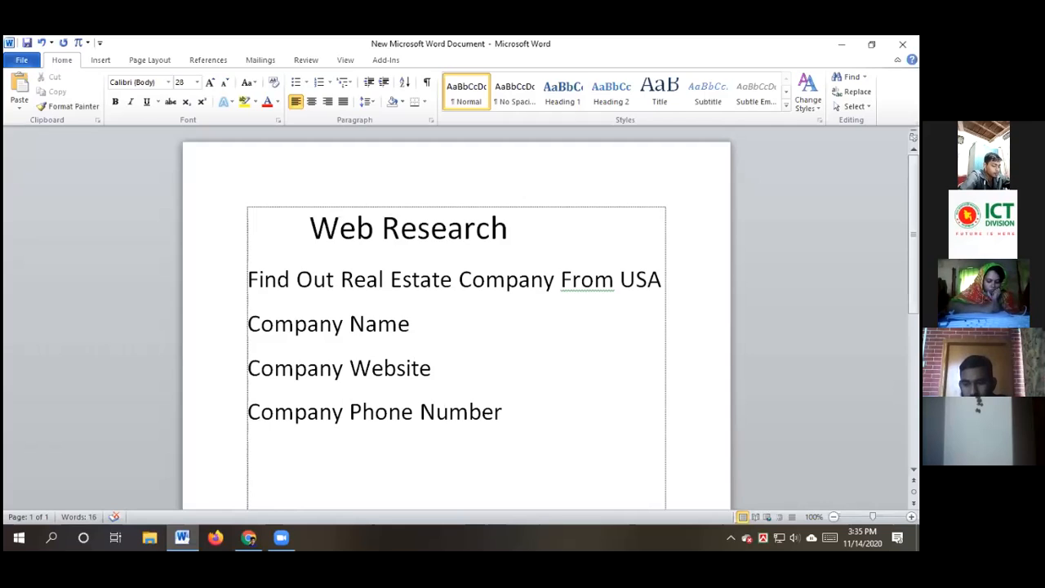
pyautogui.write('r')
pyautogui.press('Return')
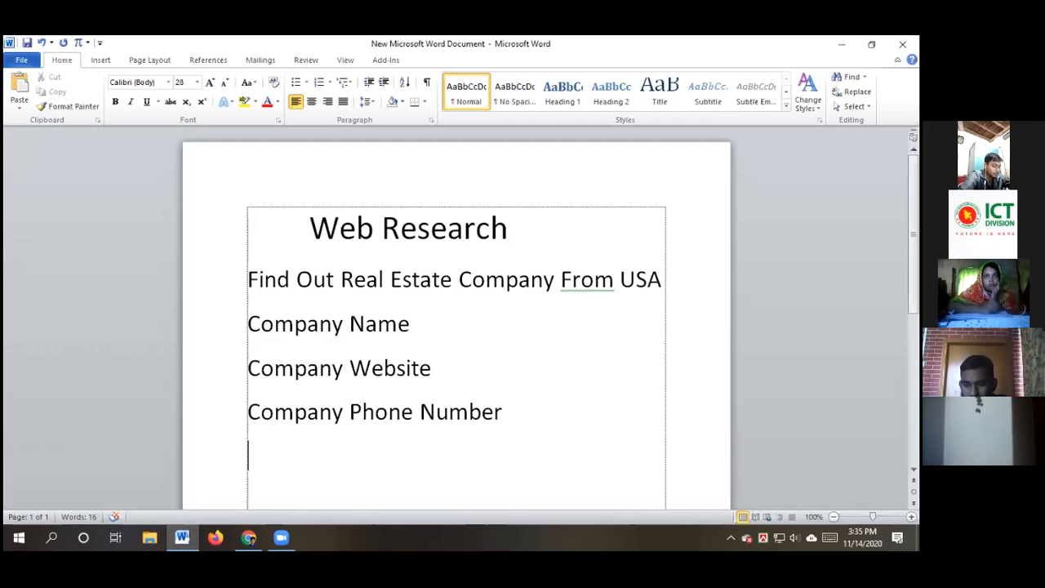
pyautogui.hotkey('ctrl', 'v')
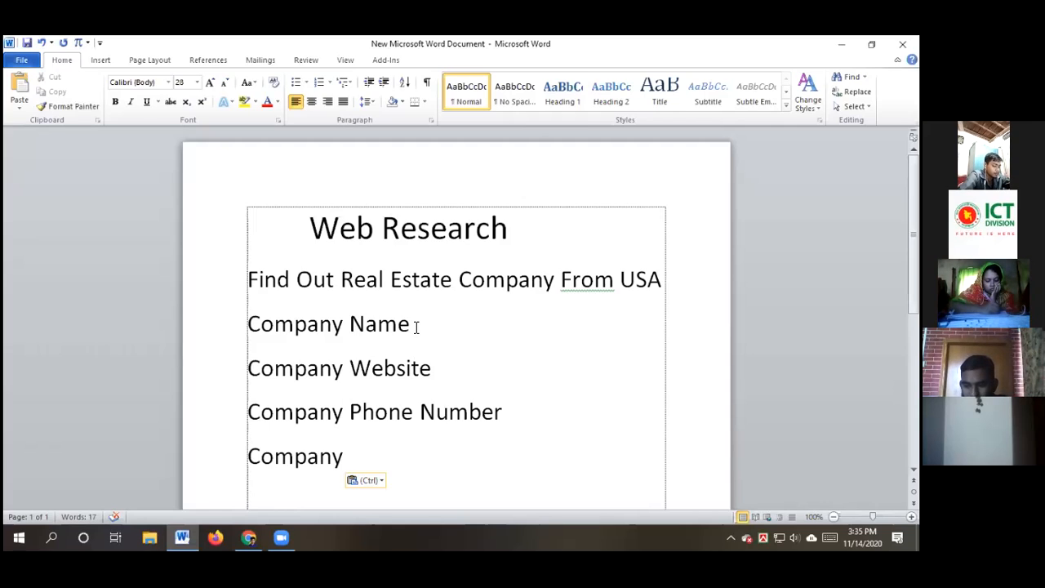
pyautogui.write('Ema')
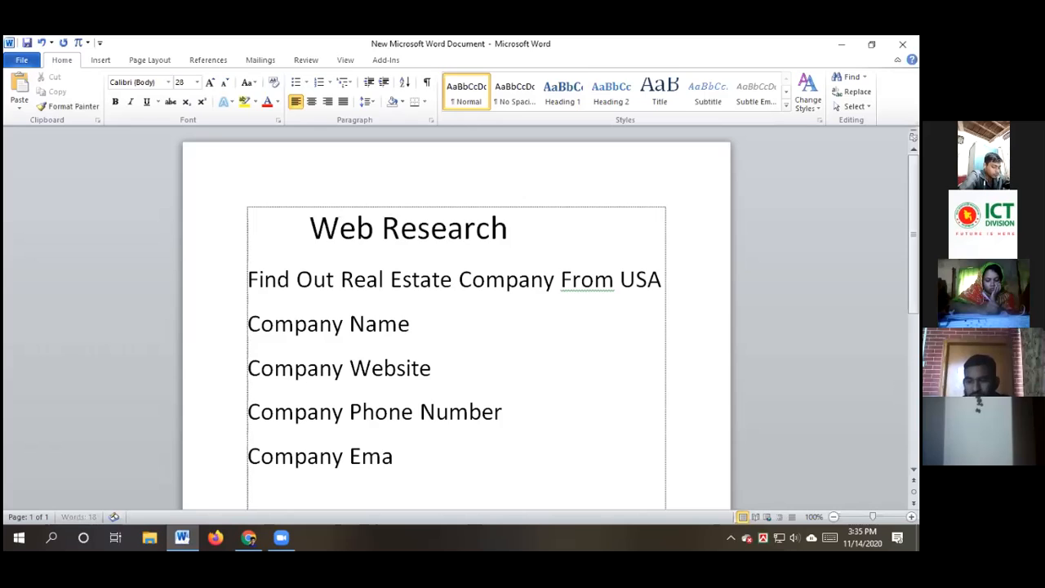
pyautogui.write('il ')
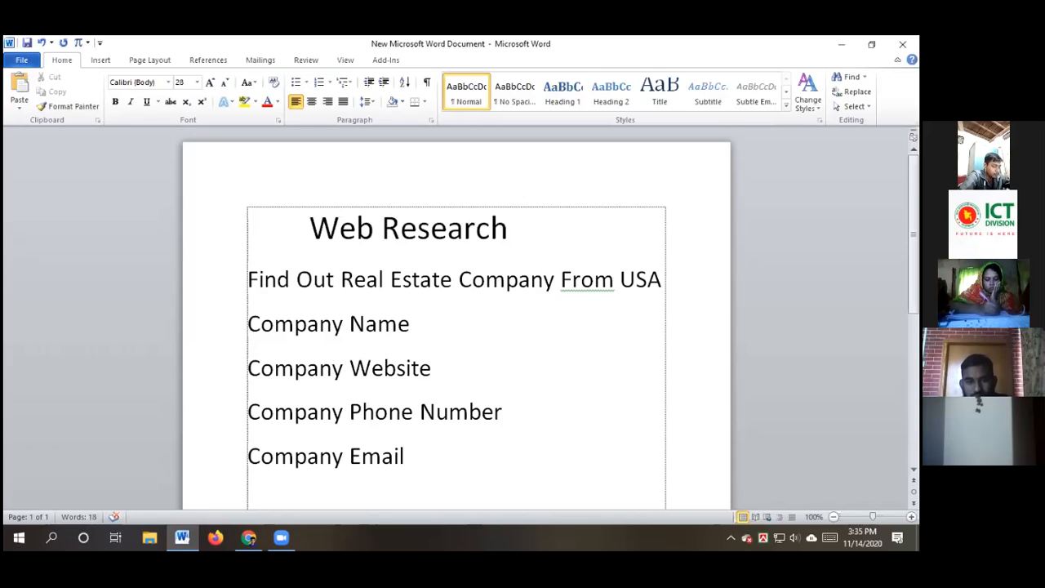
pyautogui.write('A')
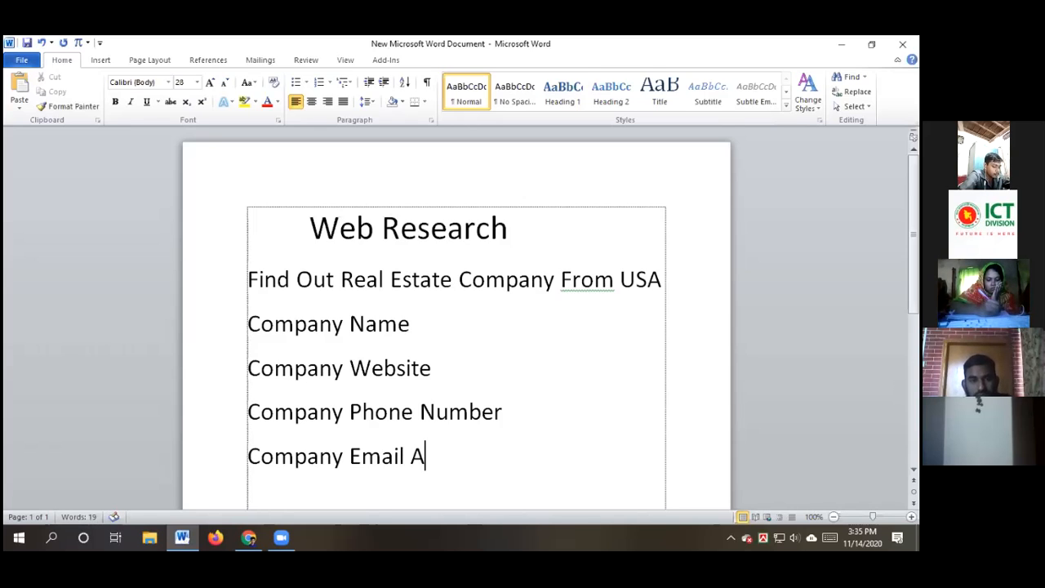
pyautogui.write('ddress')
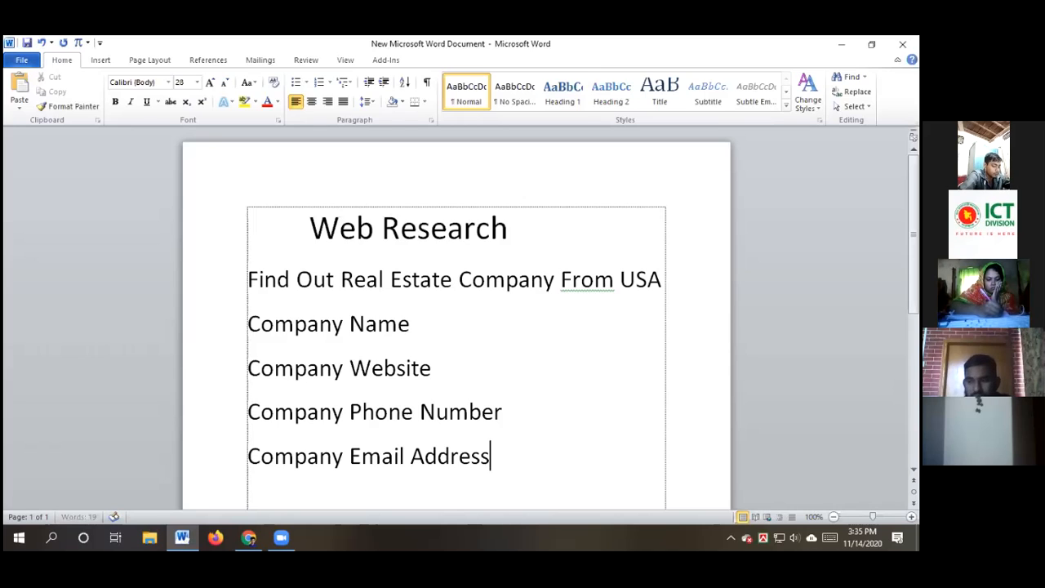
pyautogui.press('Return')
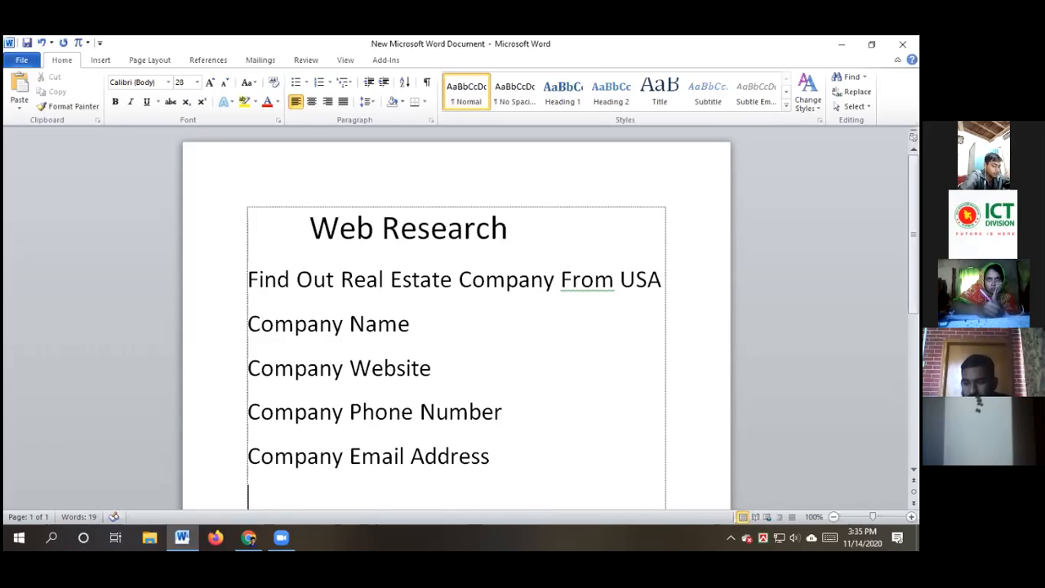
pyautogui.write('Company')
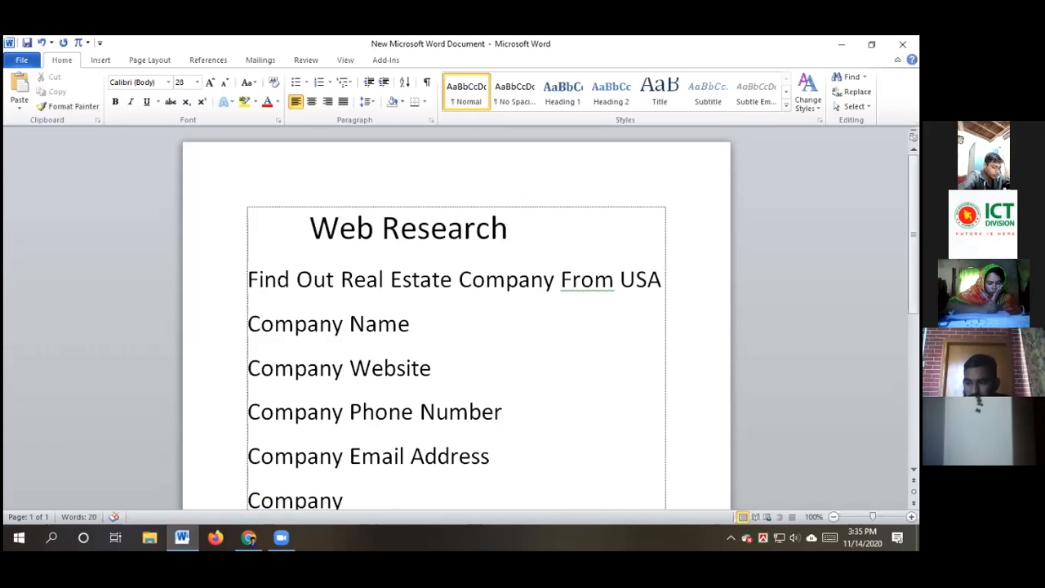
pyautogui.write('Officia')
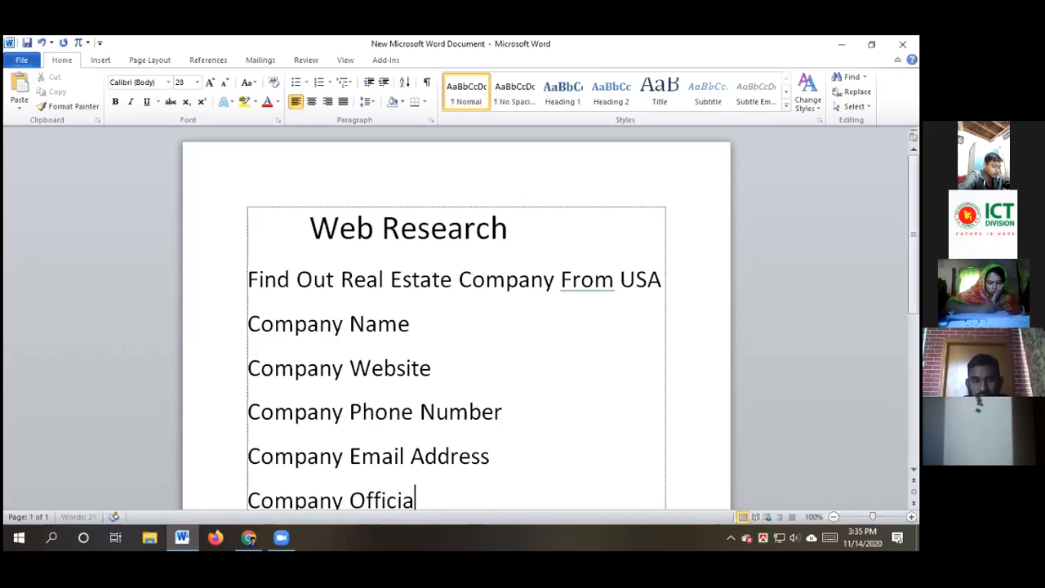
pyautogui.write('l Address')
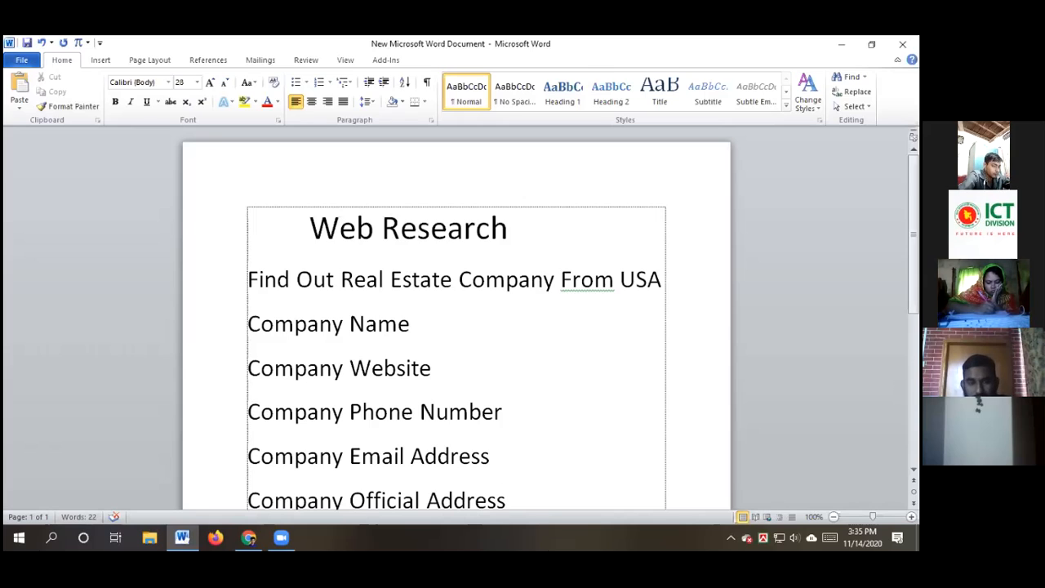
# Add an empty line after 'Company Official Address' at the end of the list
pyautogui.scroll(-1, 439, 310)
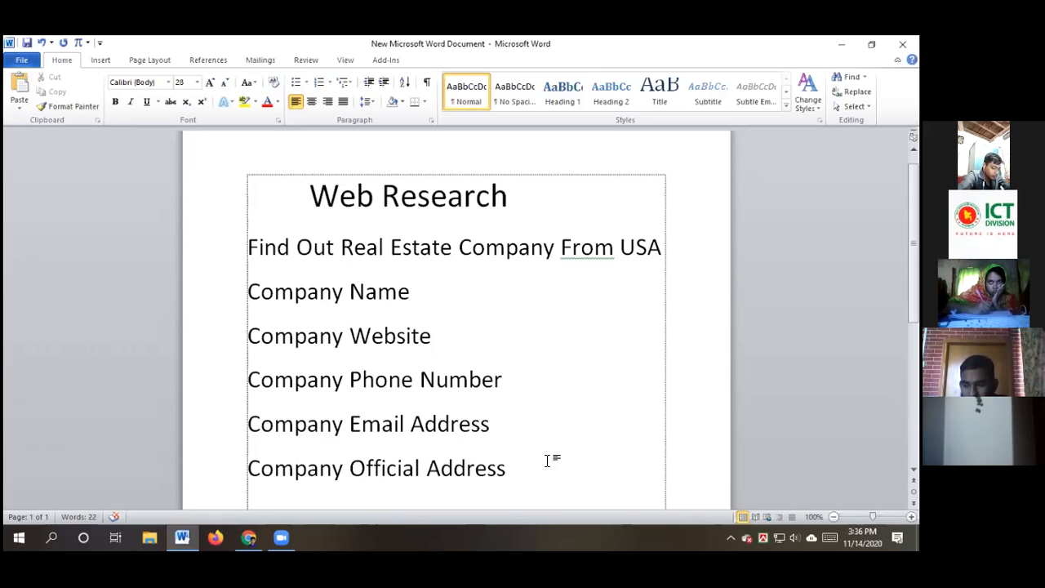
pyautogui.press('Return')
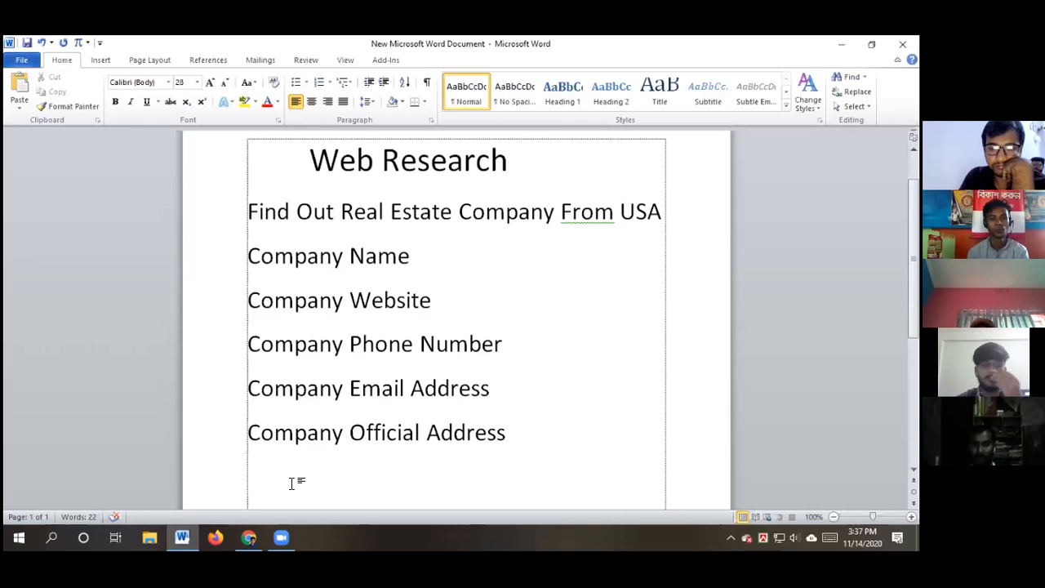
# Scroll the Top 100 Commercial Real Estate Company Websites list to its 164th entry, then minimize Chrome
pyautogui.click(249, 538)
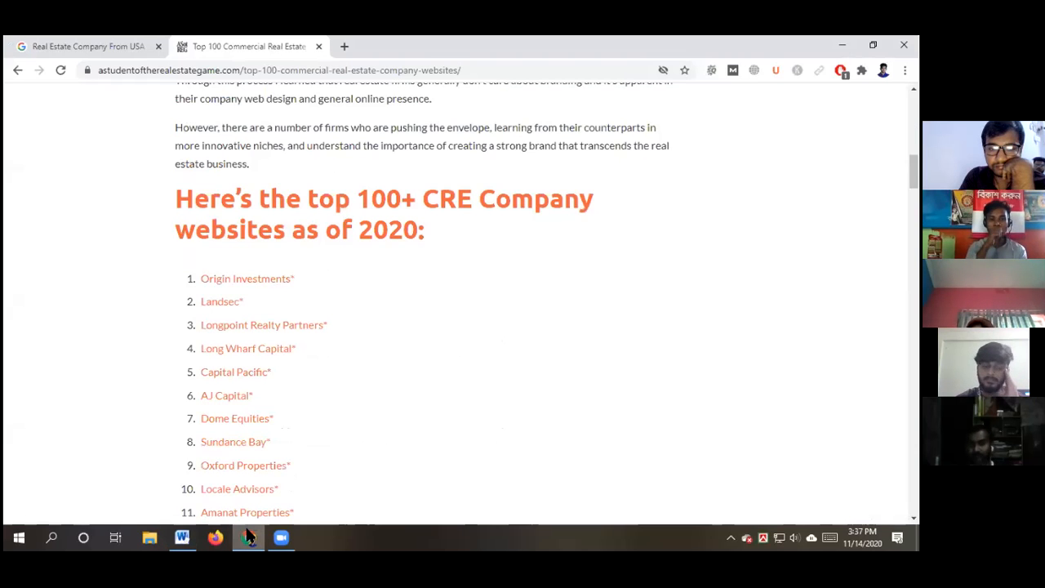
pyautogui.scroll(-3, 269, 303)
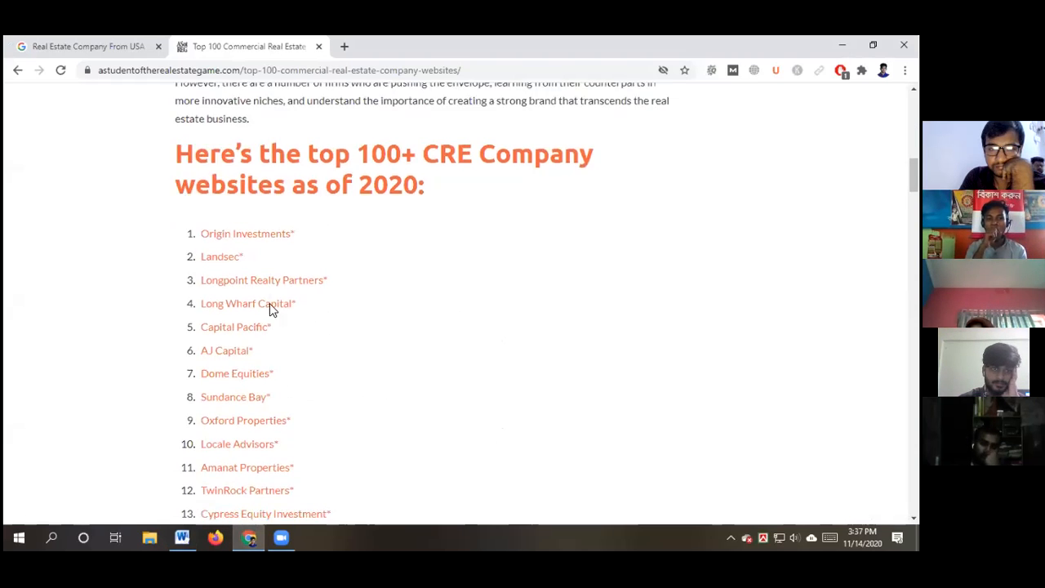
pyautogui.scroll(-10, 572, 314)
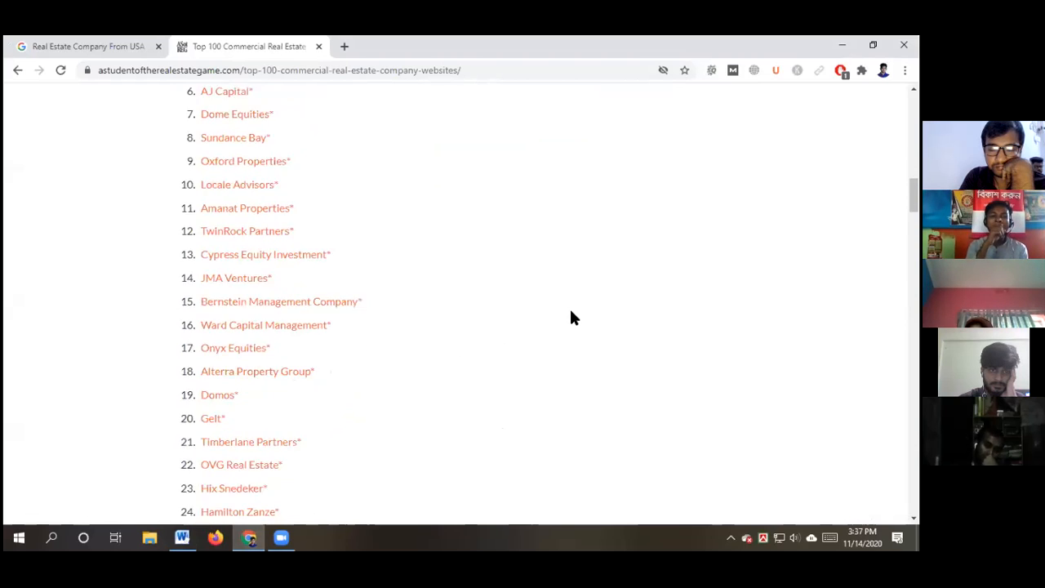
pyautogui.scroll(-4, 514, 293)
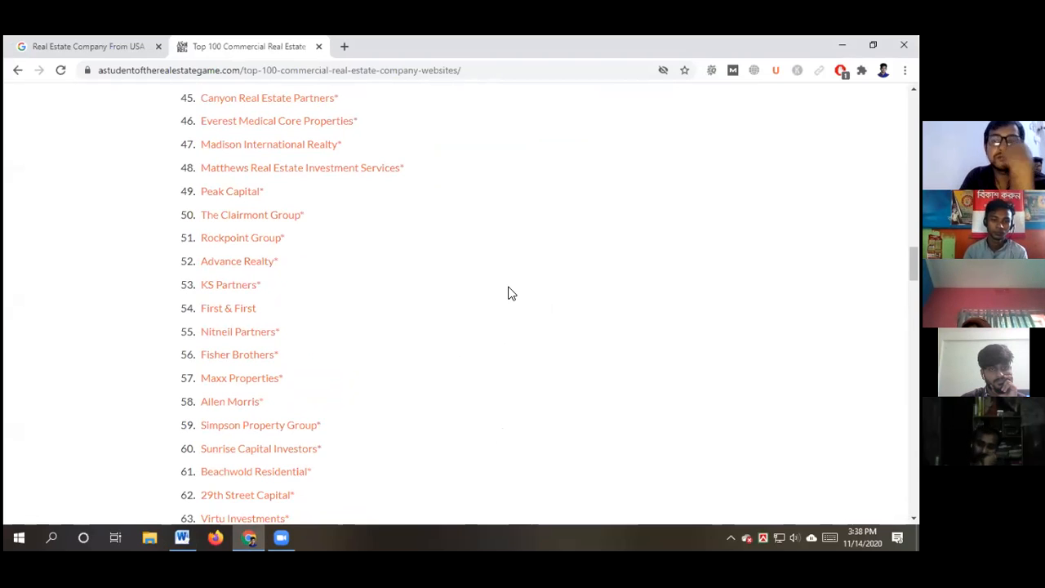
pyautogui.scroll(-20, 511, 294)
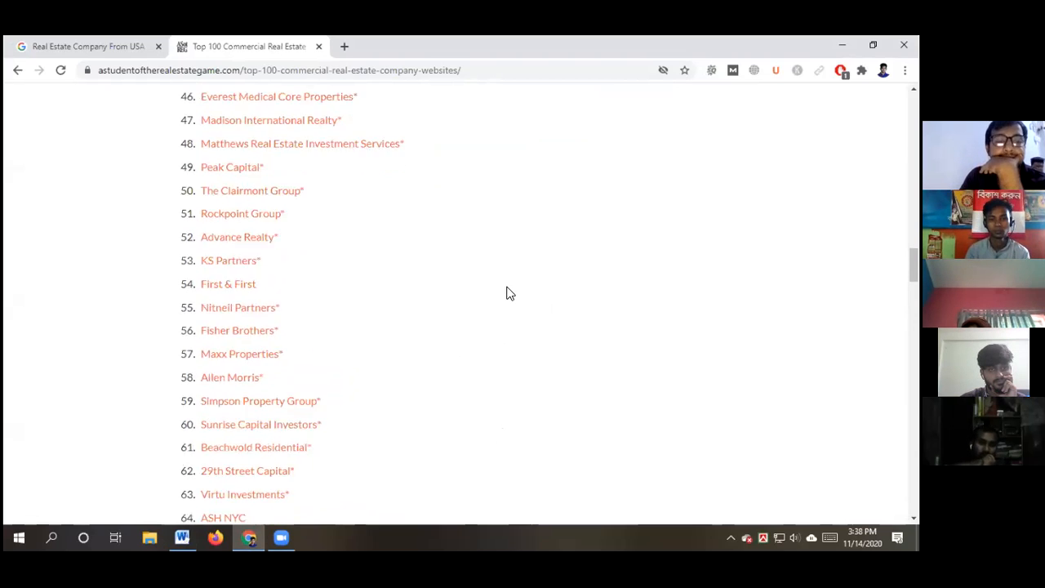
pyautogui.scroll(-20, 510, 296)
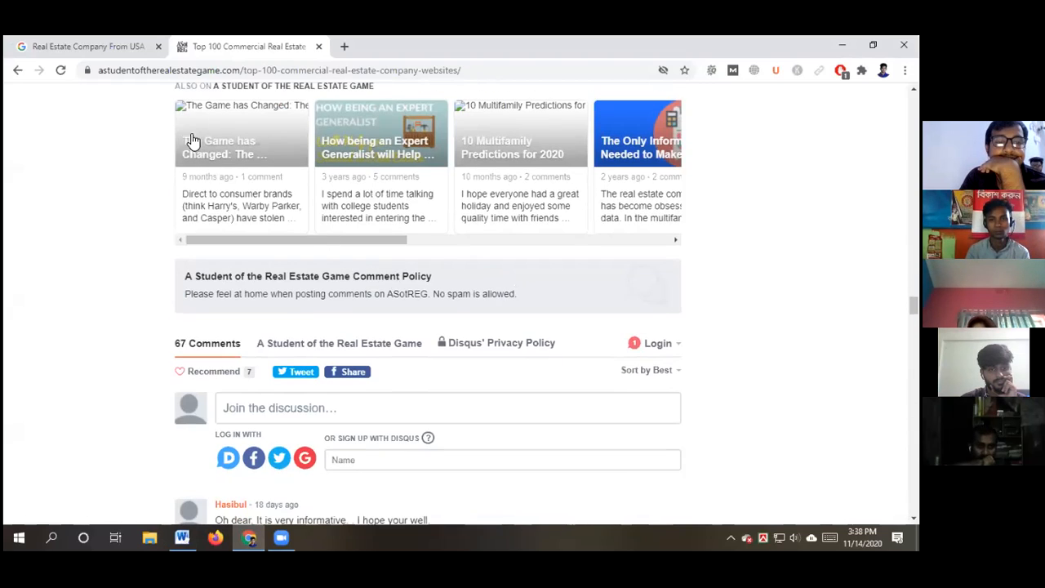
pyautogui.scroll(4, 124, 309)
pyautogui.scroll(3, 125, 313)
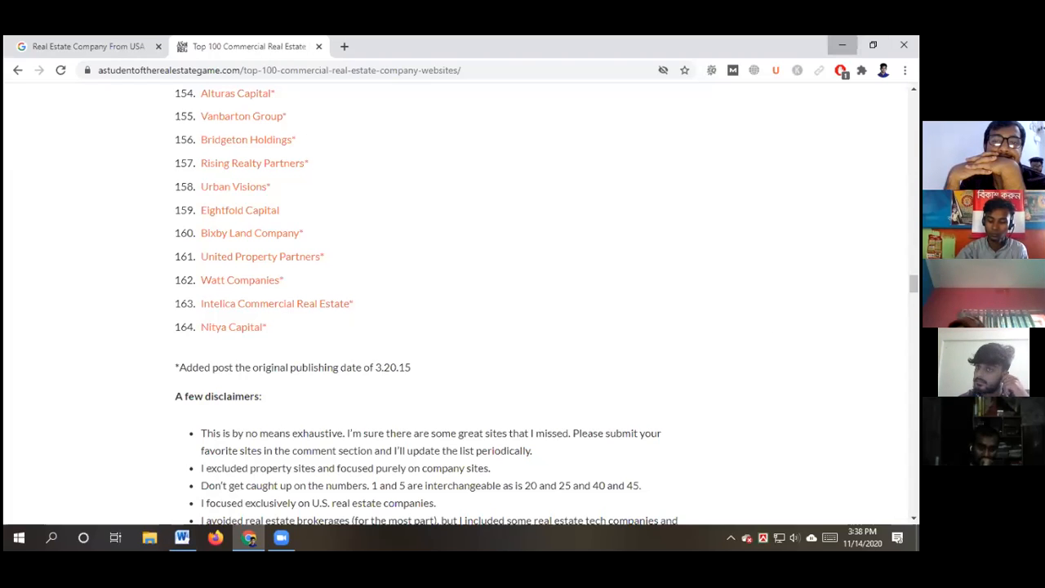
pyautogui.click(841, 45)
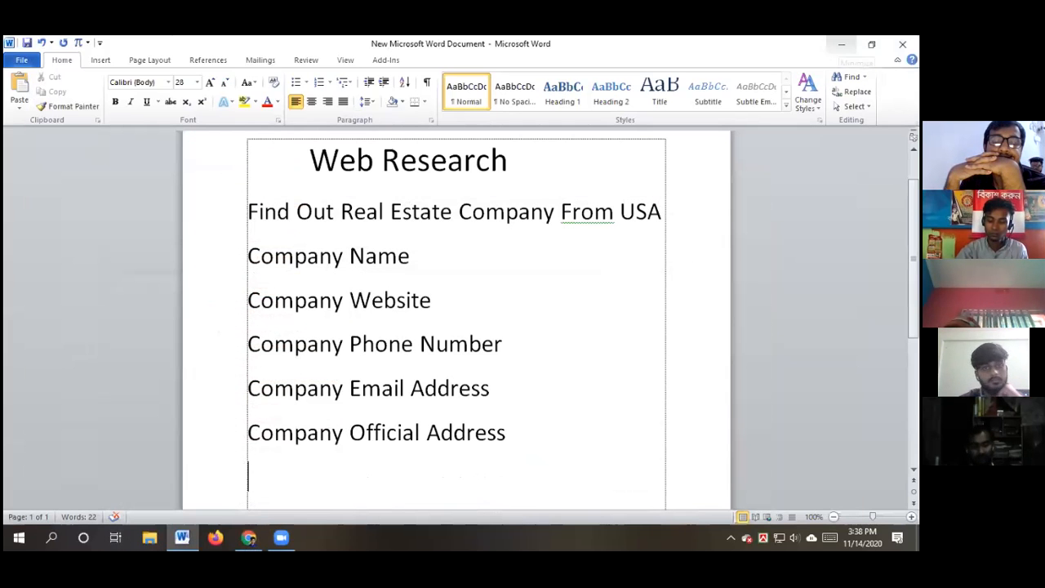
# Minimize the document and create a new blank Excel worksheet on the desktop
pyautogui.click(842, 45)
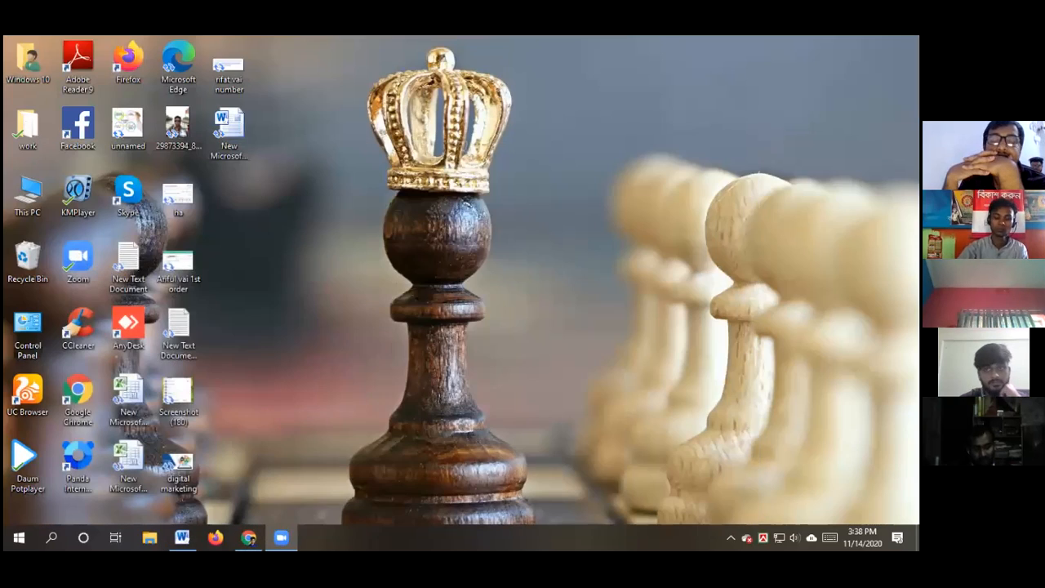
pyautogui.rightClick(251, 214)
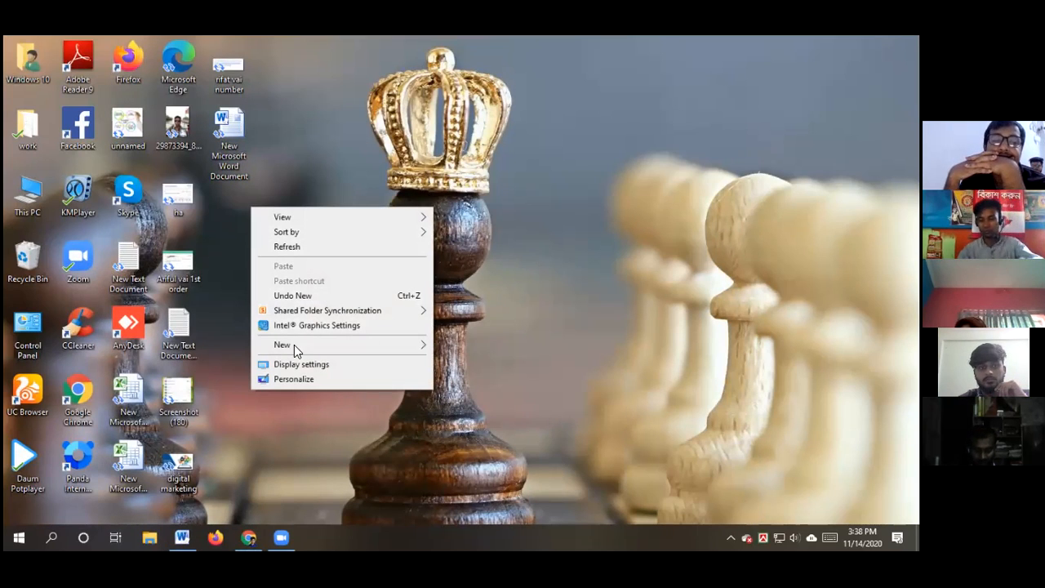
pyautogui.moveTo(294, 344)
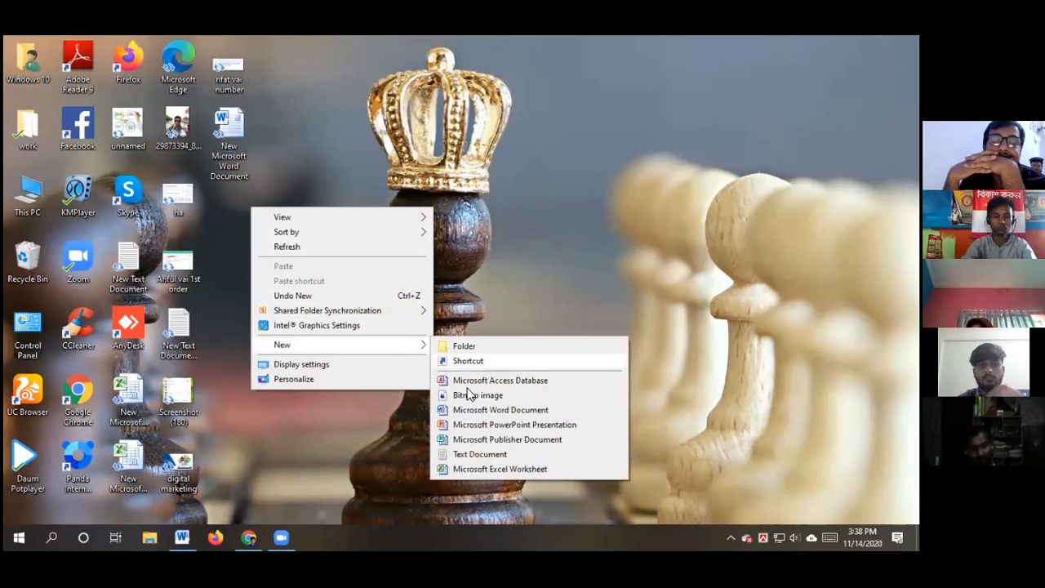
pyautogui.click(484, 470)
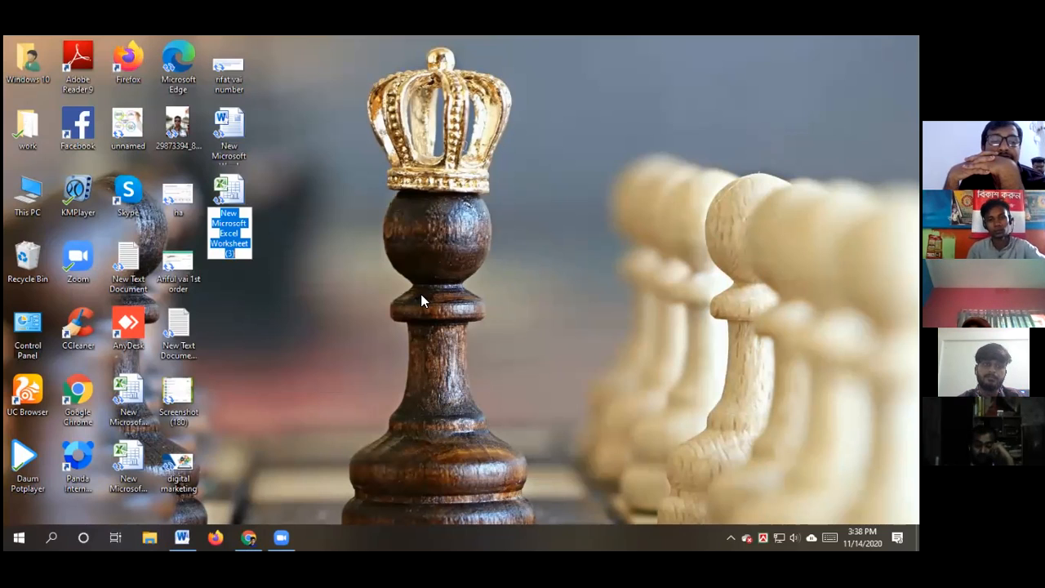
# Name the new file 'Real Estate Company Work Report File'
pyautogui.write('Real')
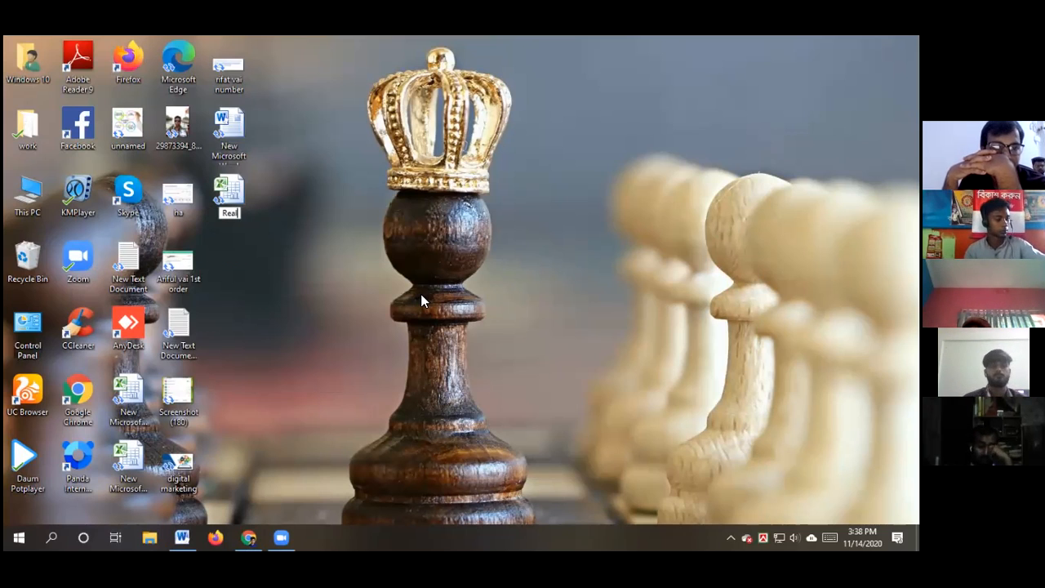
pyautogui.write(' Es')
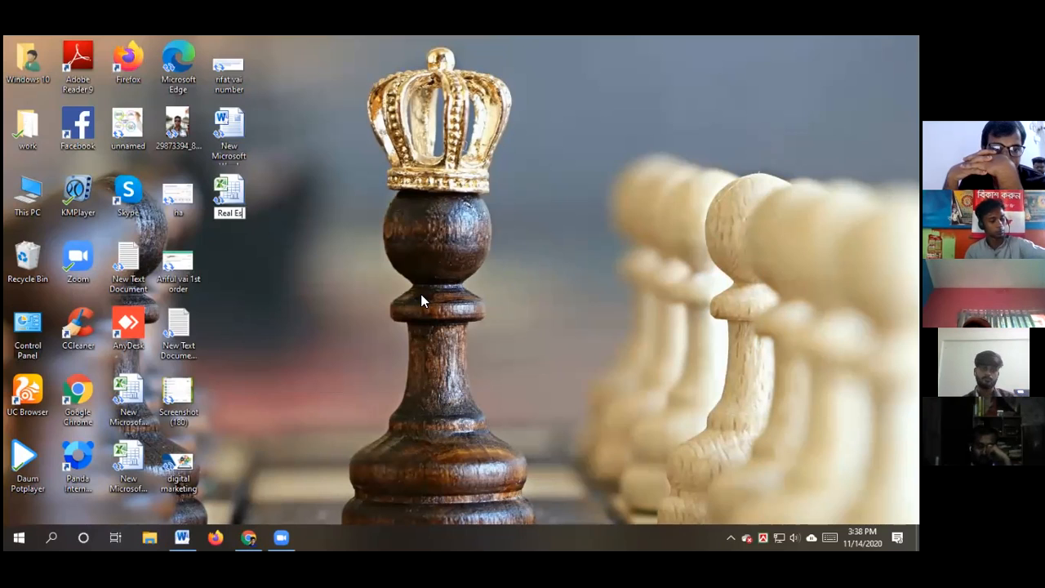
pyautogui.write('tate Company')
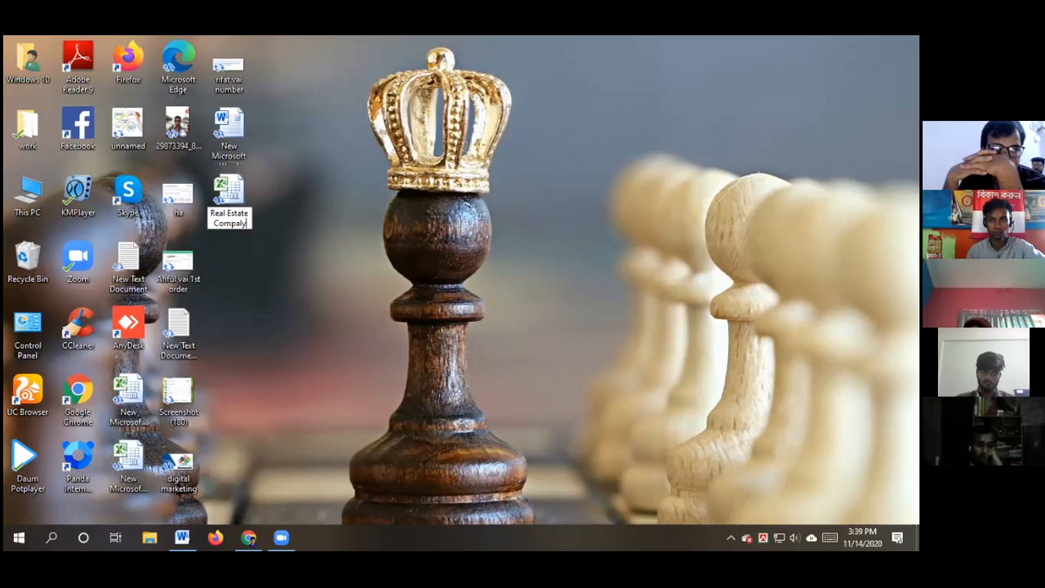
pyautogui.press('BackSpace')
pyautogui.press('BackSpace')
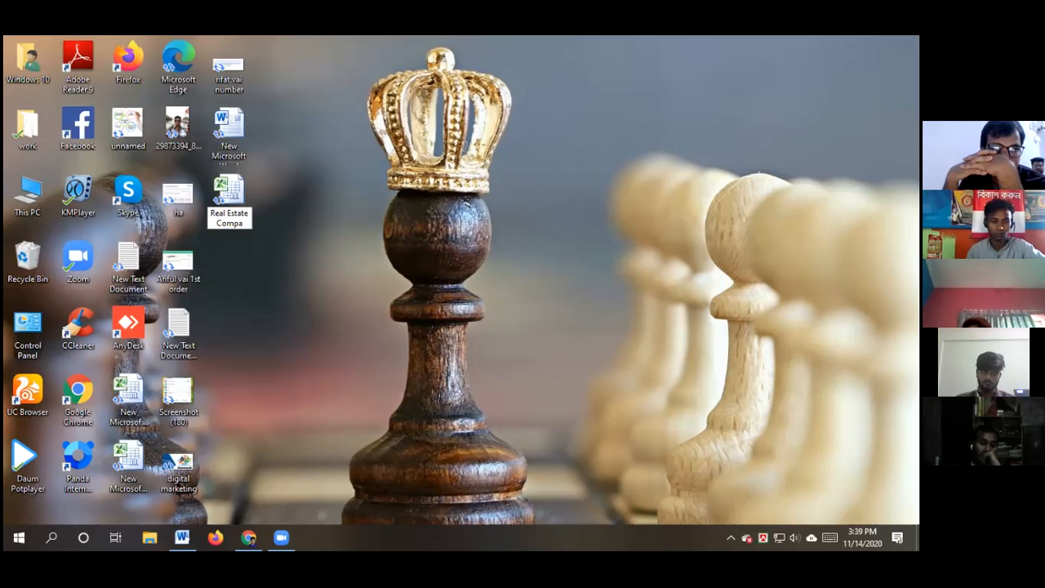
pyautogui.write('ny')
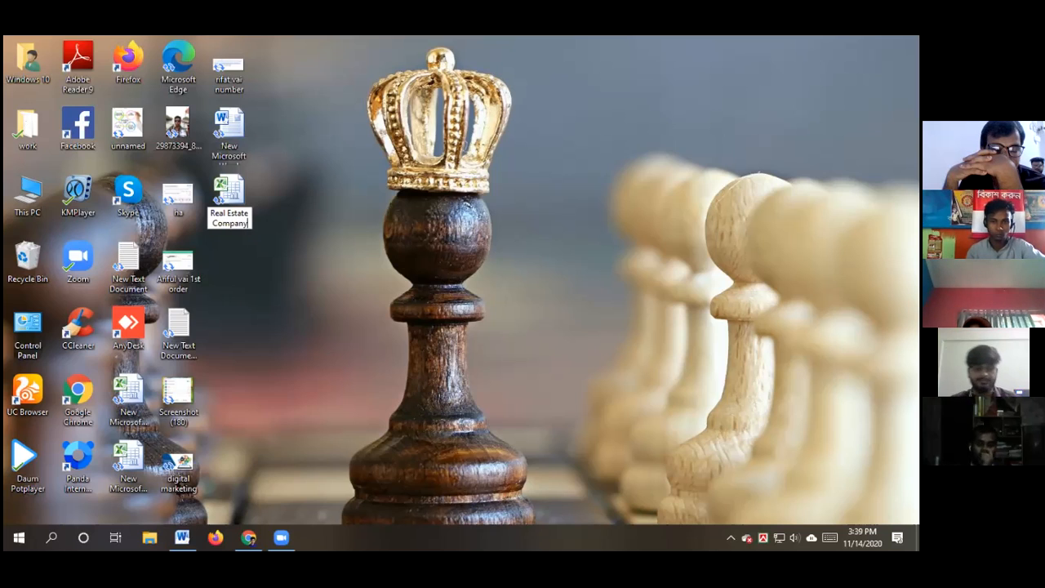
pyautogui.write(' Wo')
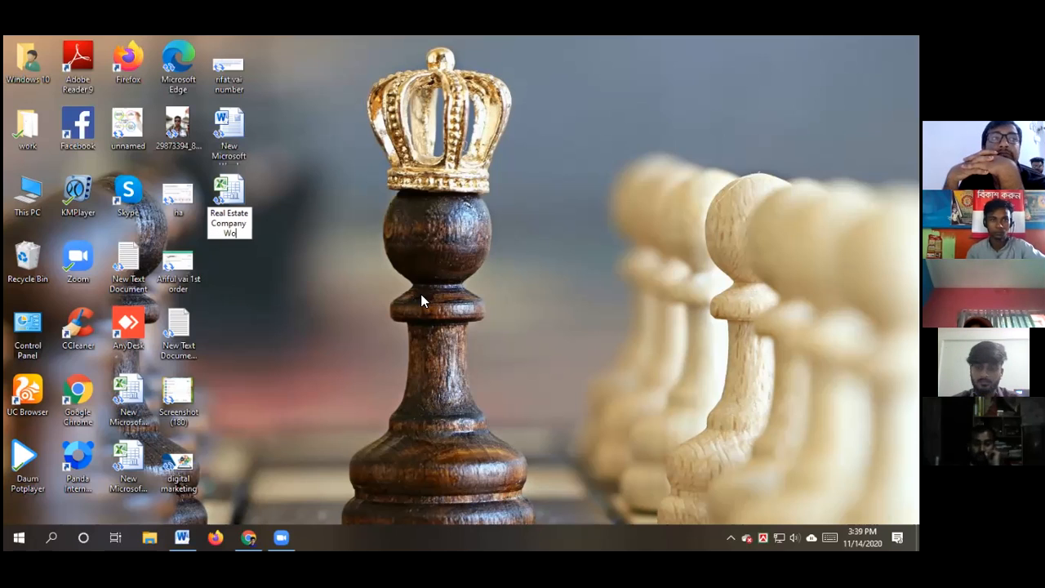
pyautogui.write('rk')
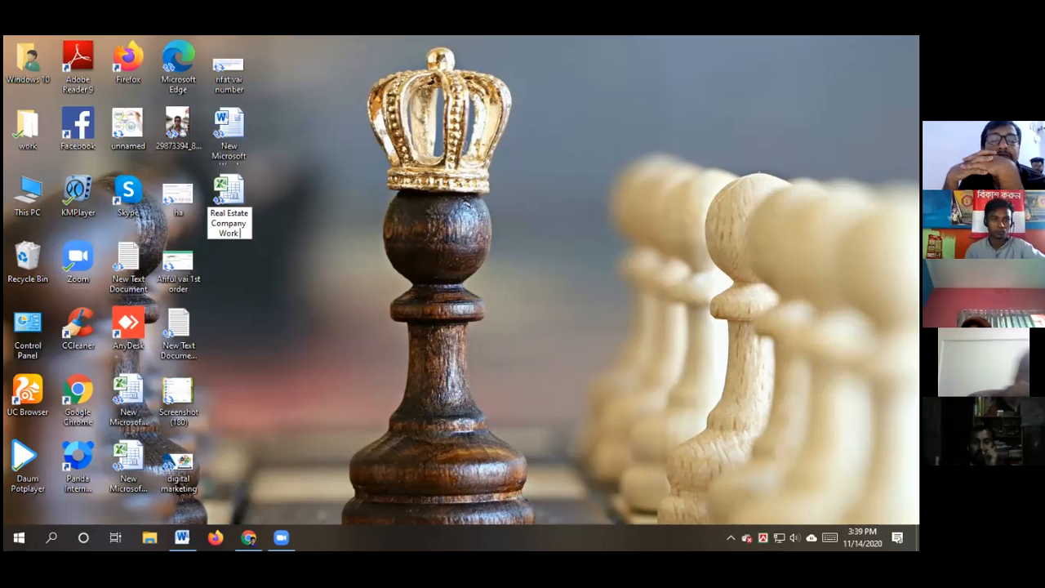
pyautogui.write(' Report File')
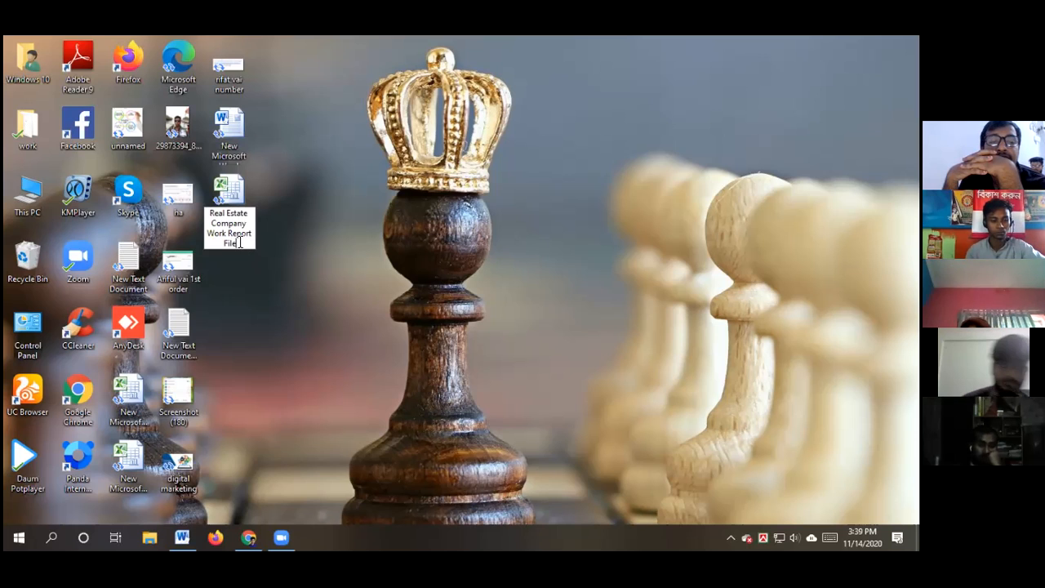
pyautogui.moveTo(239, 243); pyautogui.dragTo(204, 214)
pyautogui.hotkey('ctrl', 'c')
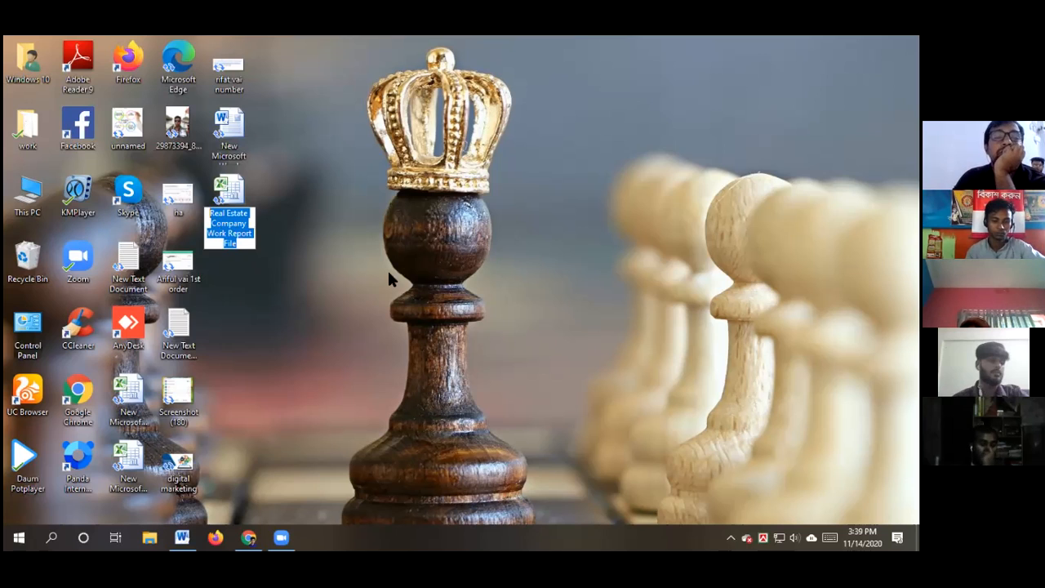
pyautogui.press('Return')
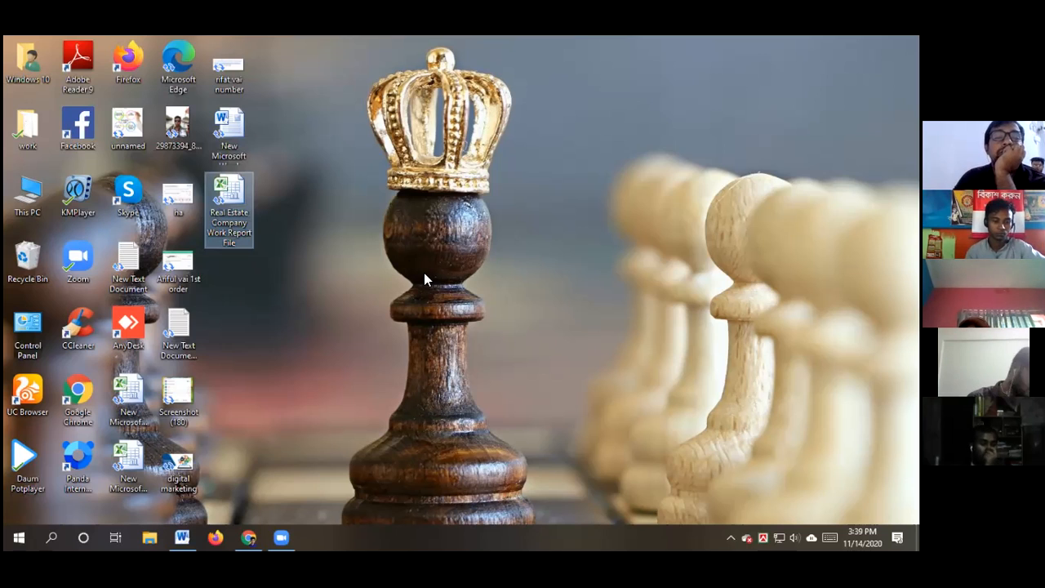
# Open the Real Estate Company Work Report File workbook and maximize its window
pyautogui.doubleClick(229, 200)
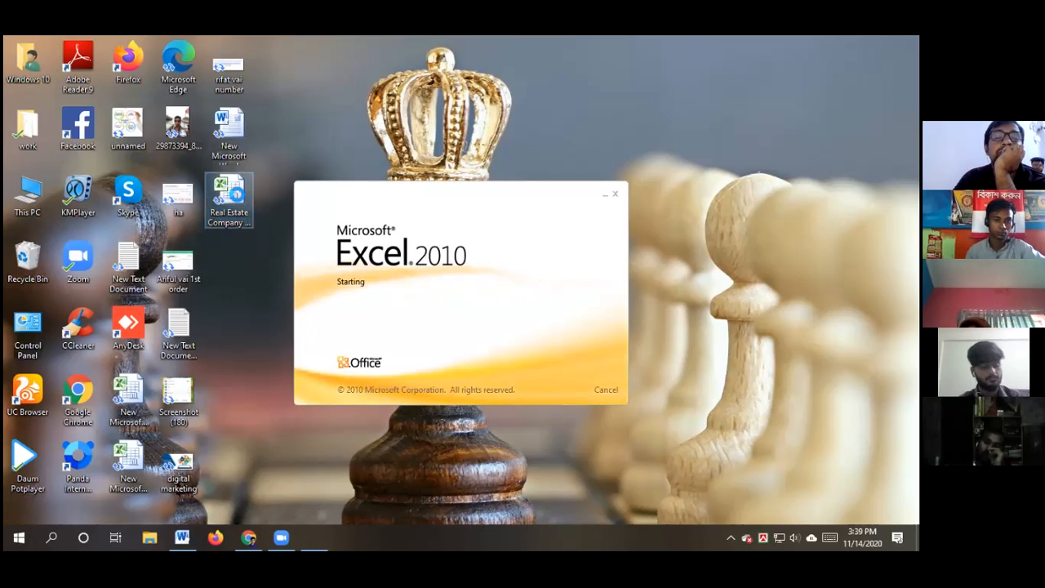
pyautogui.moveTo(739, 112); pyautogui.dragTo(555, 75)
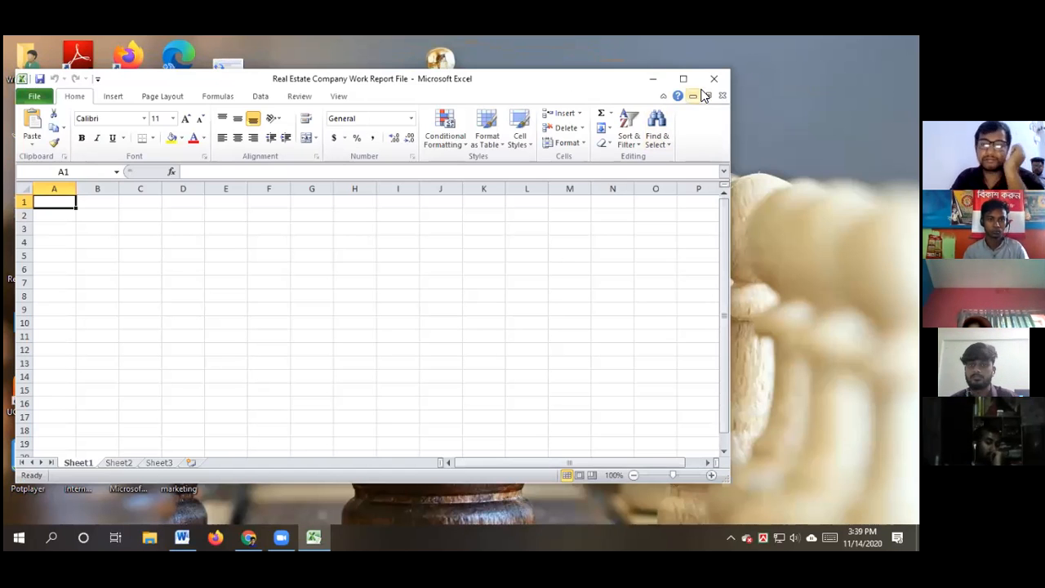
pyautogui.click(677, 79)
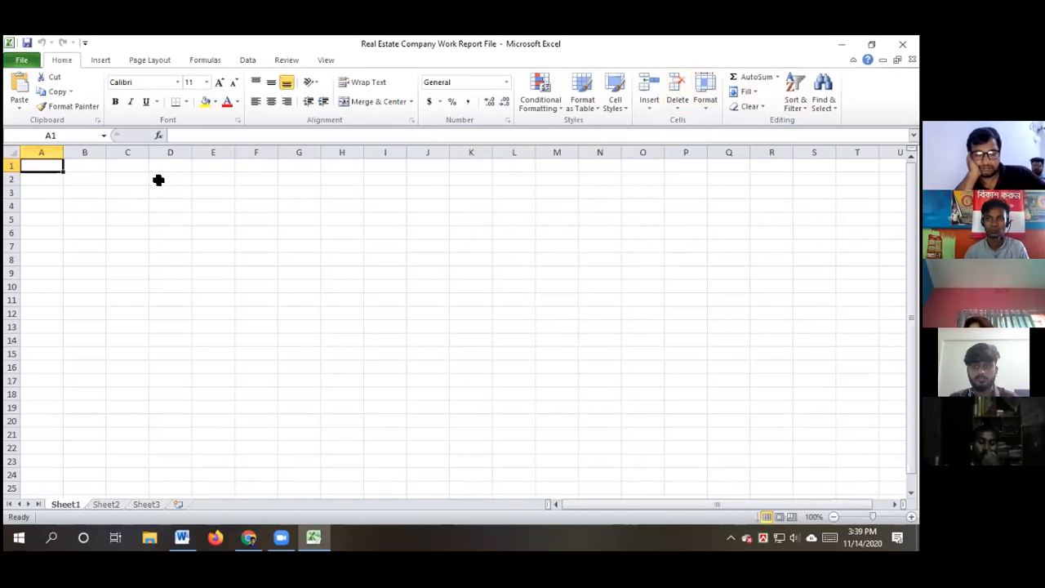
# Paste the report title into C2 and enter the header 'SL' in C4
pyautogui.moveTo(135, 180); pyautogui.dragTo(477, 194)
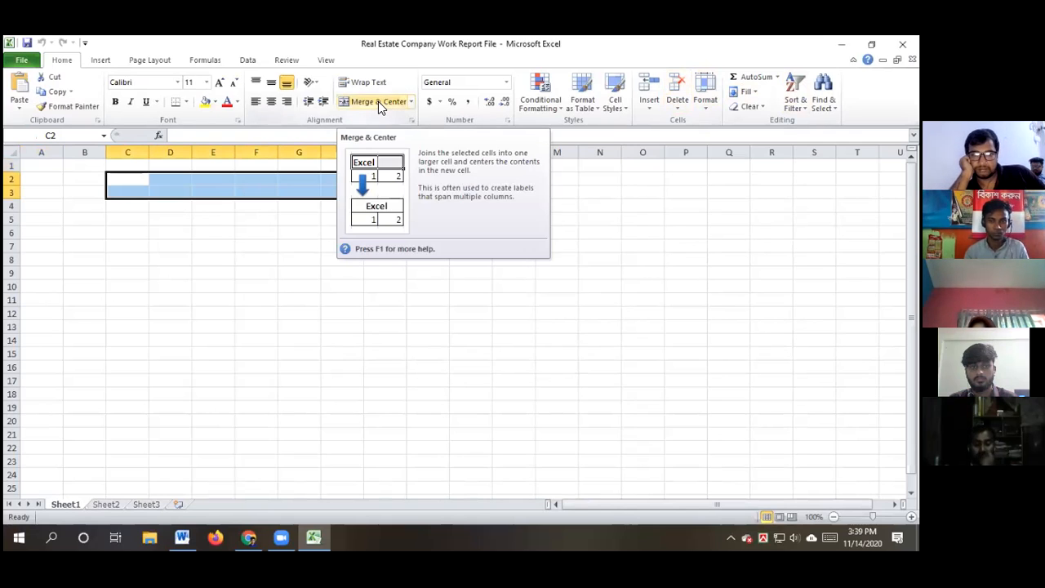
pyautogui.click(125, 177)
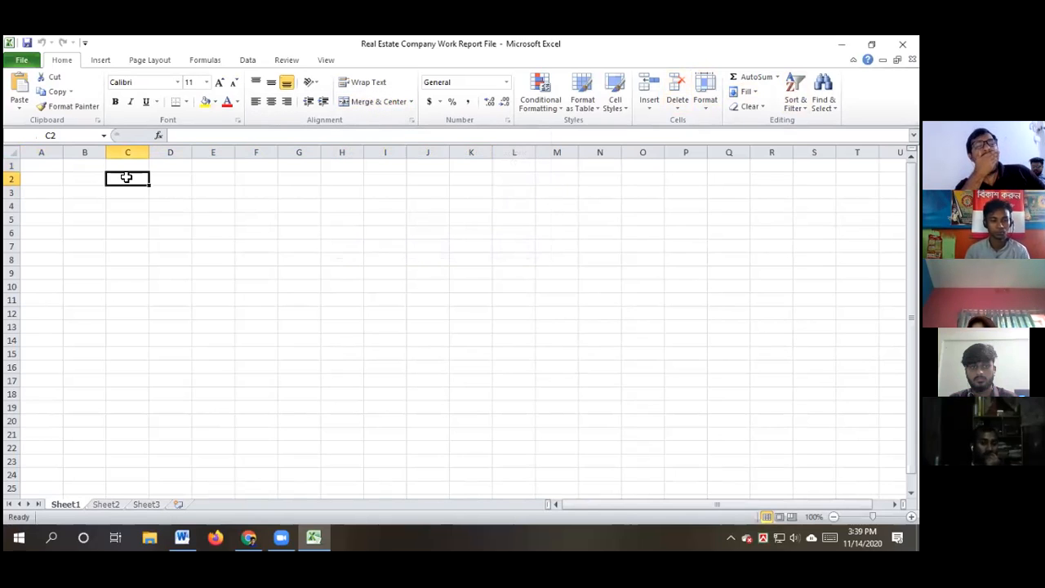
pyautogui.hotkey('ctrl', 'v')
pyautogui.click(212, 320)
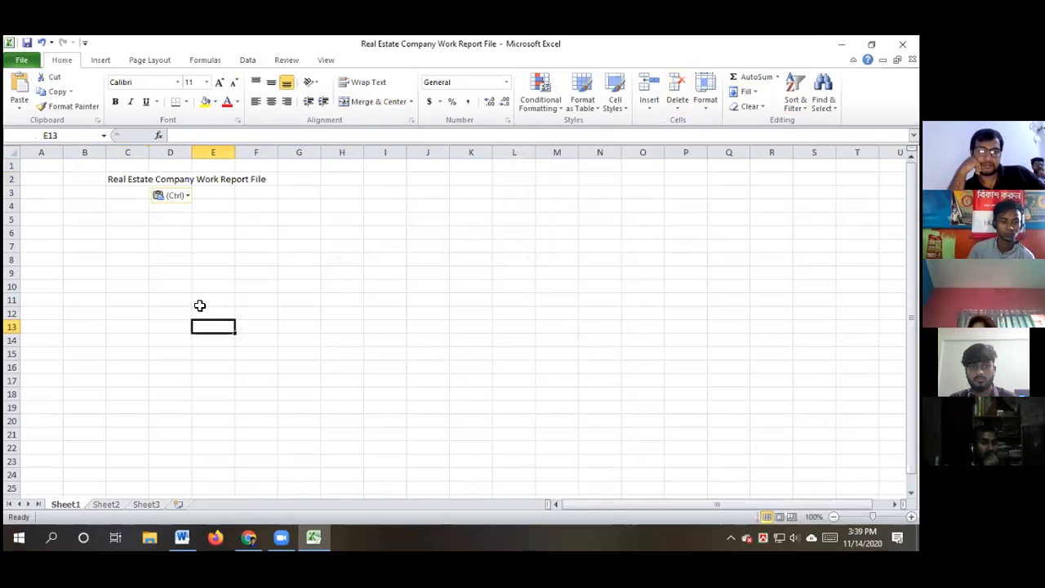
pyautogui.click(126, 193)
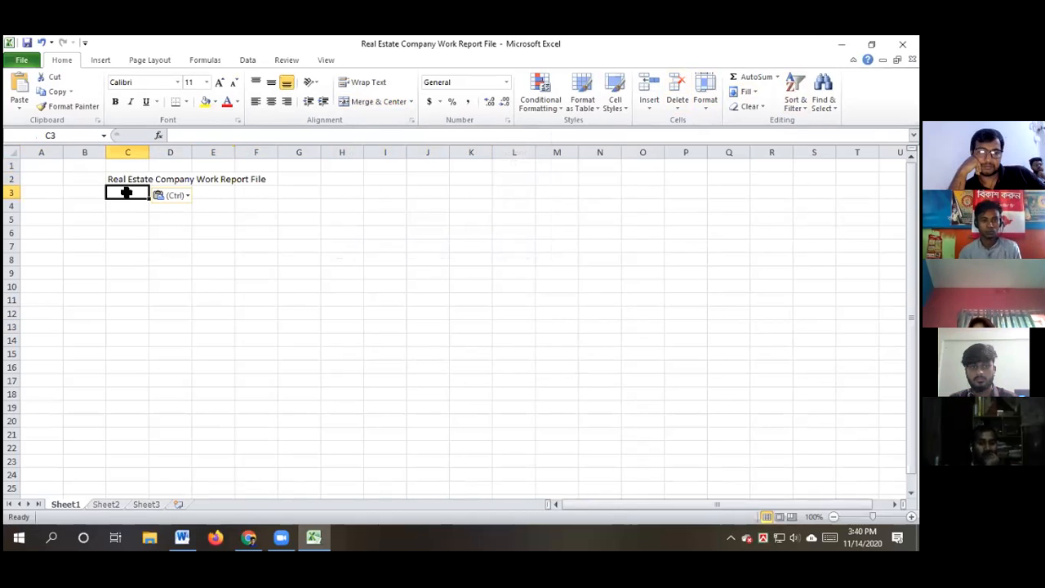
pyautogui.click(127, 206)
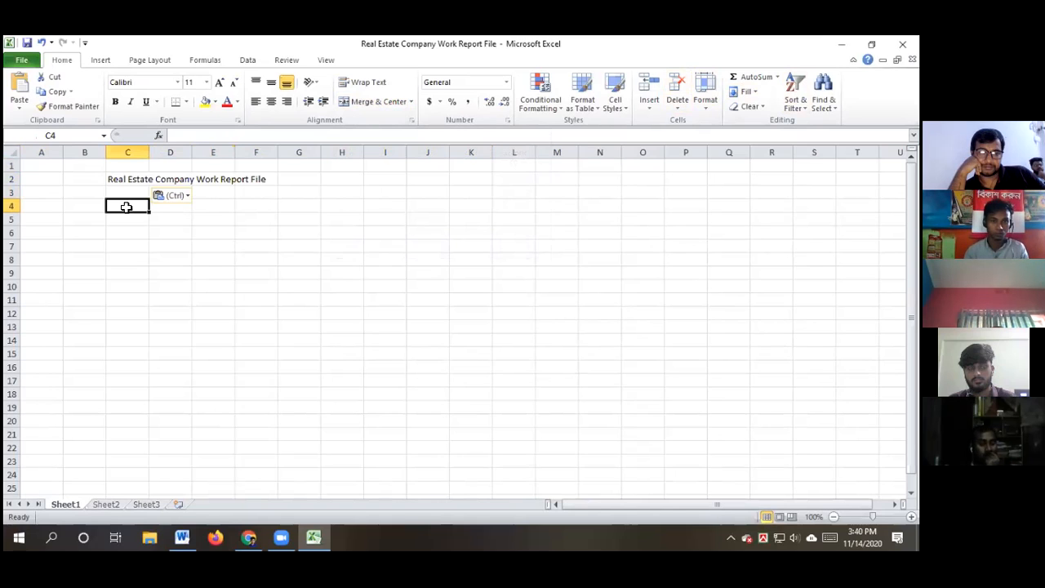
pyautogui.write('SL')
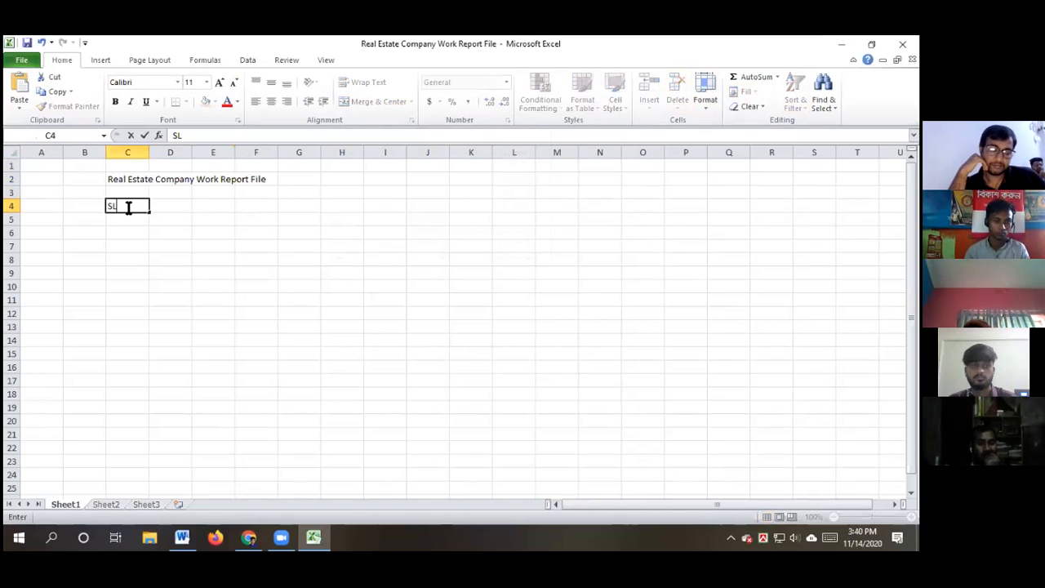
pyautogui.click(169, 207)
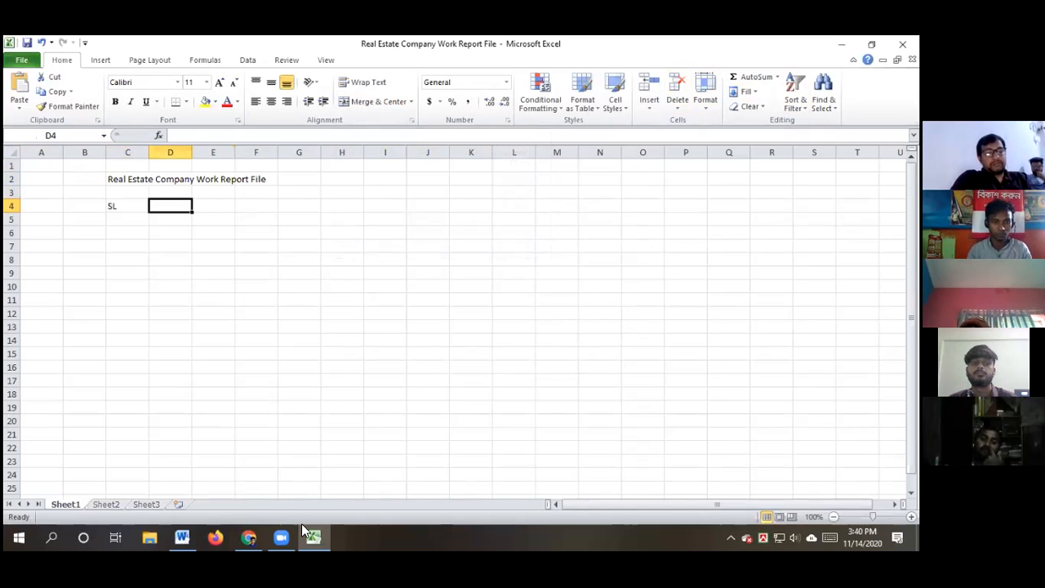
pyautogui.click(182, 535)
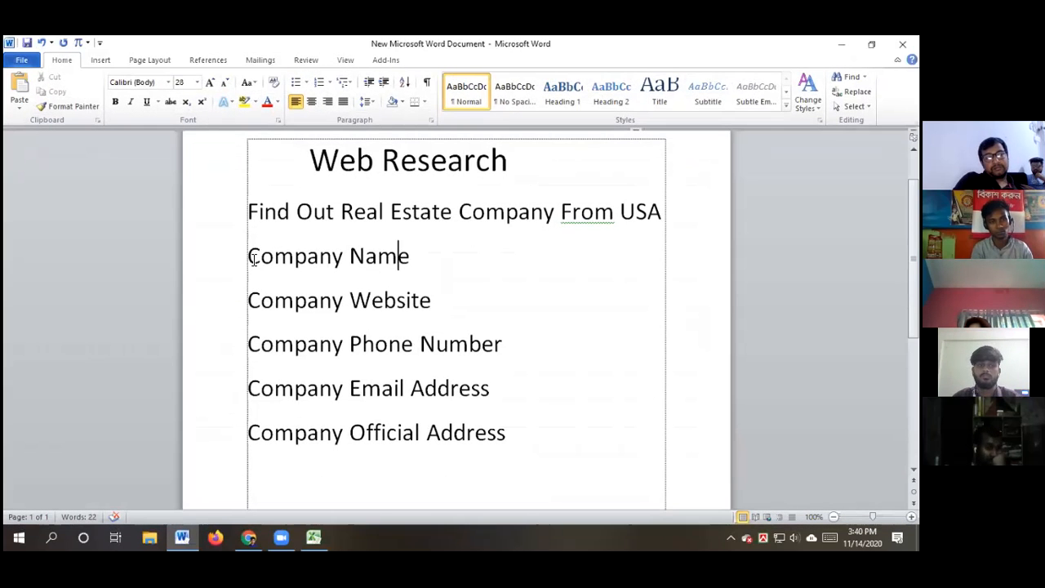
# Enter the header 'Company Name' in D4, taken from the Word list
pyautogui.moveTo(401, 257); pyautogui.dragTo(252, 257)
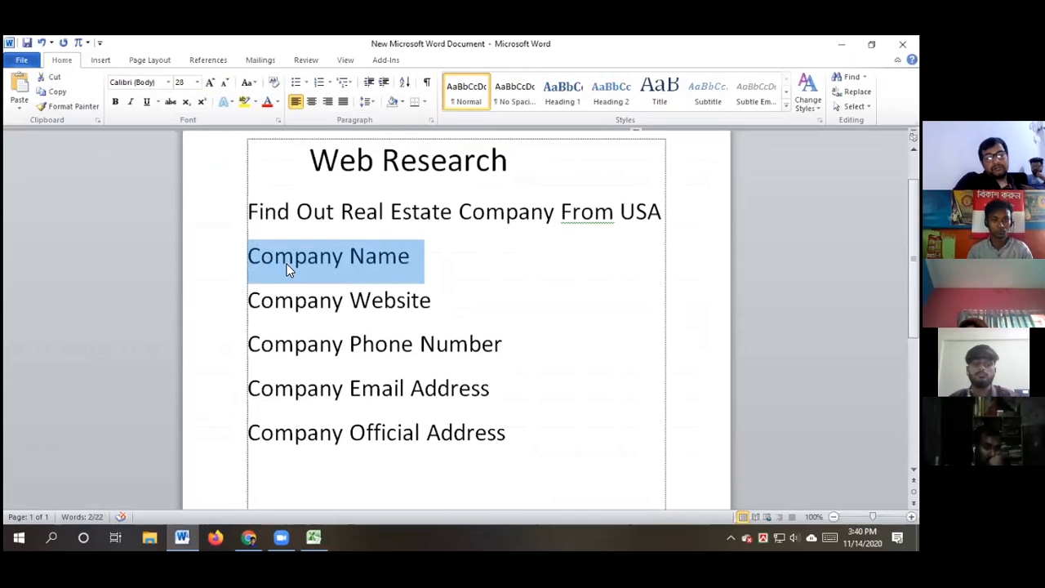
pyautogui.click(314, 537)
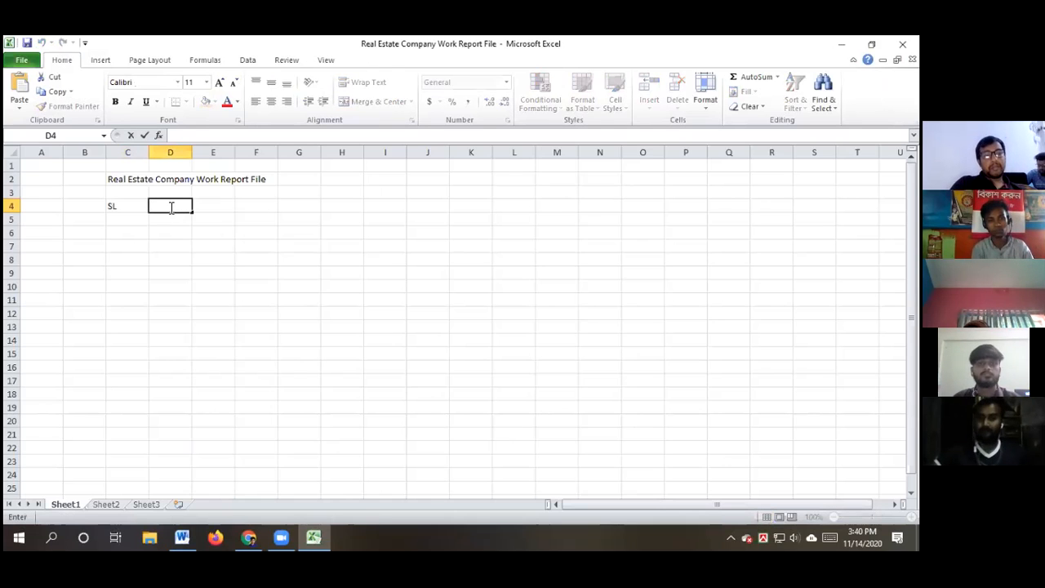
pyautogui.write('Company Name')
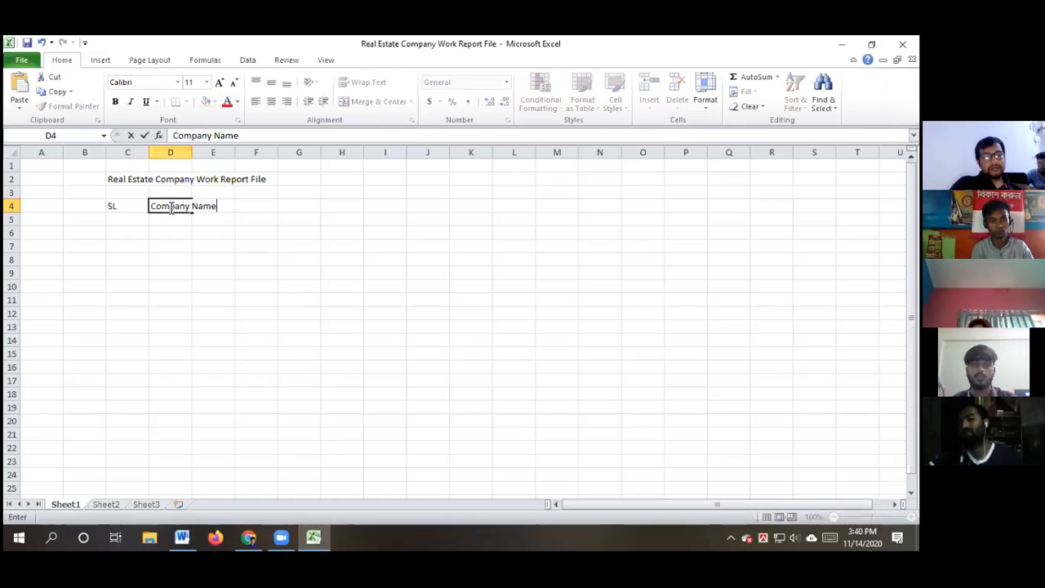
pyautogui.click(269, 290)
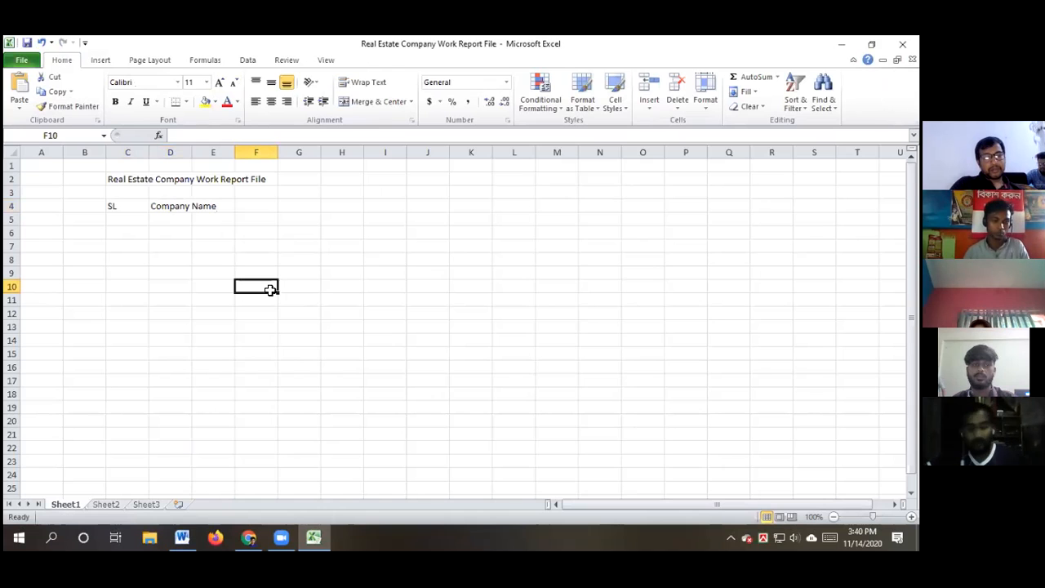
# Copy 'Company Website' from Word and paste it as plain text into E4
pyautogui.click(182, 537)
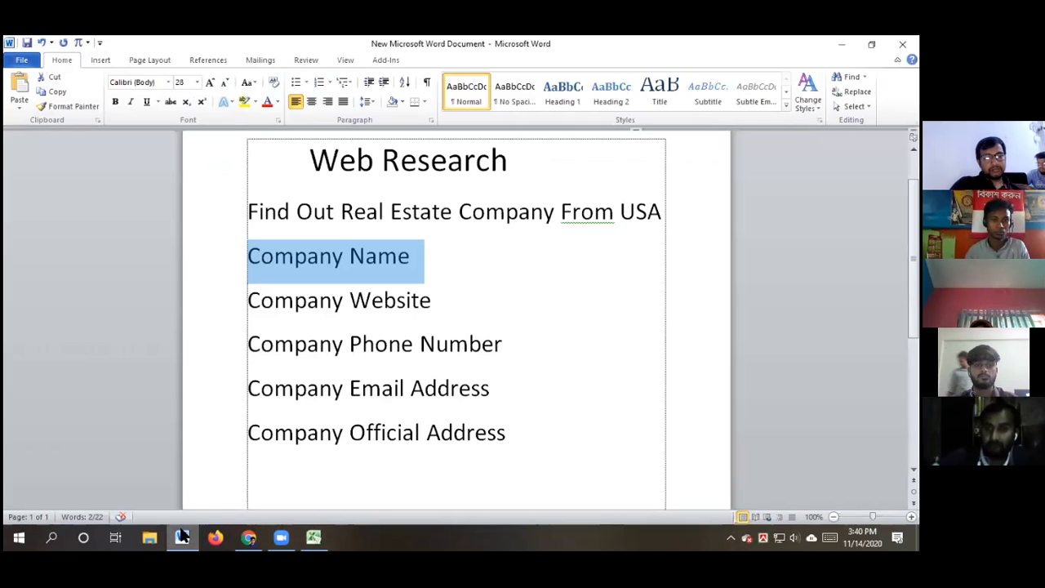
pyautogui.moveTo(448, 301); pyautogui.dragTo(285, 300)
pyautogui.hotkey('ctrl', 'c')
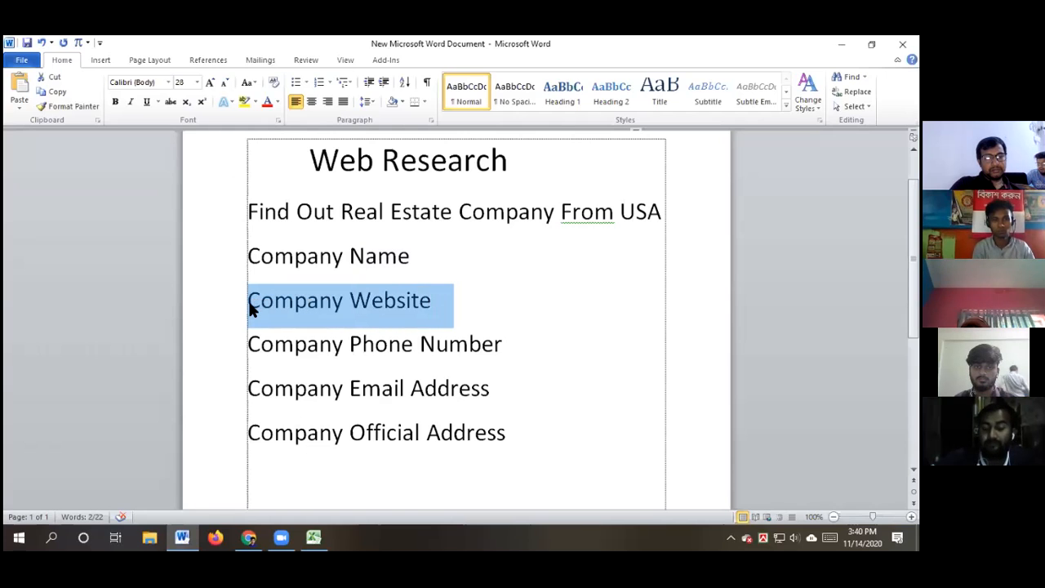
pyautogui.click(314, 536)
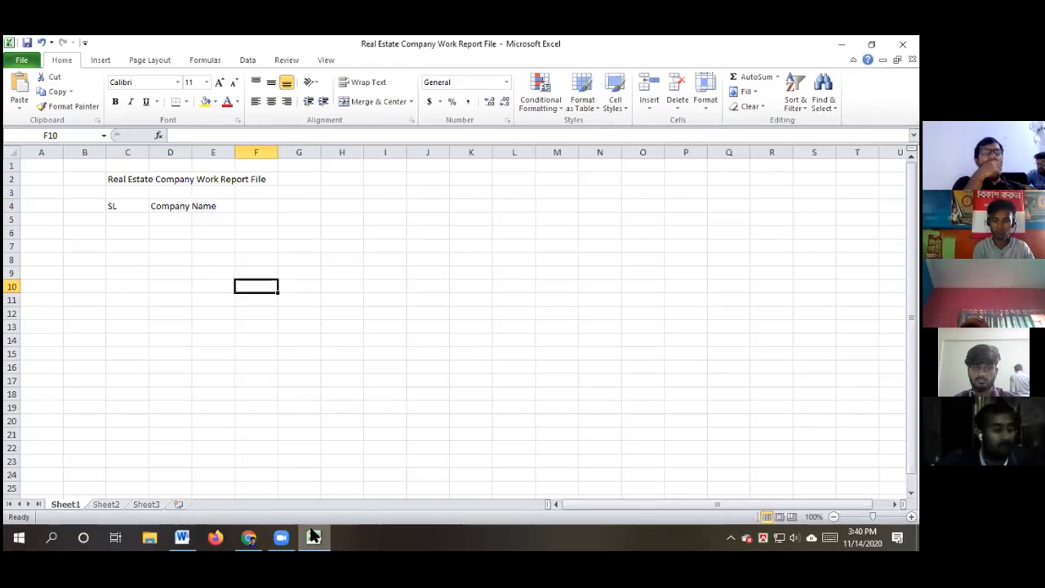
pyautogui.click(209, 202)
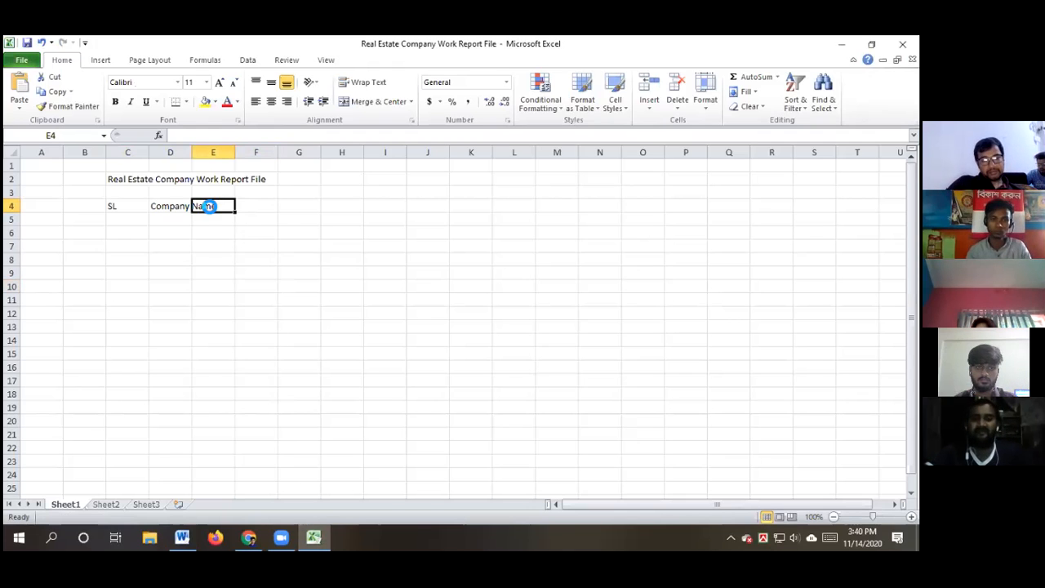
pyautogui.hotkey('ctrl', 'v')
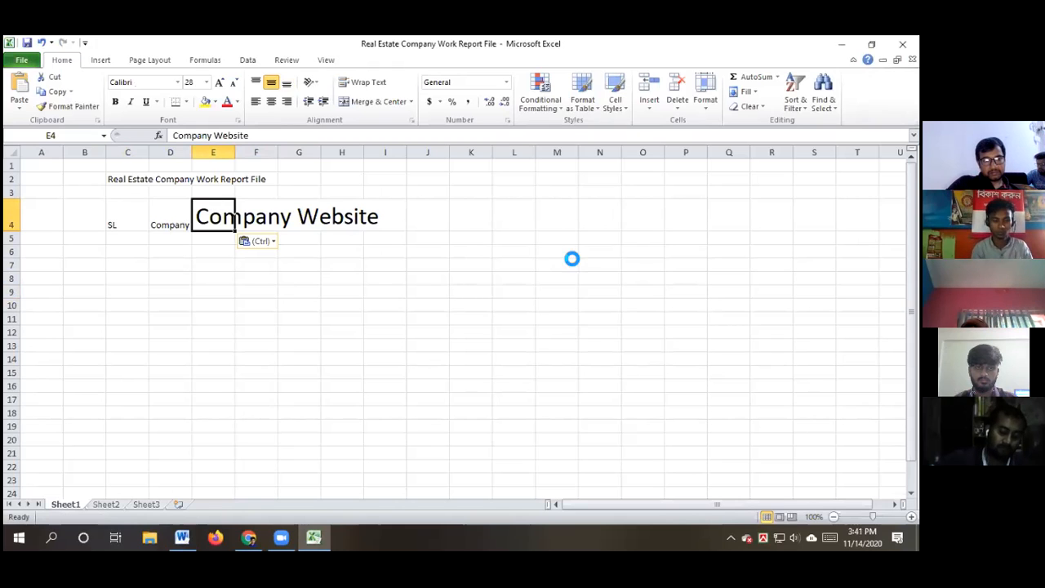
pyautogui.hotkey('ctrl', 'z')
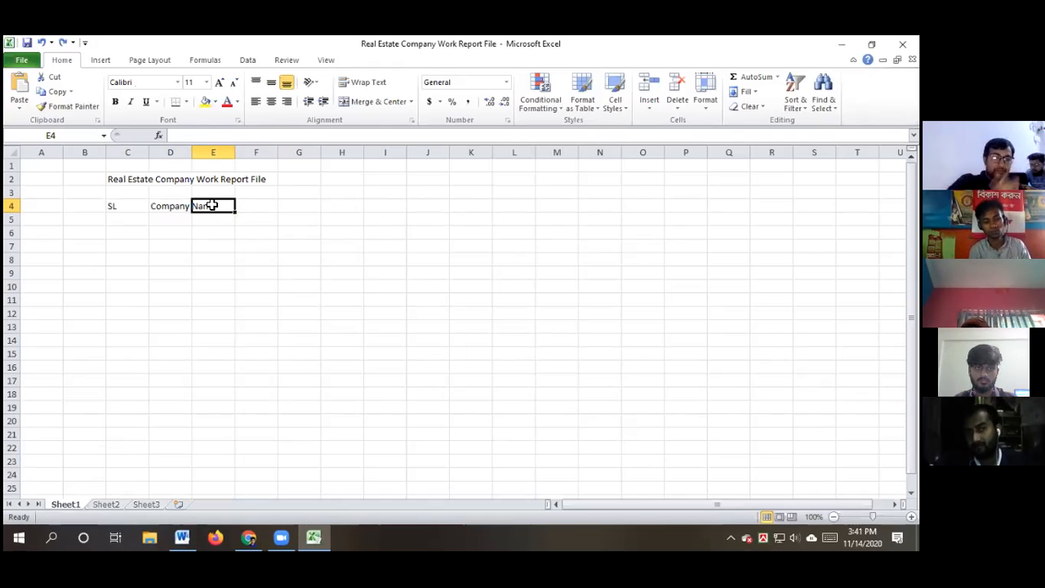
pyautogui.press('BackSpace')
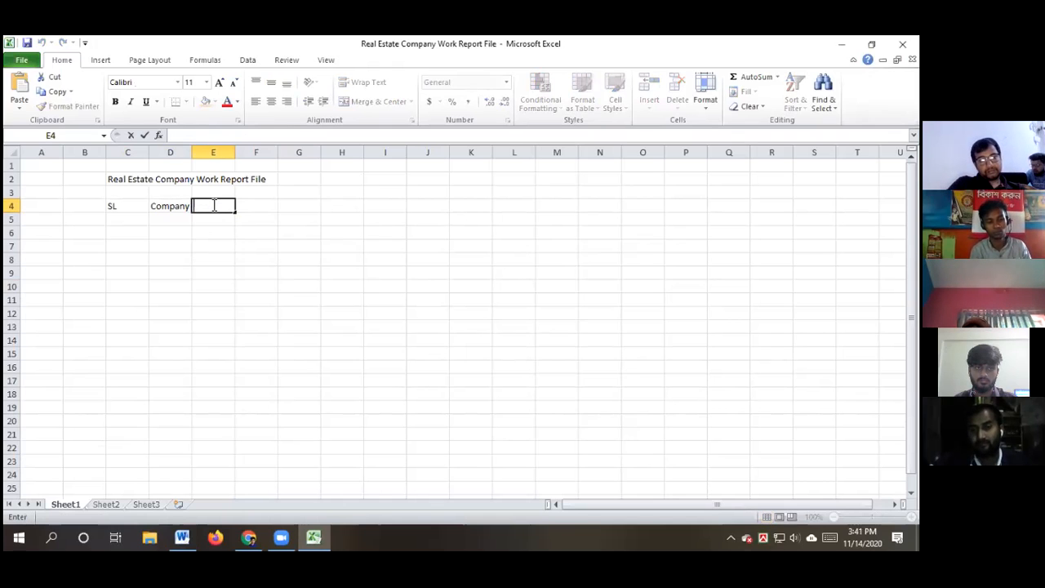
pyautogui.hotkey('ctrl', 'v')
pyautogui.click(386, 304)
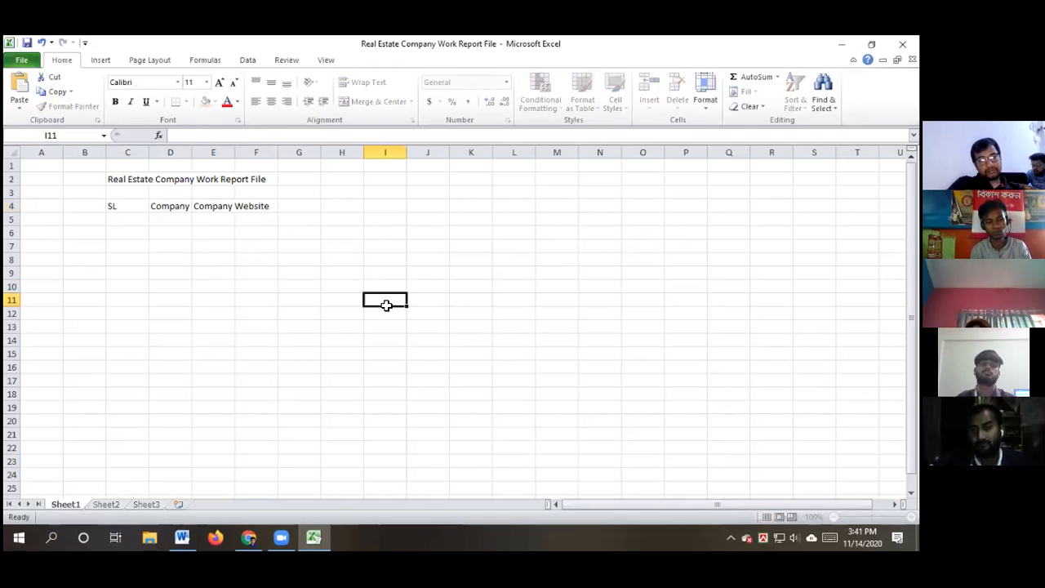
pyautogui.click(320, 535)
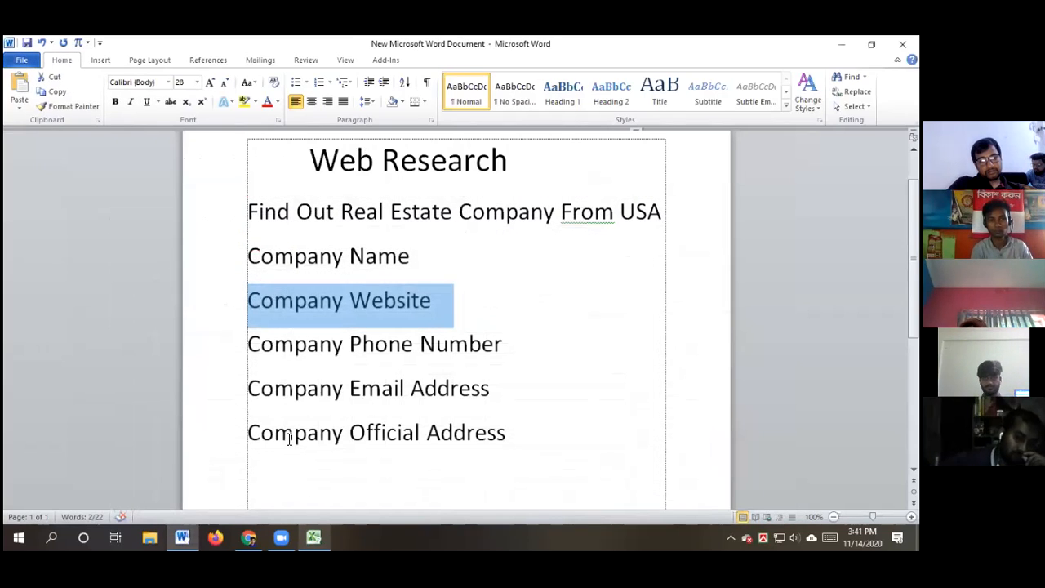
# Copy 'Company Phone Number' from Word and paste it at normal size into F4
pyautogui.moveTo(513, 343); pyautogui.dragTo(258, 346)
pyautogui.hotkey('ctrl', 'c')
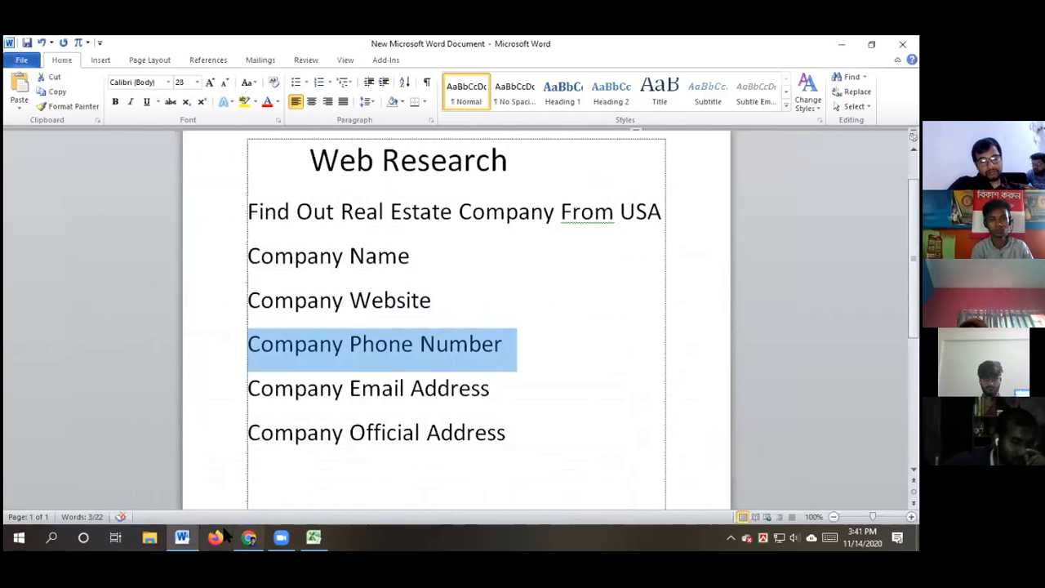
pyautogui.click(313, 536)
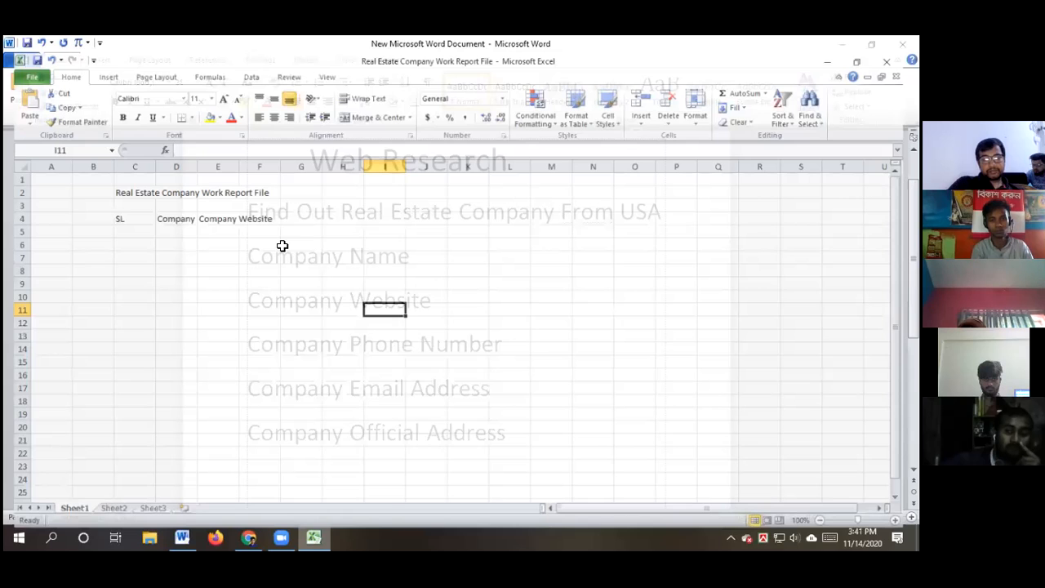
pyautogui.click(258, 207)
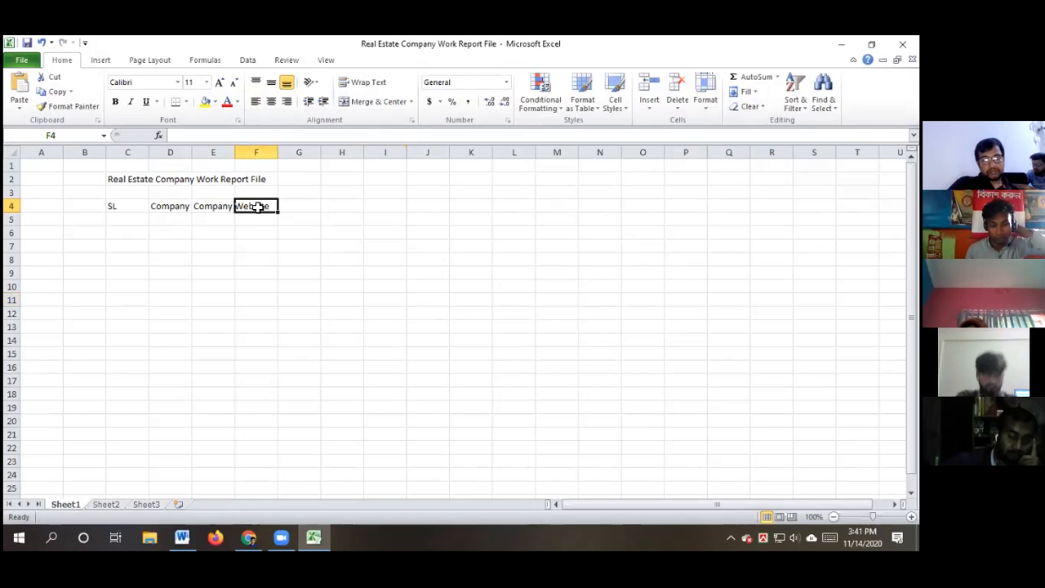
pyautogui.hotkey('ctrl', 'v')
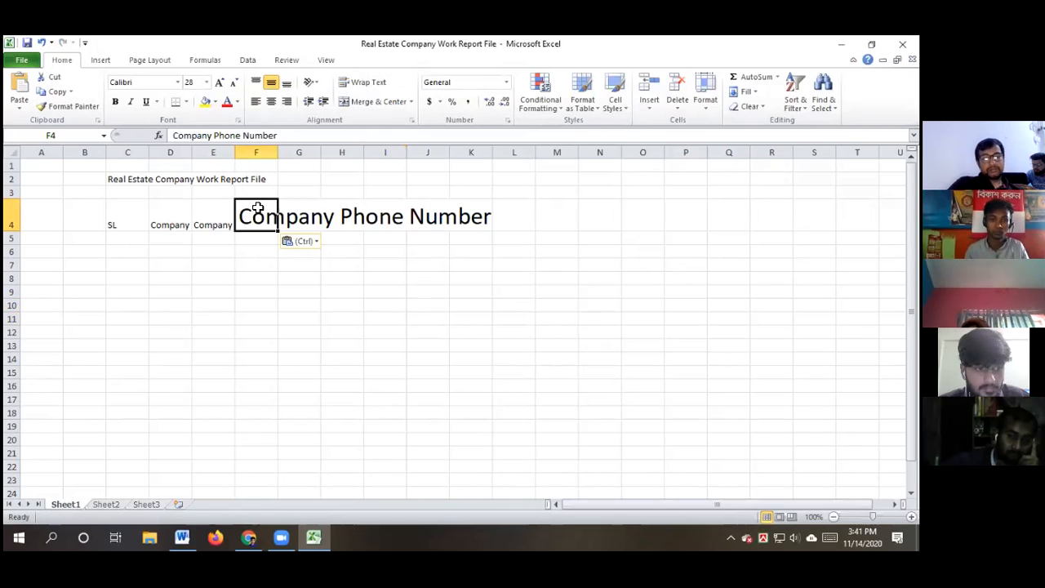
pyautogui.hotkey('ctrl', 'z')
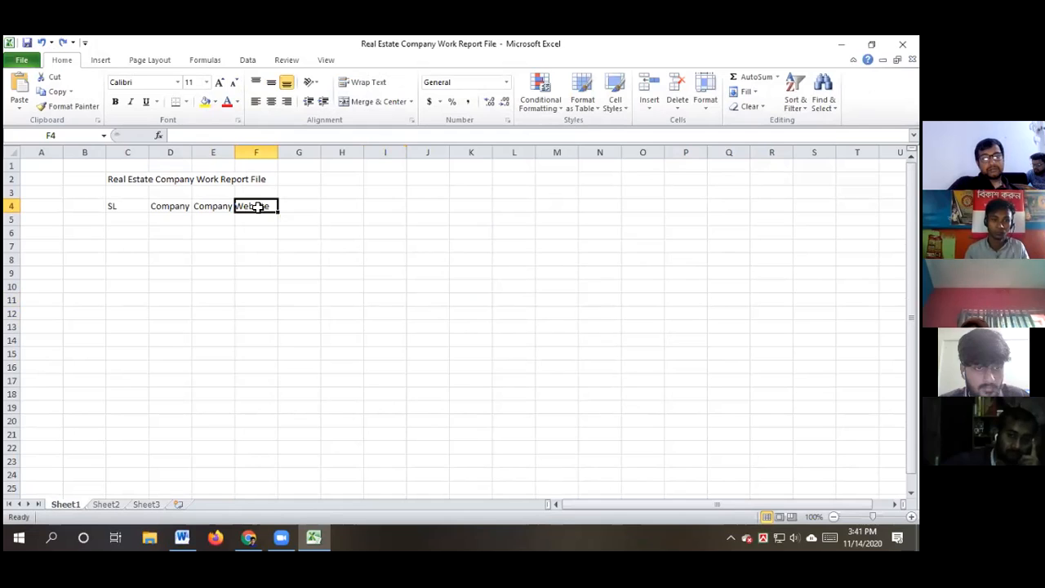
pyautogui.press('BackSpace')
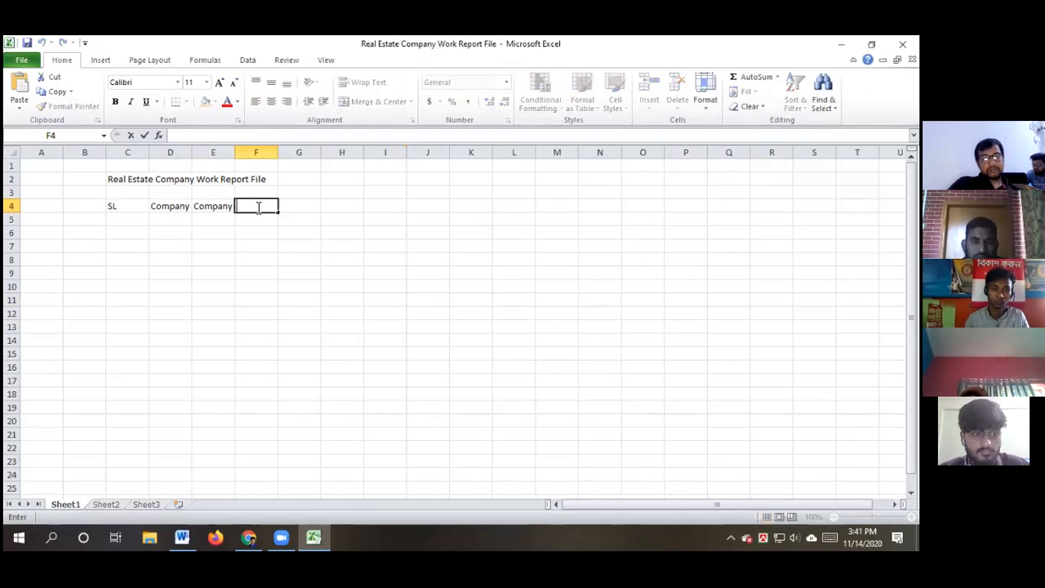
pyautogui.hotkey('ctrl', 'v')
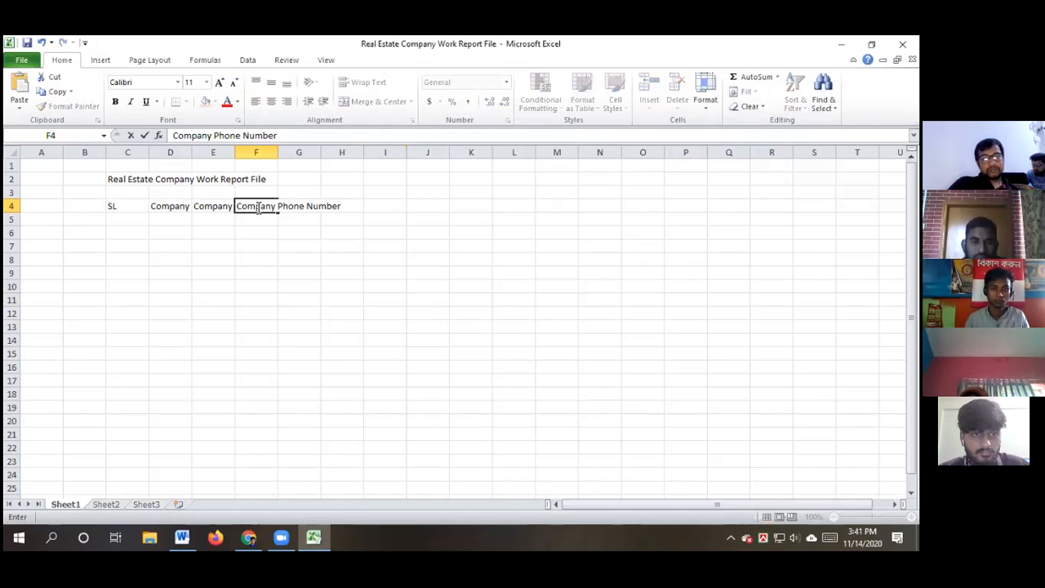
pyautogui.click(274, 259)
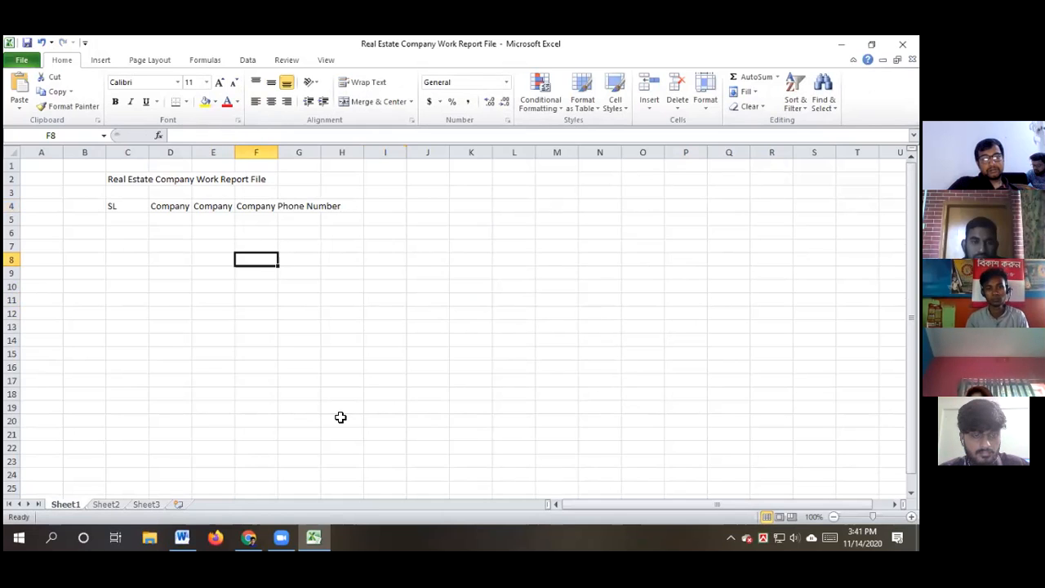
pyautogui.click(183, 536)
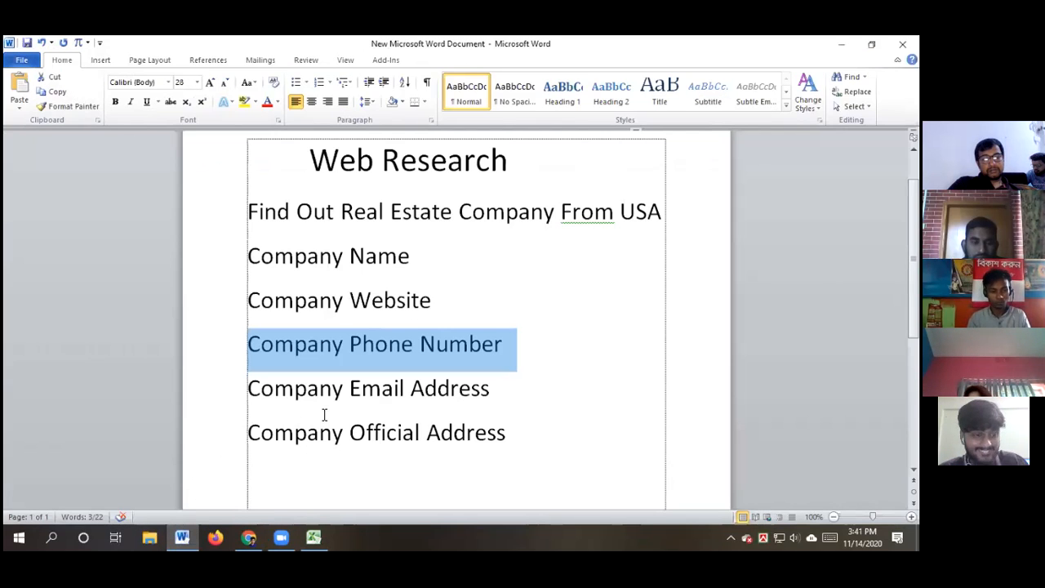
# Copy 'Company Email Address' from Word and paste it as plain text into G4
pyautogui.click(491, 388)
pyautogui.moveTo(491, 388); pyautogui.dragTo(275, 387)
pyautogui.hotkey('ctrl', 'c')
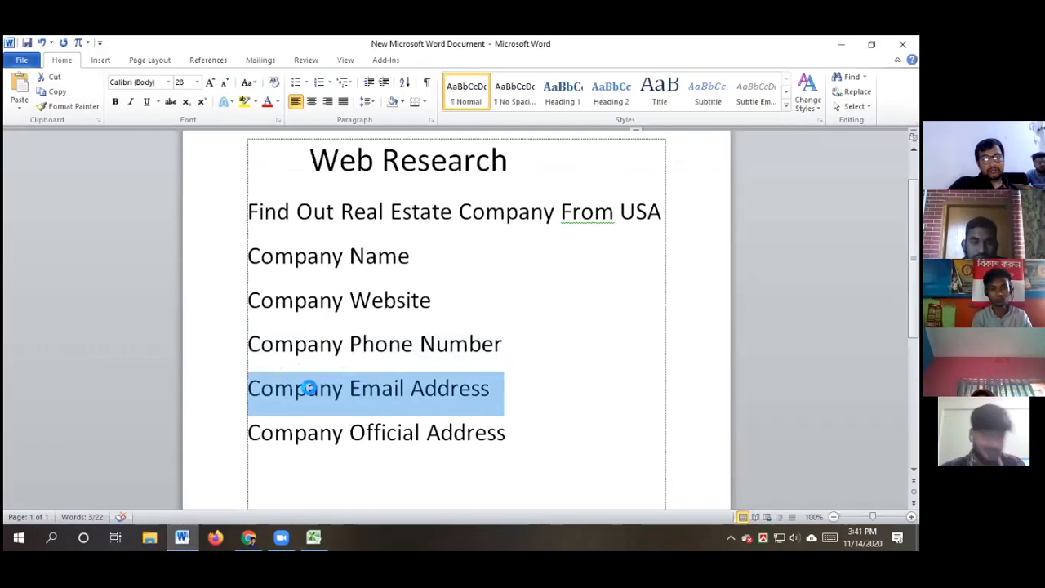
pyautogui.click(314, 536)
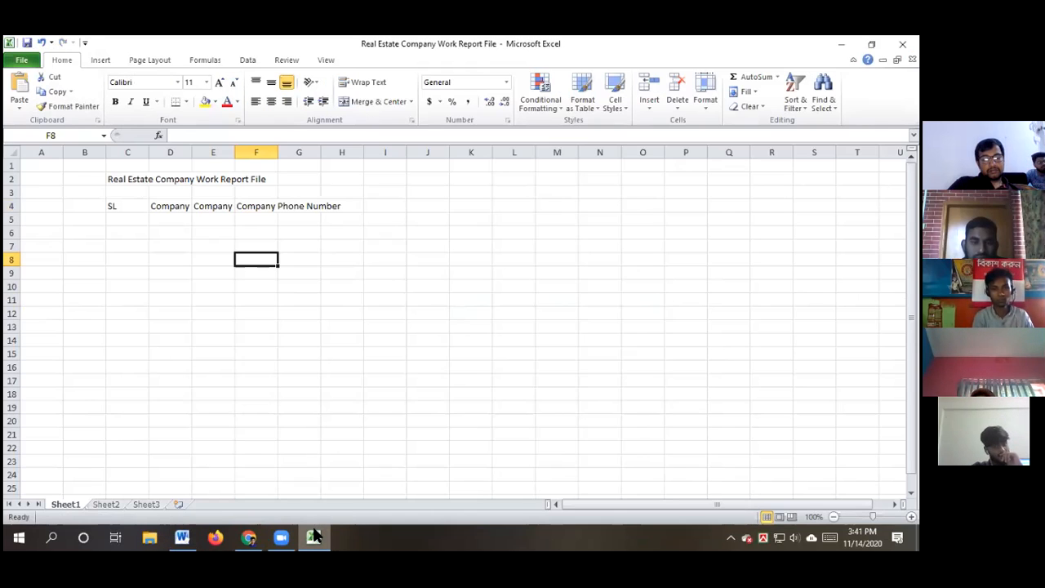
pyautogui.click(286, 205)
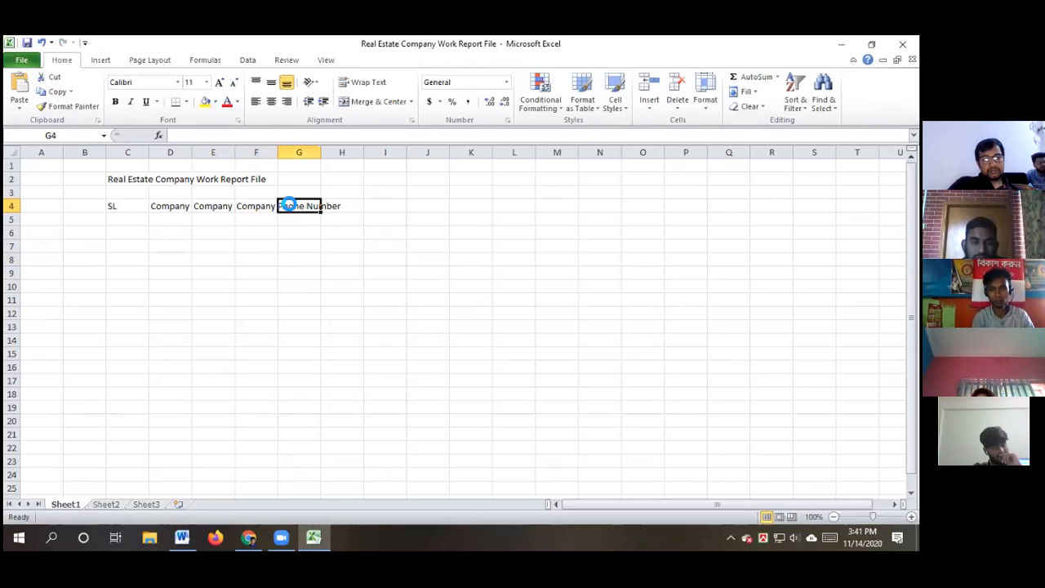
pyautogui.hotkey('ctrl', 'v')
pyautogui.hotkey('ctrl', 'z')
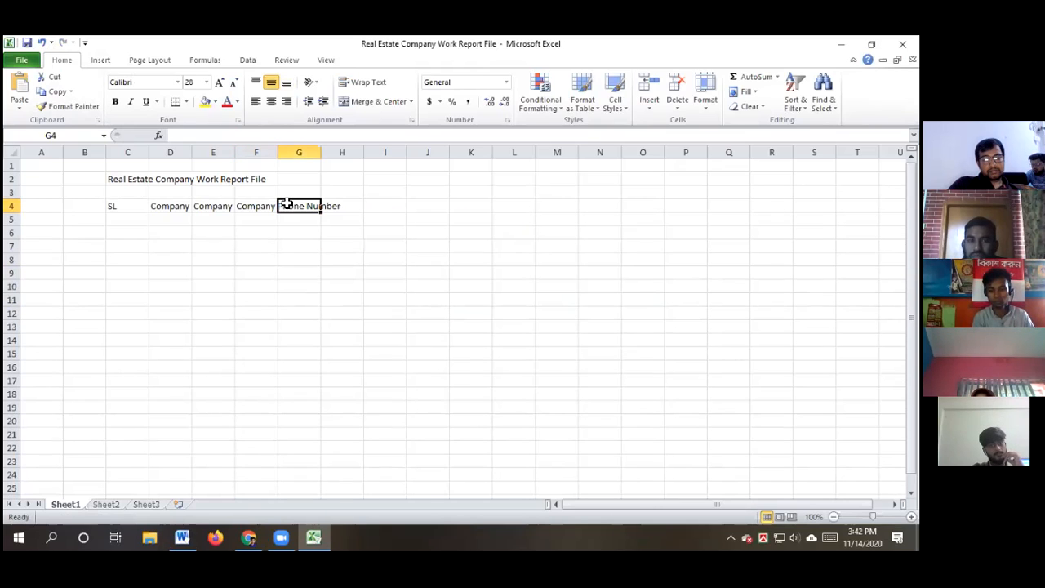
pyautogui.press('BackSpace')
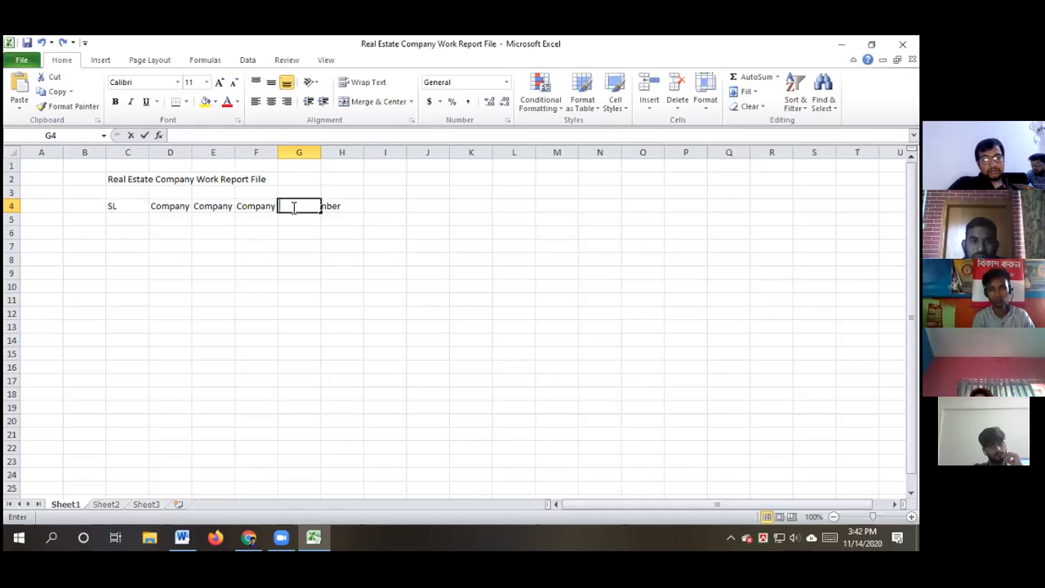
pyautogui.hotkey('ctrl', 'v')
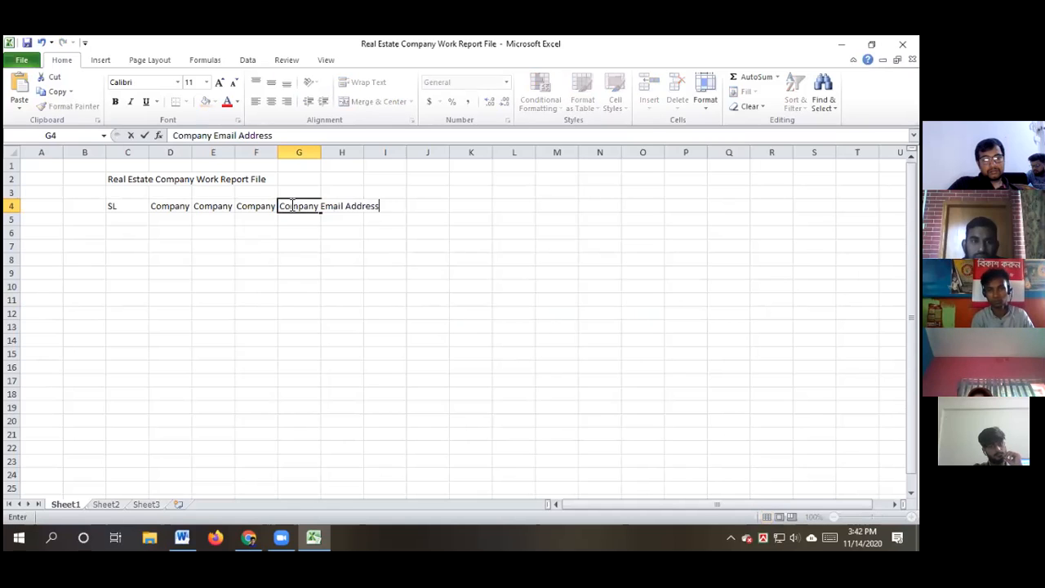
pyautogui.click(327, 299)
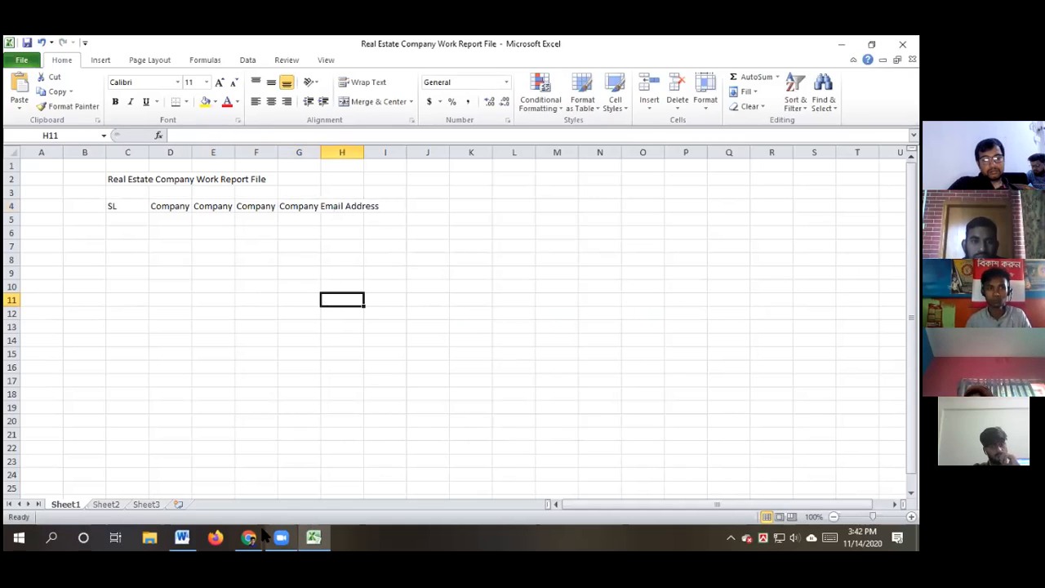
# Copy 'Company Official Address' from Word and paste it as plain text into H4
pyautogui.click(183, 536)
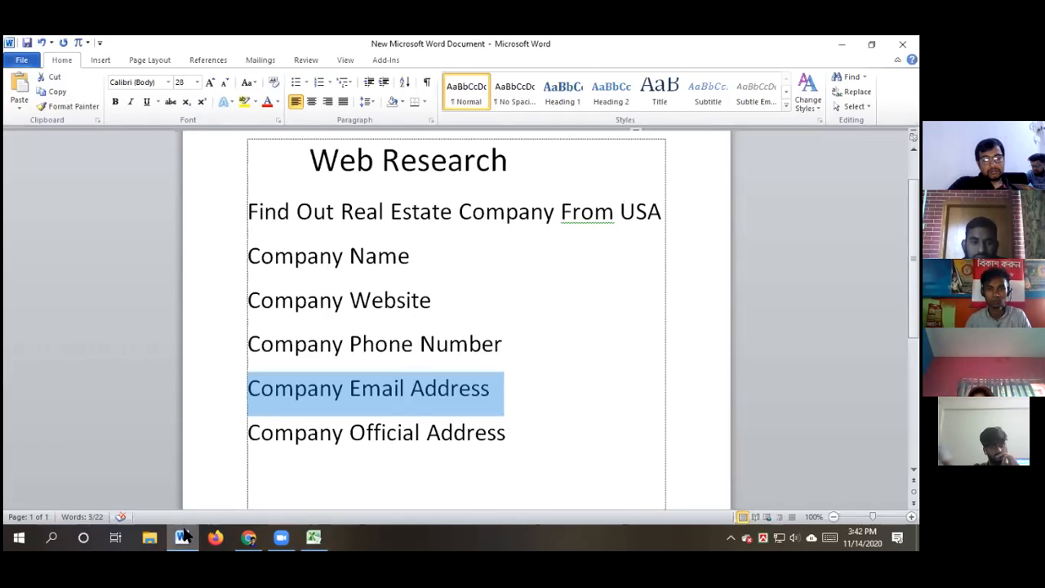
pyautogui.click(507, 432)
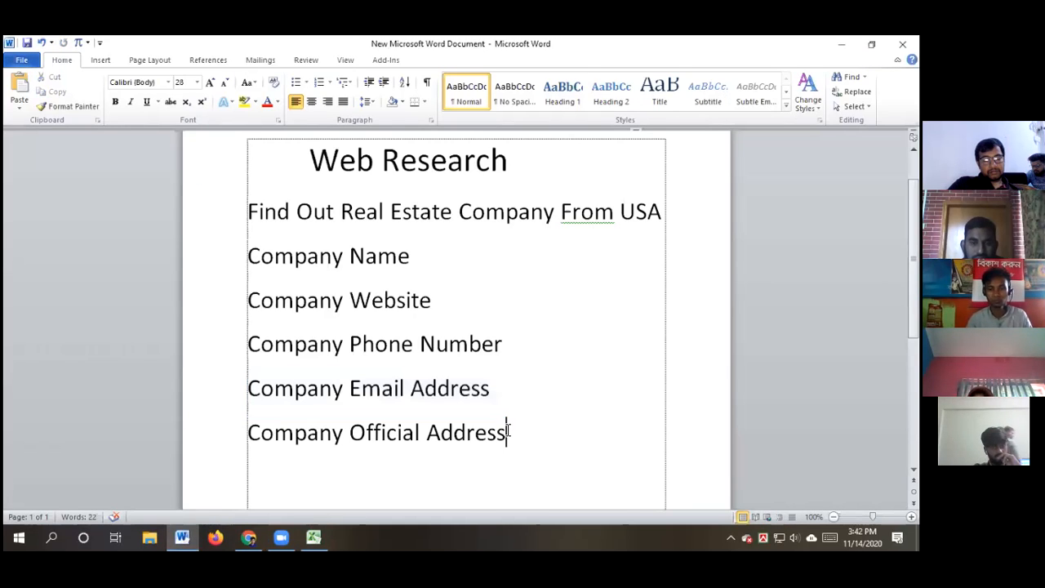
pyautogui.moveTo(507, 432); pyautogui.dragTo(280, 431)
pyautogui.hotkey('ctrl', 'c')
pyautogui.click(313, 537)
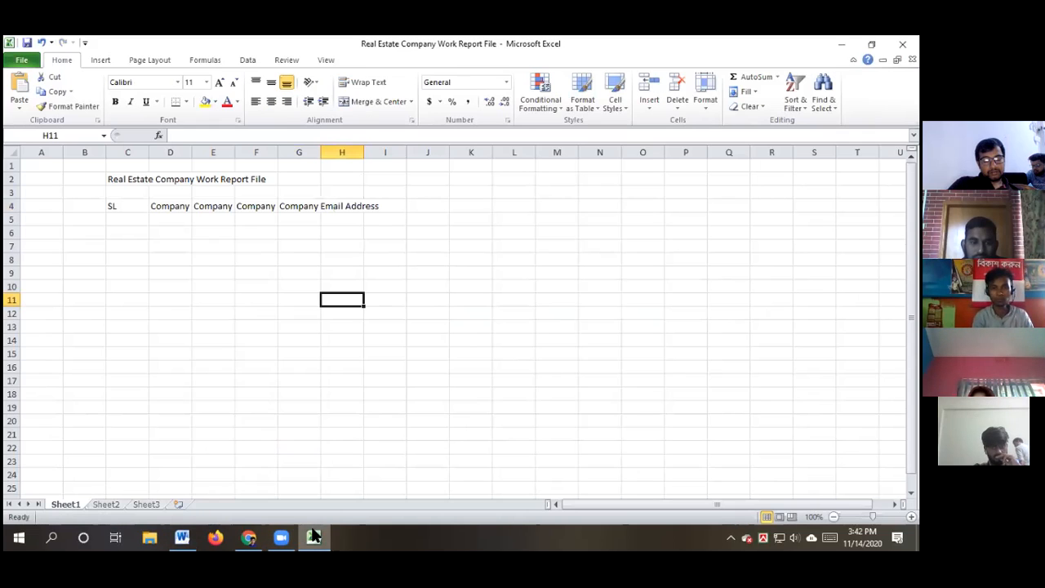
pyautogui.click(329, 205)
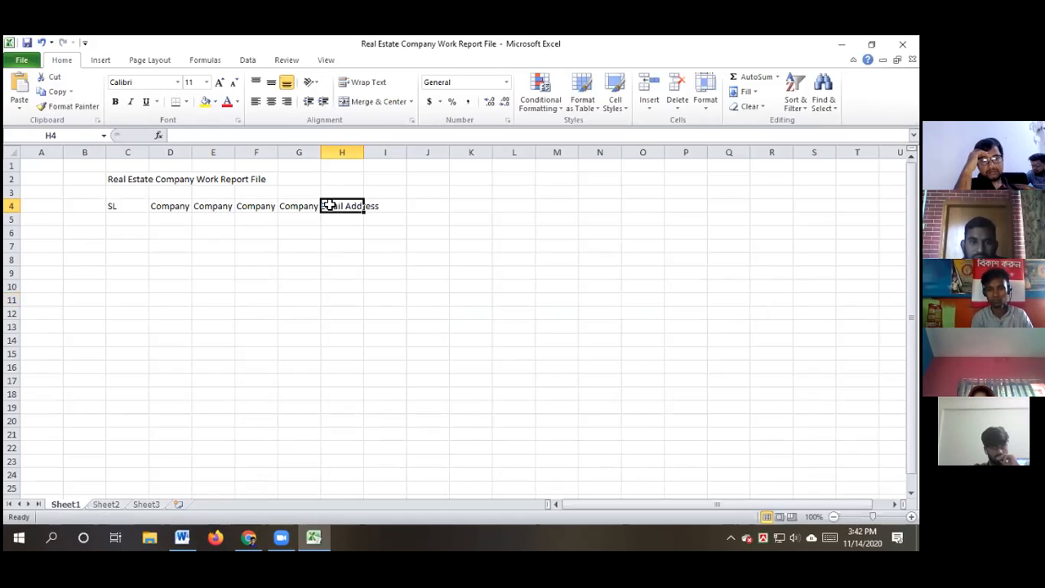
pyautogui.press('BackSpace')
pyautogui.hotkey('ctrl', 'v')
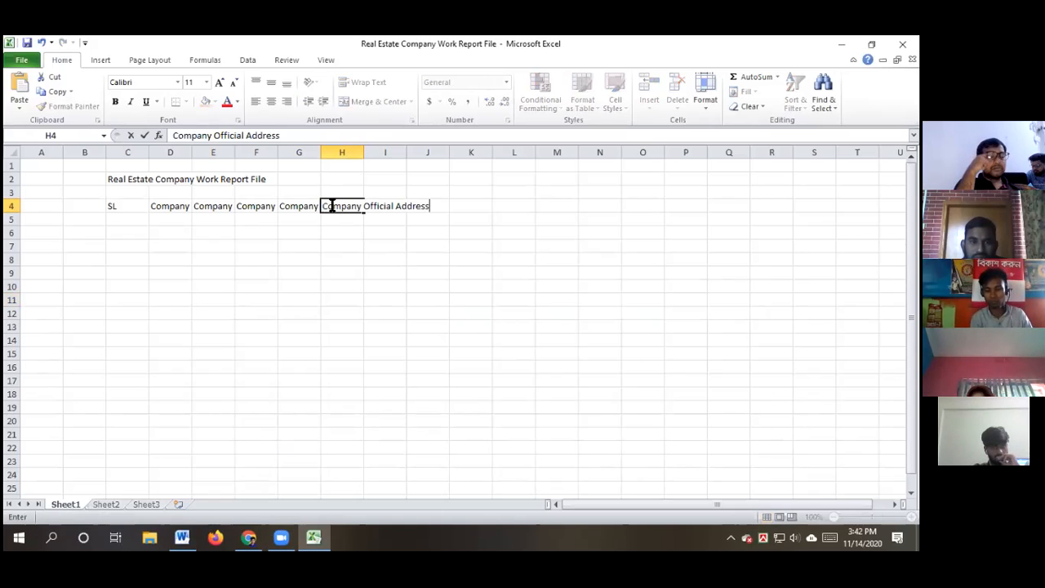
pyautogui.click(539, 317)
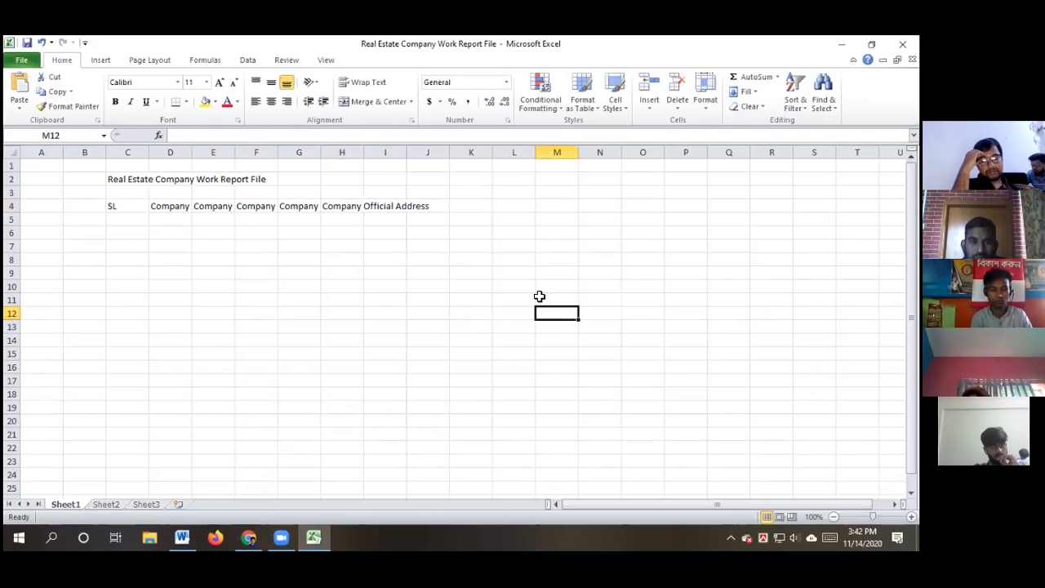
# AutoFit columns D through H so every header from Company Name to Company Official Address shows fully
pyautogui.moveTo(190, 152); pyautogui.dragTo(190, 151)
pyautogui.doubleClick(190, 152)
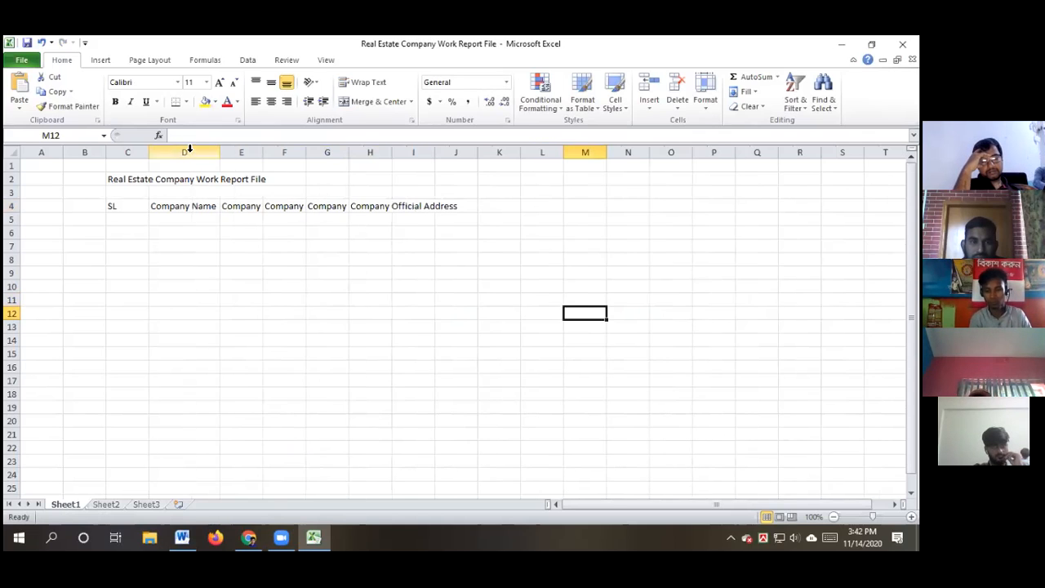
pyautogui.moveTo(264, 154); pyautogui.dragTo(263, 155)
pyautogui.doubleClick(263, 155)
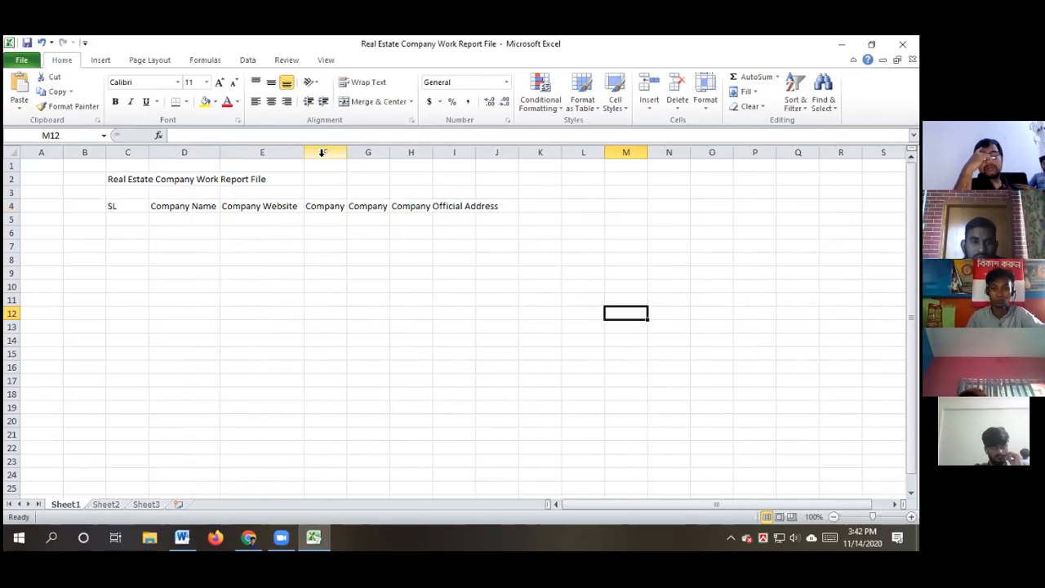
pyautogui.moveTo(348, 152); pyautogui.dragTo(348, 152)
pyautogui.doubleClick(349, 152)
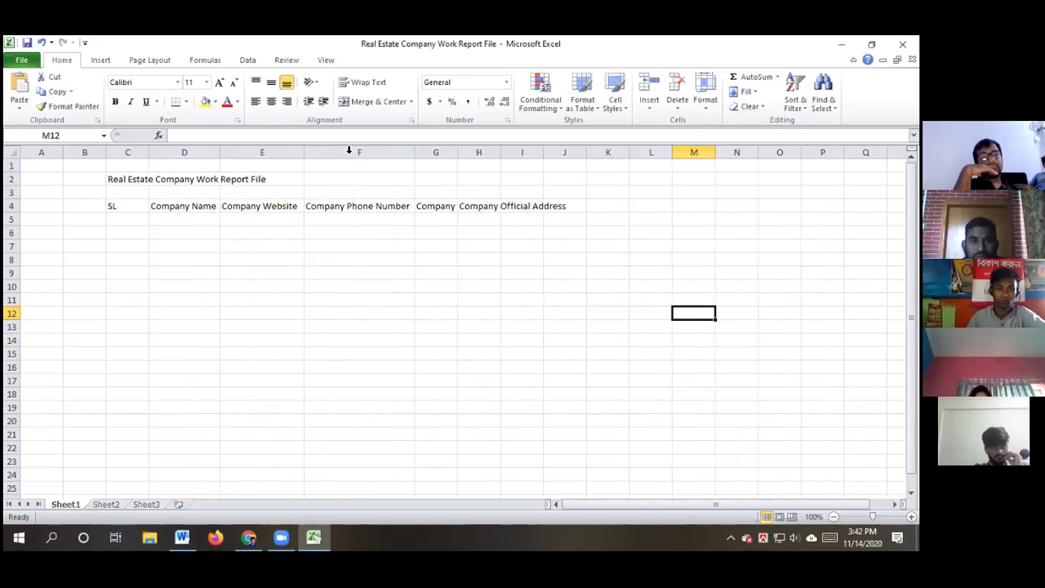
pyautogui.doubleClick(455, 152)
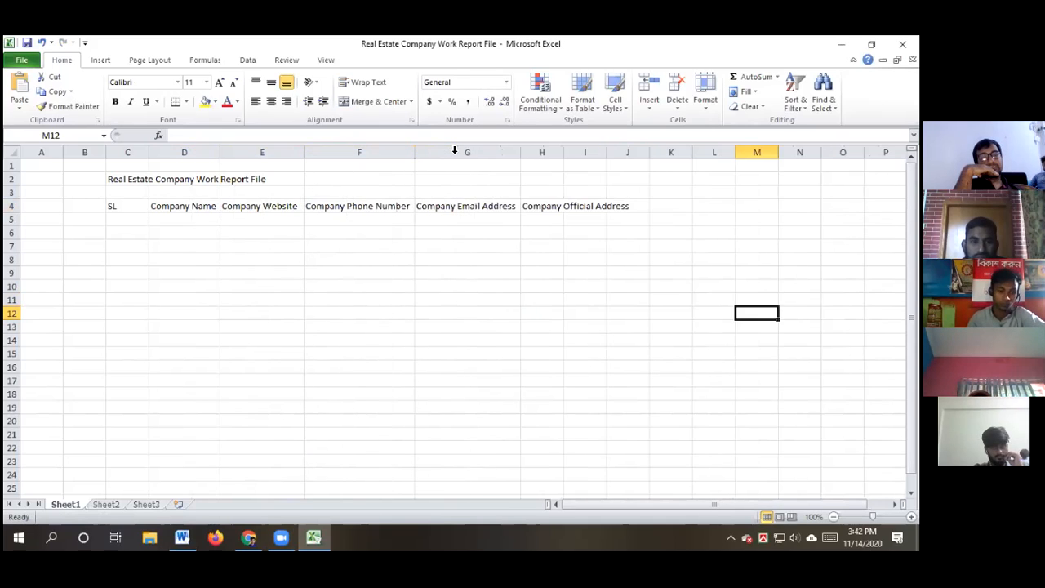
pyautogui.doubleClick(563, 152)
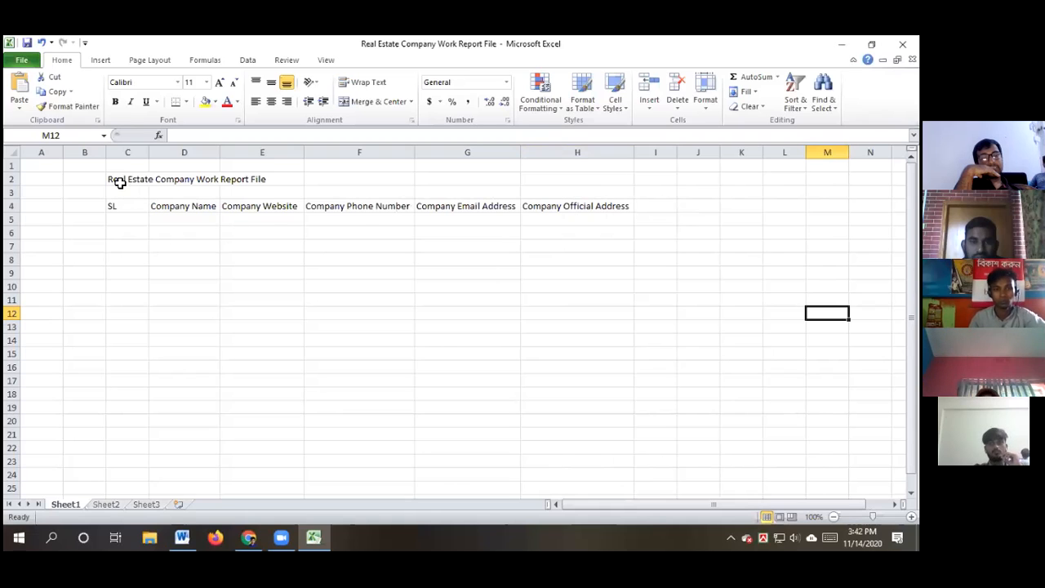
pyautogui.moveTo(119, 180); pyautogui.dragTo(564, 190)
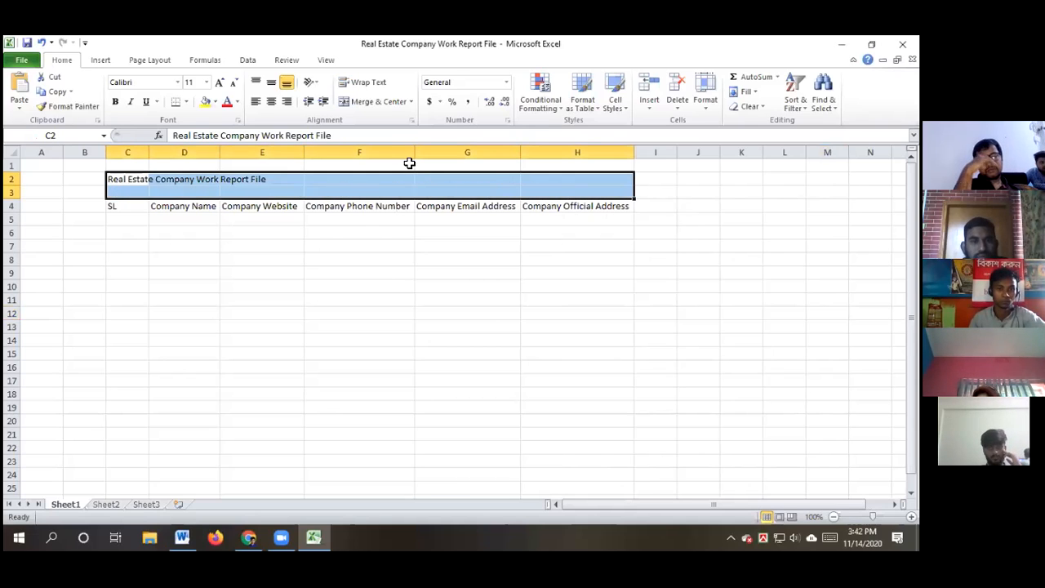
# Merge and centre the title across C2:H3, middle-aligned, bold, 22 pt, with a light pink fill
pyautogui.click(372, 102)
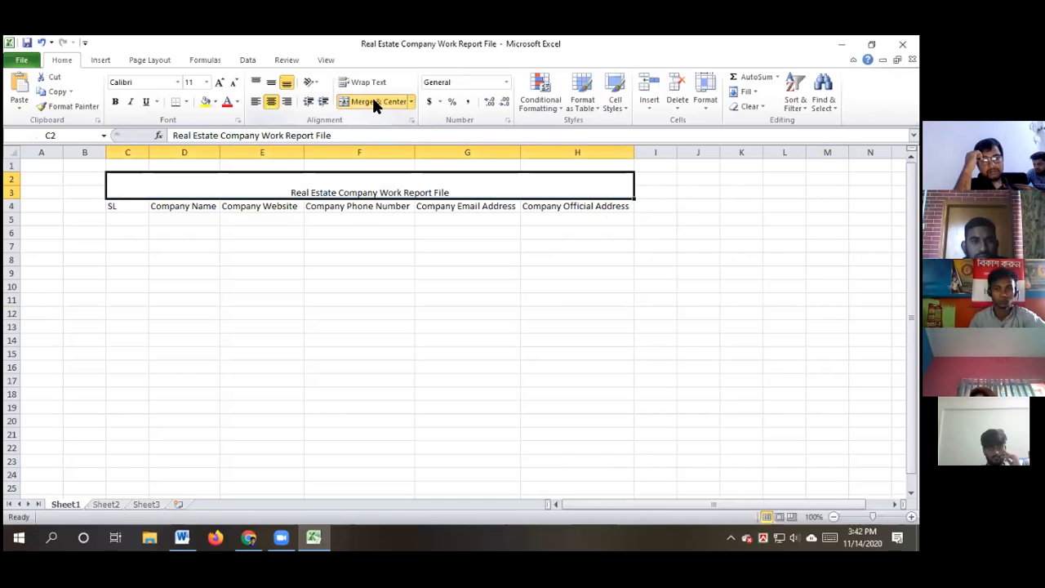
pyautogui.click(272, 84)
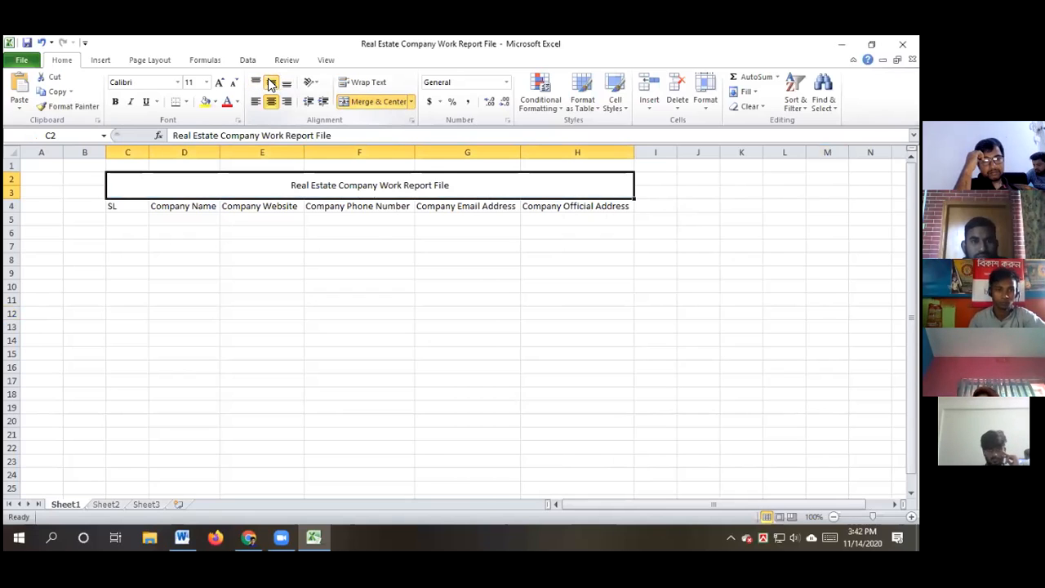
pyautogui.click(115, 101)
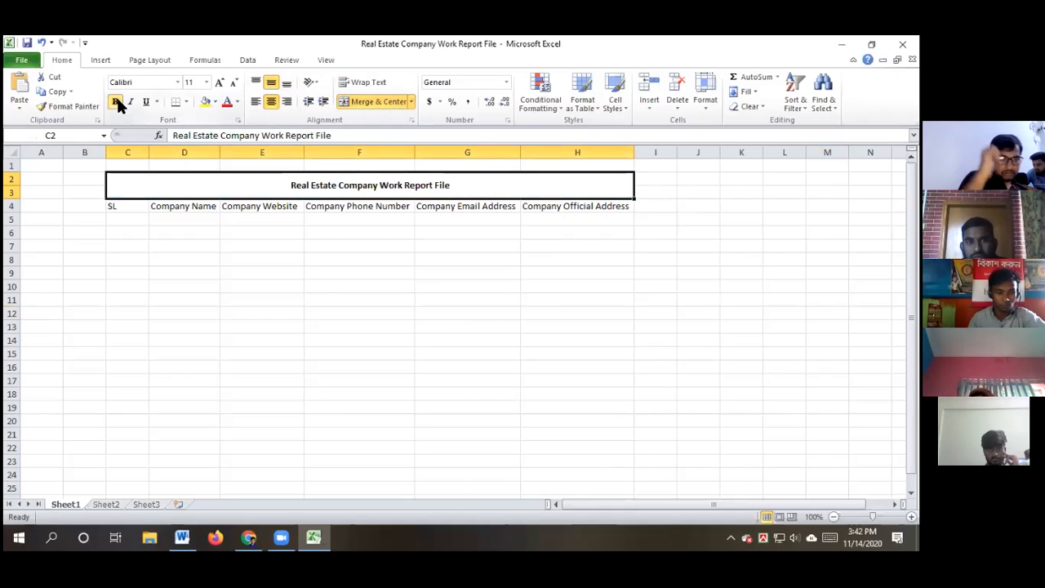
pyautogui.click(206, 83)
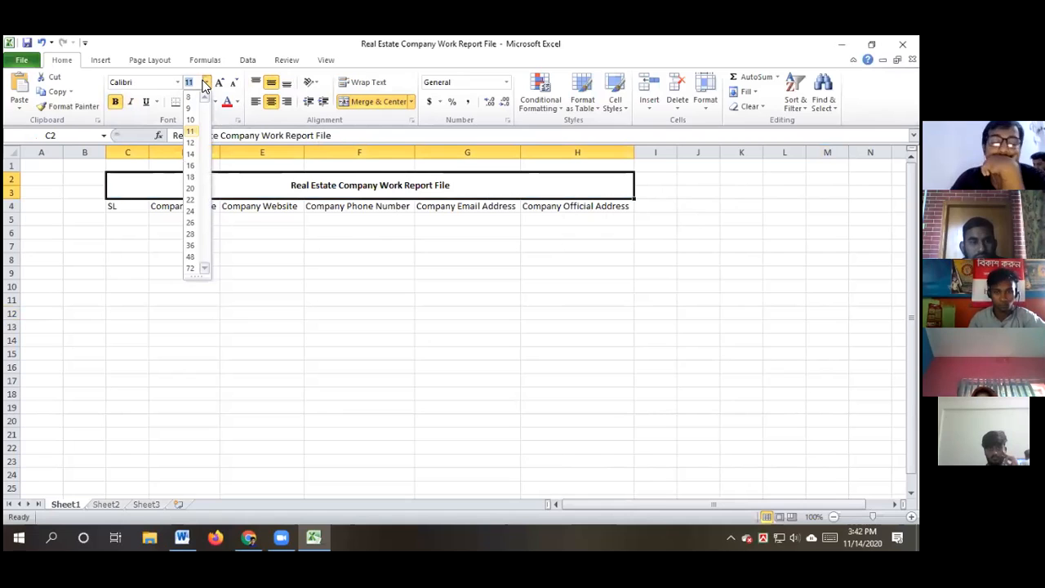
pyautogui.click(189, 201)
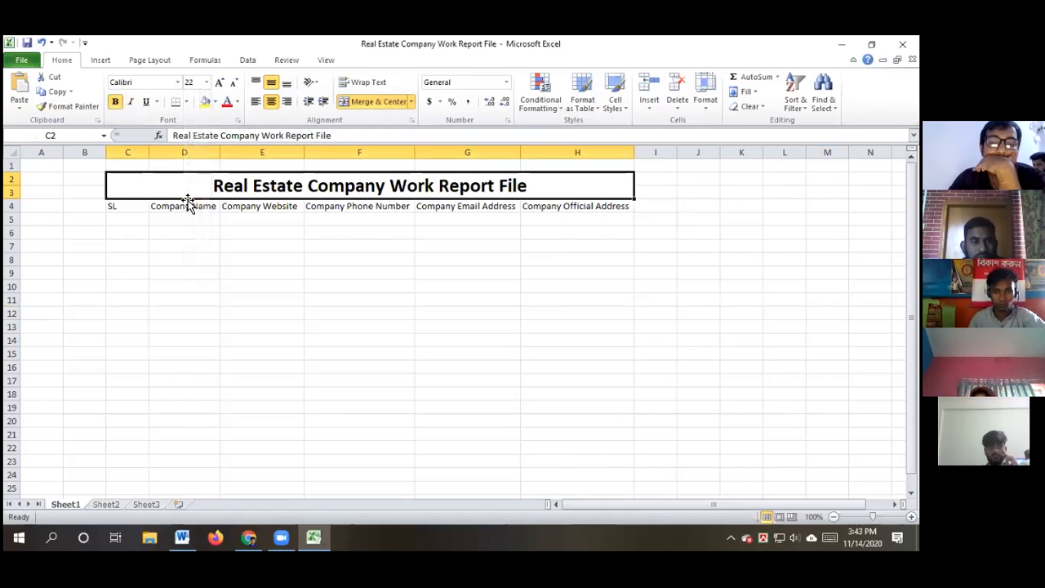
pyautogui.click(214, 102)
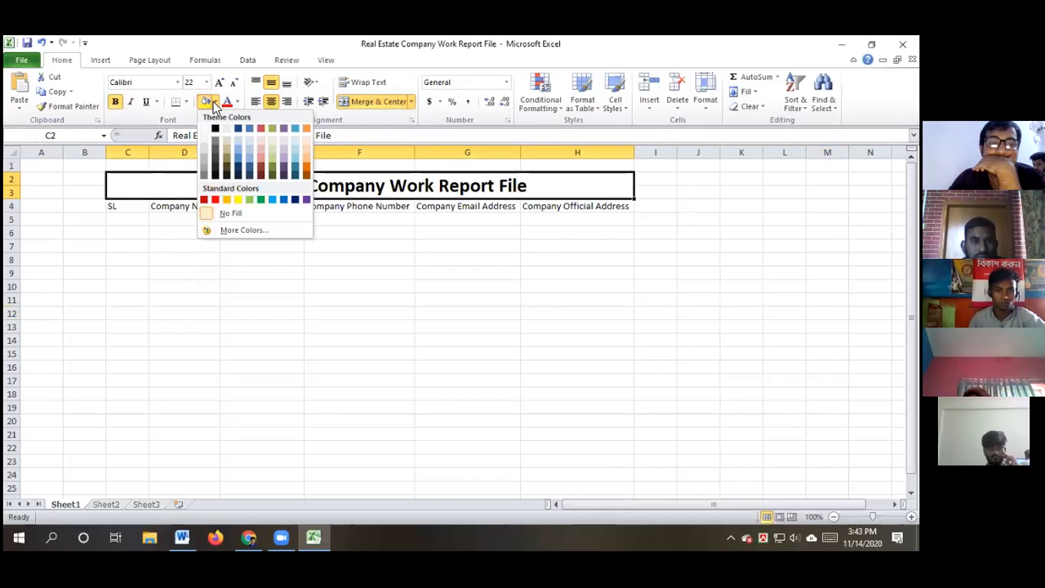
pyautogui.click(256, 147)
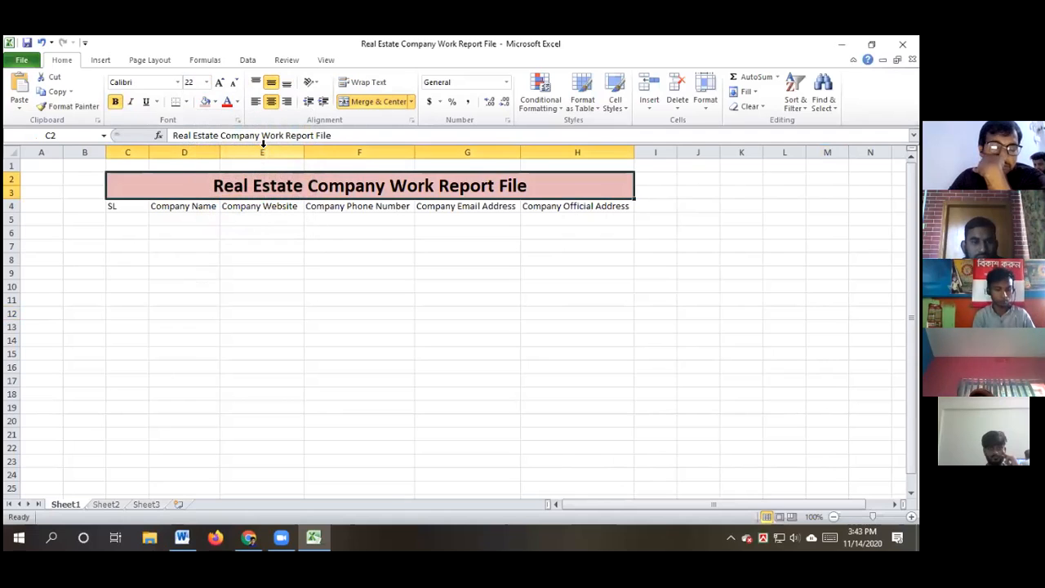
pyautogui.moveTo(111, 206); pyautogui.dragTo(584, 202)
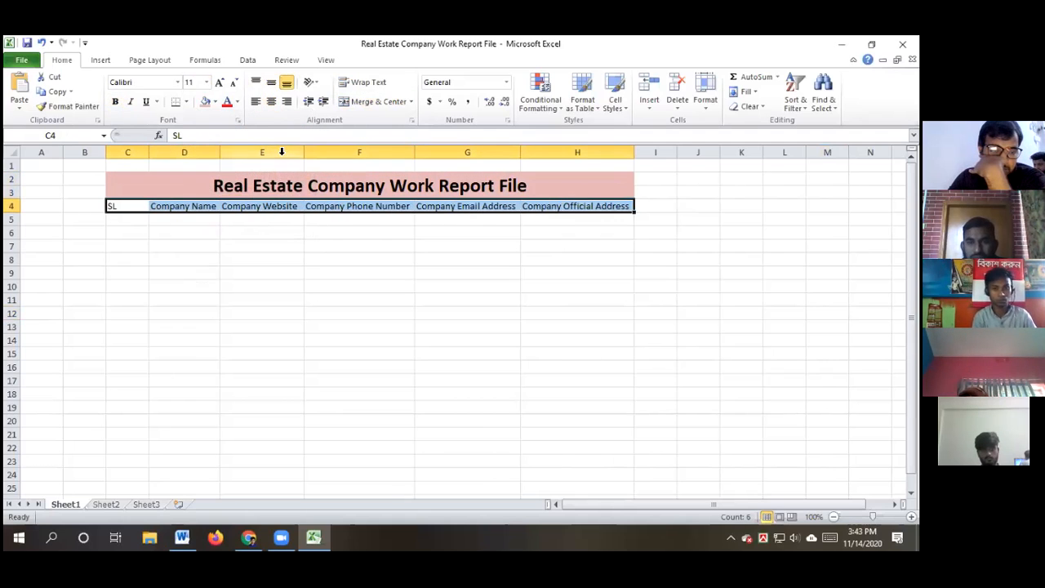
# Give header row C4:H4 a blue fill with bold white text
pyautogui.click(215, 103)
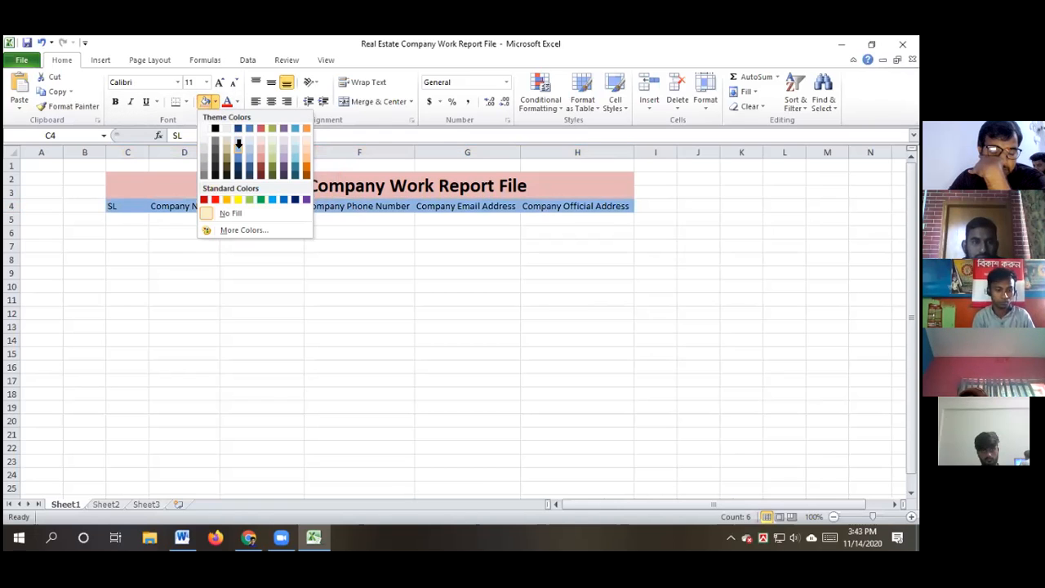
pyautogui.click(238, 143)
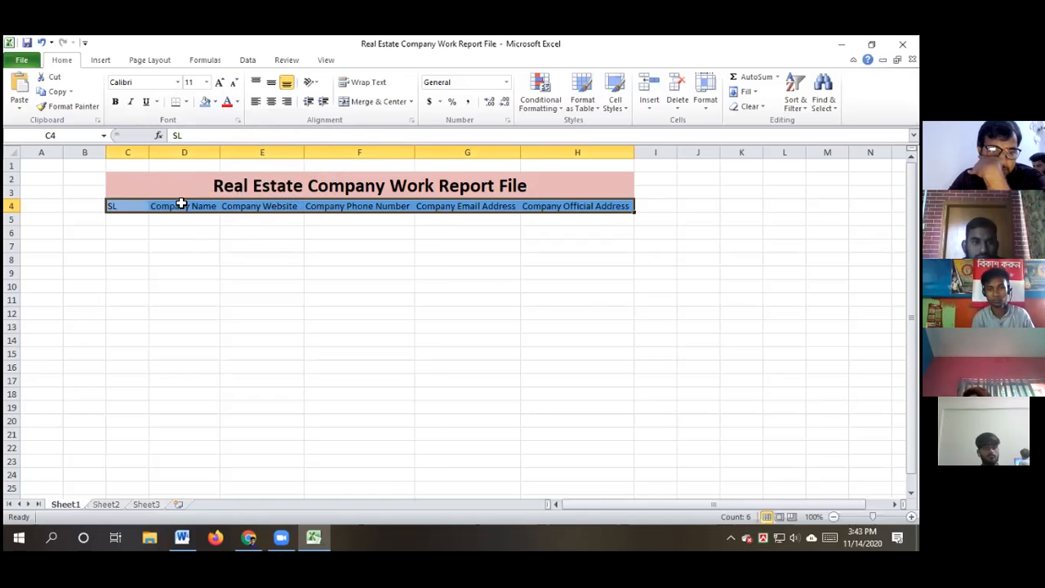
pyautogui.click(116, 102)
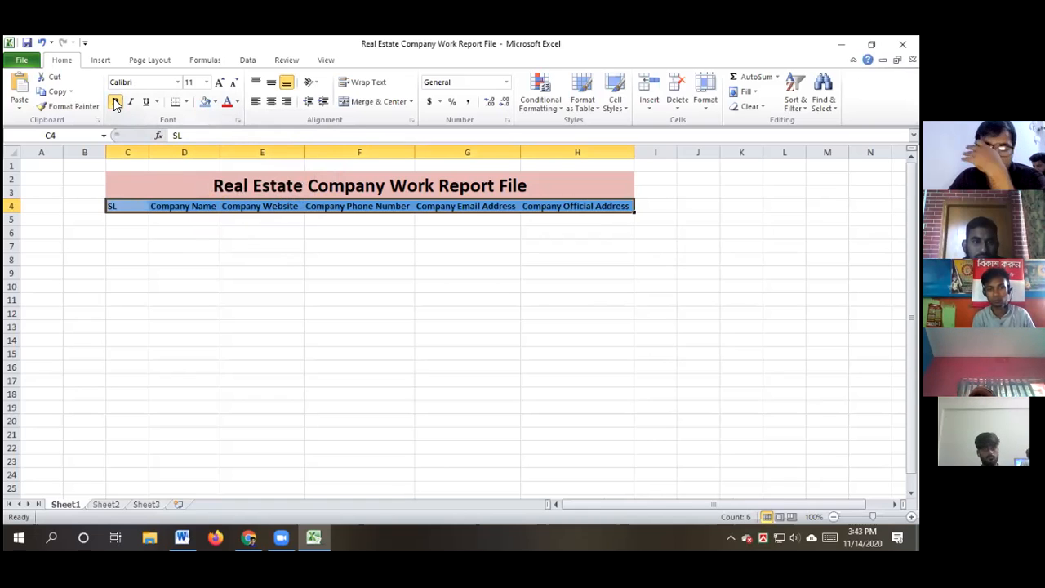
pyautogui.click(237, 101)
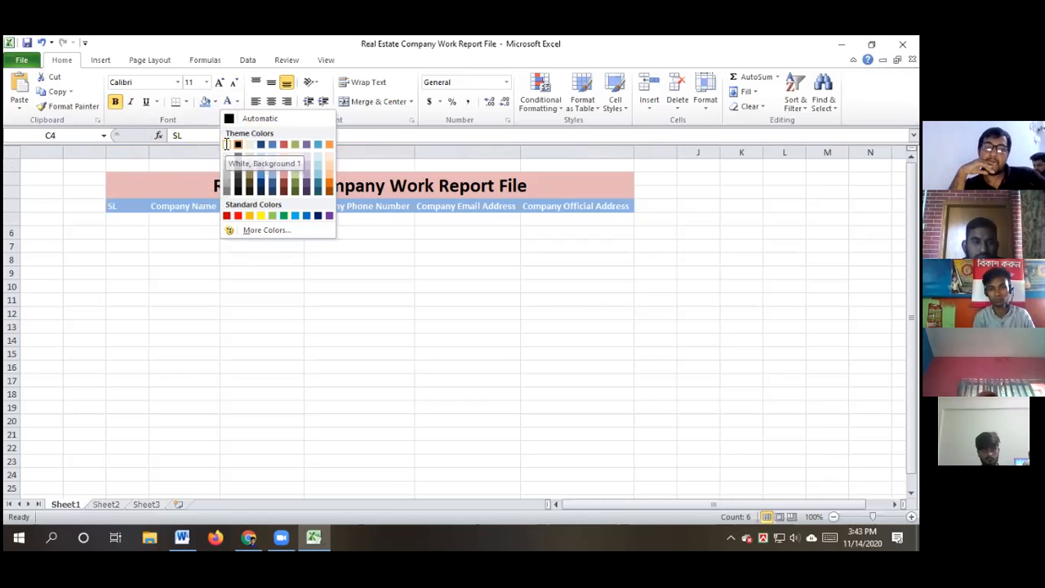
pyautogui.click(227, 144)
pyautogui.click(381, 356)
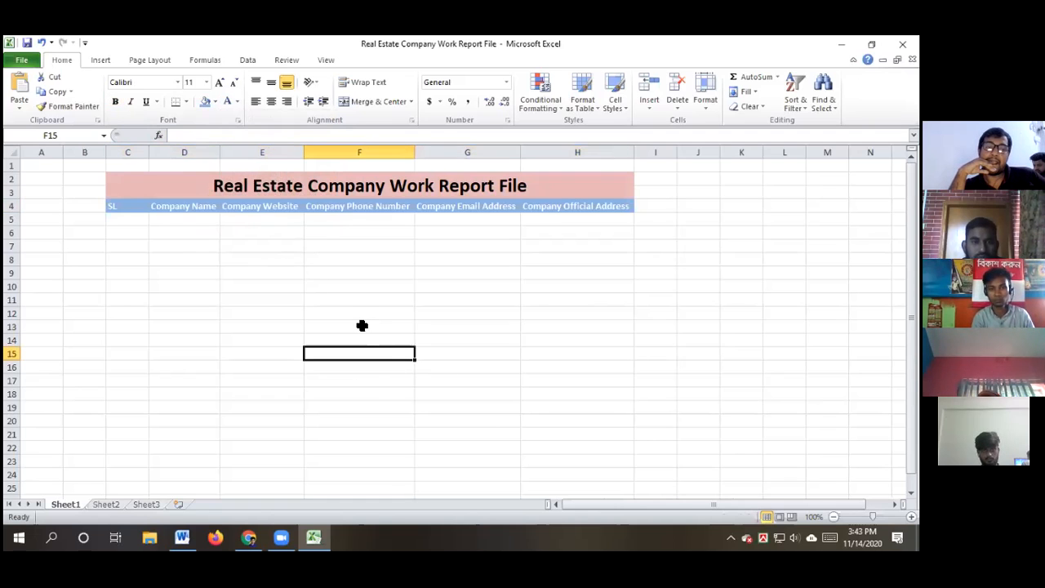
# Zoom the sheet to 130% and enter 1, 2, 3 in cells C5 to C7
pyautogui.scroll(2, 534, 305)
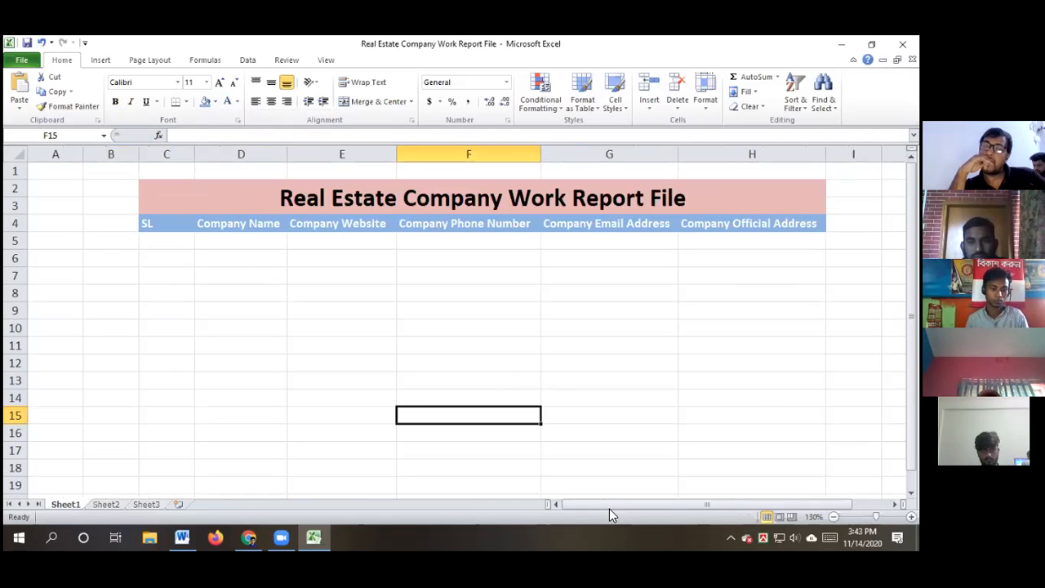
pyautogui.moveTo(609, 502); pyautogui.dragTo(676, 492)
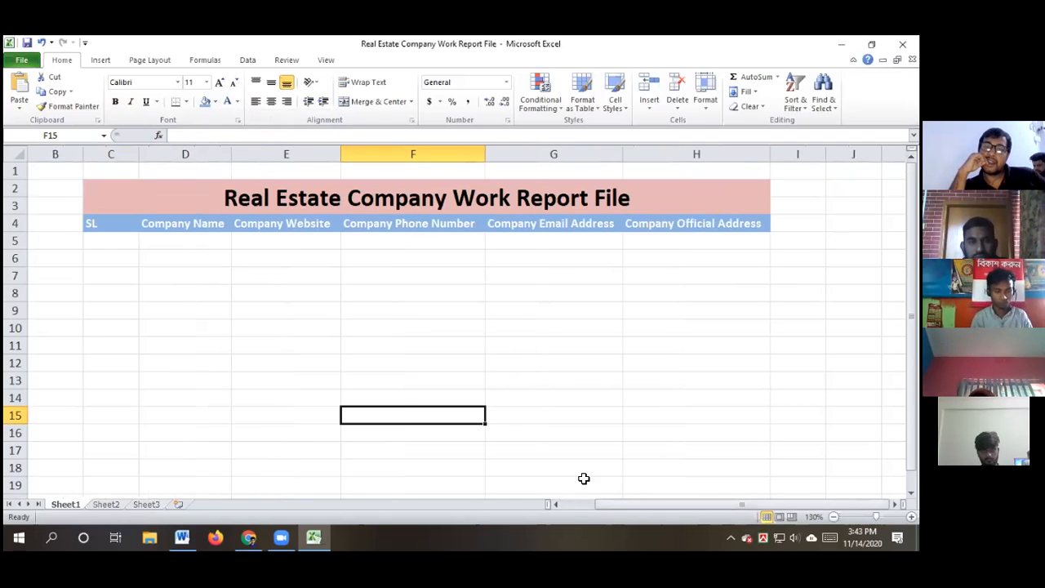
pyautogui.click(102, 243)
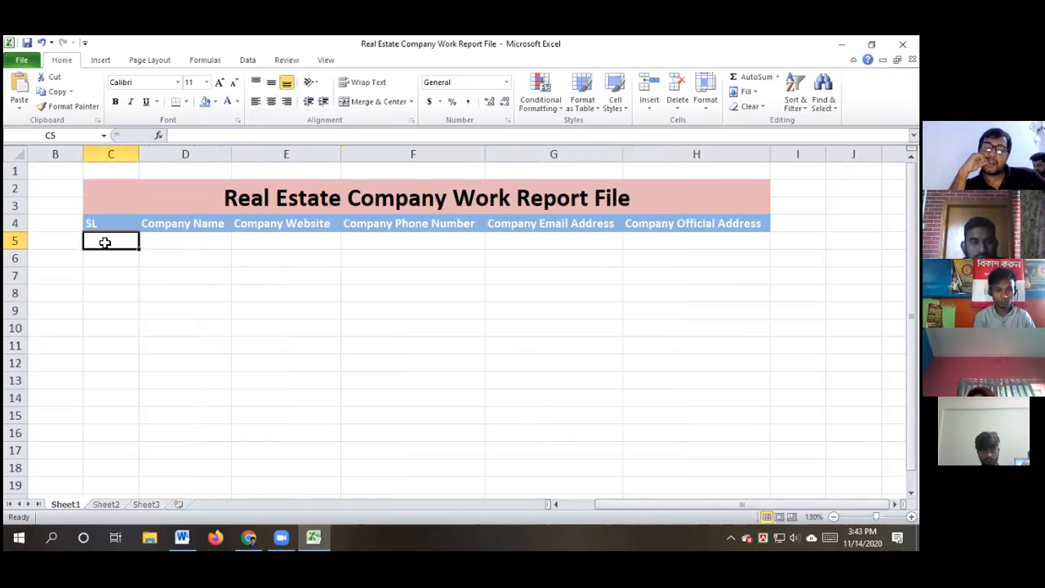
pyautogui.write('1')
pyautogui.press('Return')
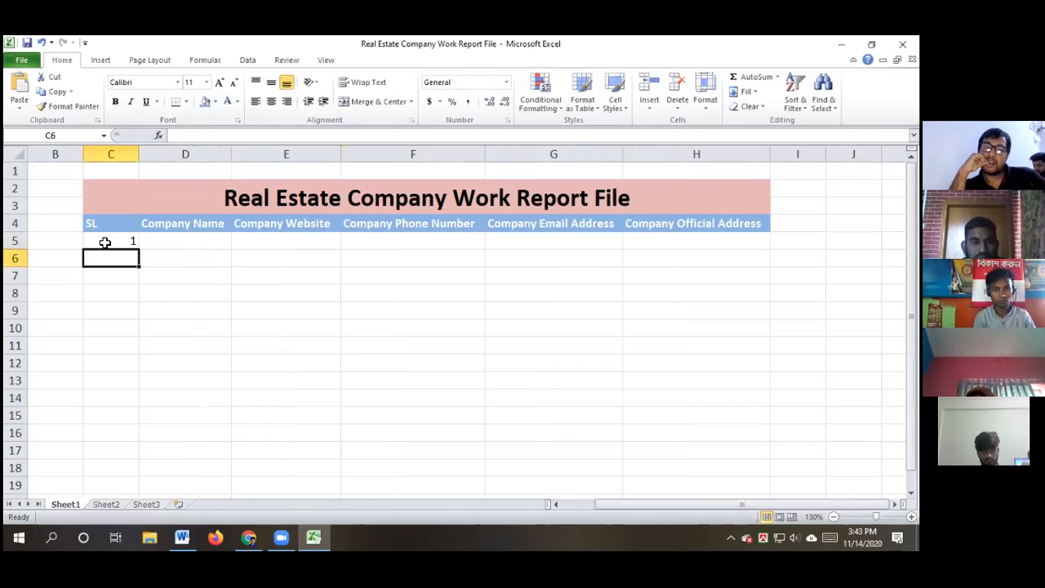
pyautogui.write('2')
pyautogui.press('Return')
pyautogui.write('3')
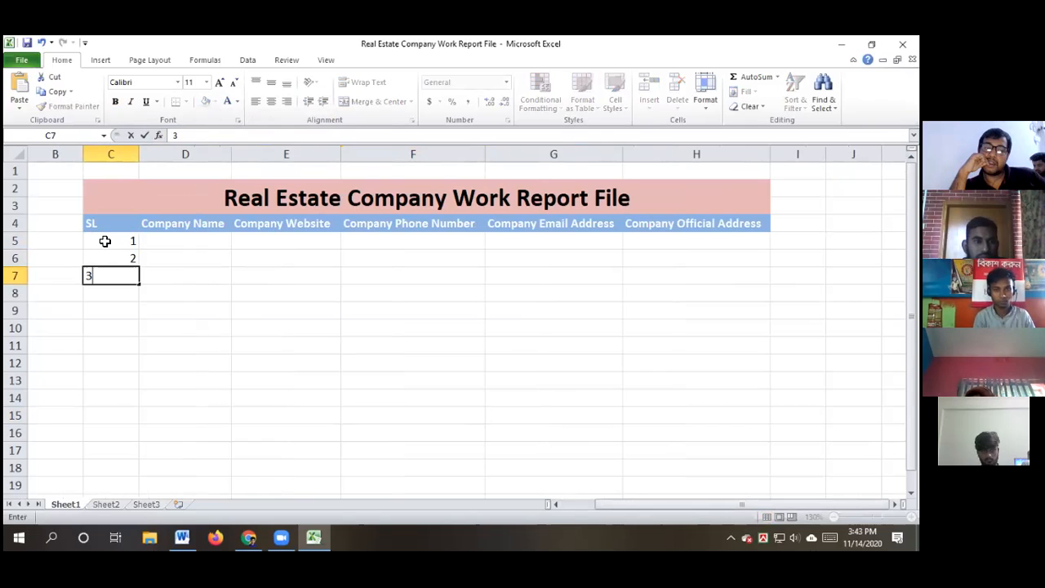
pyautogui.click(109, 240)
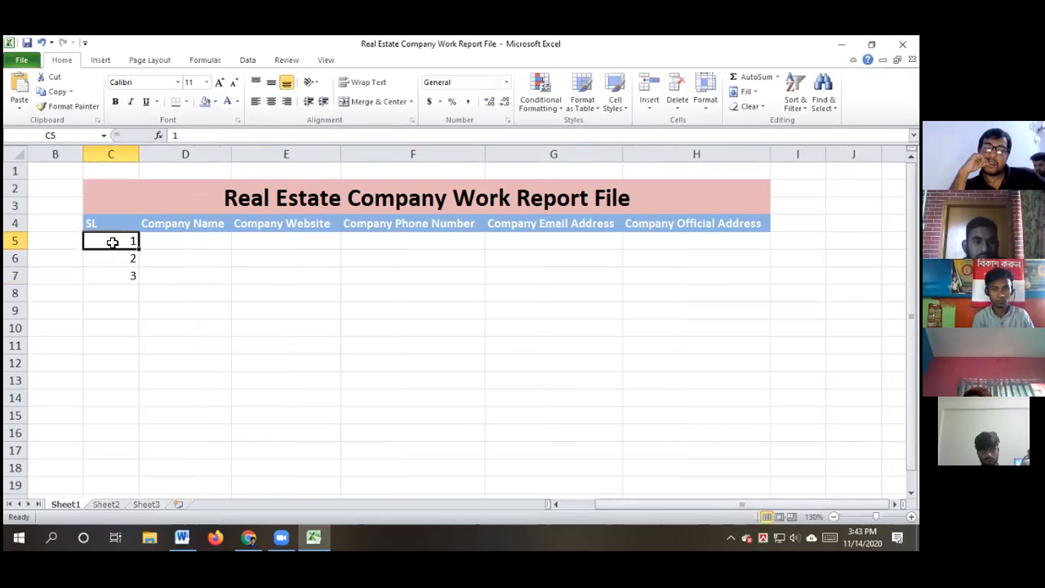
# Extend the serial number series down to 15 in C19 with the fill handle
pyautogui.moveTo(113, 242); pyautogui.dragTo(113, 277)
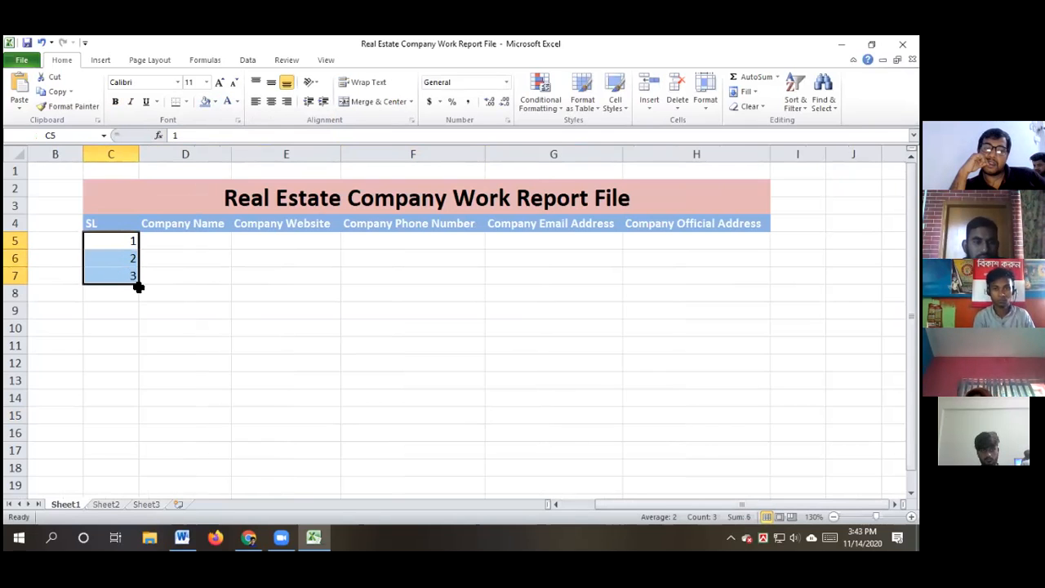
pyautogui.moveTo(139, 284); pyautogui.dragTo(131, 488)
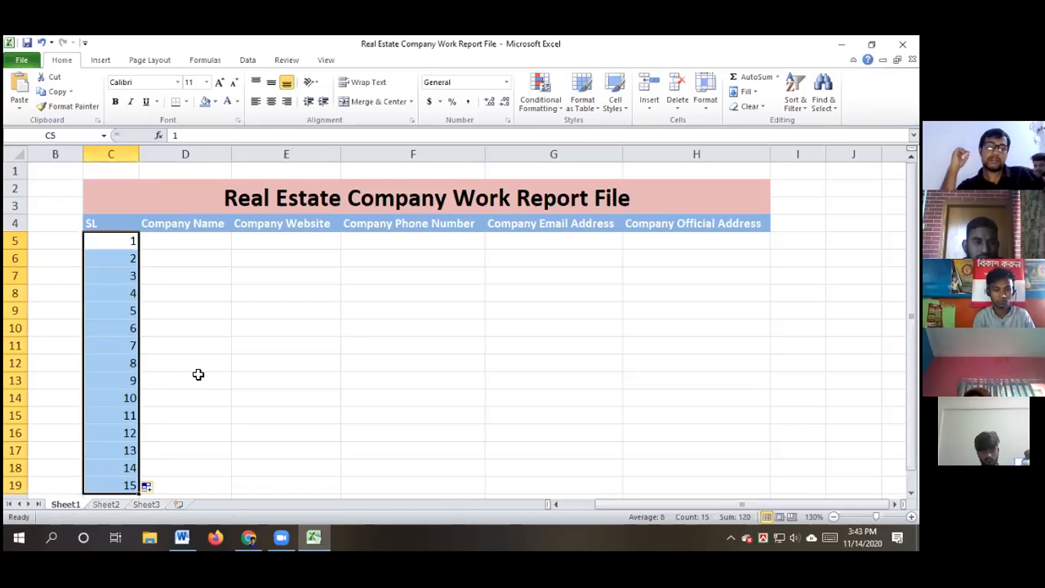
pyautogui.click(210, 478)
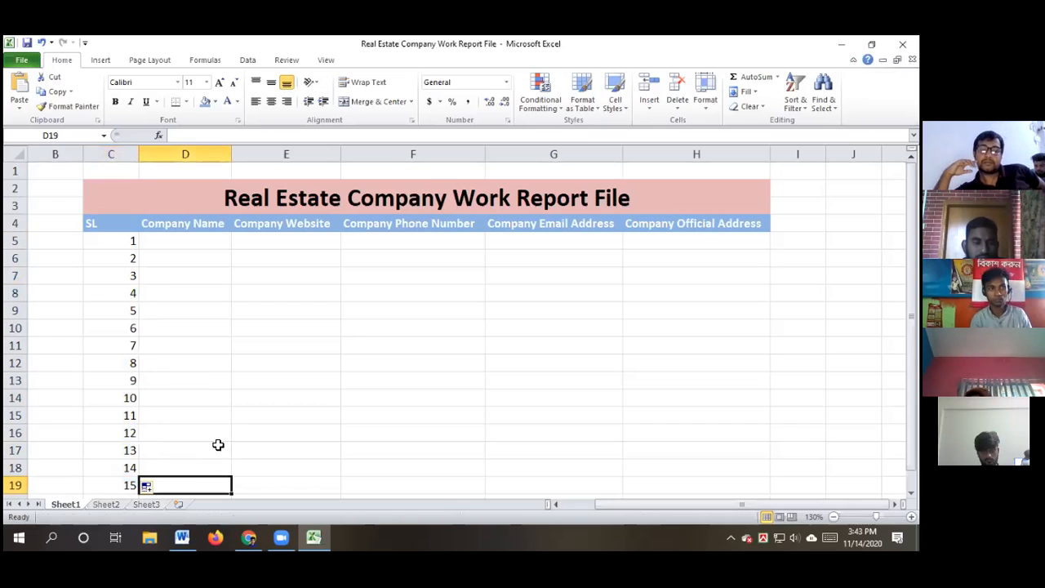
pyautogui.click(249, 536)
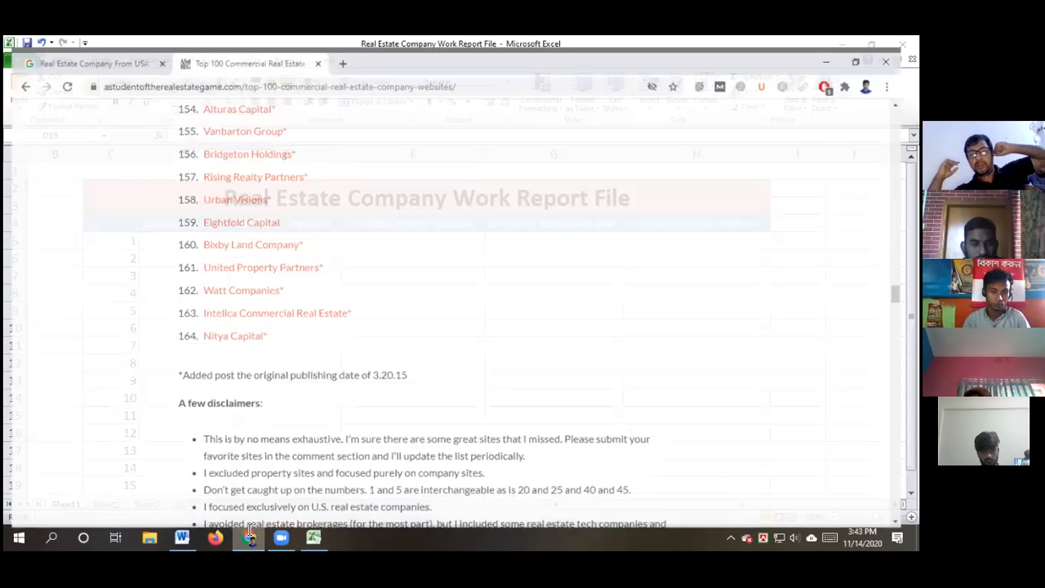
# Scroll the Chrome article up to the top 100+ CRE company websites heading and first entries
pyautogui.scroll(11, 439, 307)
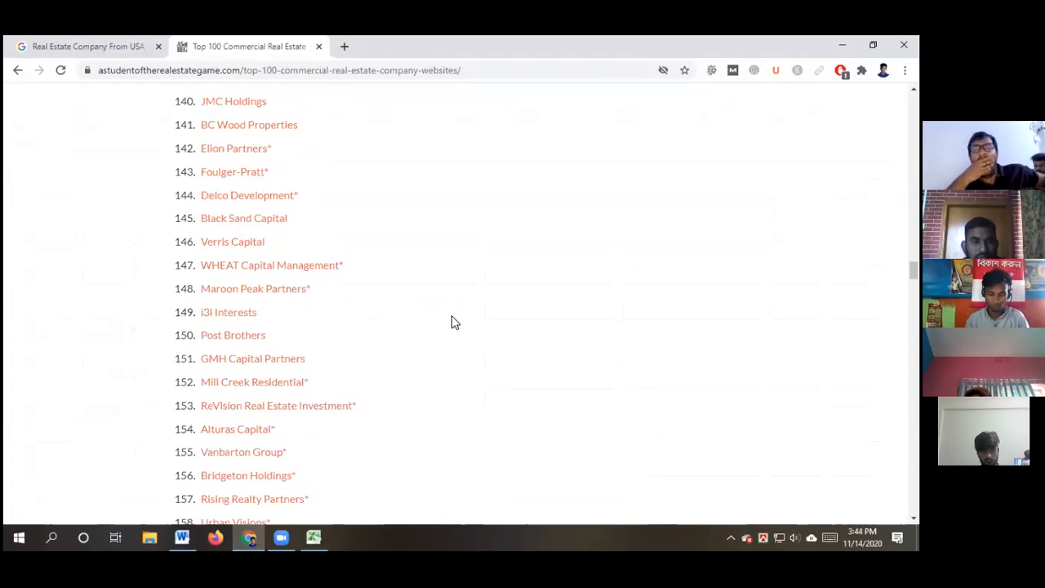
pyautogui.scroll(4, 476, 331)
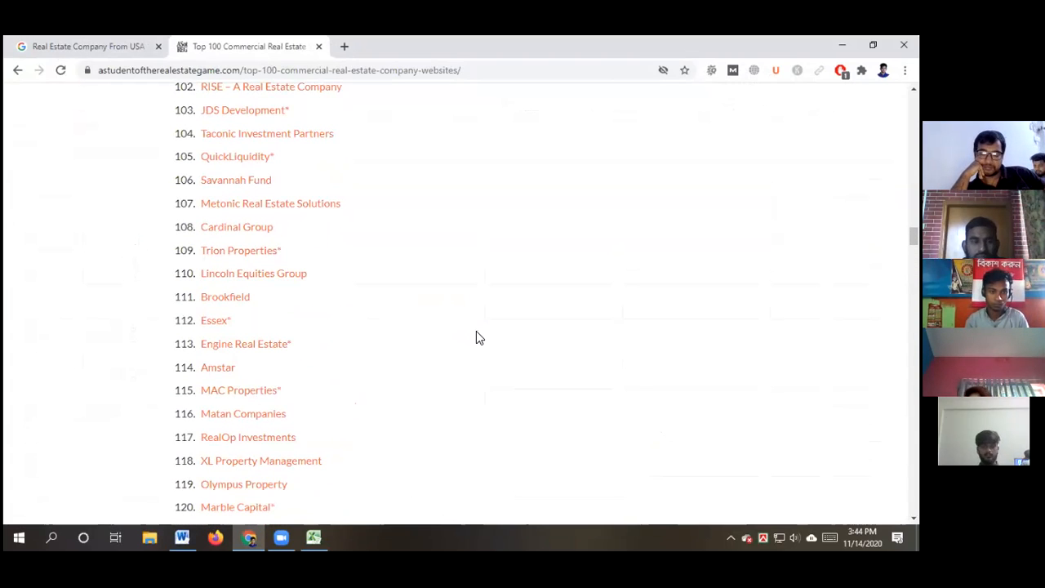
pyautogui.scroll(3, 478, 337)
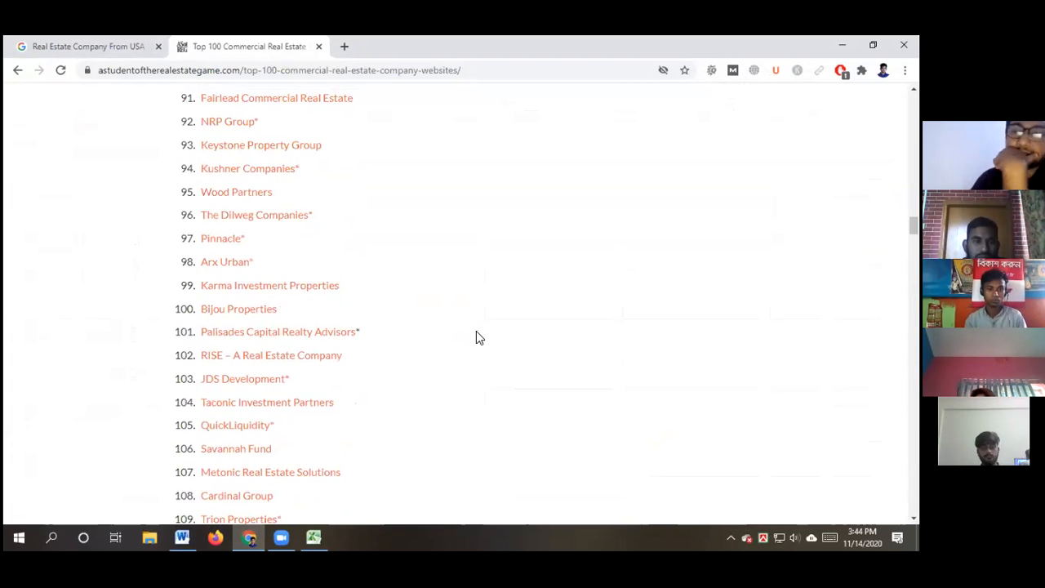
pyautogui.scroll(1, 477, 331)
pyautogui.scroll(2, 478, 332)
pyautogui.scroll(2, 480, 331)
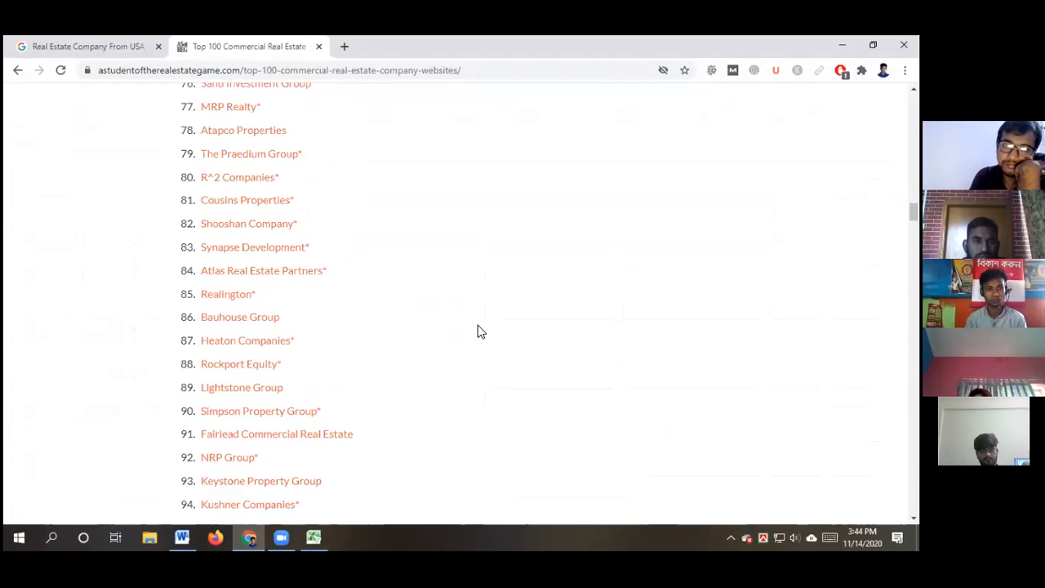
pyautogui.scroll(2, 480, 331)
pyautogui.scroll(2, 480, 331)
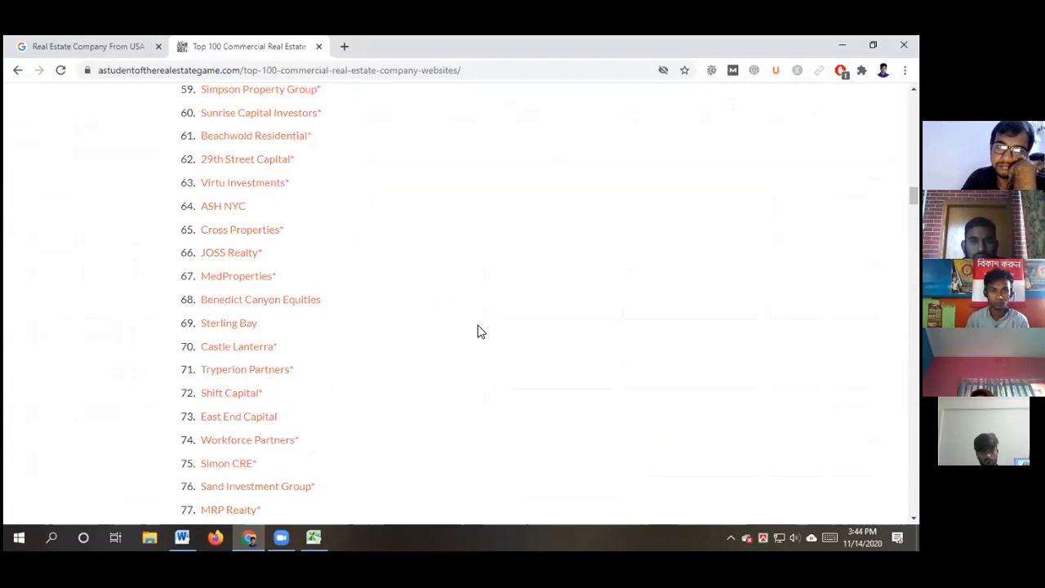
pyautogui.scroll(2, 480, 332)
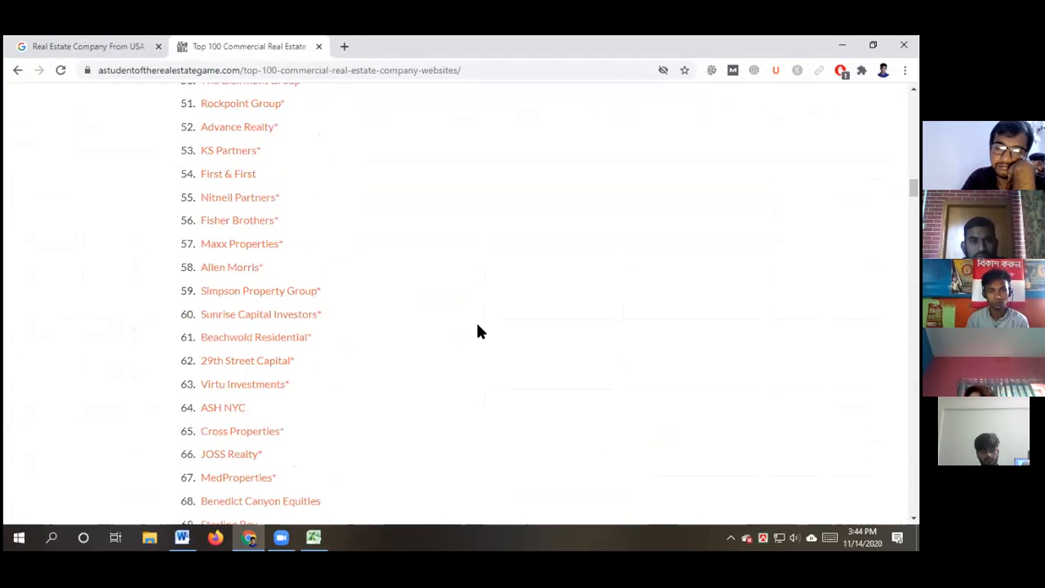
pyautogui.scroll(2, 479, 331)
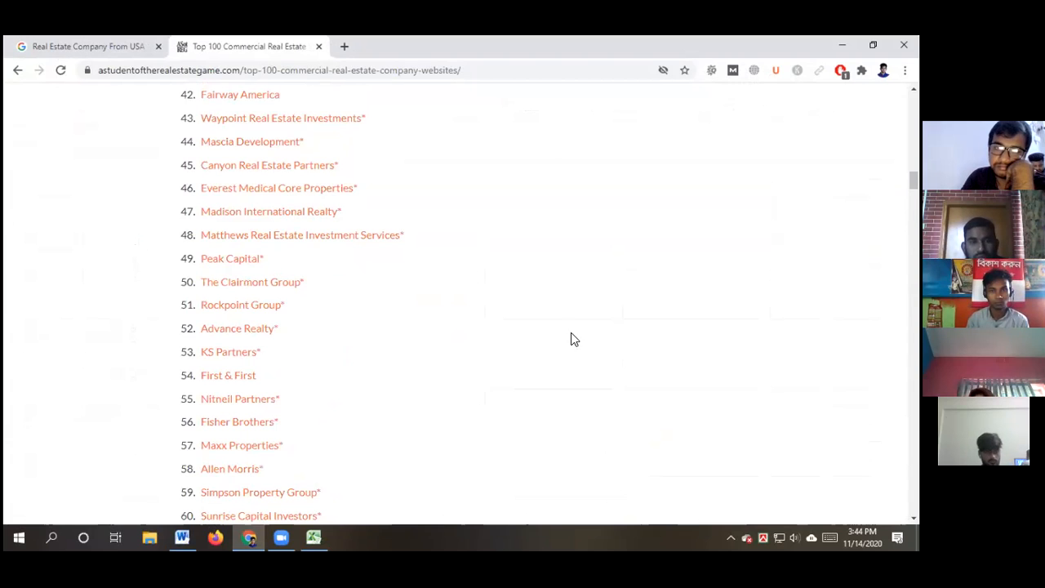
pyautogui.scroll(2, 574, 338)
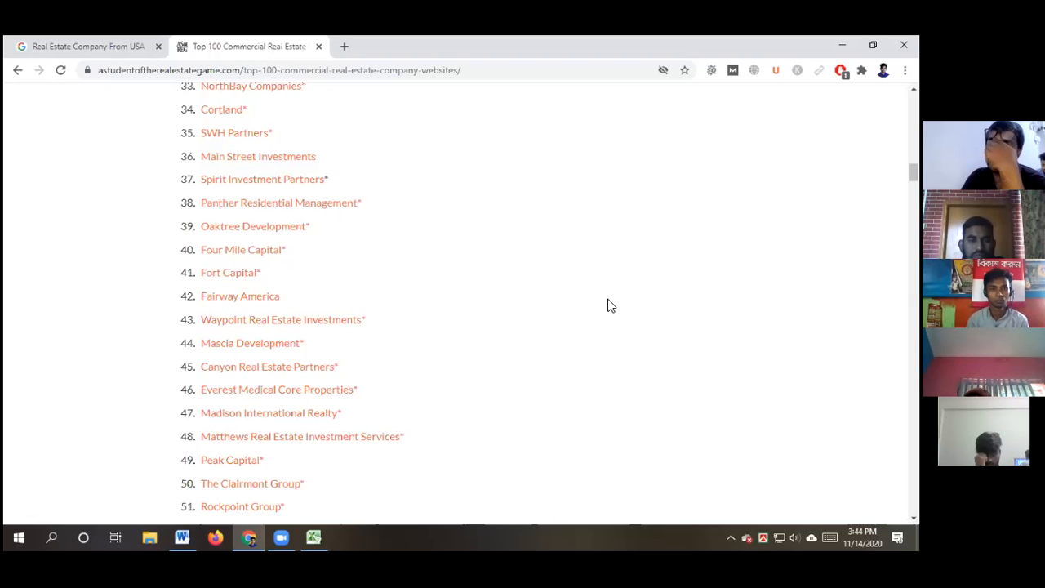
pyautogui.scroll(2, 610, 305)
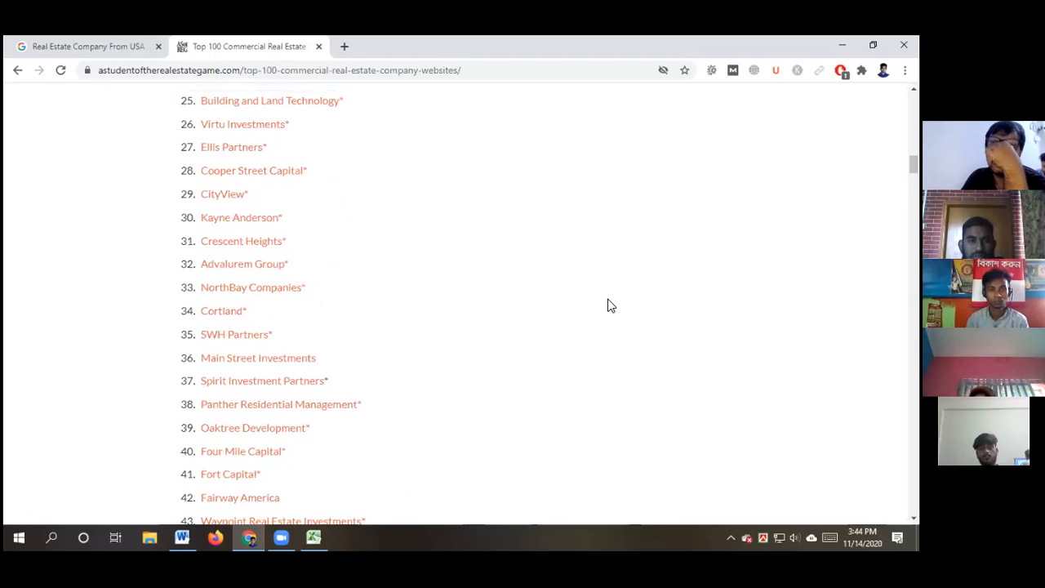
pyautogui.scroll(2, 610, 305)
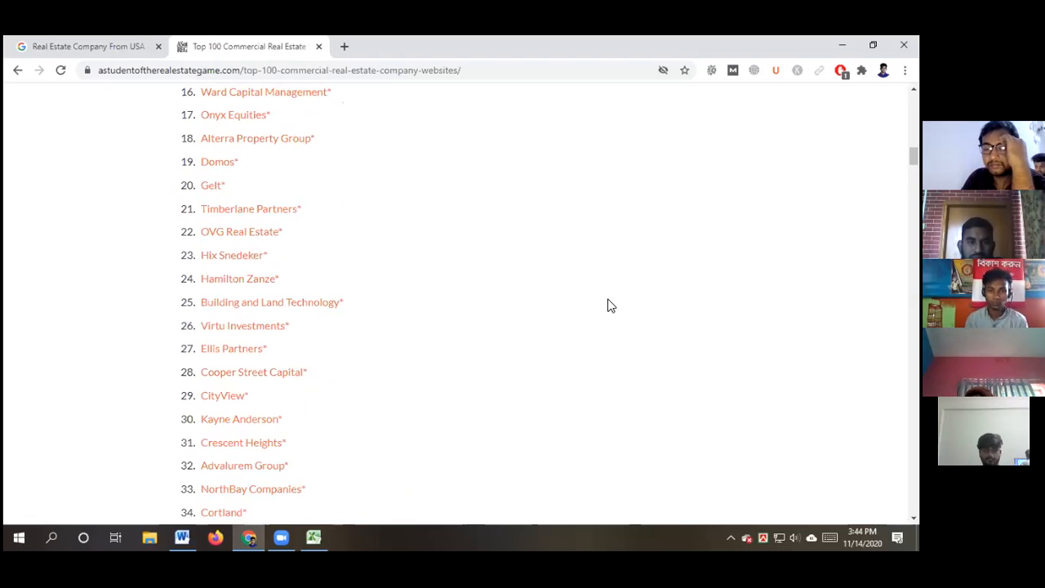
pyautogui.scroll(2, 611, 306)
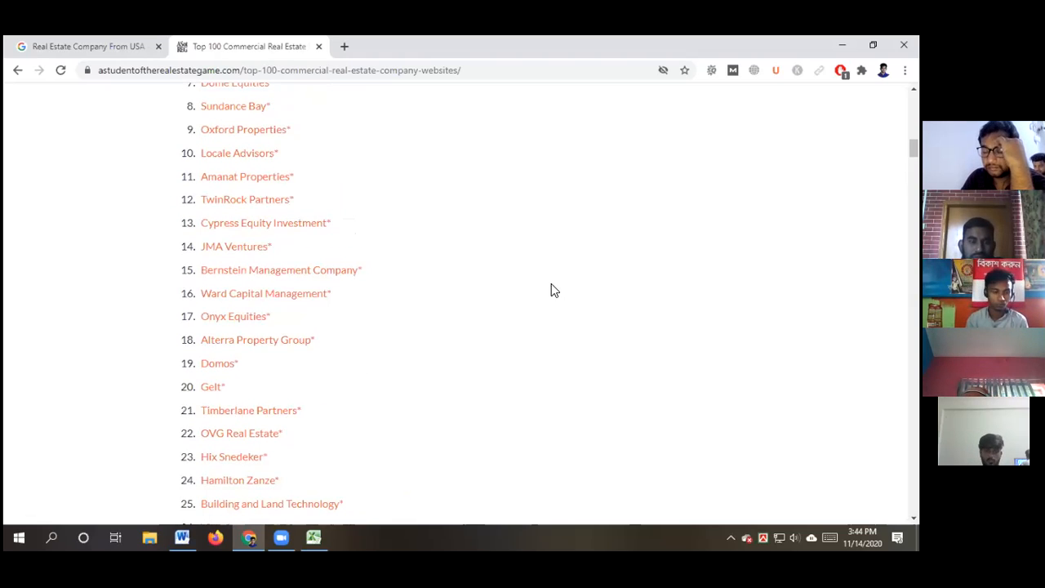
pyautogui.scroll(1, 550, 287)
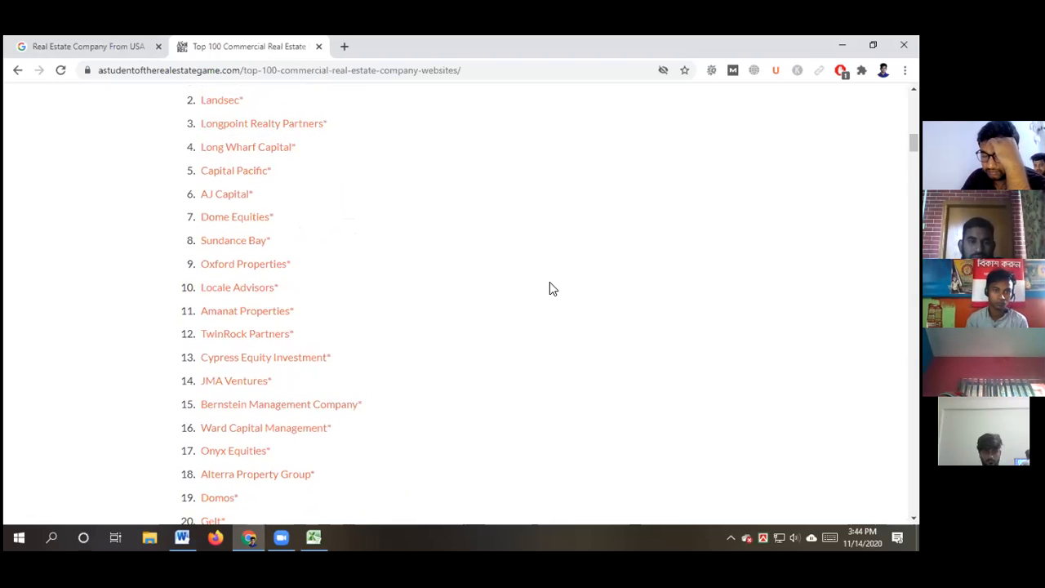
pyautogui.scroll(2, 542, 284)
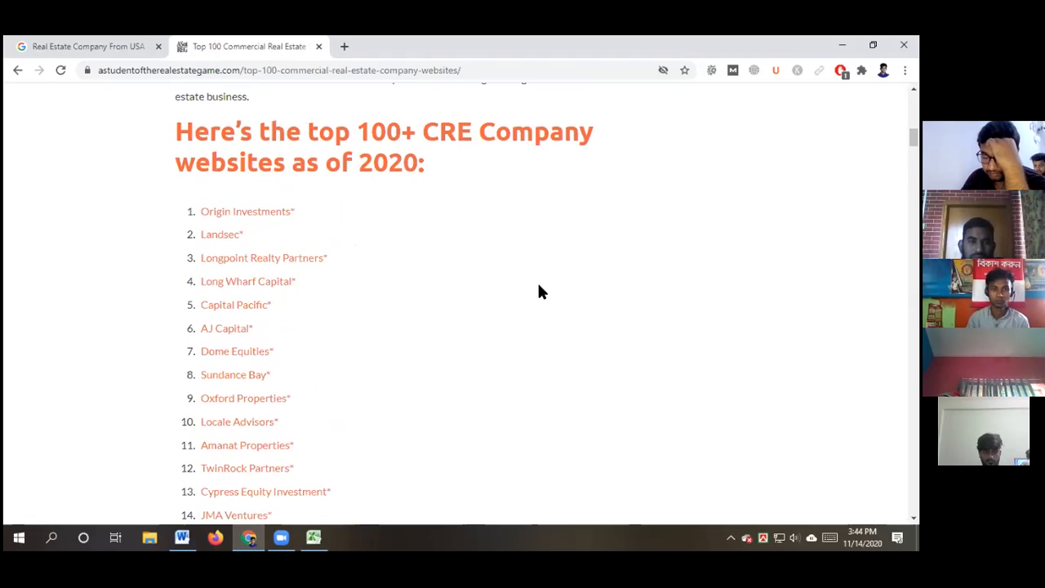
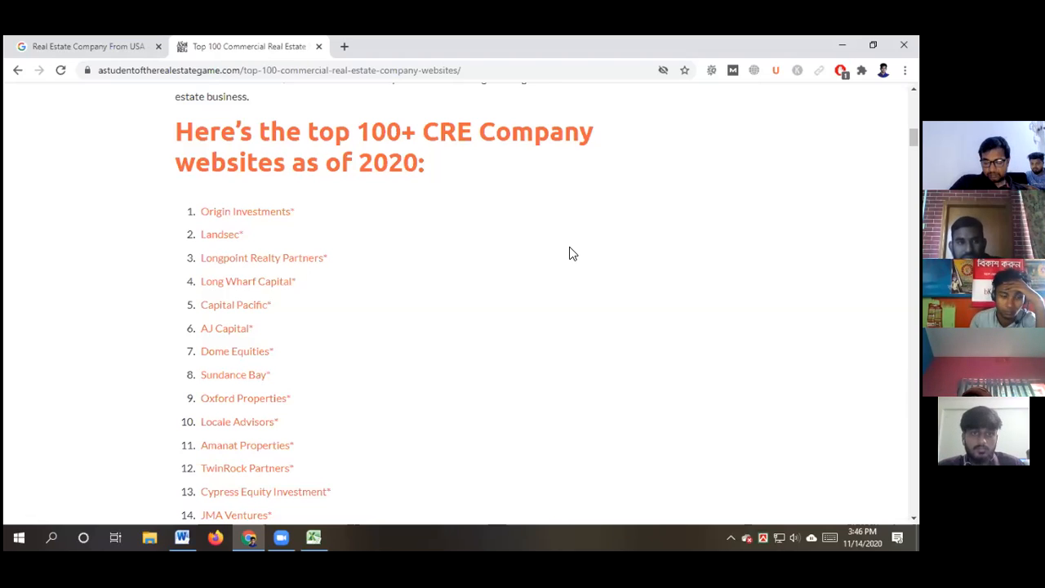
# Open Origin Investments in a new tab and select its company name for copying
pyautogui.keyDown('ctrl'); pyautogui.click(254, 215); pyautogui.keyUp('ctrl')
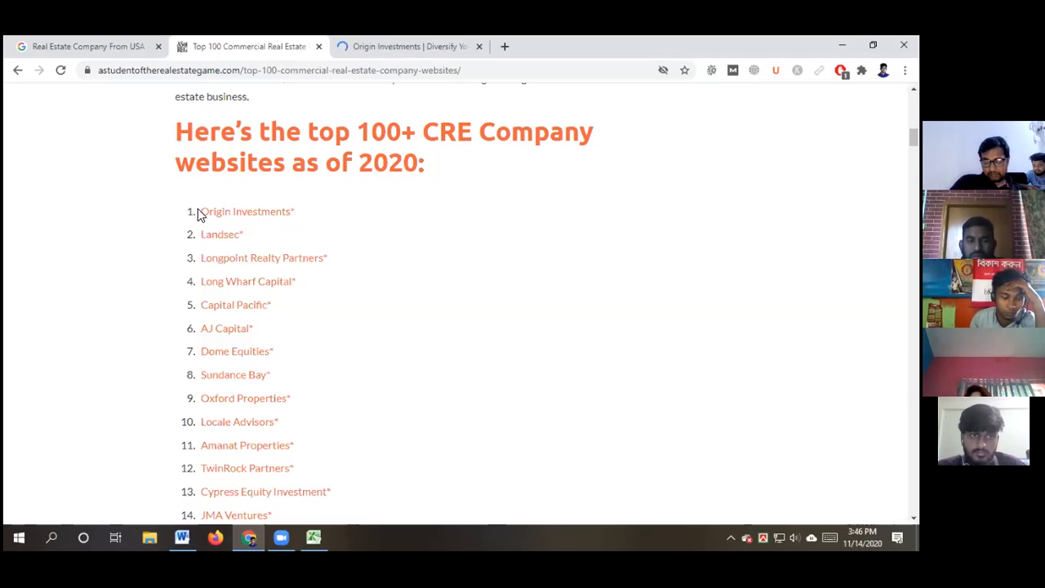
pyautogui.moveTo(198, 211); pyautogui.dragTo(291, 212)
pyautogui.hotkey('ctrl', 'c')
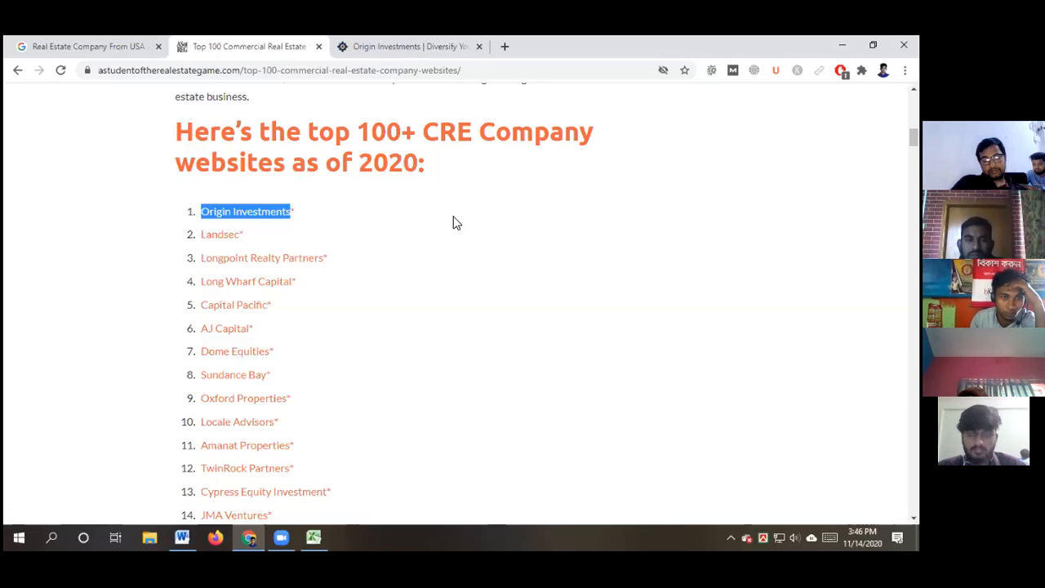
# Paste 'Origin Investments' into D5 under Company Name and autofit column D to fit it
pyautogui.click(313, 536)
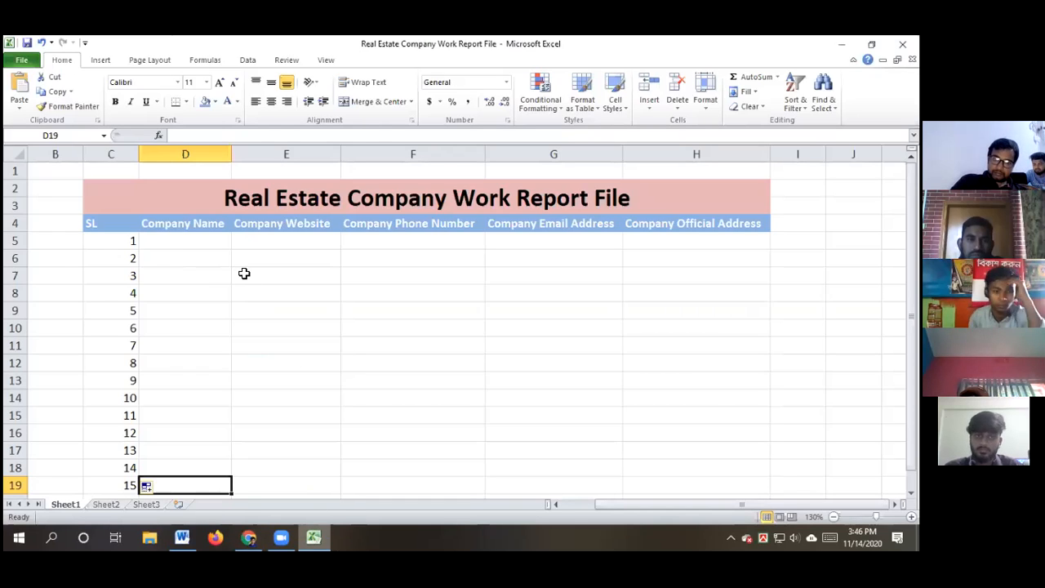
pyautogui.click(179, 239)
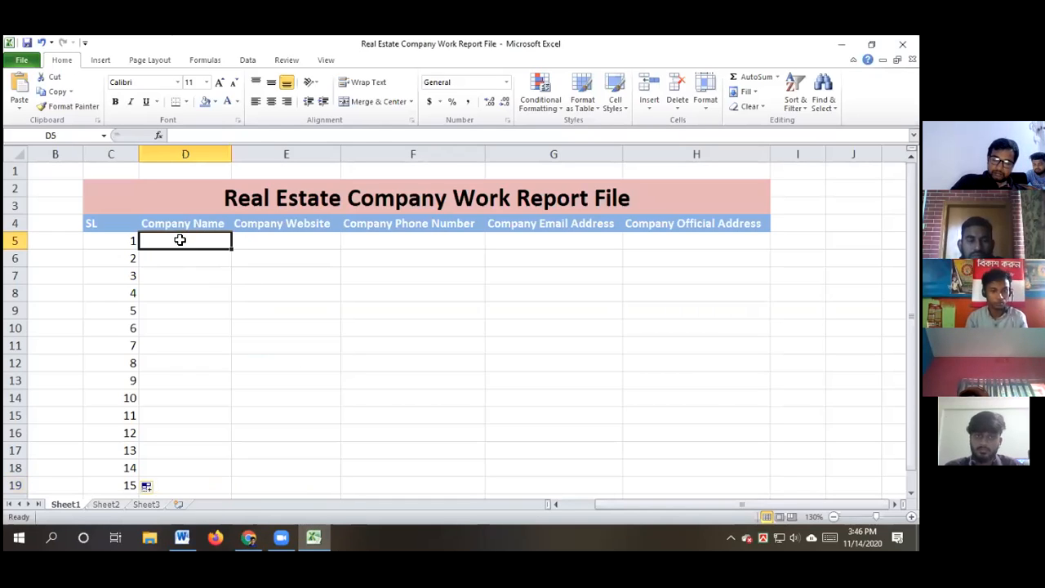
pyautogui.doubleClick(179, 239)
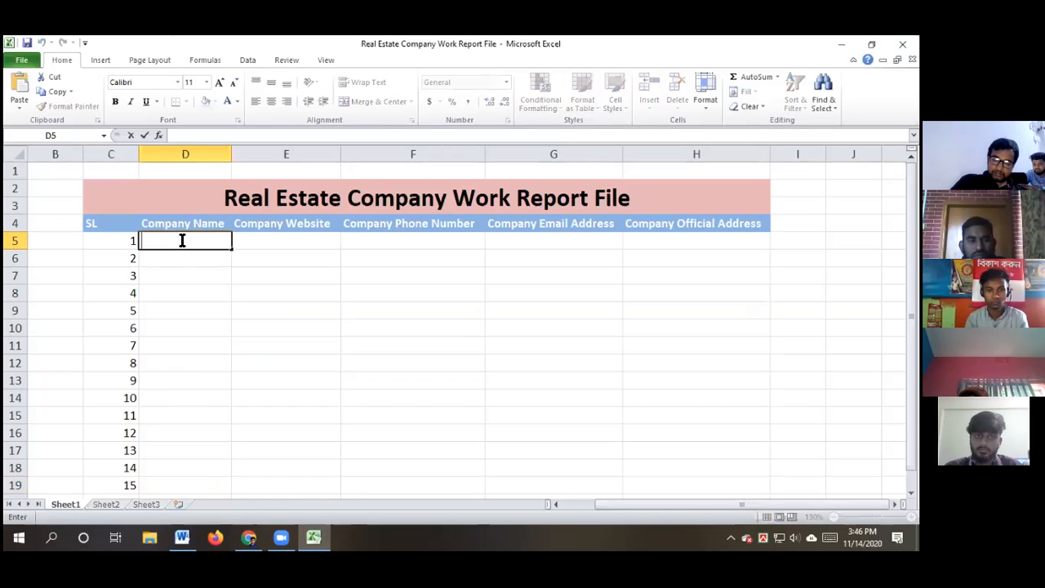
pyautogui.hotkey('ctrl', 'v')
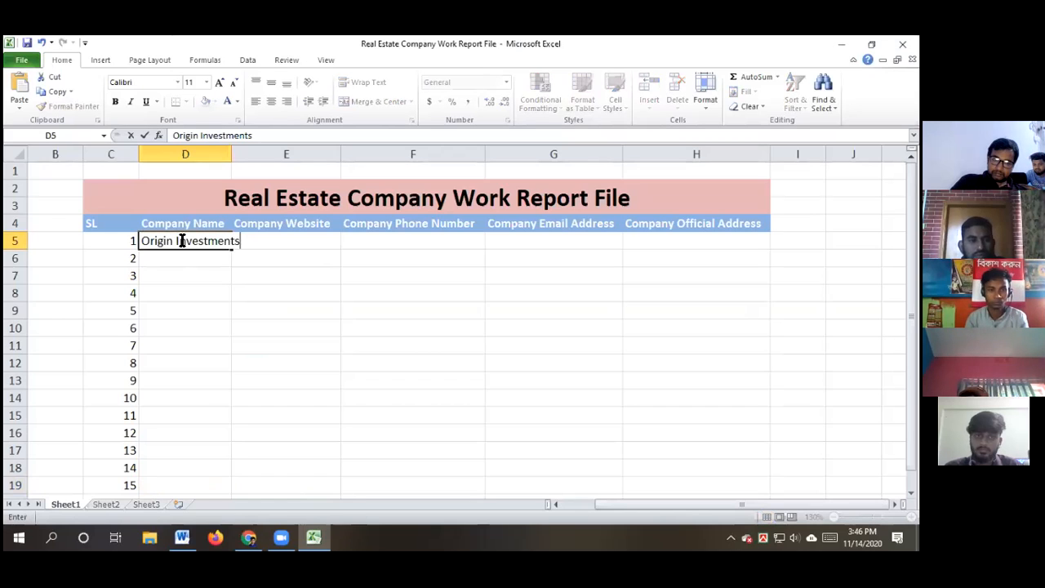
pyautogui.click(403, 396)
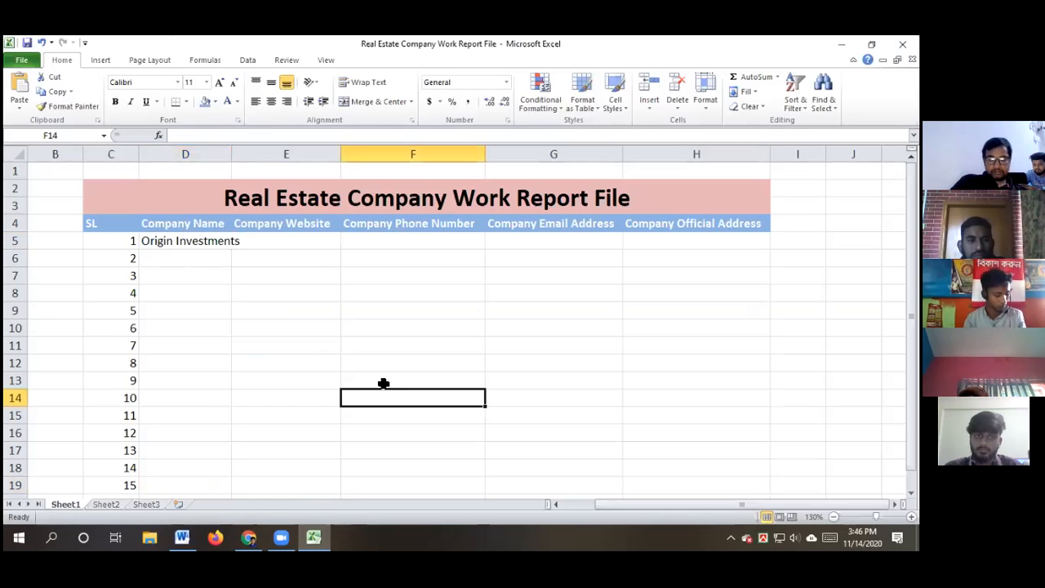
pyautogui.doubleClick(231, 153)
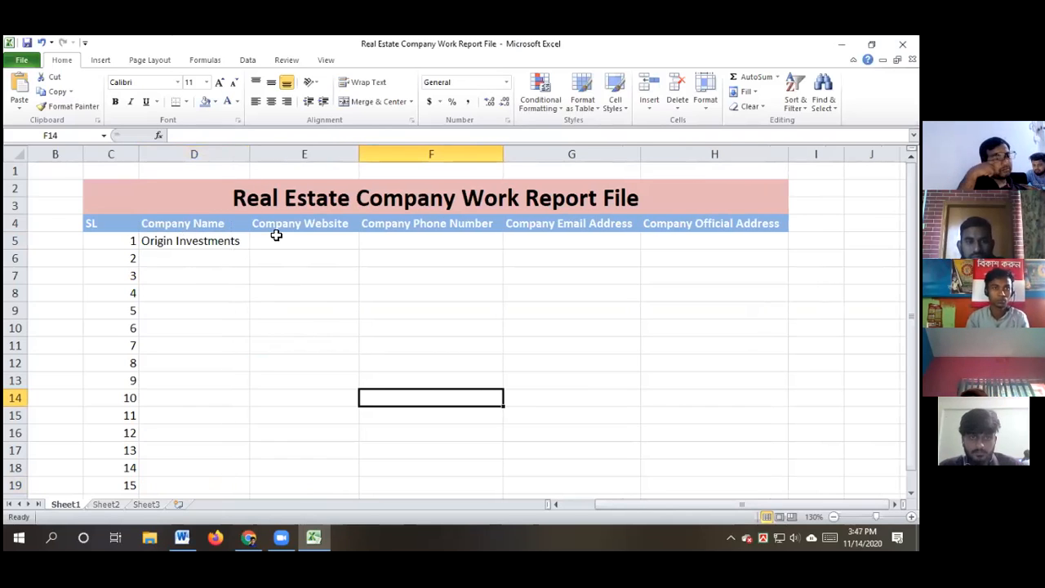
pyautogui.click(248, 538)
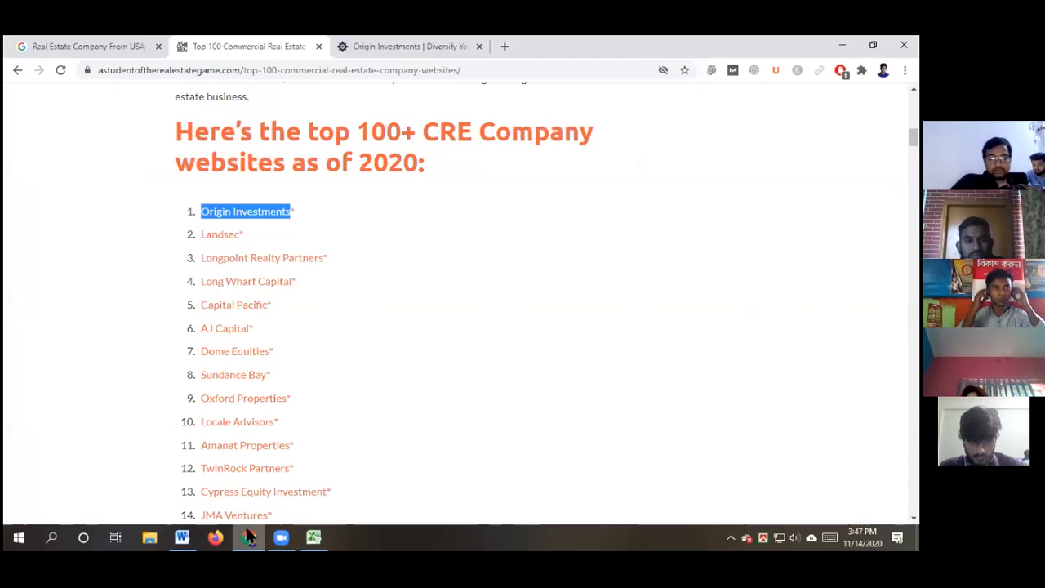
# Select the Origin Investments homepage web address from its browser tab for copying
pyautogui.click(388, 46)
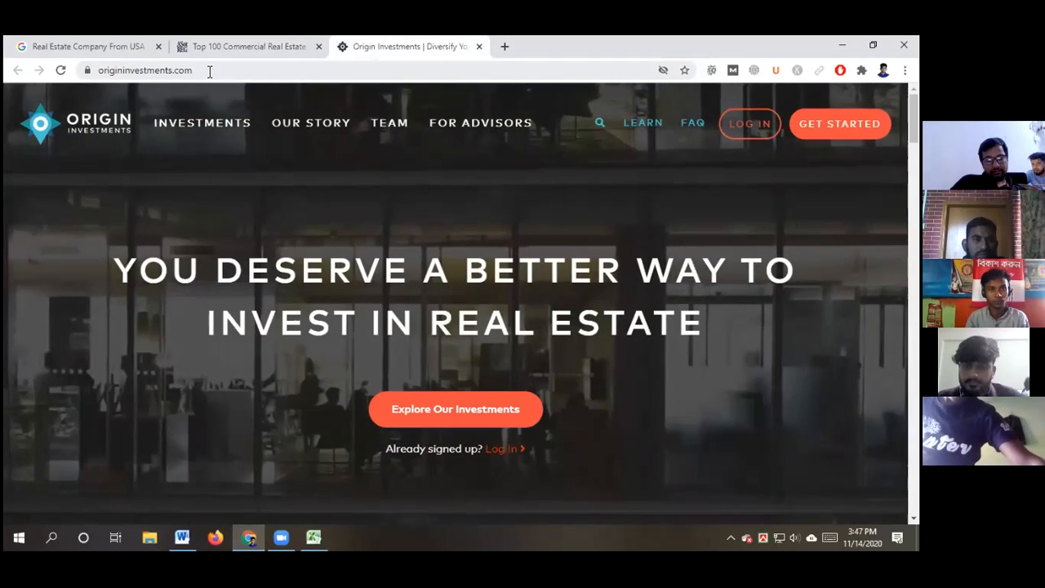
pyautogui.click(212, 71)
pyautogui.hotkey('ctrl', 'c')
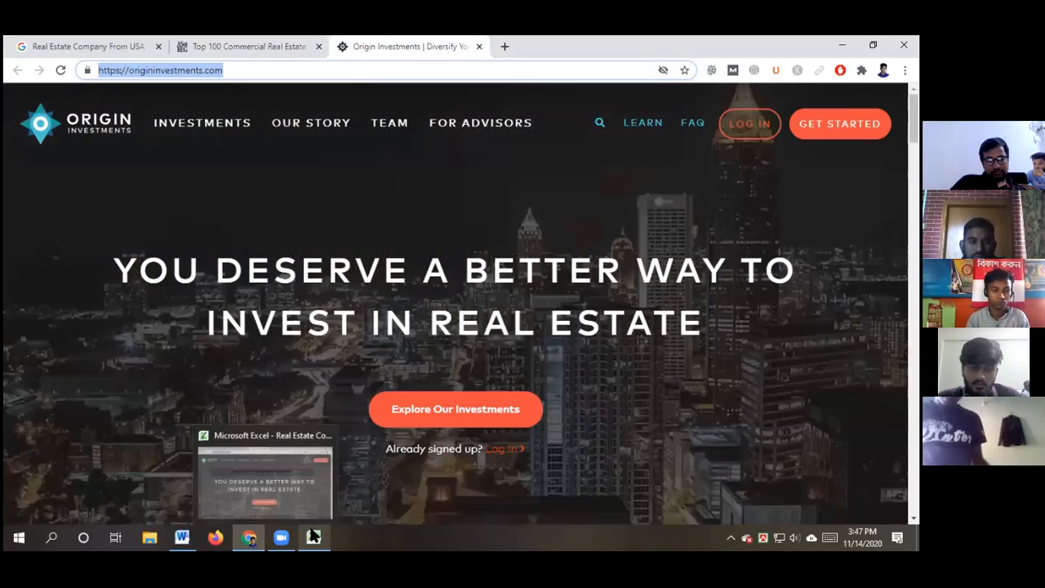
pyautogui.click(313, 537)
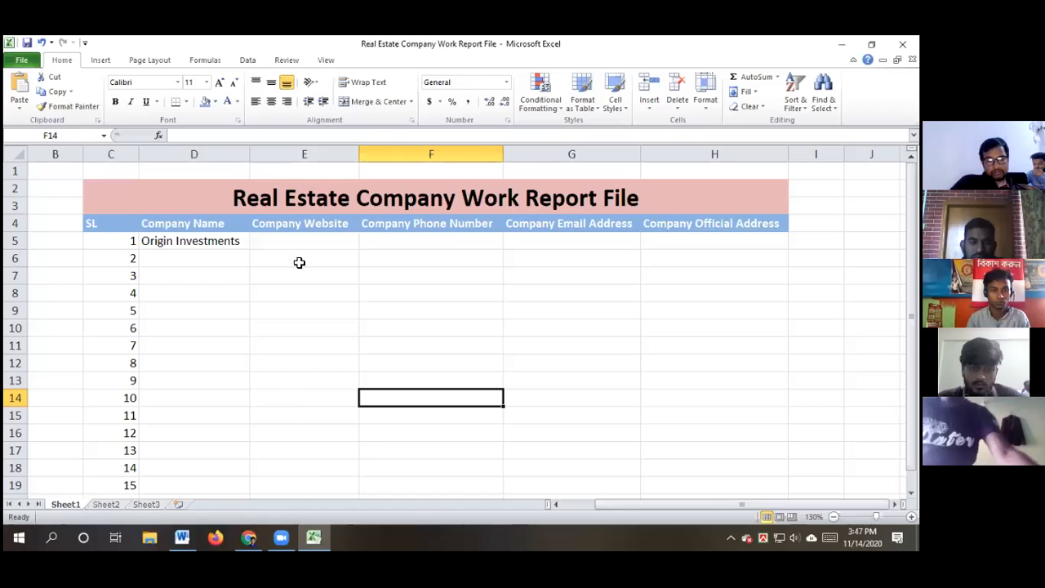
pyautogui.doubleClick(289, 240)
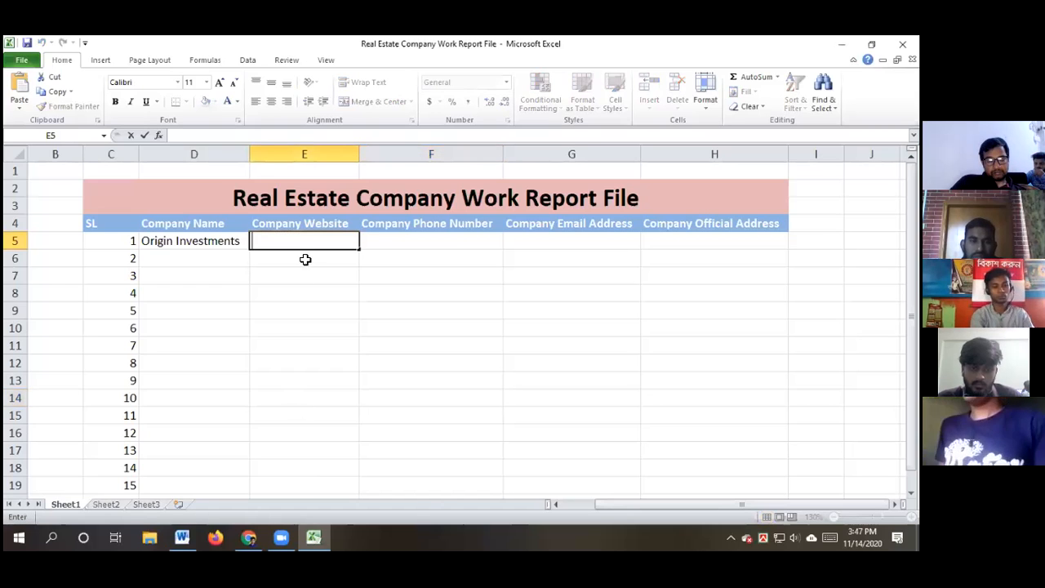
pyautogui.hotkey('ctrl', 'v')
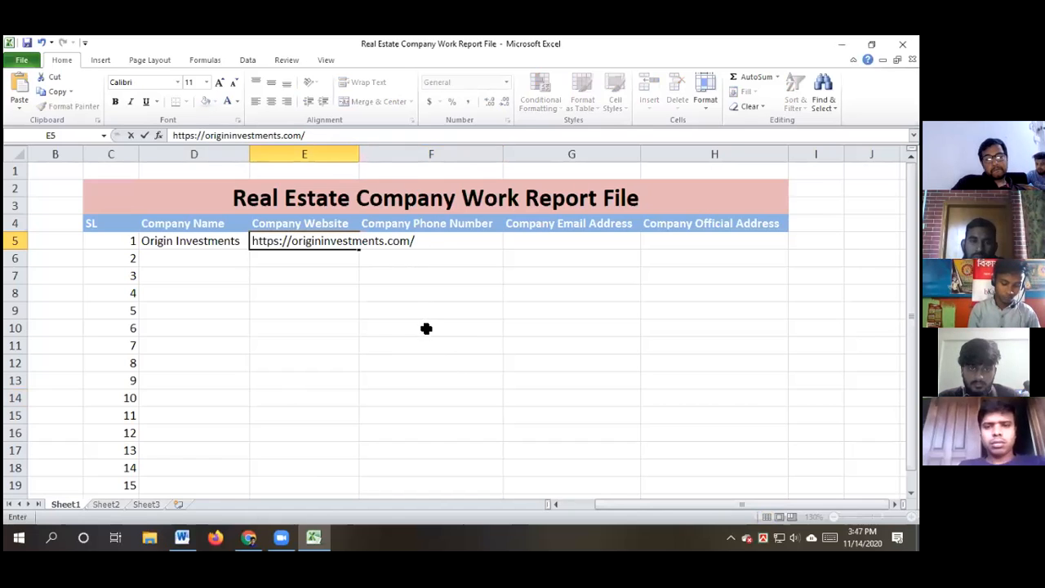
pyautogui.click(427, 361)
pyautogui.click(426, 328)
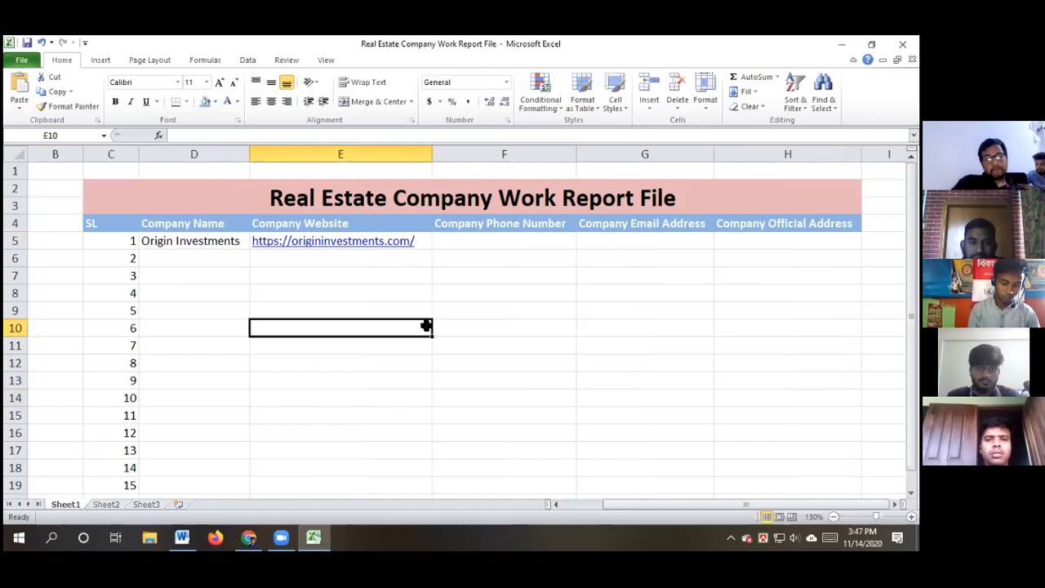
pyautogui.click(249, 537)
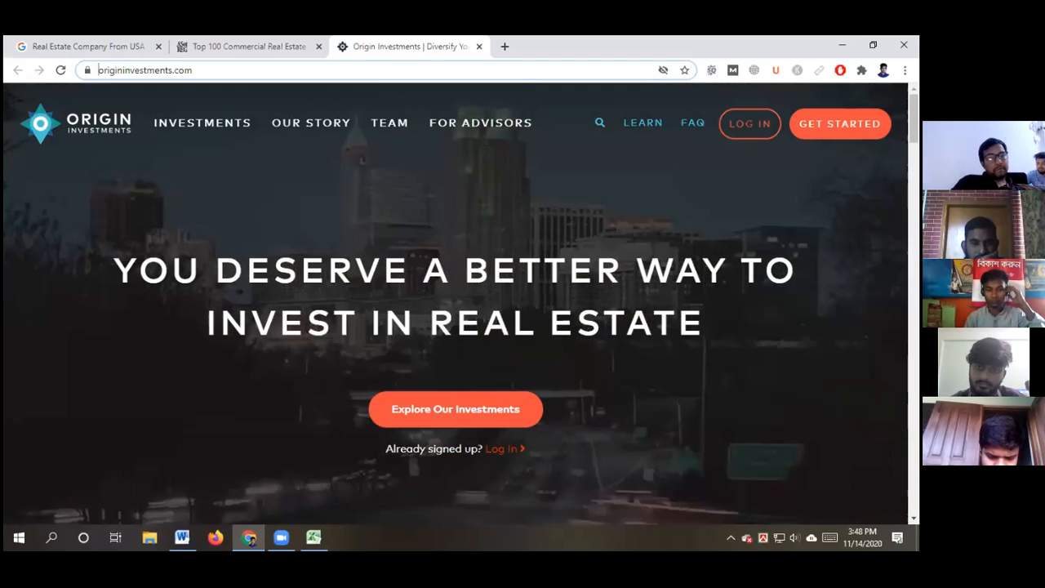
# Scroll the Origin Investments homepage down past 'Create Your Origin Account' to the footer
pyautogui.scroll(-5, 455, 302)
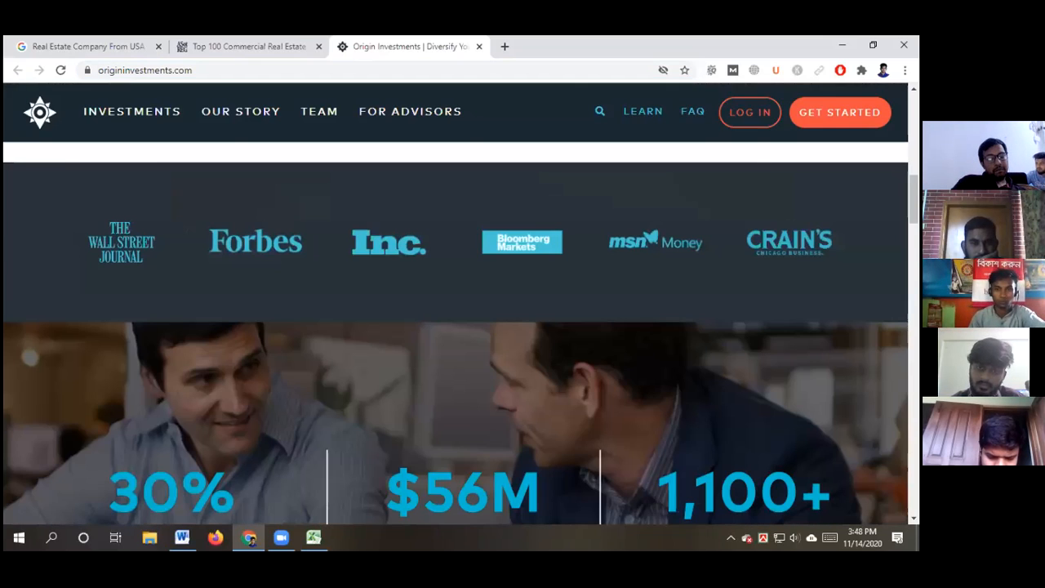
pyautogui.scroll(-5, 455, 333)
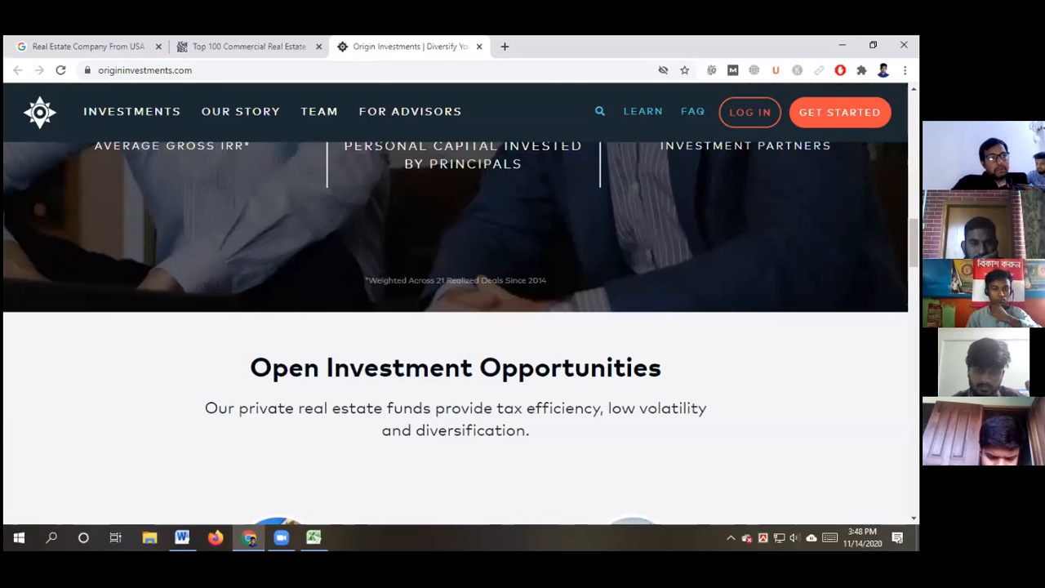
pyautogui.scroll(-5, 455, 334)
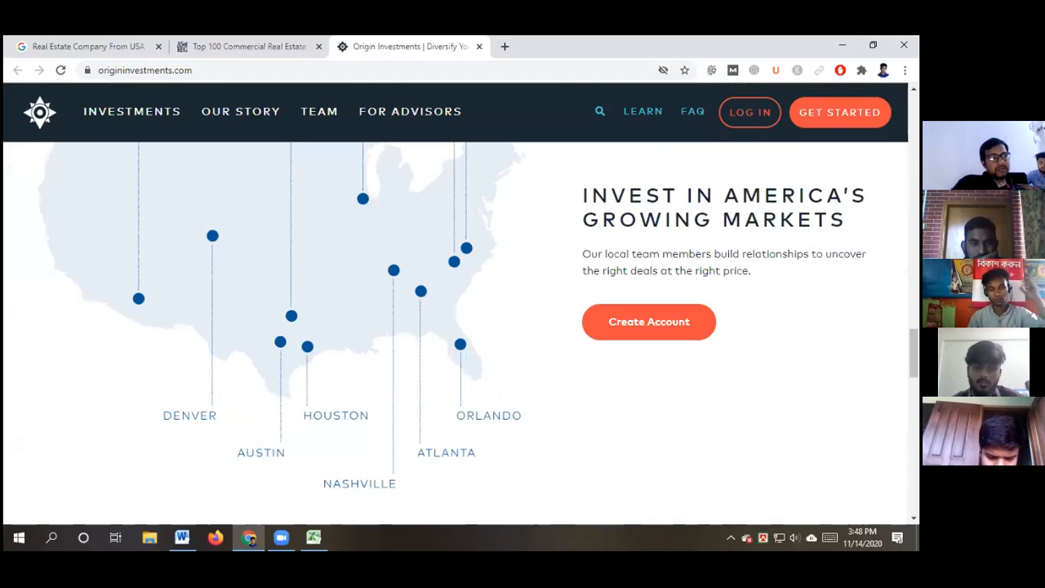
pyautogui.scroll(-4, 457, 333)
pyautogui.scroll(-1, 457, 333)
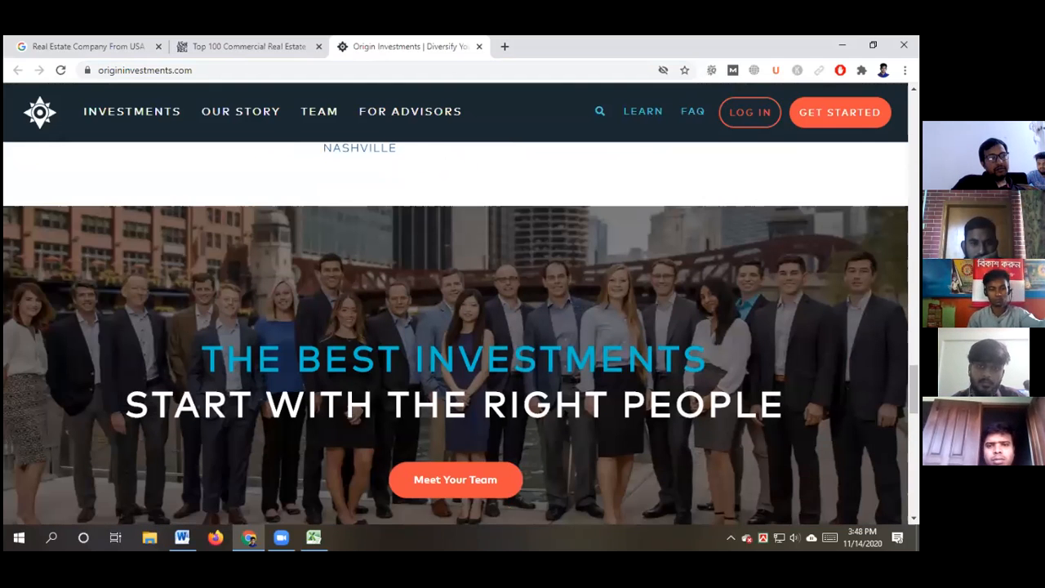
pyautogui.scroll(-3, 457, 333)
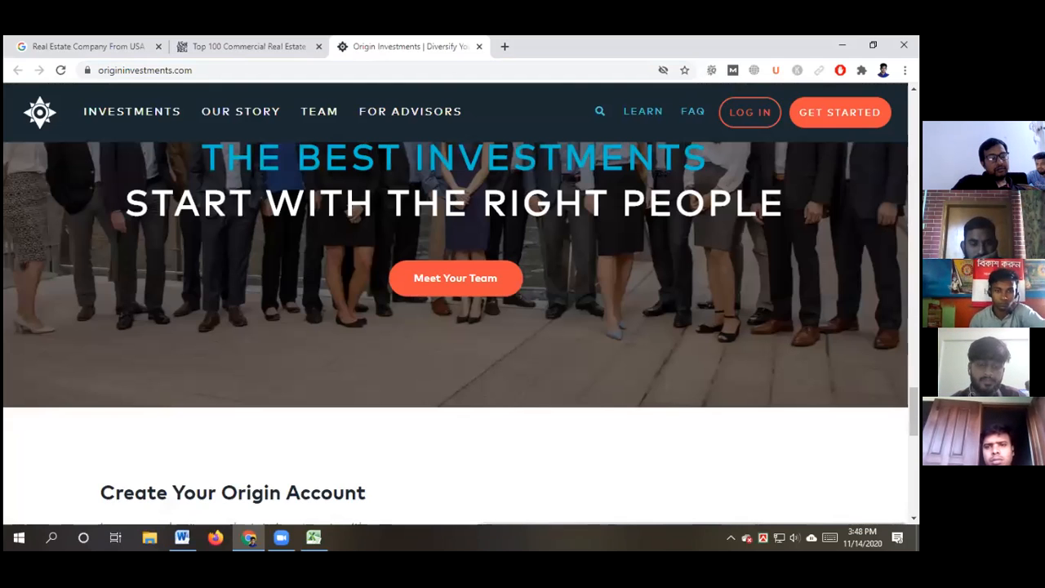
pyautogui.scroll(-1, 457, 333)
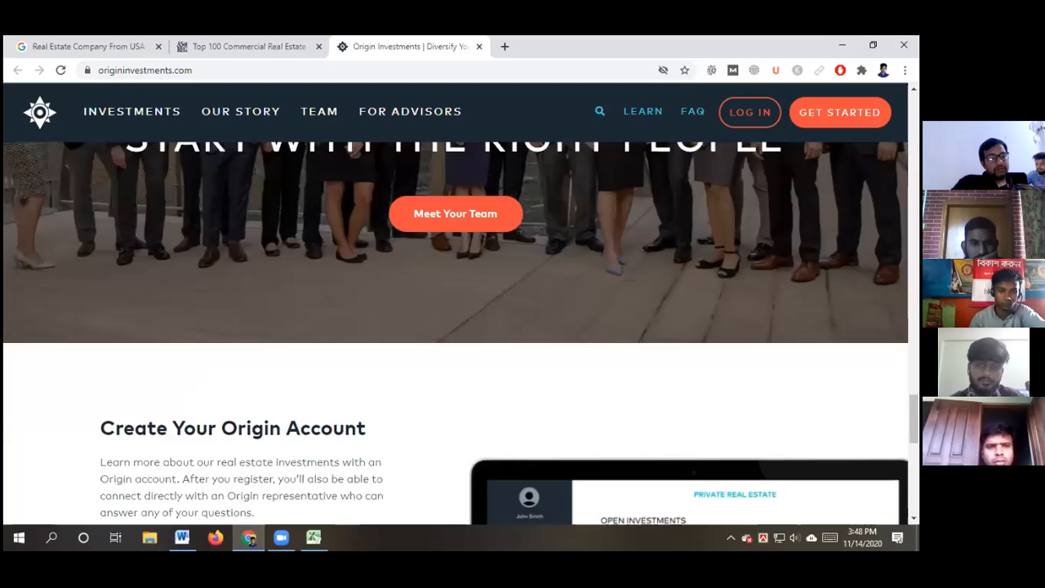
pyautogui.scroll(-2, 457, 333)
pyautogui.scroll(-2, 457, 333)
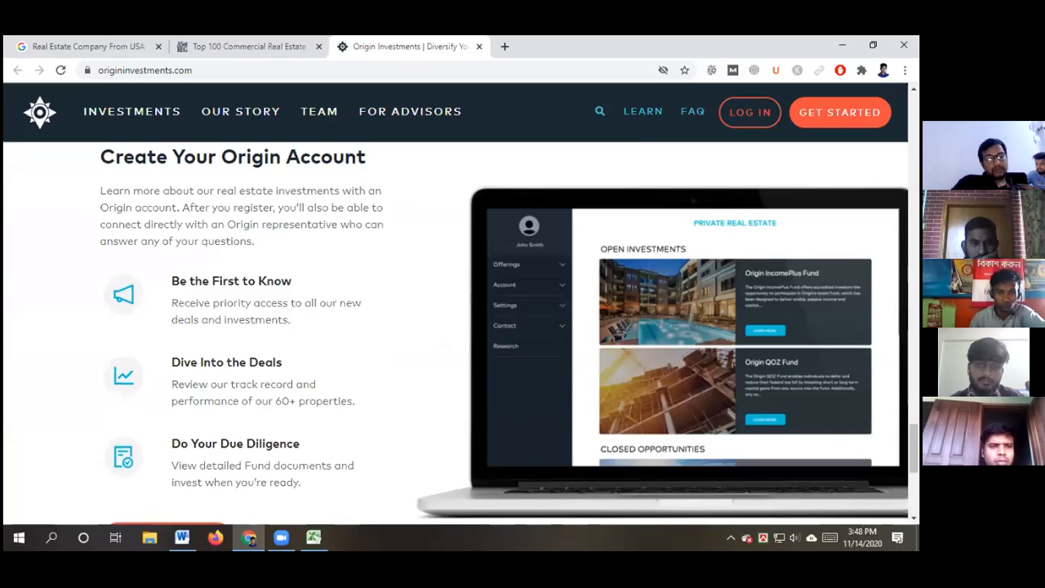
pyautogui.scroll(-3, 457, 333)
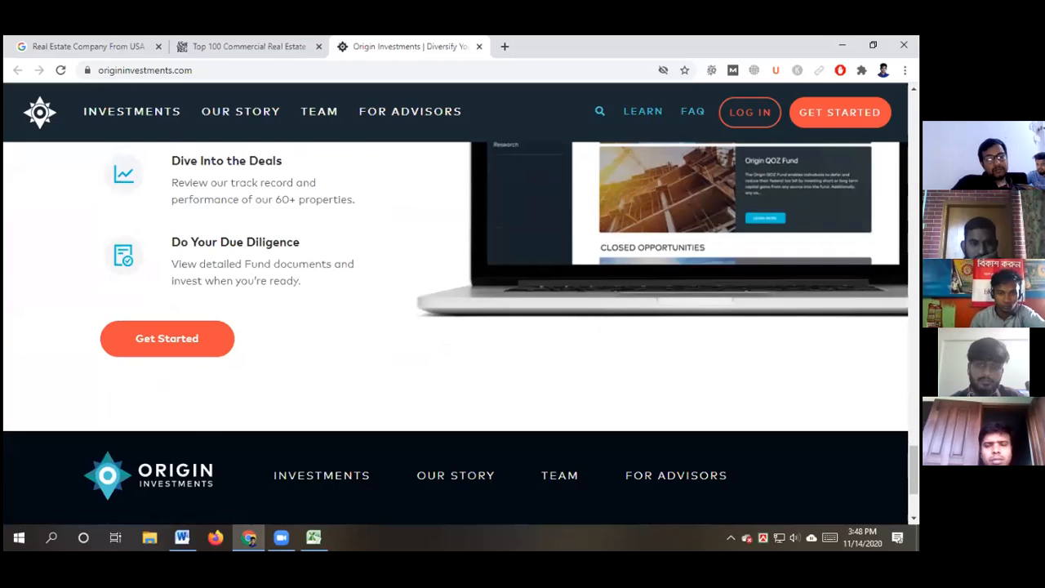
pyautogui.scroll(-2, 458, 333)
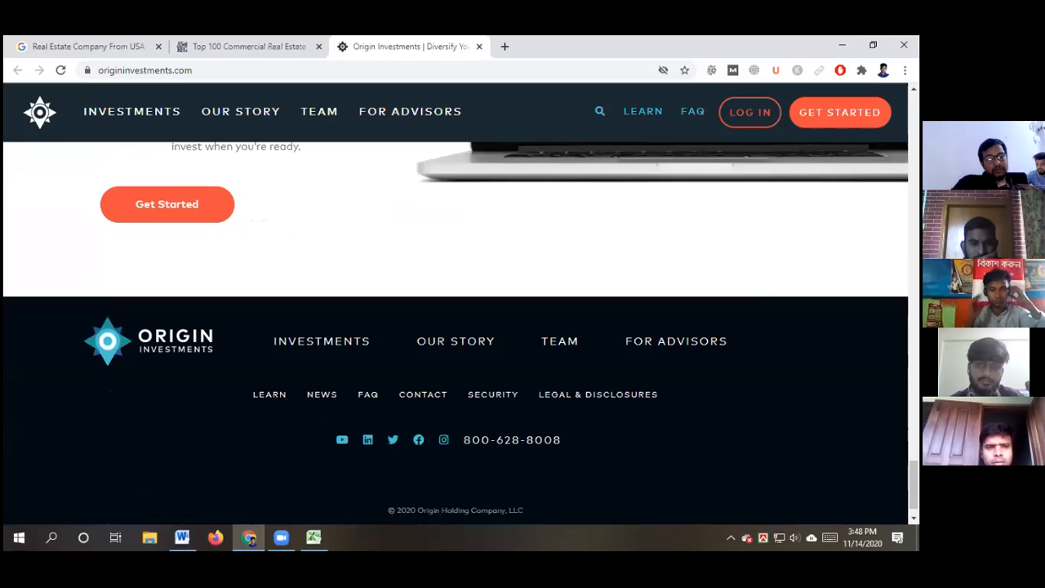
# Copy the Chicago headquarters phone number from the Origin Investments contact page's Our Offices section
pyautogui.click(423, 397)
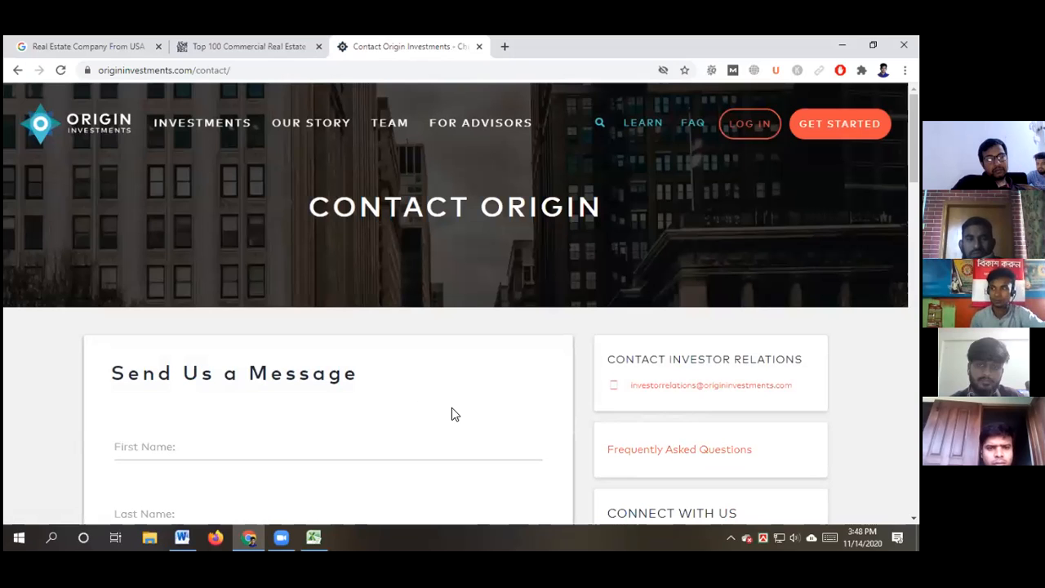
pyautogui.scroll(-1, 451, 408)
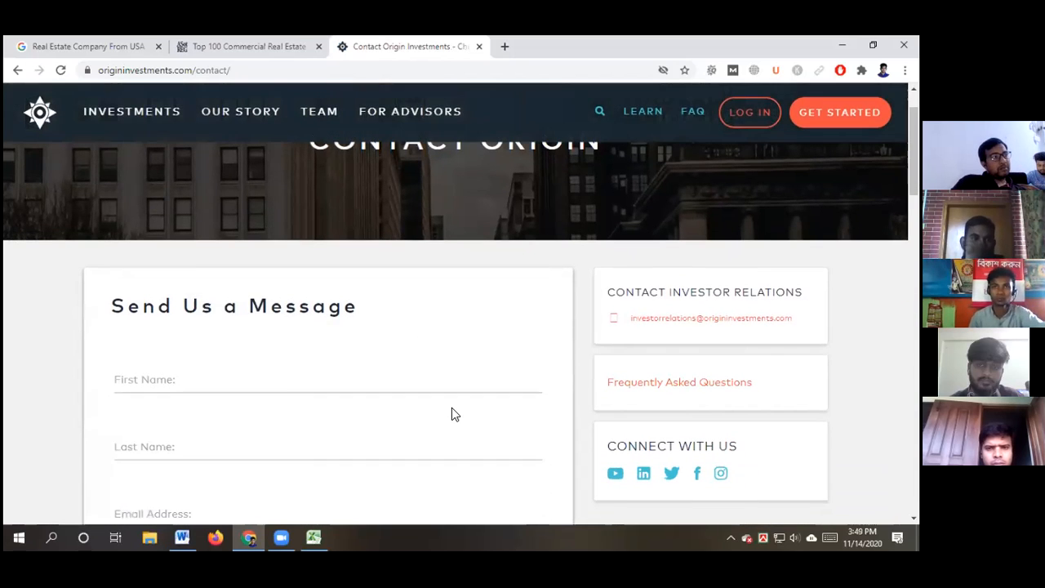
pyautogui.scroll(-4, 451, 408)
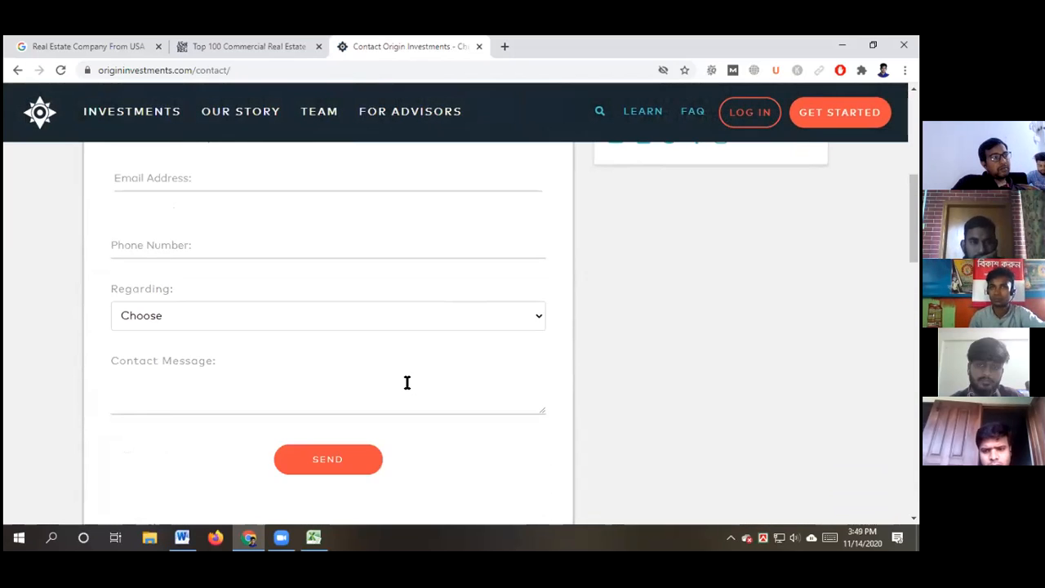
pyautogui.scroll(-4, 406, 382)
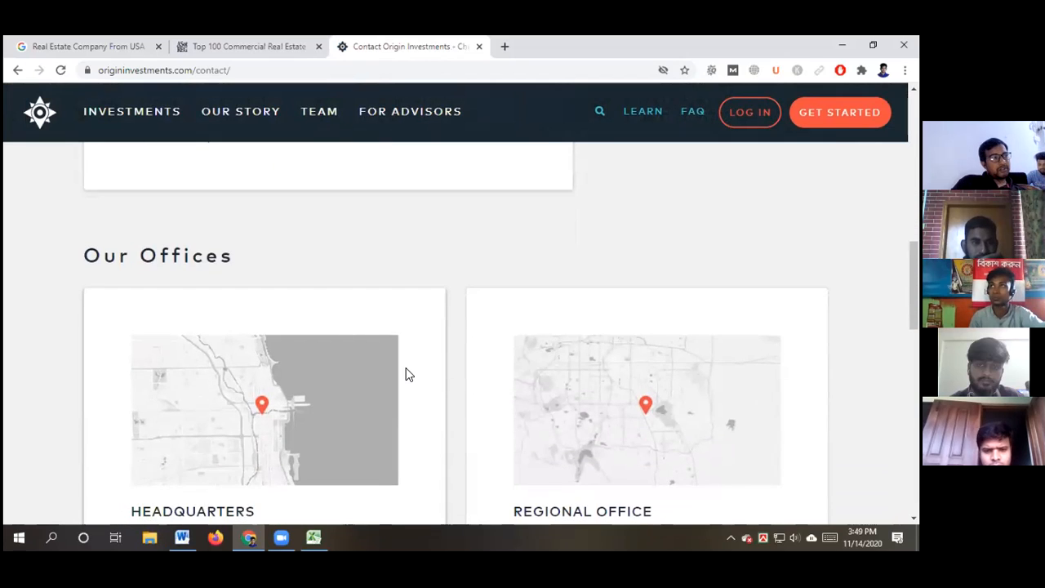
pyautogui.scroll(-2, 406, 375)
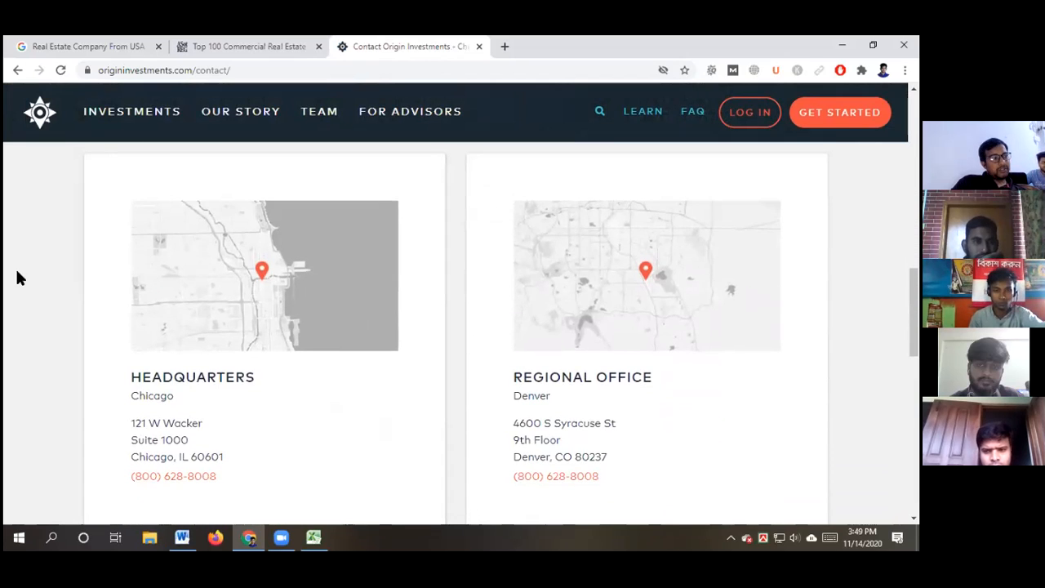
pyautogui.scroll(-1, 21, 278)
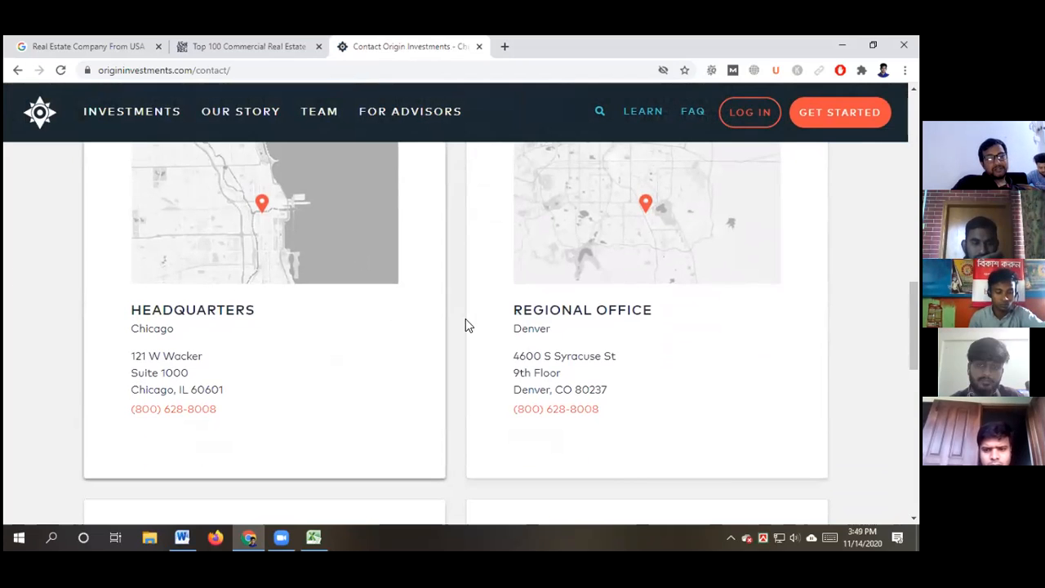
pyautogui.scroll(-4, 37, 306)
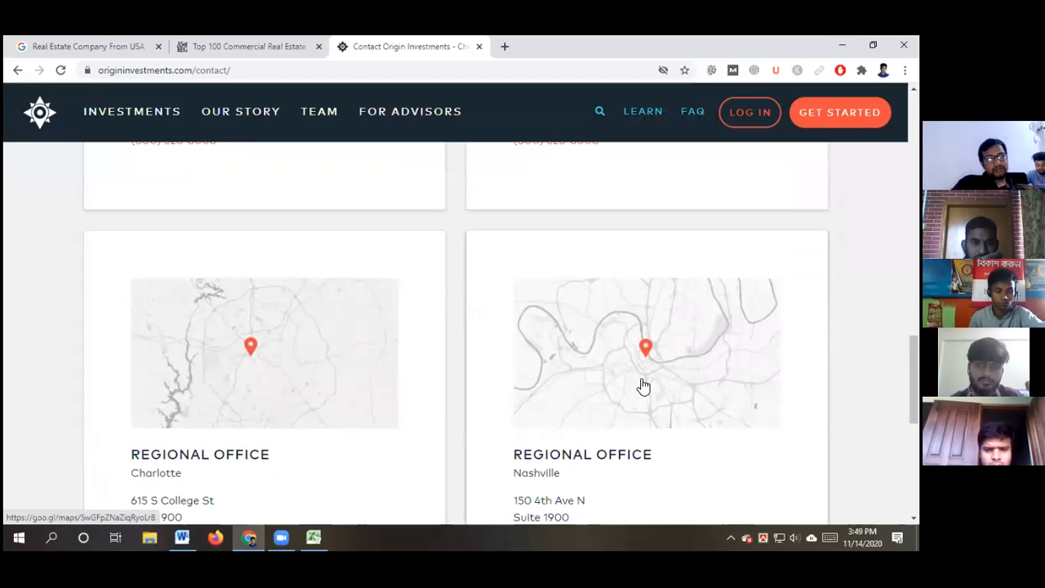
pyautogui.scroll(3, 718, 392)
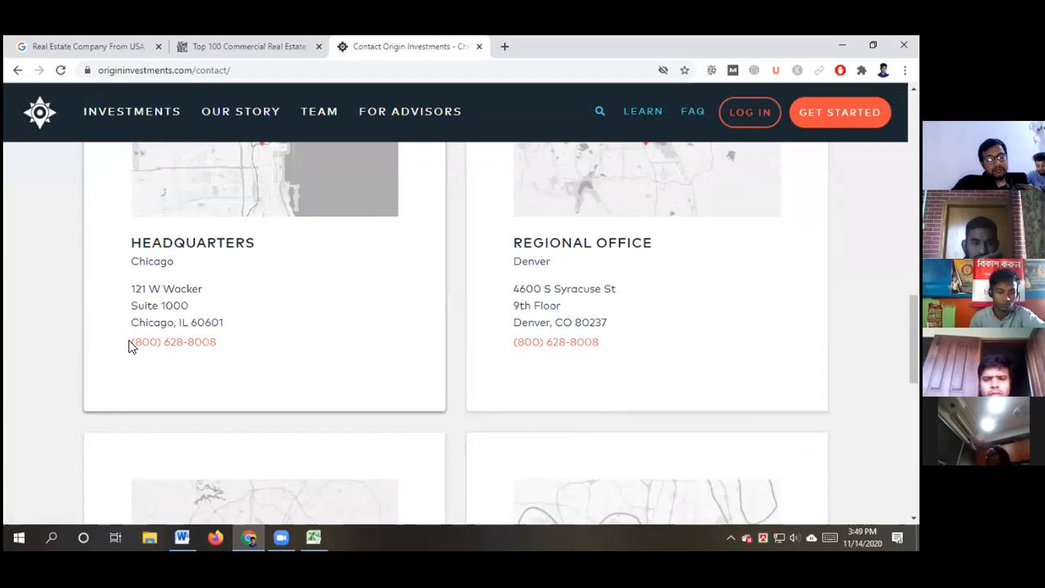
pyautogui.moveTo(129, 347); pyautogui.dragTo(221, 347)
pyautogui.hotkey('ctrl', 'c')
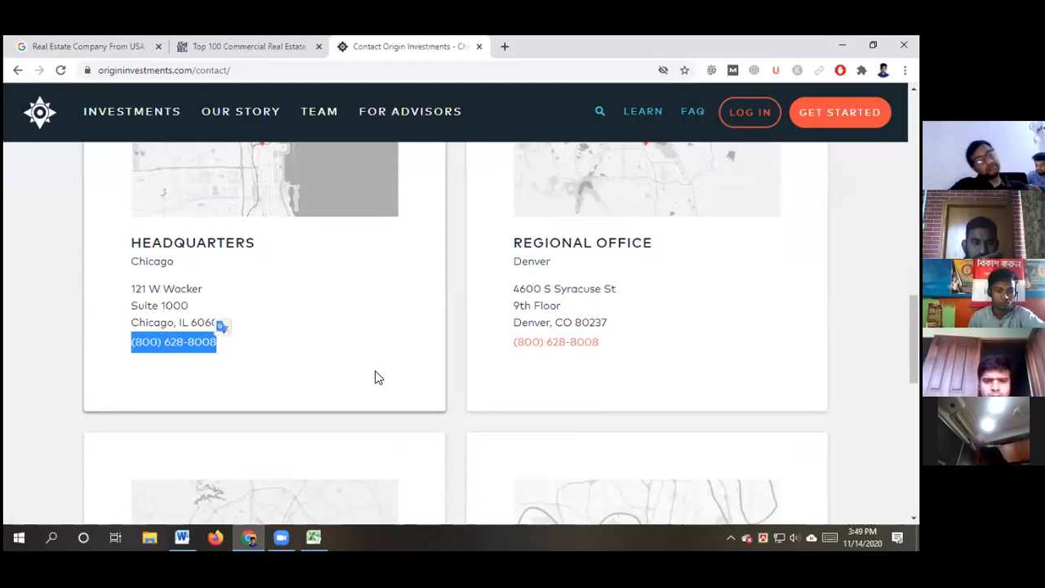
pyautogui.click(314, 536)
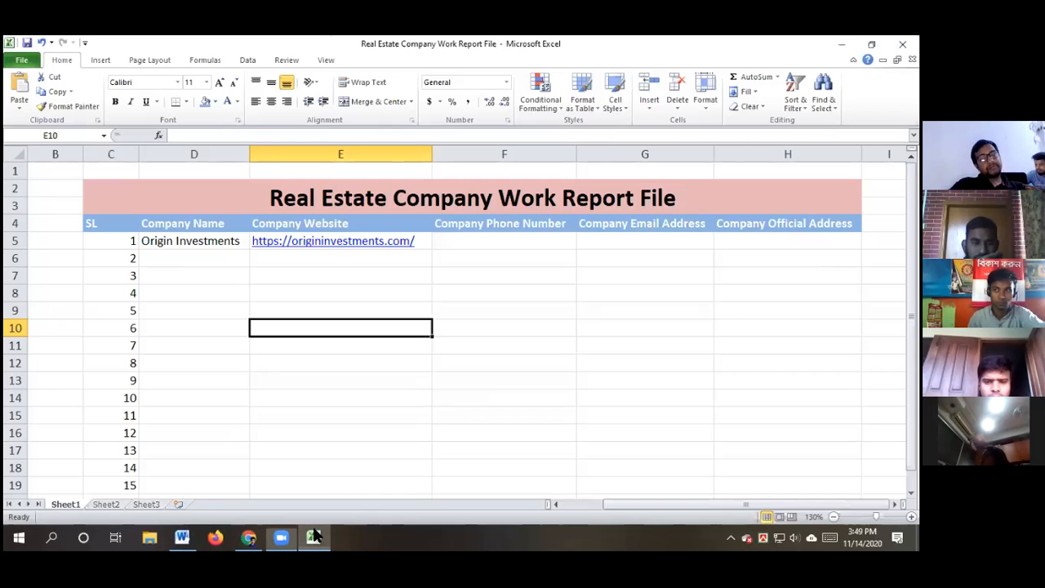
# Paste the headquarters phone number into F5 under Company Phone Number
pyautogui.doubleClick(471, 239)
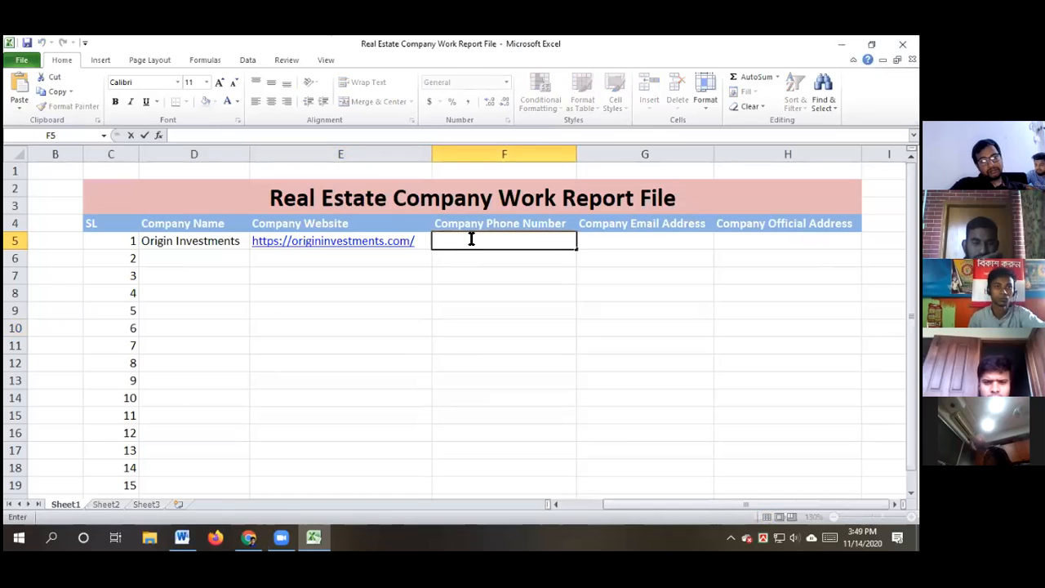
pyautogui.hotkey('ctrl', 'v')
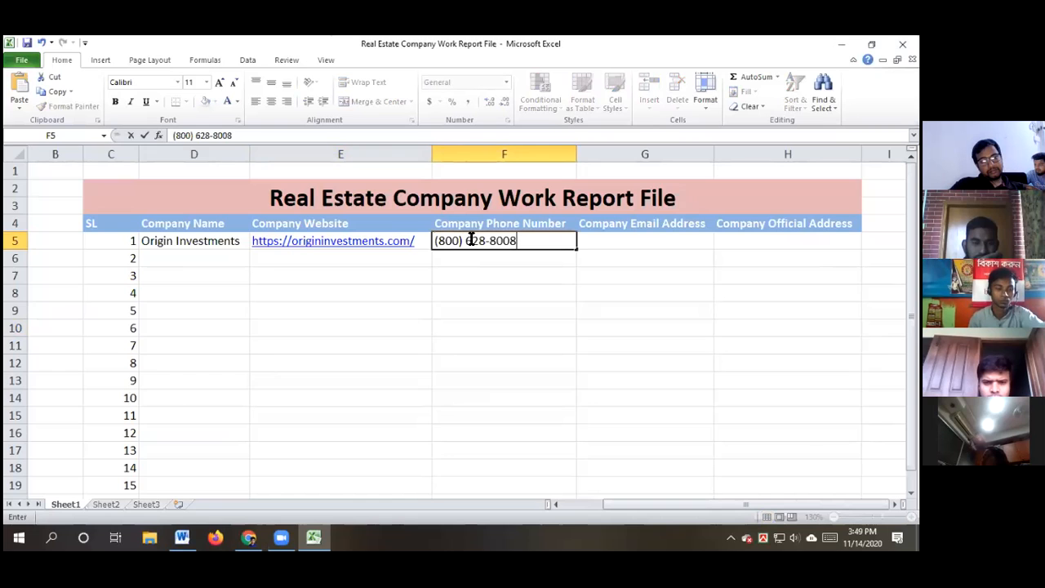
pyautogui.click(474, 304)
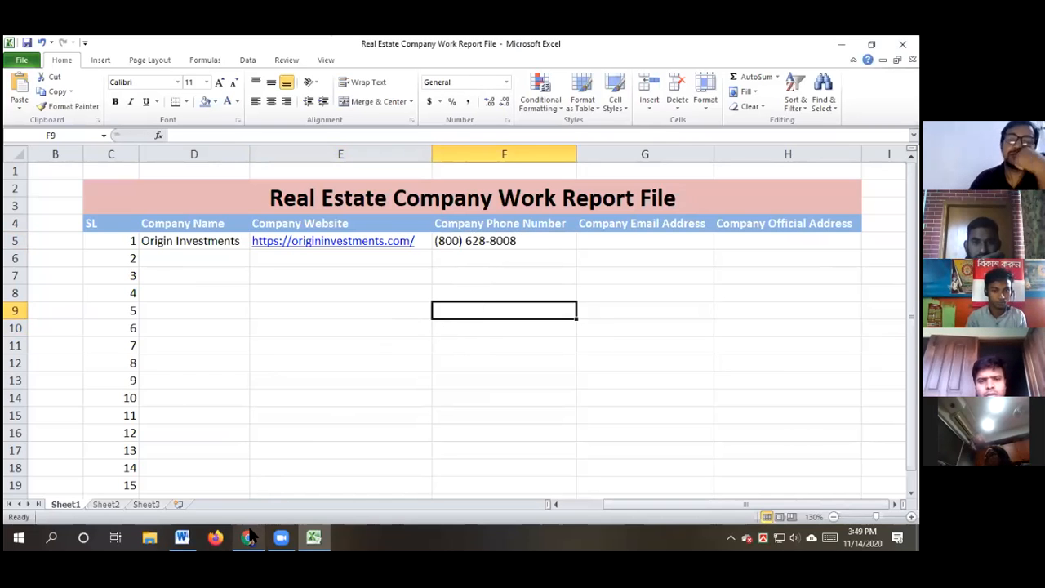
# Copy the investor relations e-mail address from the contact page's Contact Investor Relations link
pyautogui.click(248, 537)
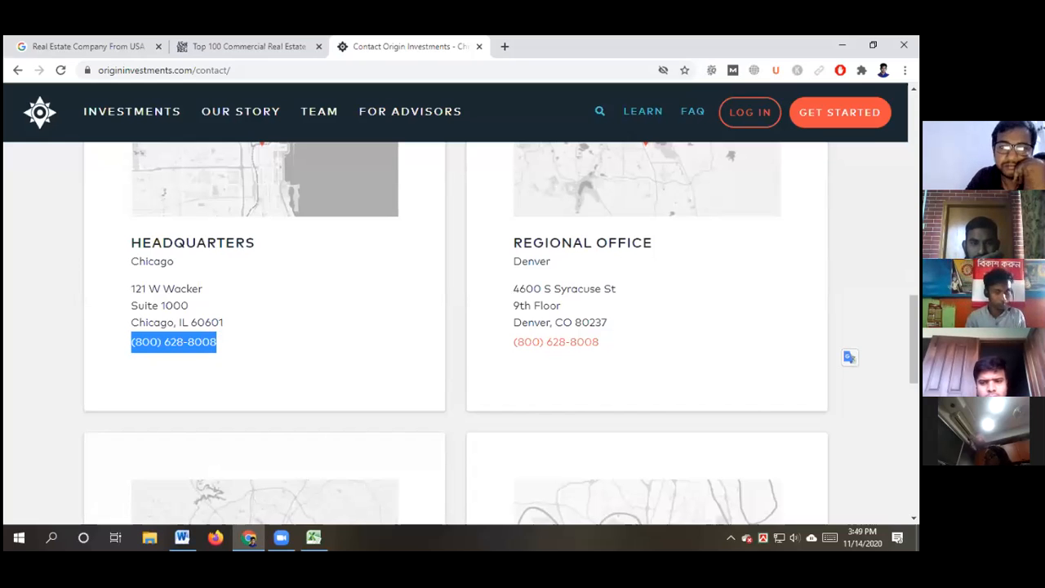
pyautogui.scroll(1, 454, 327)
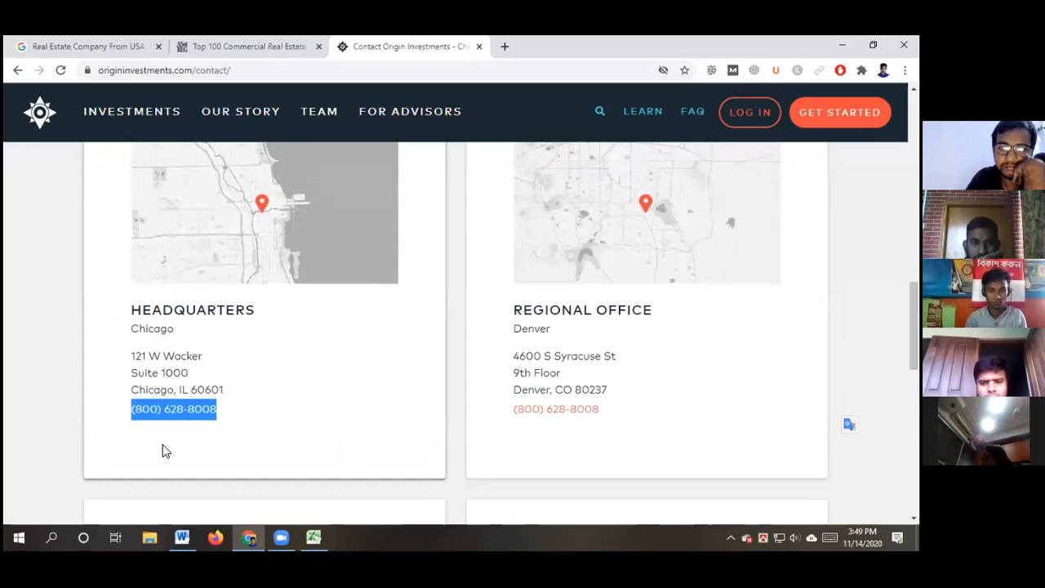
pyautogui.click(343, 390)
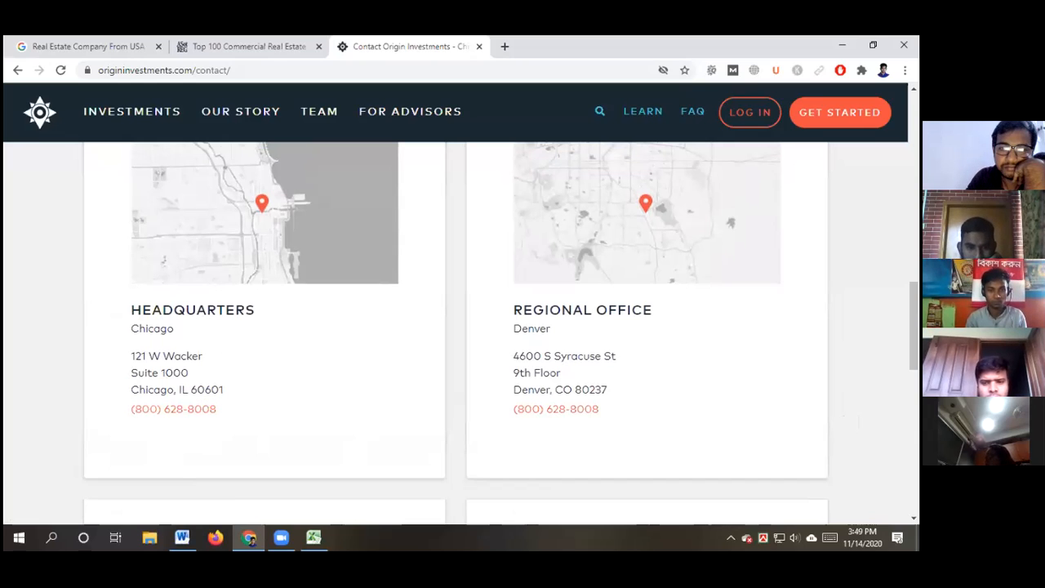
pyautogui.scroll(1, 245, 406)
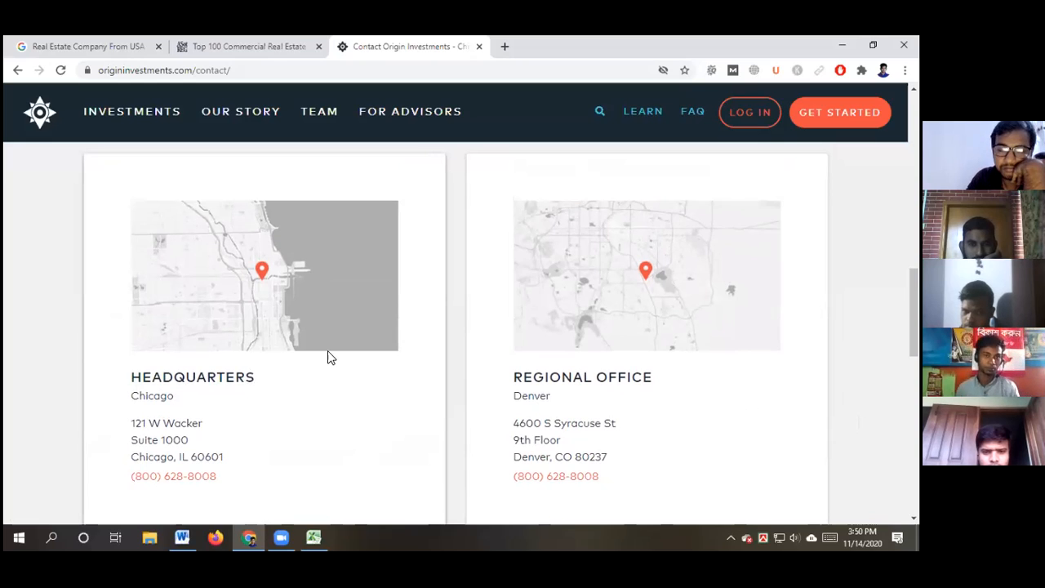
pyautogui.scroll(10, 490, 335)
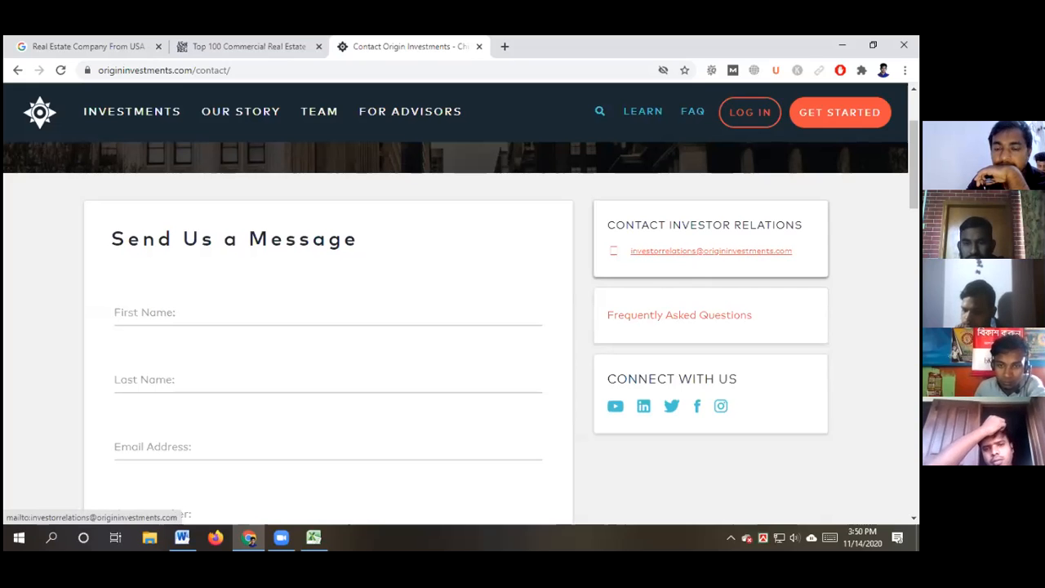
pyautogui.click(699, 257)
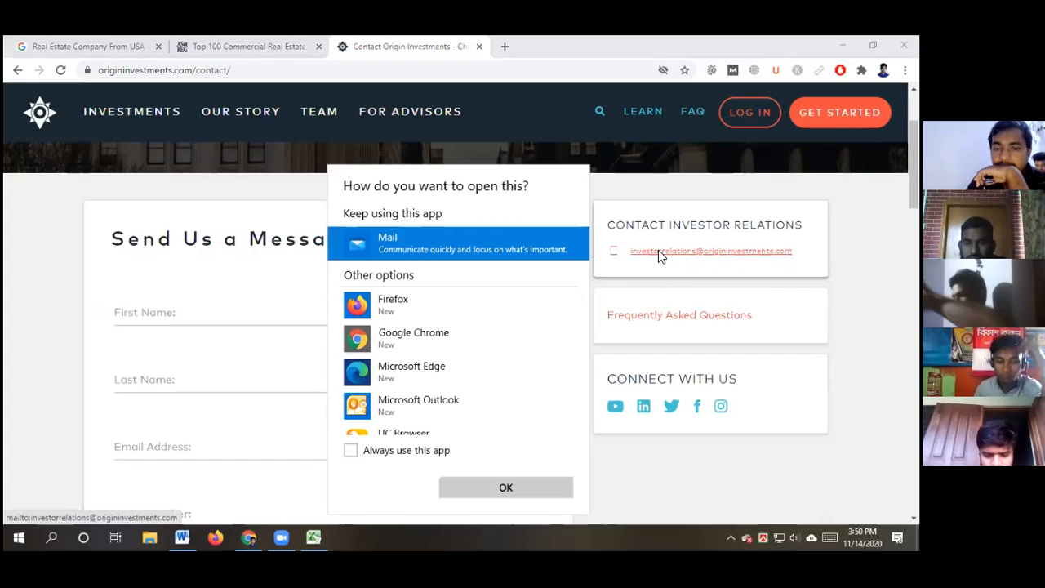
pyautogui.click(751, 272)
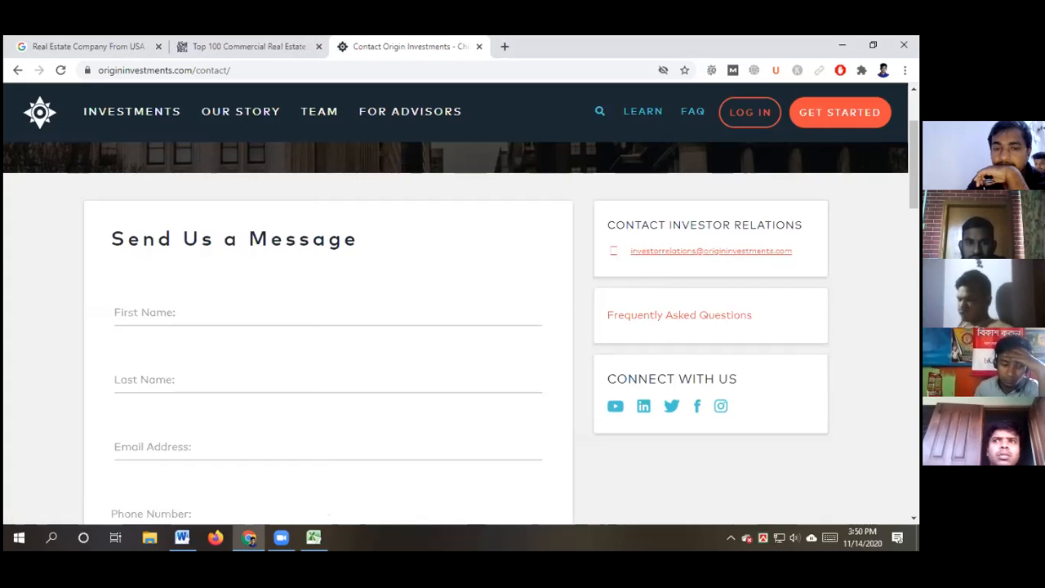
pyautogui.rightClick(696, 253)
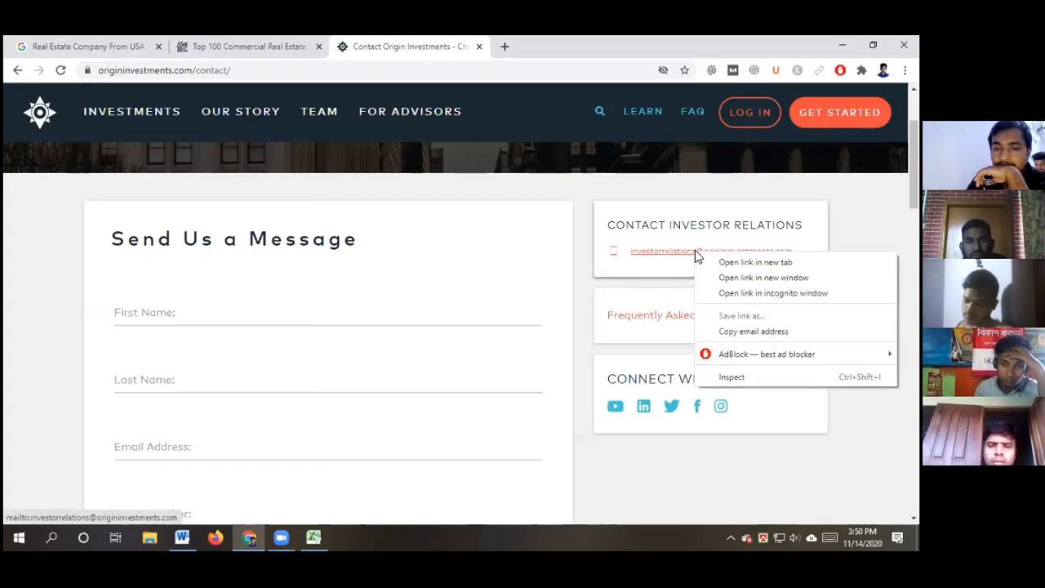
pyautogui.click(729, 331)
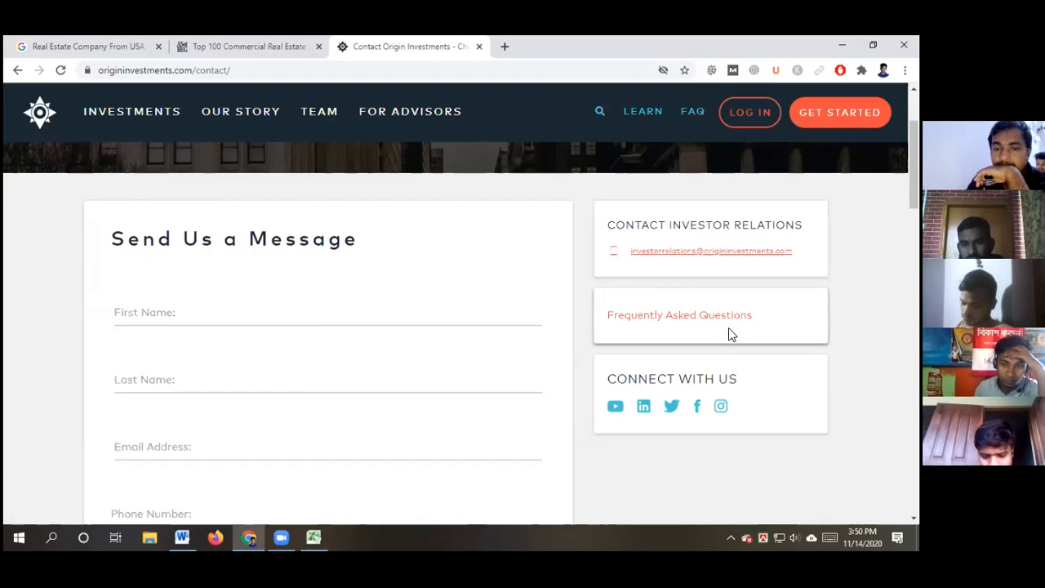
pyautogui.click(314, 536)
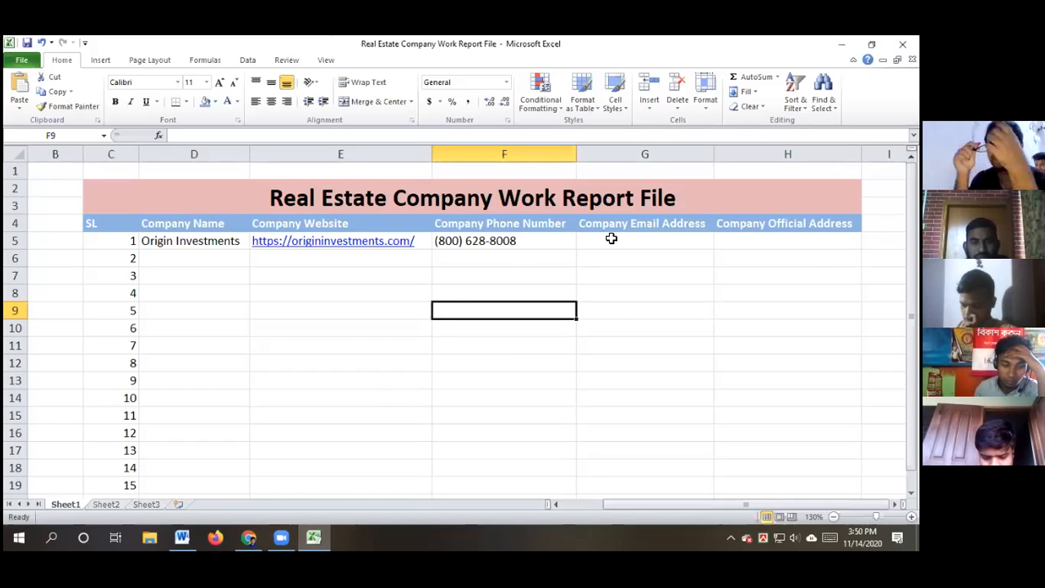
# Paste the investor relations e-mail address into G5 and autofit column G to fit it
pyautogui.click(619, 244)
pyautogui.doubleClick(619, 244)
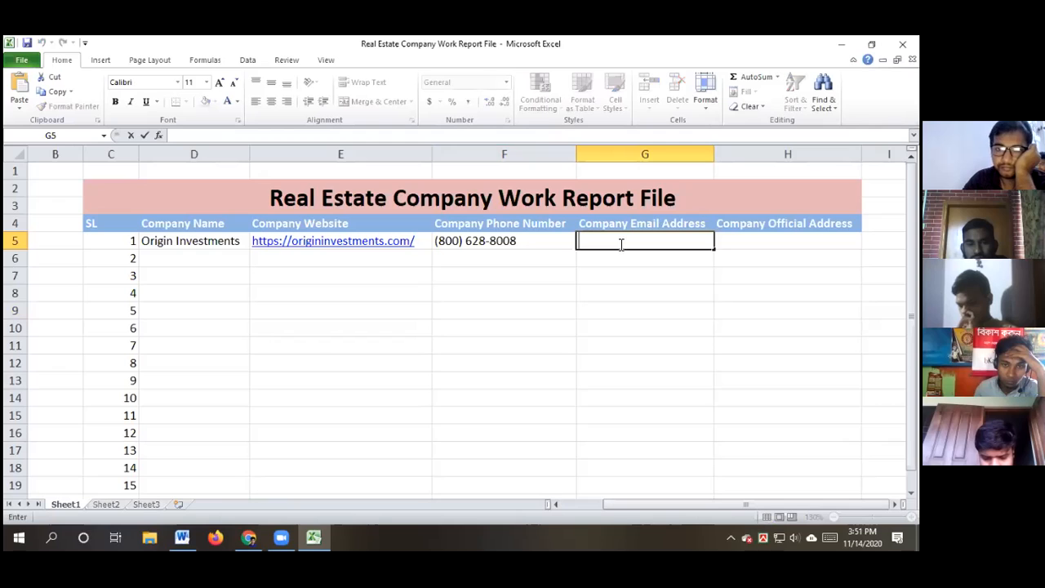
pyautogui.hotkey('ctrl', 'v')
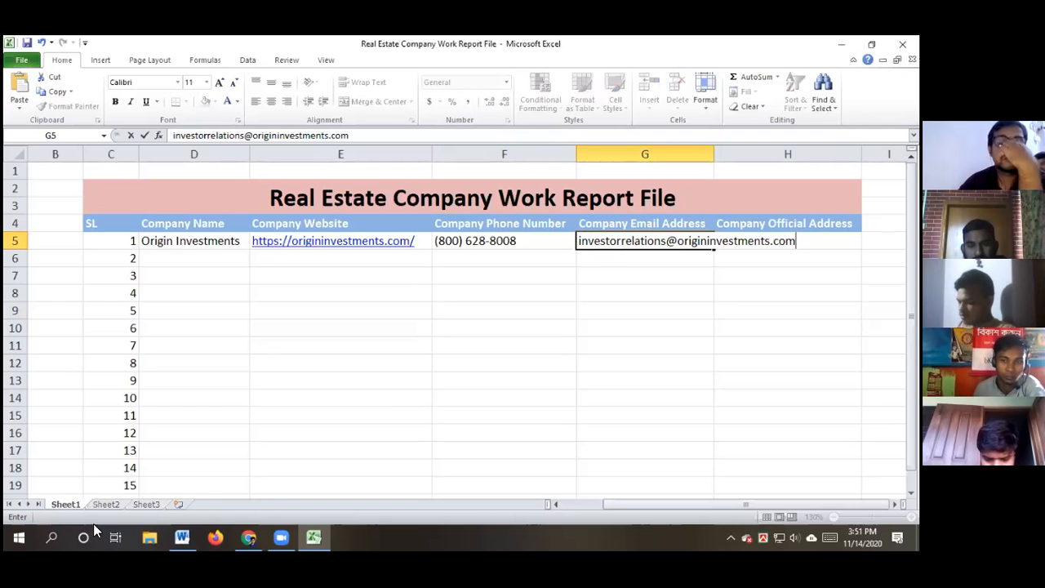
pyautogui.click(646, 324)
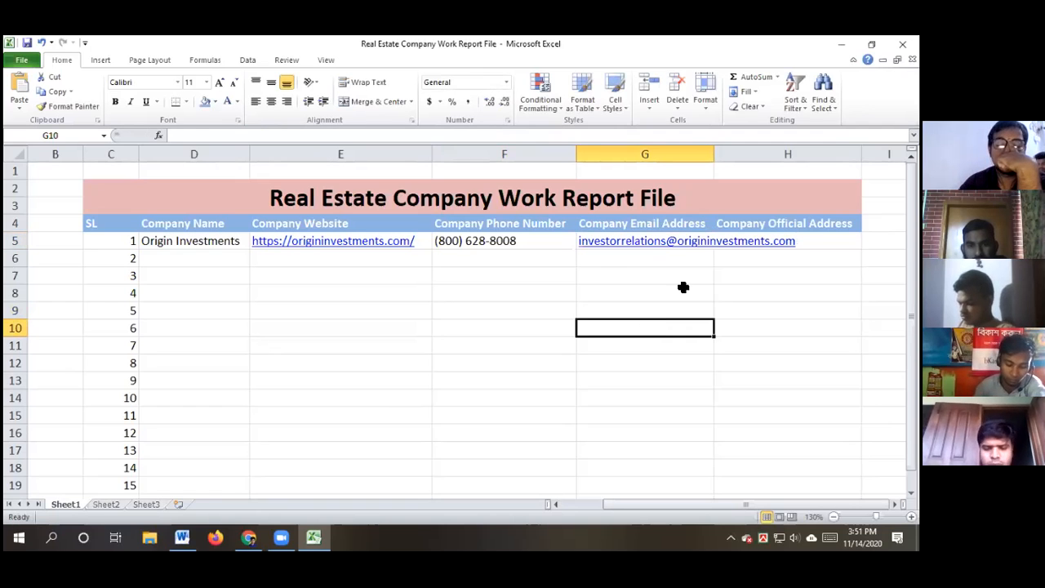
pyautogui.doubleClick(715, 153)
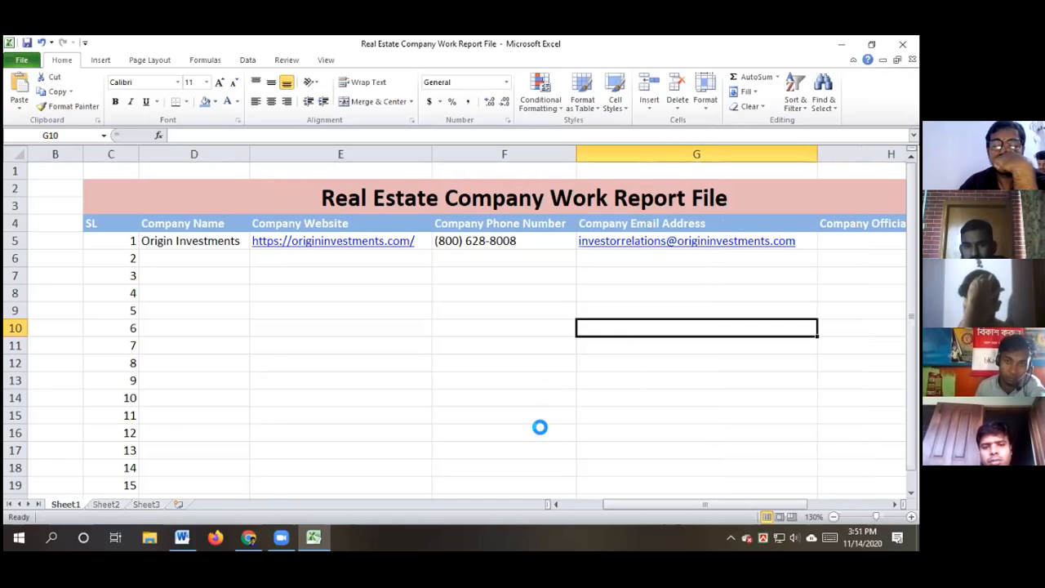
pyautogui.keyDown('ctrl'); pyautogui.scroll(-1, 533, 419); pyautogui.keyUp('ctrl')
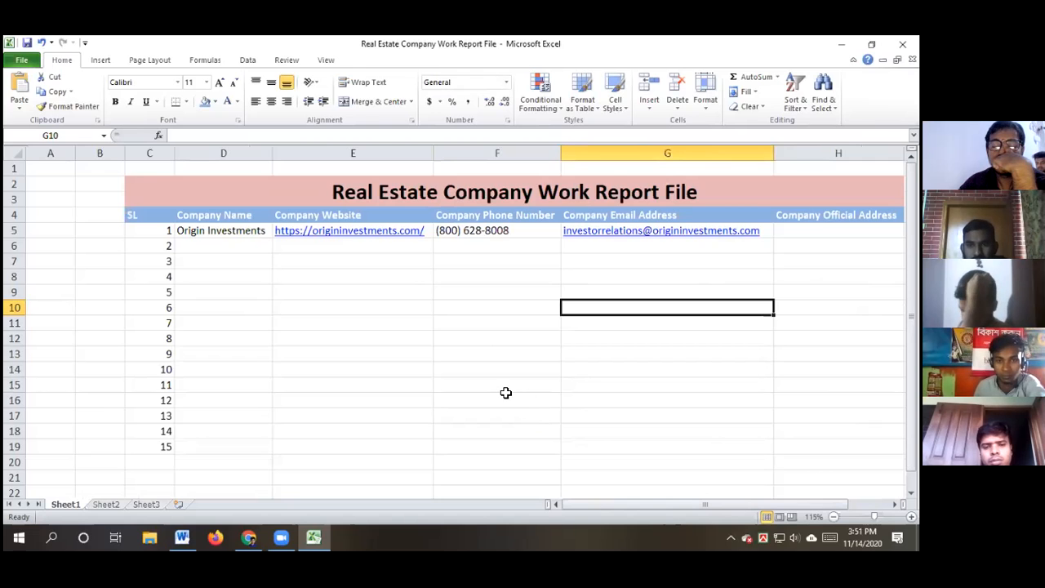
pyautogui.scroll(-1, 505, 393)
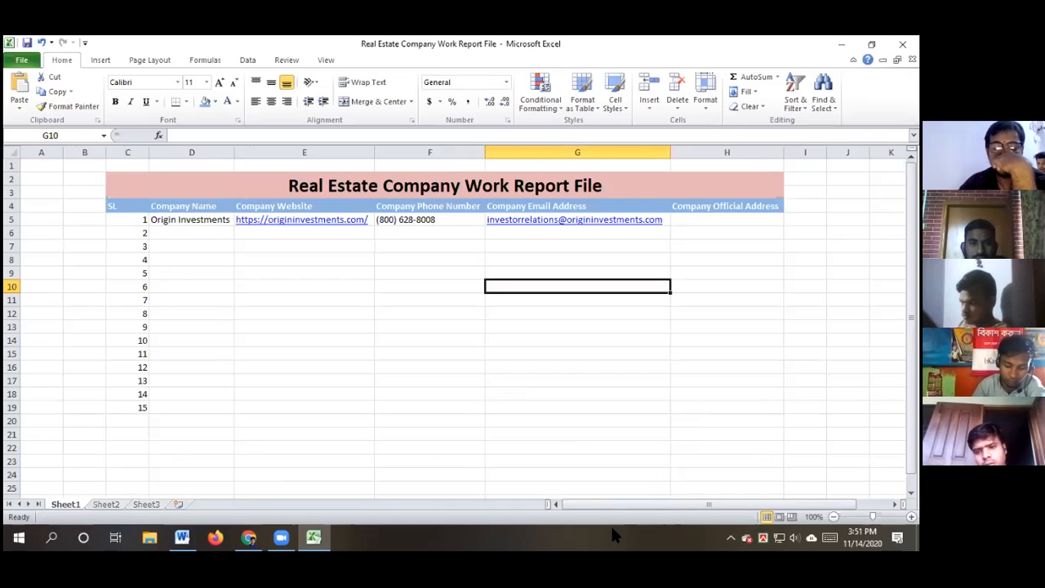
# Select the Chicago headquarters street address under Our Offices on the contact page
pyautogui.click(249, 536)
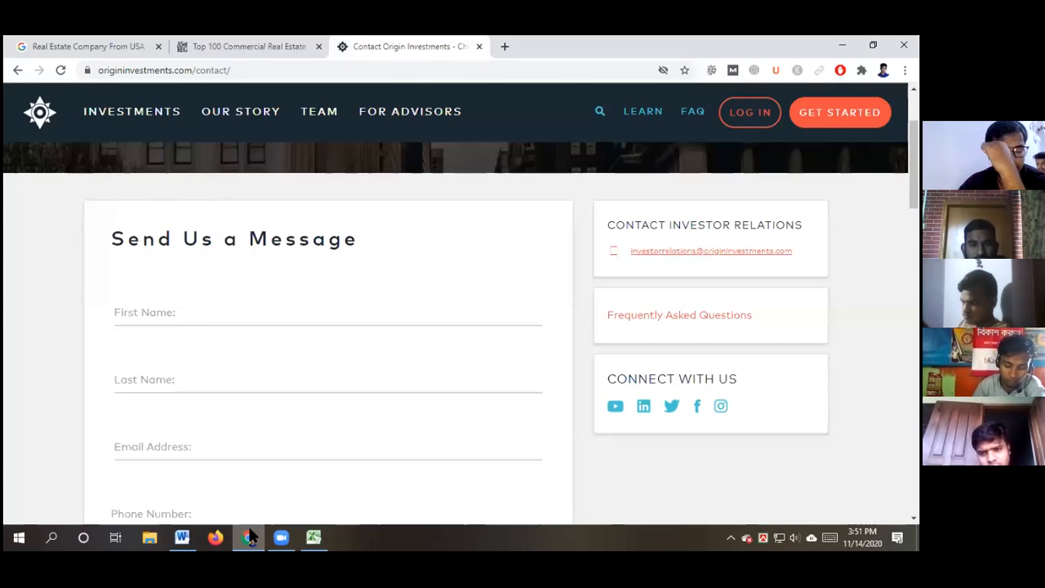
pyautogui.scroll(-3, 439, 368)
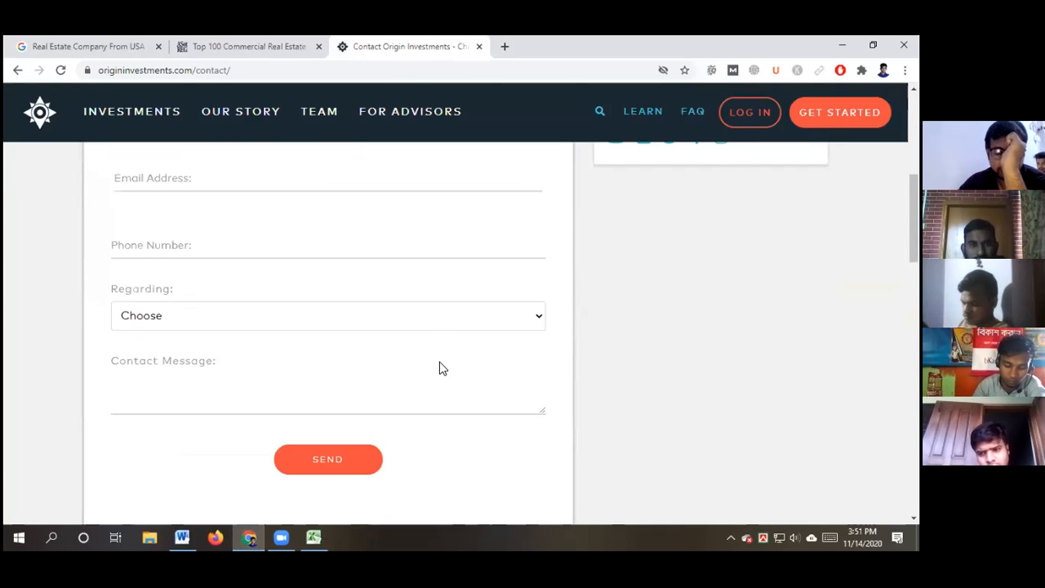
pyautogui.scroll(-2, 411, 361)
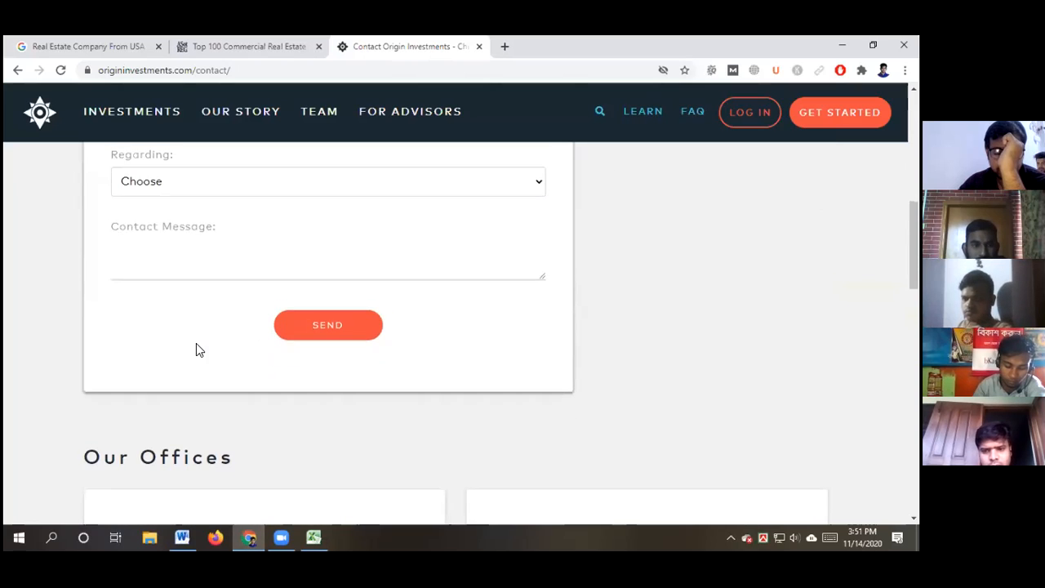
pyautogui.scroll(-3, 196, 349)
pyautogui.scroll(-2, 106, 337)
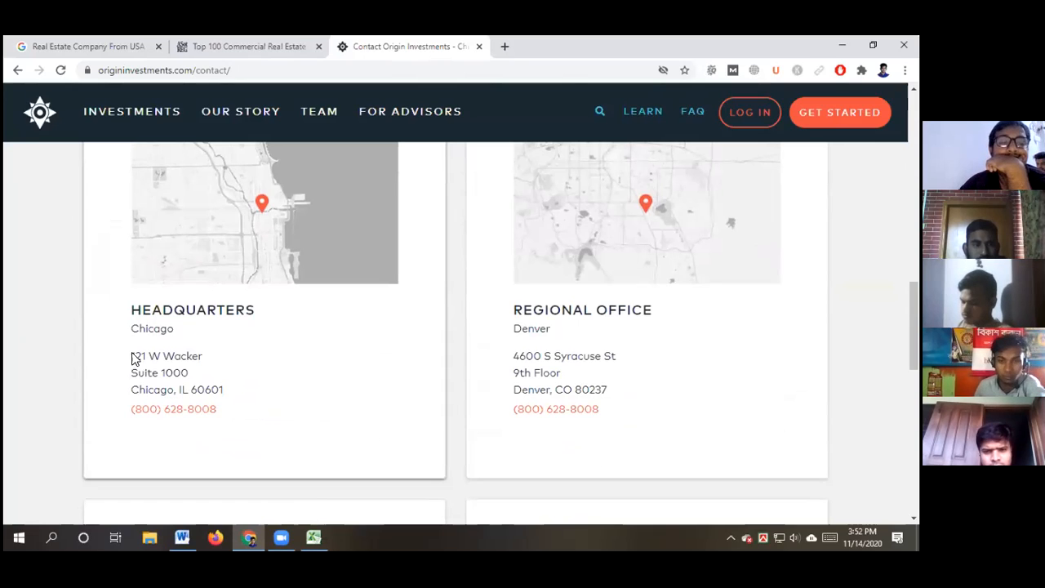
pyautogui.moveTo(129, 358); pyautogui.dragTo(226, 394)
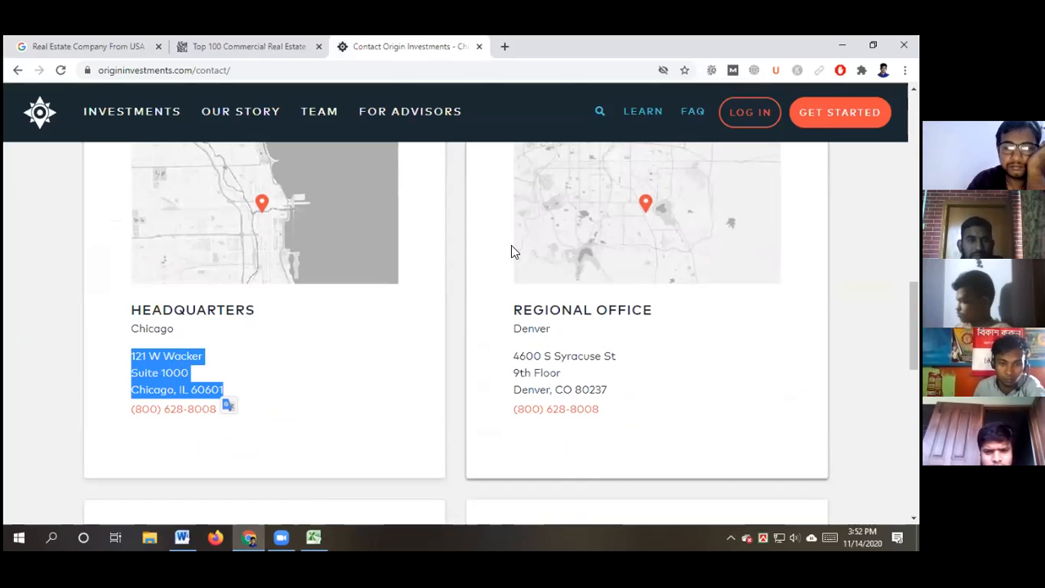
pyautogui.click(317, 536)
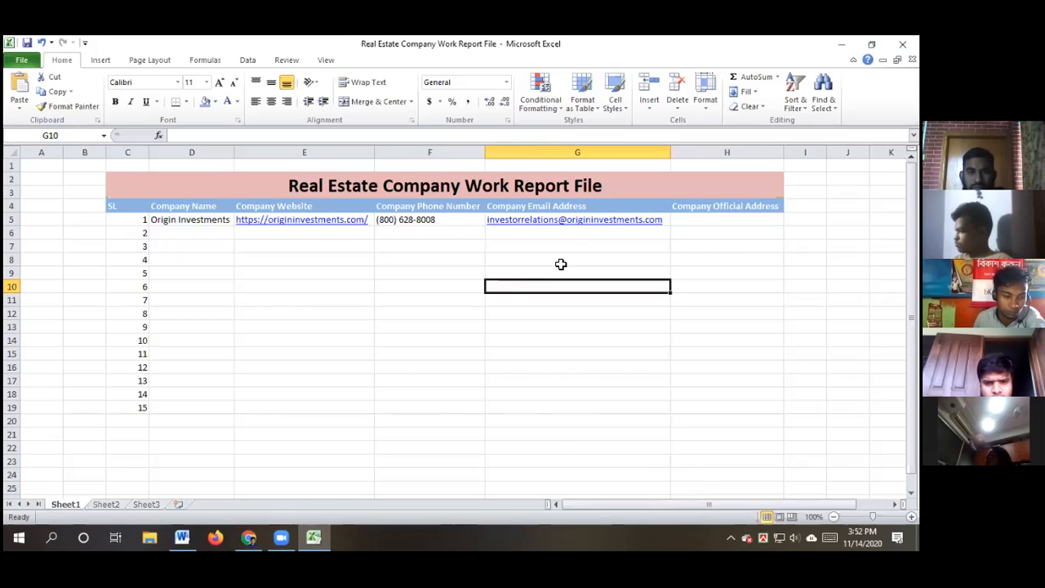
# Paste Origin Investments' address '121 W Wacker Suite 1000 Chicago, IL 60601' into H5 as one line and autofit column H
pyautogui.doubleClick(685, 219)
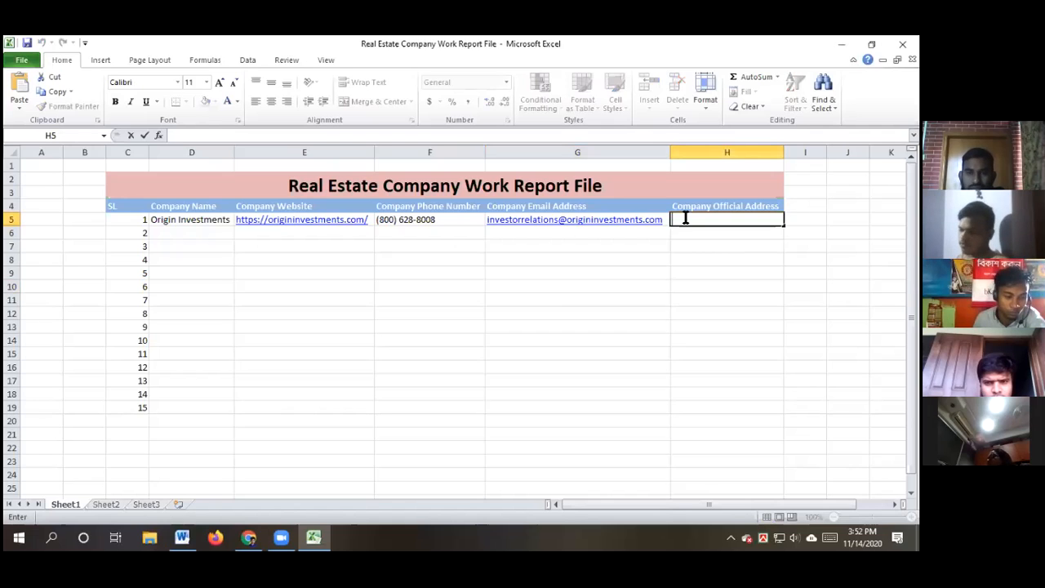
pyautogui.hotkey('ctrl', 'v')
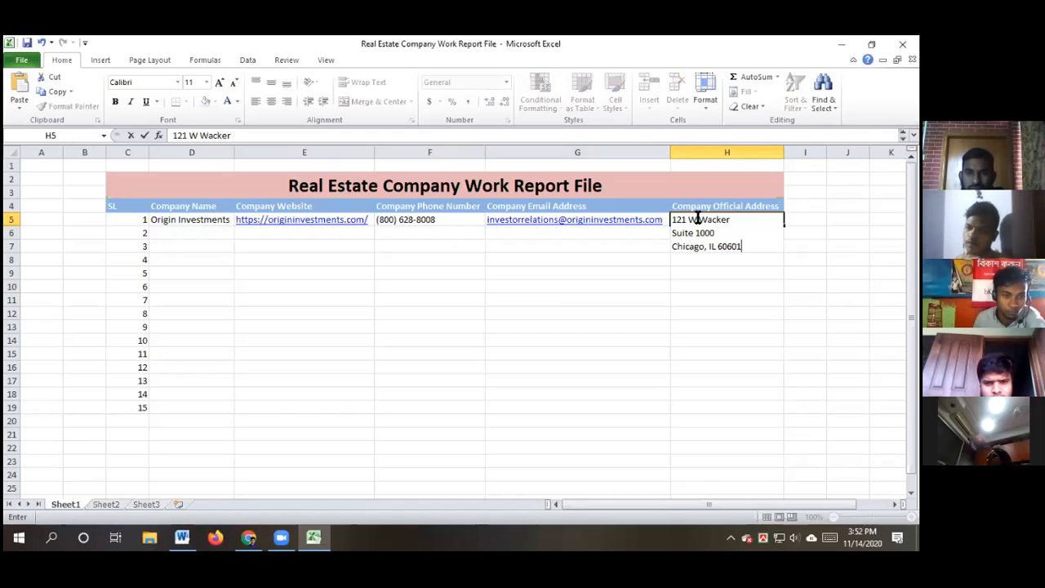
pyautogui.click(735, 219)
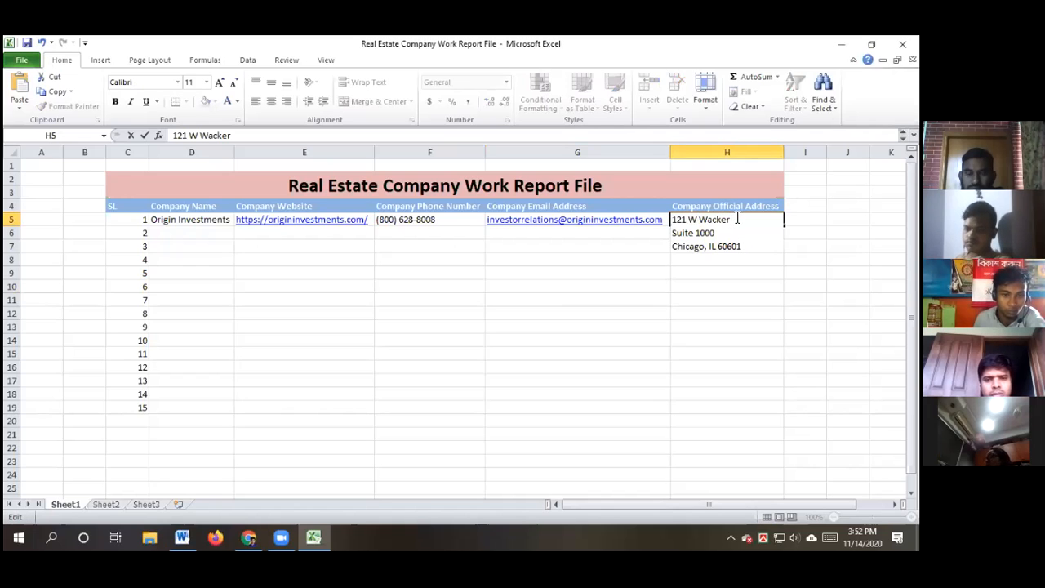
pyautogui.press('Delete')
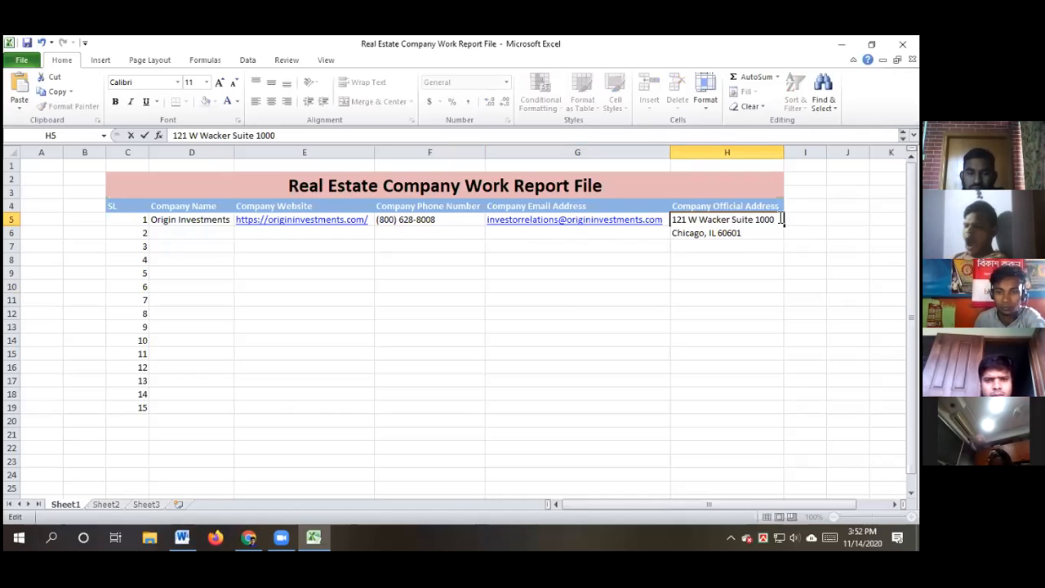
pyautogui.press('Delete')
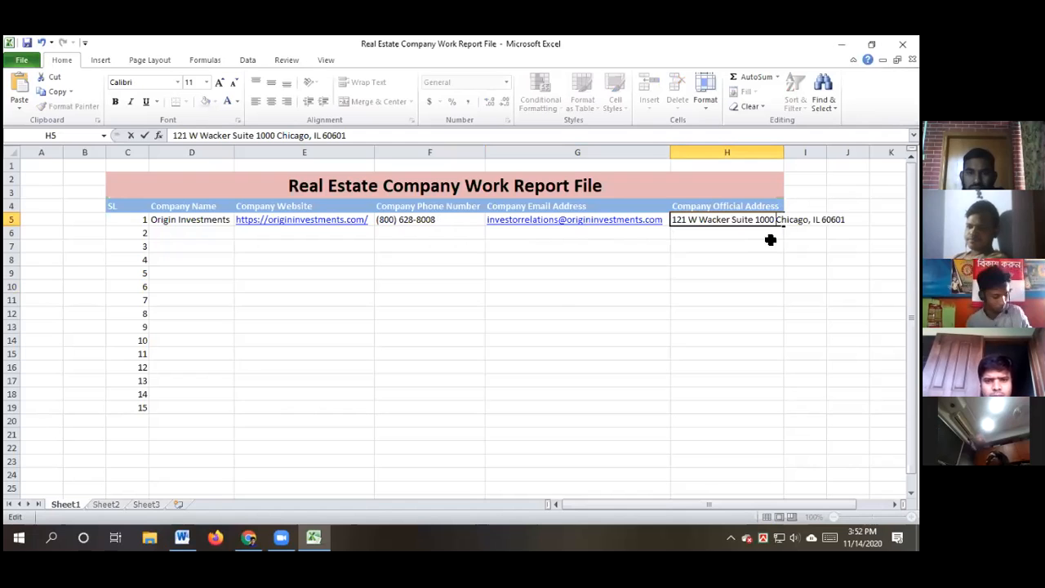
pyautogui.click(755, 298)
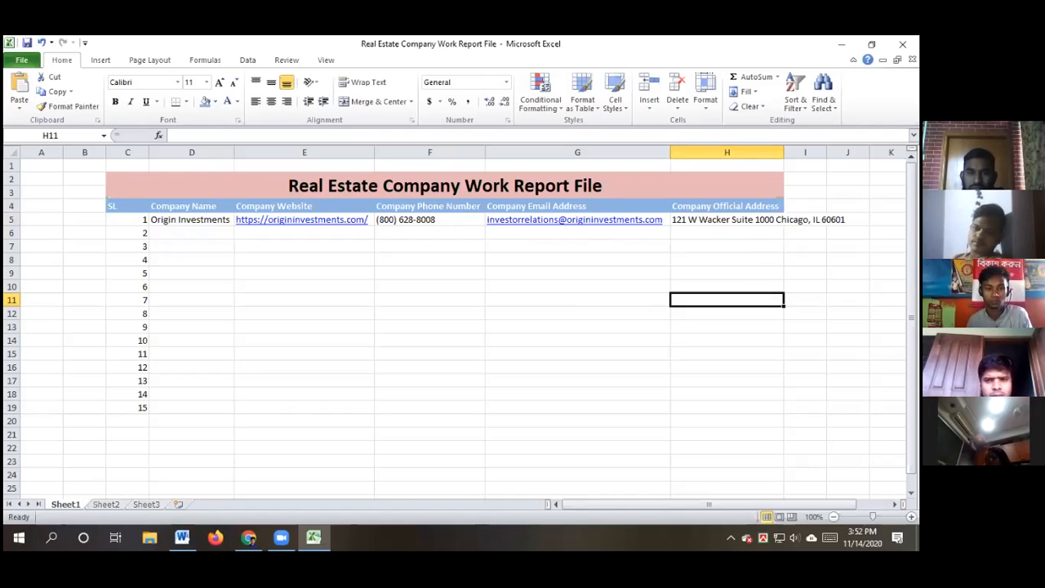
pyautogui.doubleClick(783, 151)
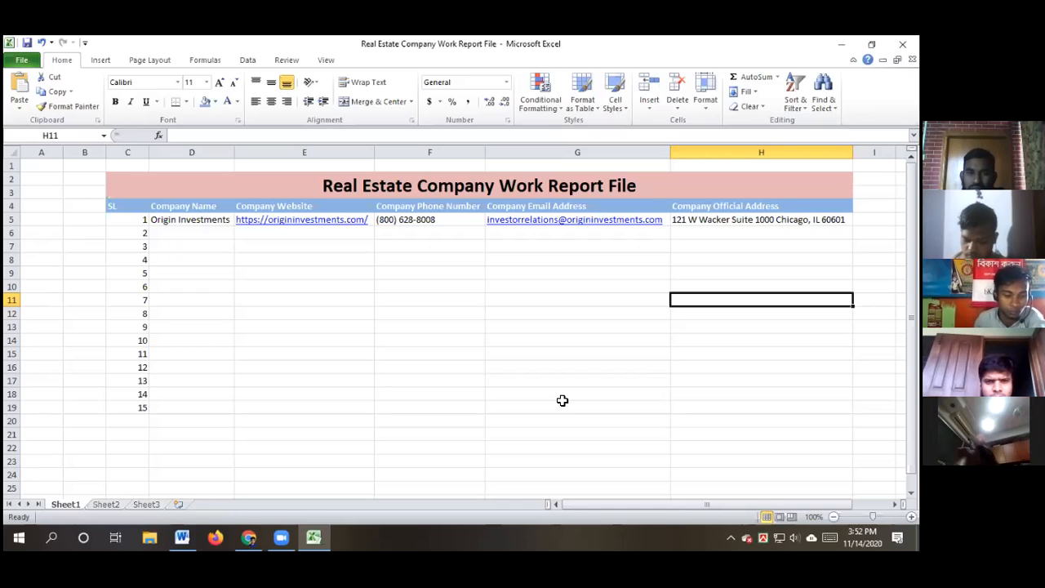
pyautogui.moveTo(251, 535)
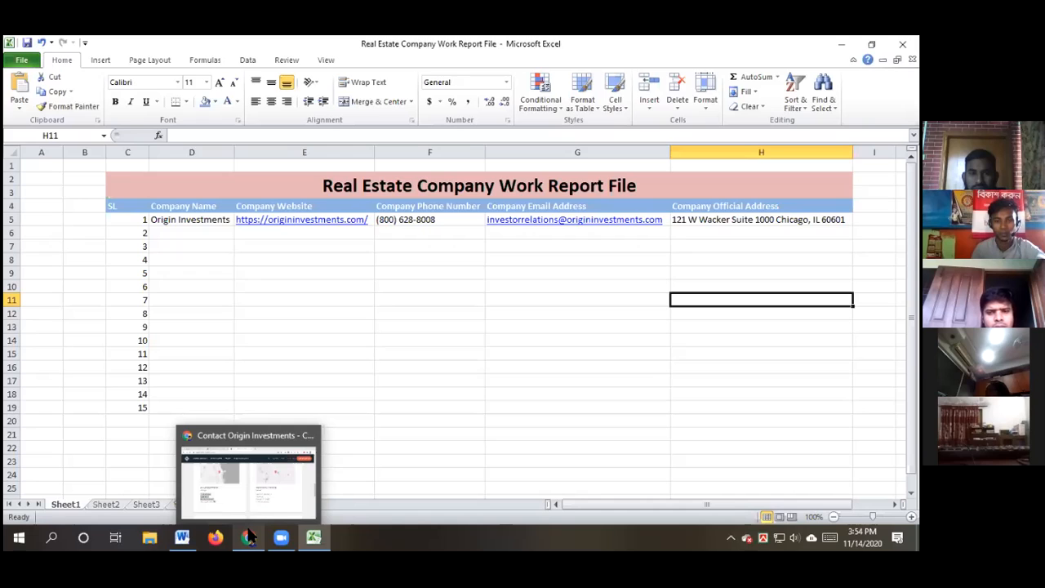
pyautogui.click(509, 284)
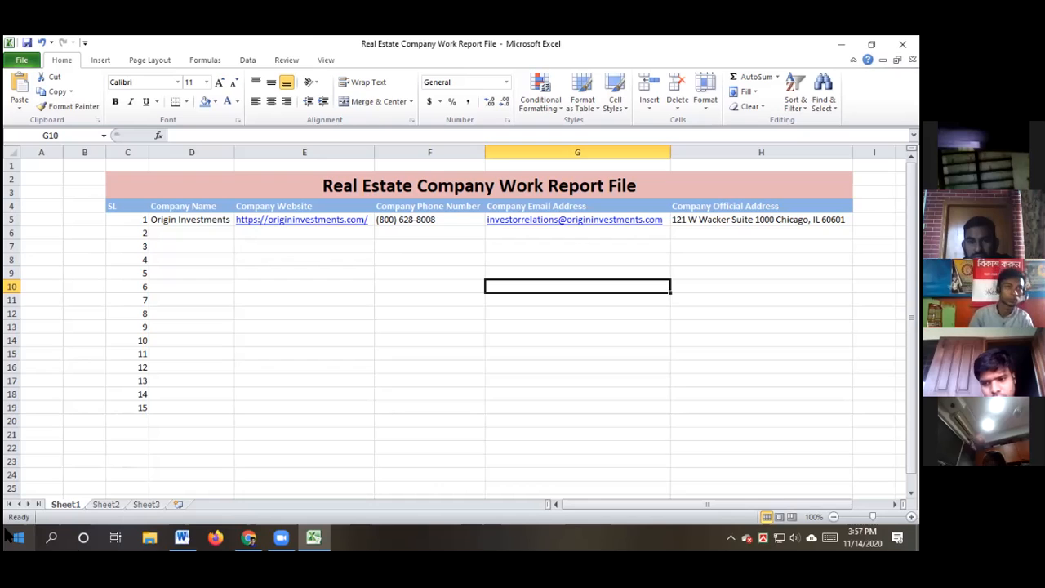
# Close the Origin Investments tab and open the Landsec homepage in a new tab
pyautogui.click(248, 537)
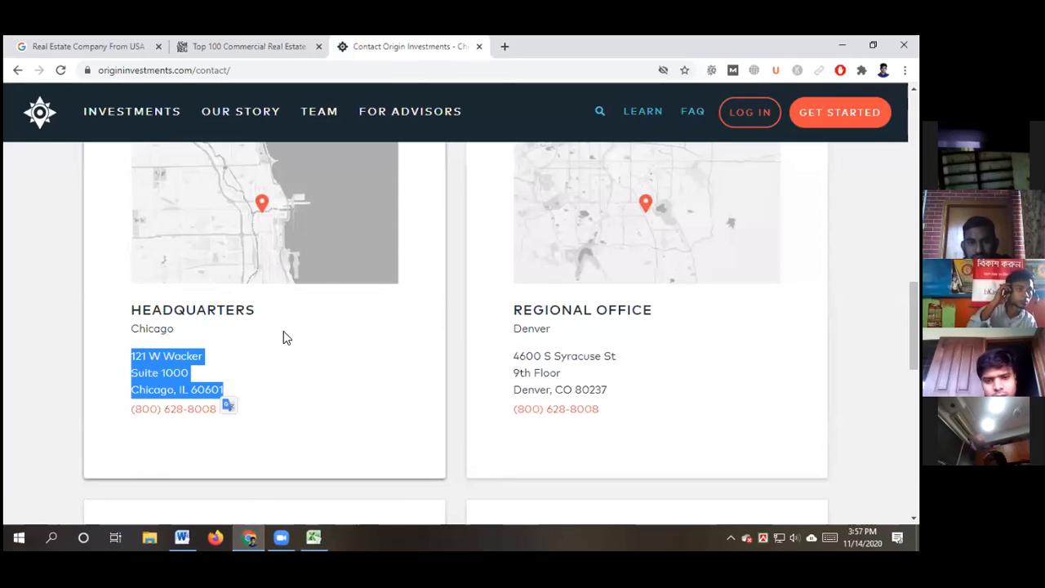
pyautogui.click(479, 47)
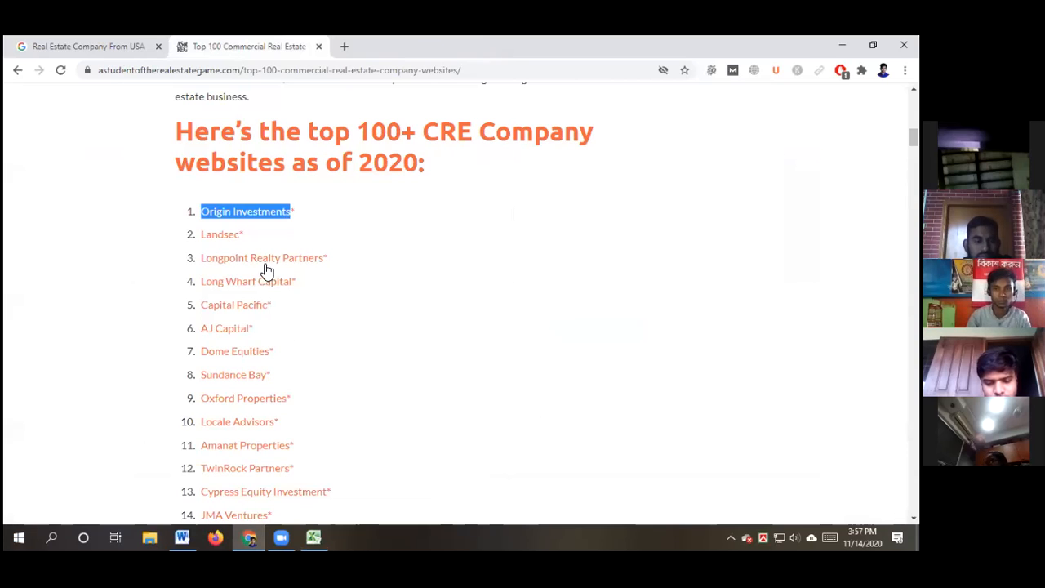
pyautogui.keyDown('ctrl'); pyautogui.click(230, 238); pyautogui.keyUp('ctrl')
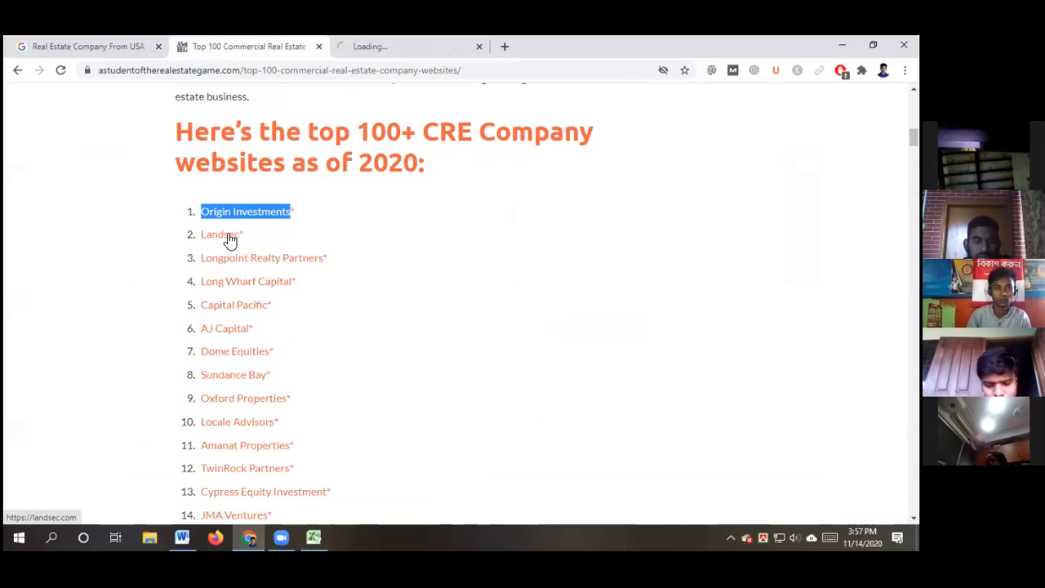
pyautogui.click(378, 46)
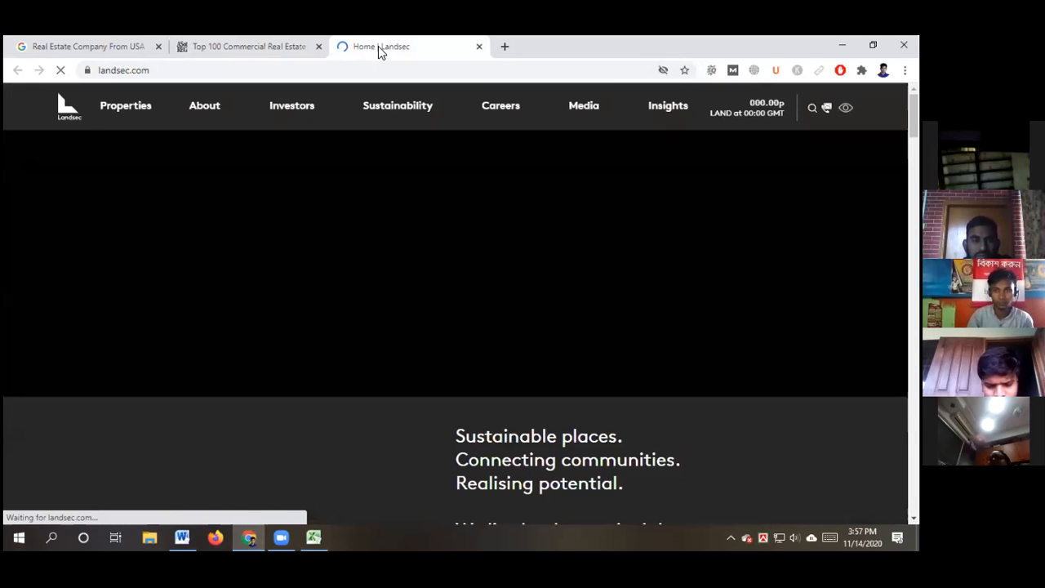
# Select the company name Landsec on the top CRE companies list and return to Excel
pyautogui.click(250, 49)
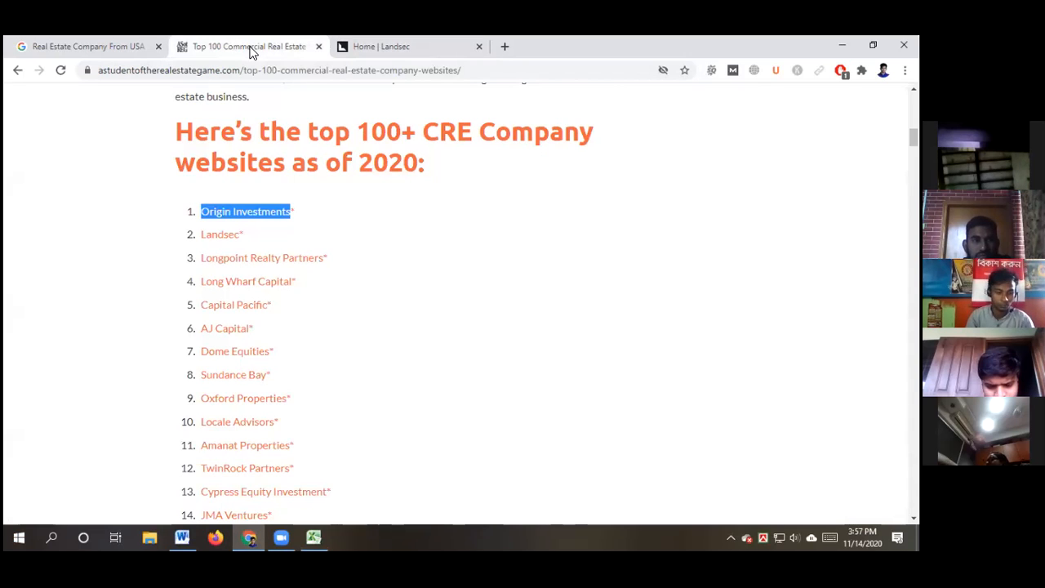
pyautogui.click(627, 248)
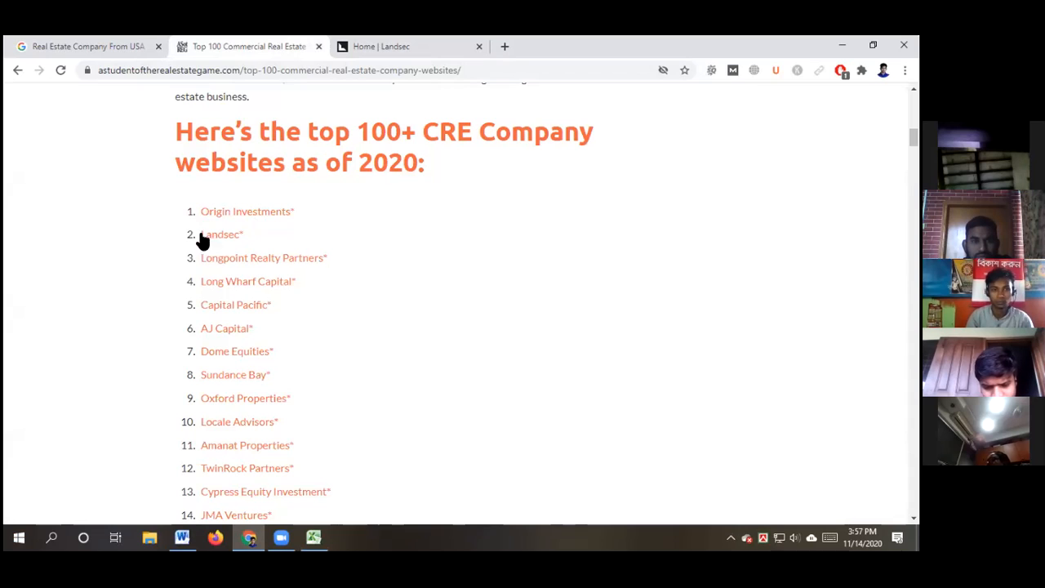
pyautogui.moveTo(201, 234); pyautogui.dragTo(235, 234)
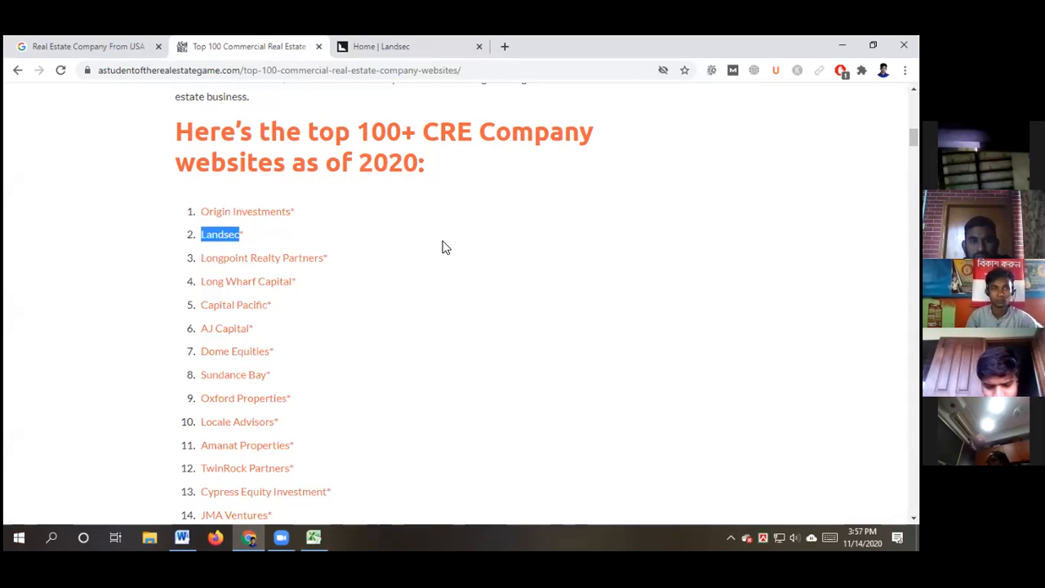
pyautogui.click(314, 532)
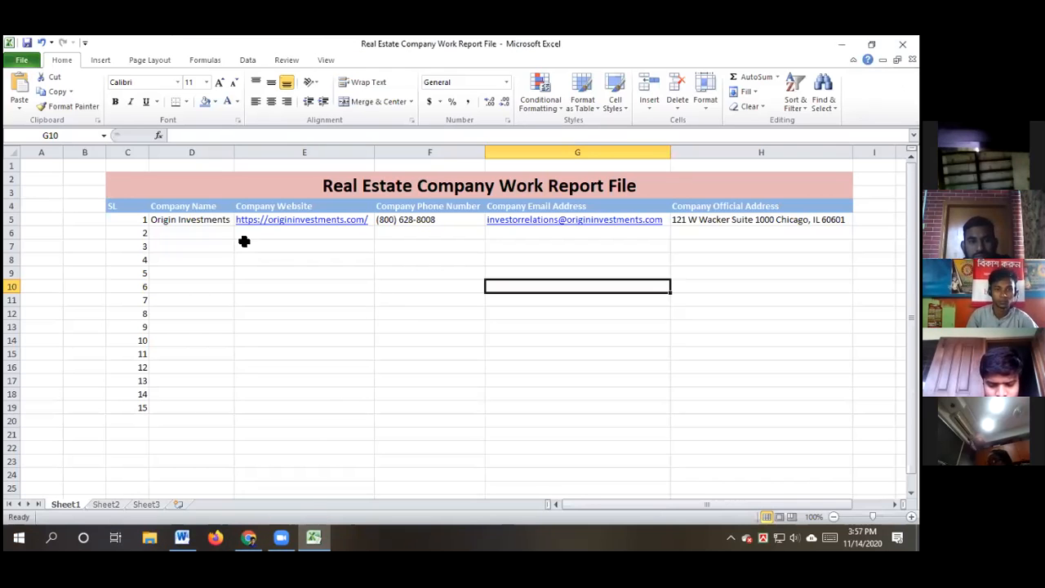
# Paste Landsec as the second company name in cell D6
pyautogui.doubleClick(204, 233)
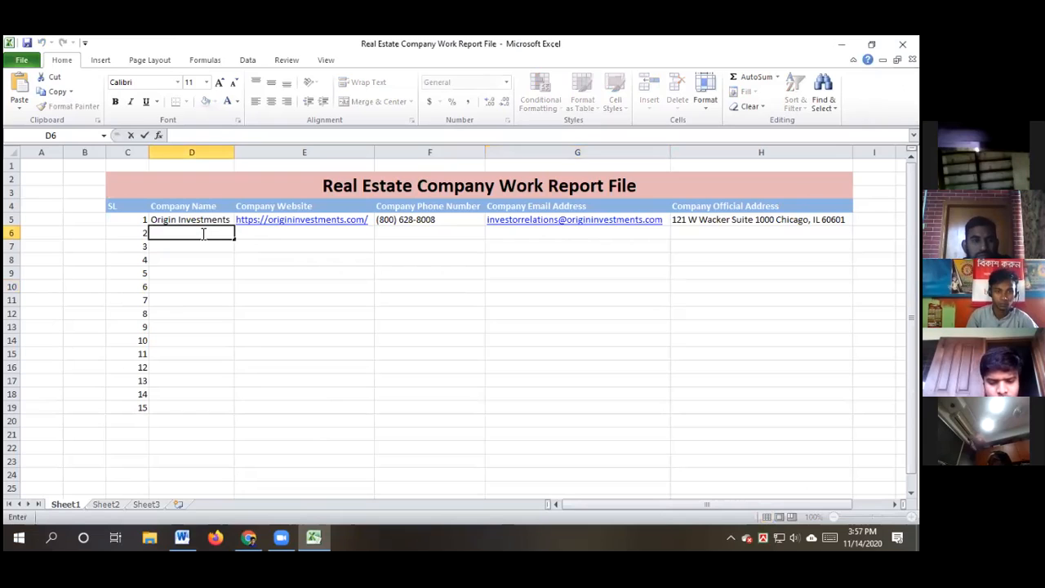
pyautogui.write('Landsec')
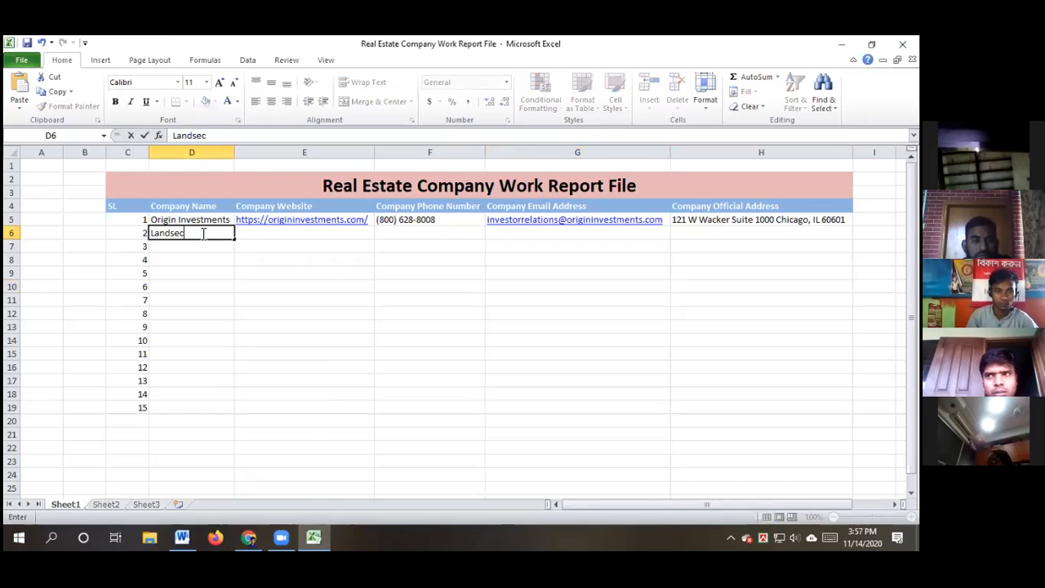
pyautogui.click(268, 235)
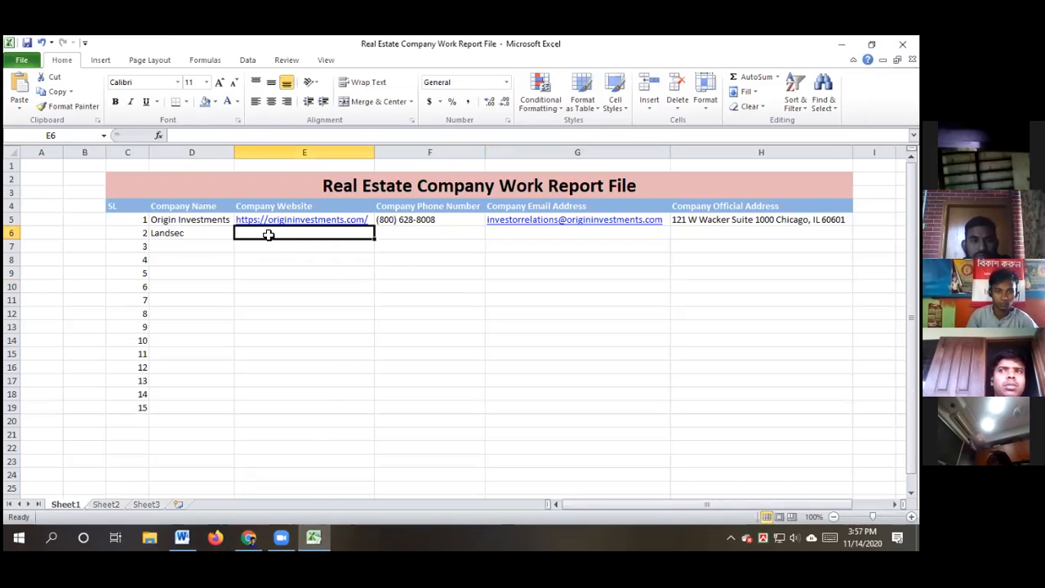
pyautogui.click(314, 535)
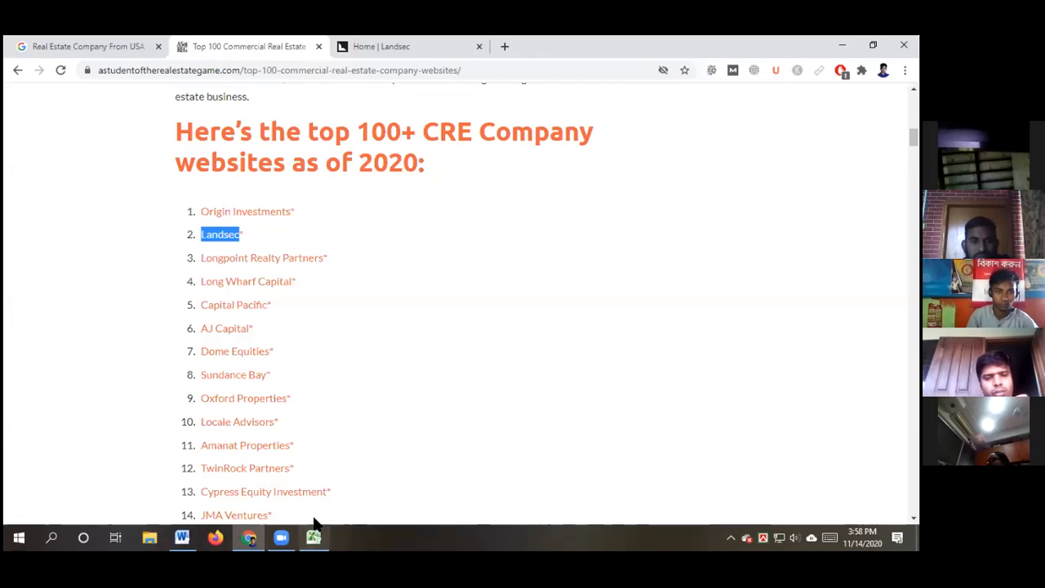
pyautogui.click(382, 46)
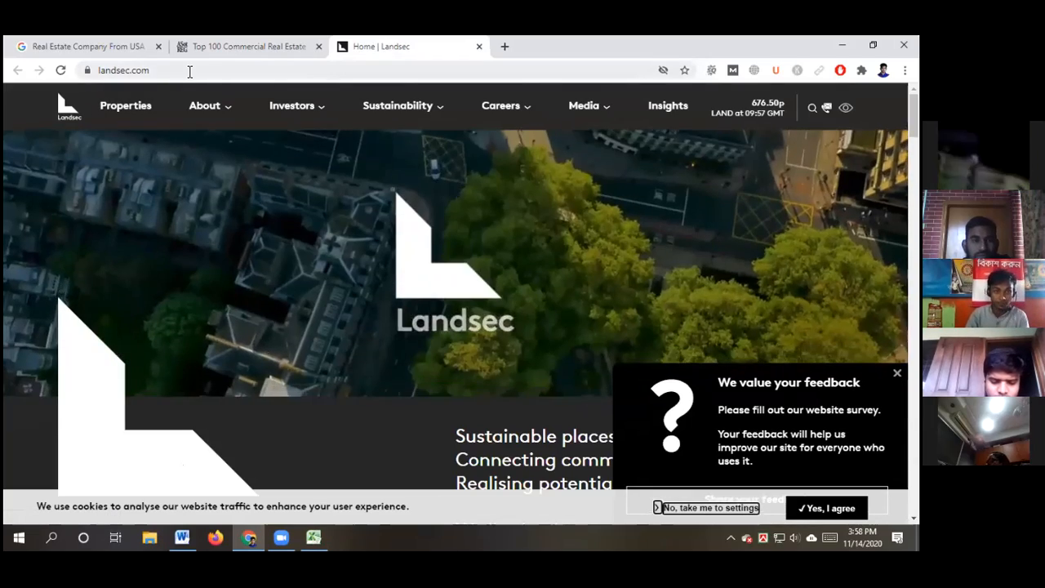
pyautogui.click(190, 71)
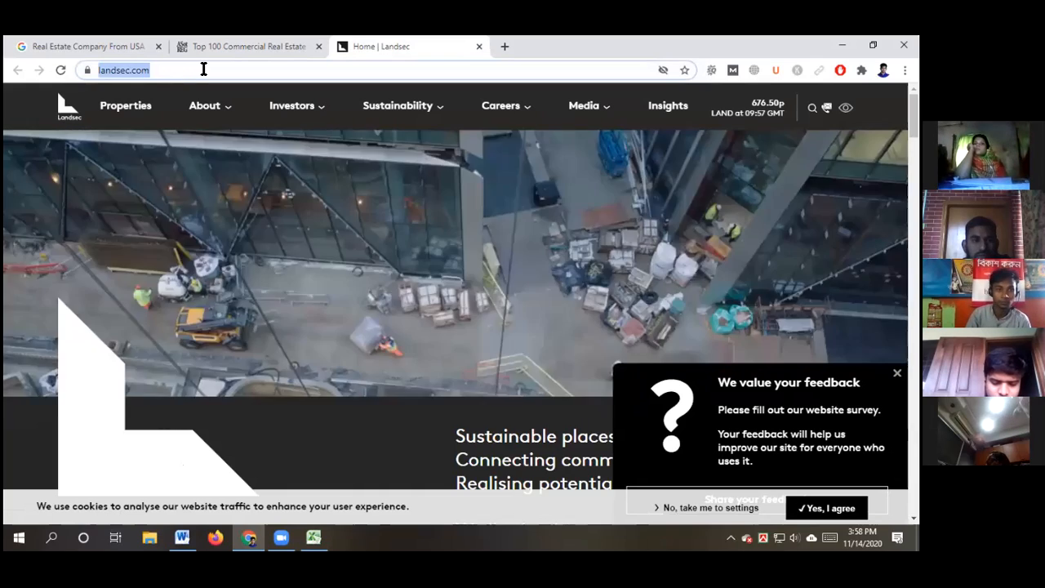
pyautogui.click(204, 69)
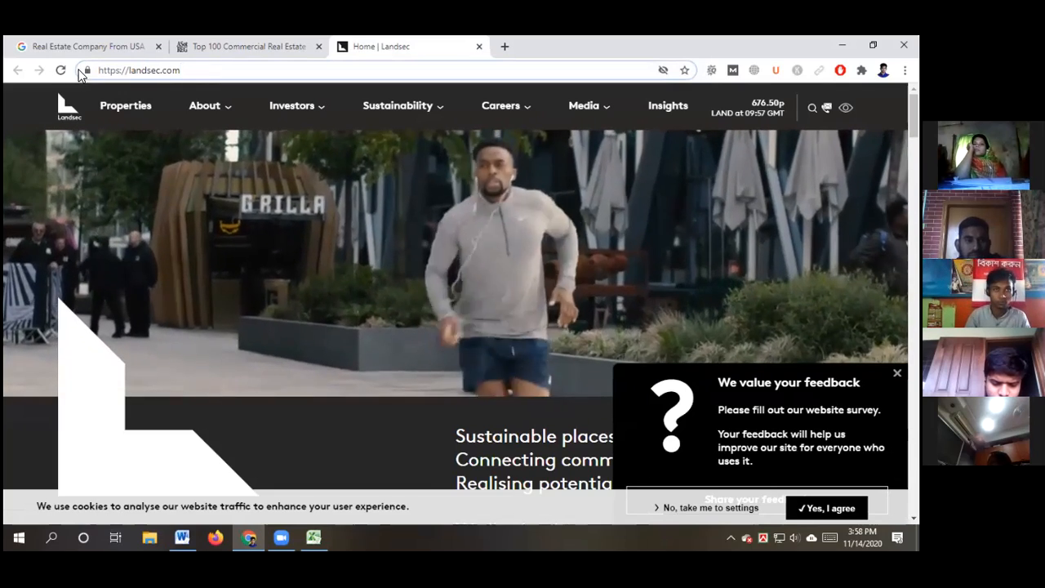
pyautogui.click(243, 71)
pyautogui.hotkey('ctrl', 'c')
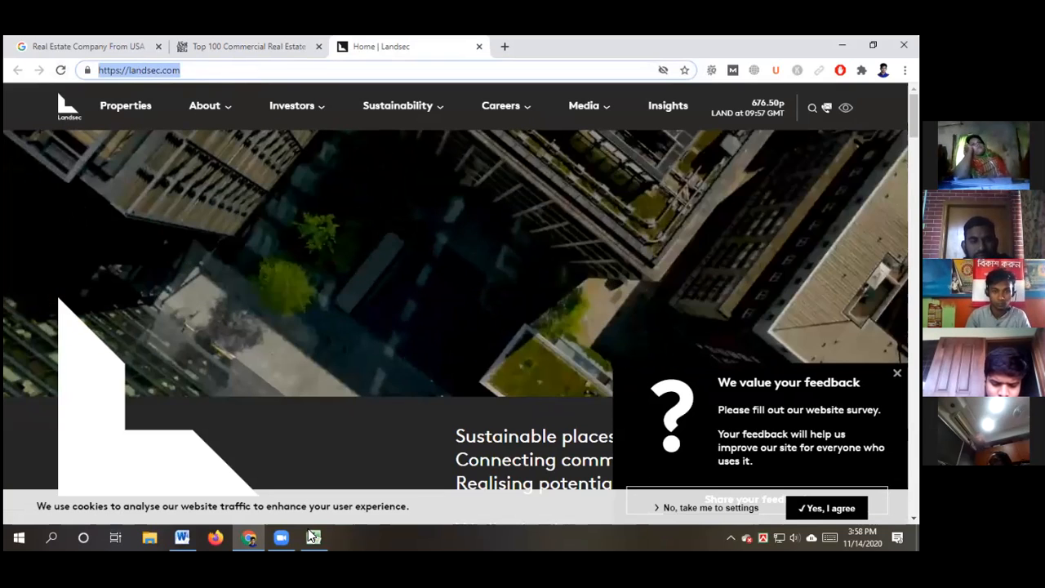
pyautogui.click(313, 536)
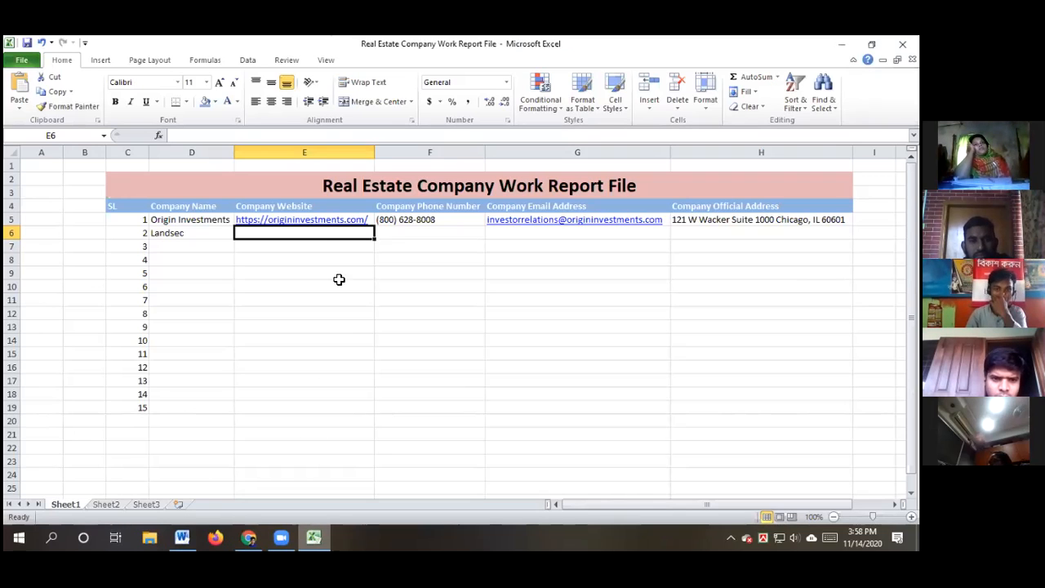
pyautogui.doubleClick(281, 234)
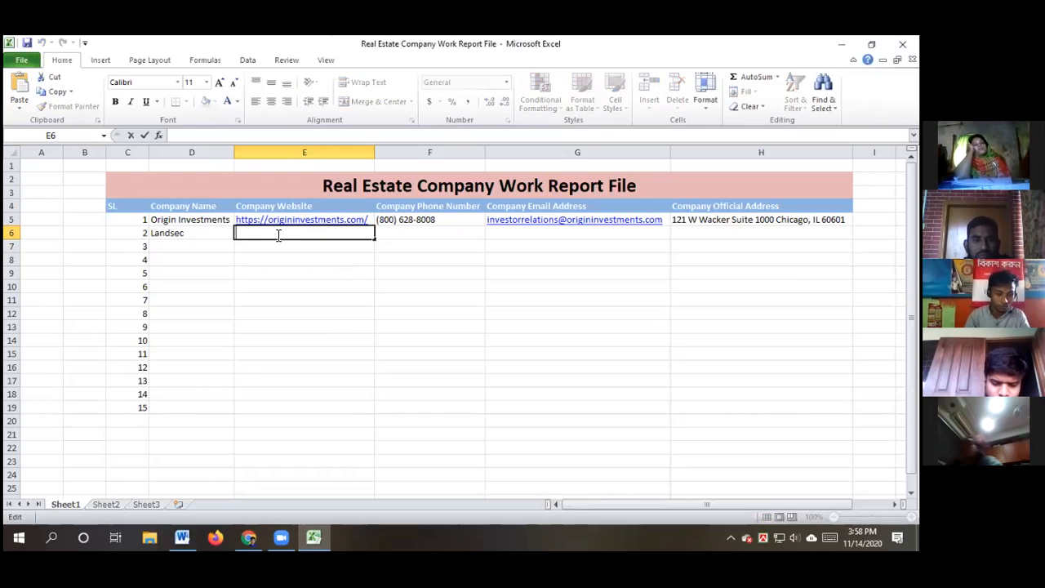
pyautogui.hotkey('ctrl', 'v')
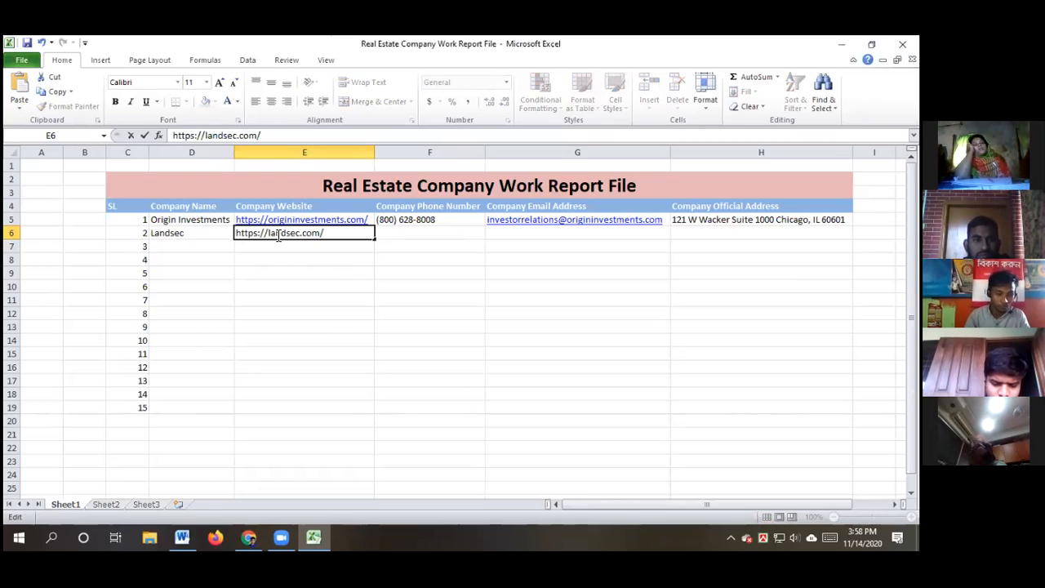
pyautogui.click(306, 318)
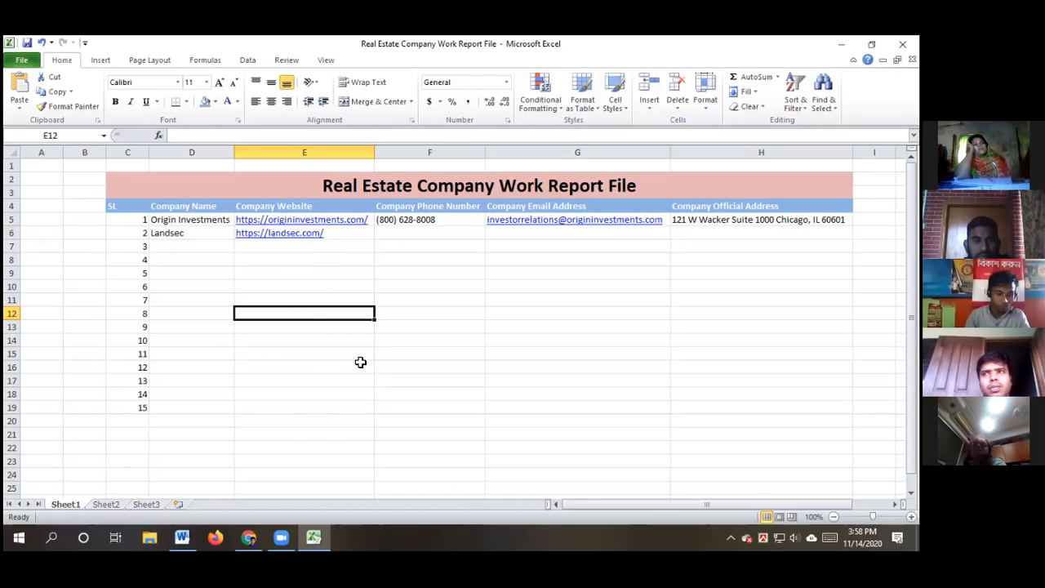
pyautogui.click(249, 536)
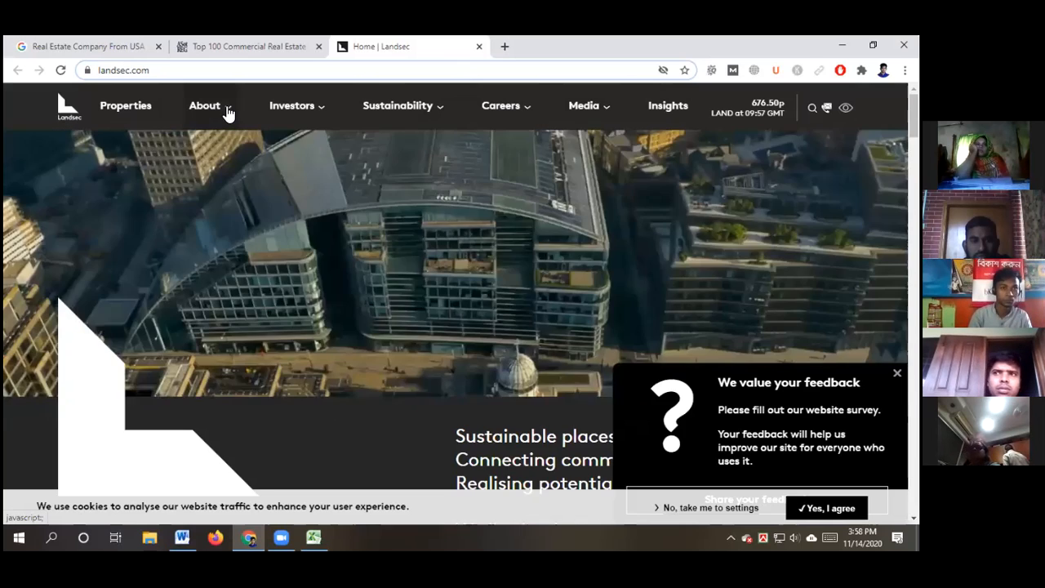
# Reach Landsec's Contact page through the About menu and scroll to the Head Office details
pyautogui.click(227, 109)
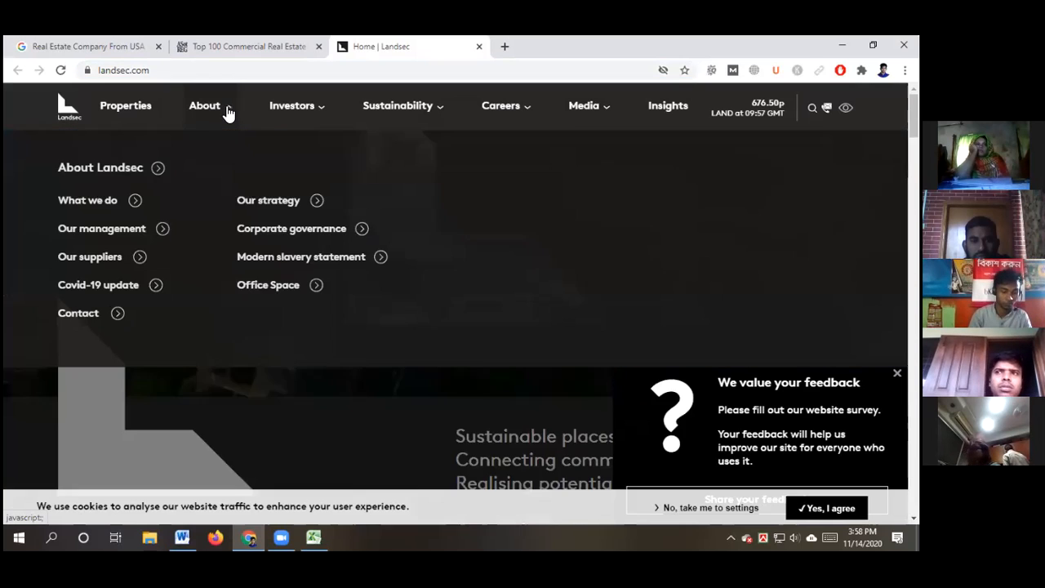
pyautogui.click(227, 113)
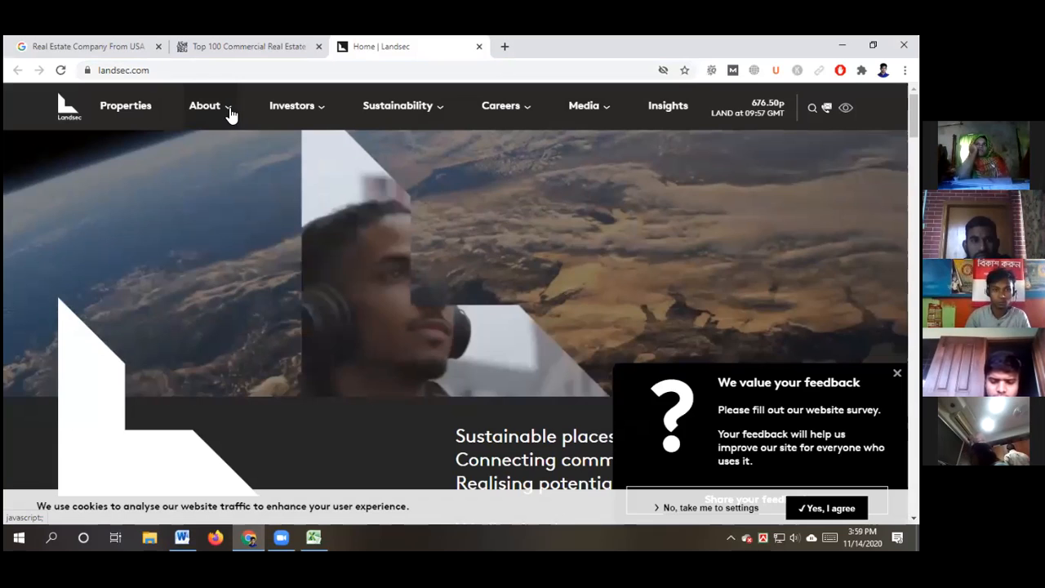
pyautogui.click(229, 113)
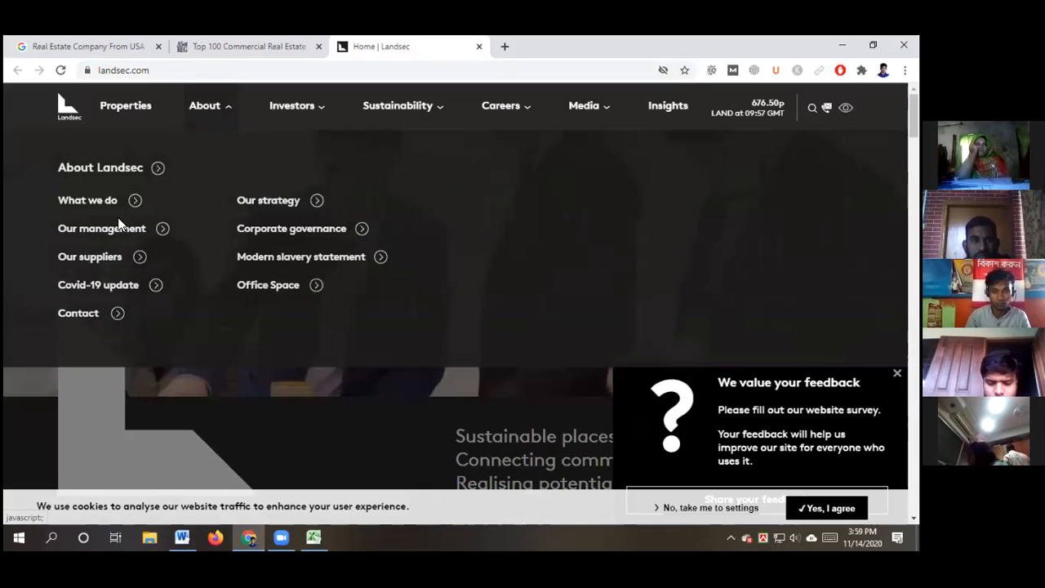
pyautogui.click(80, 315)
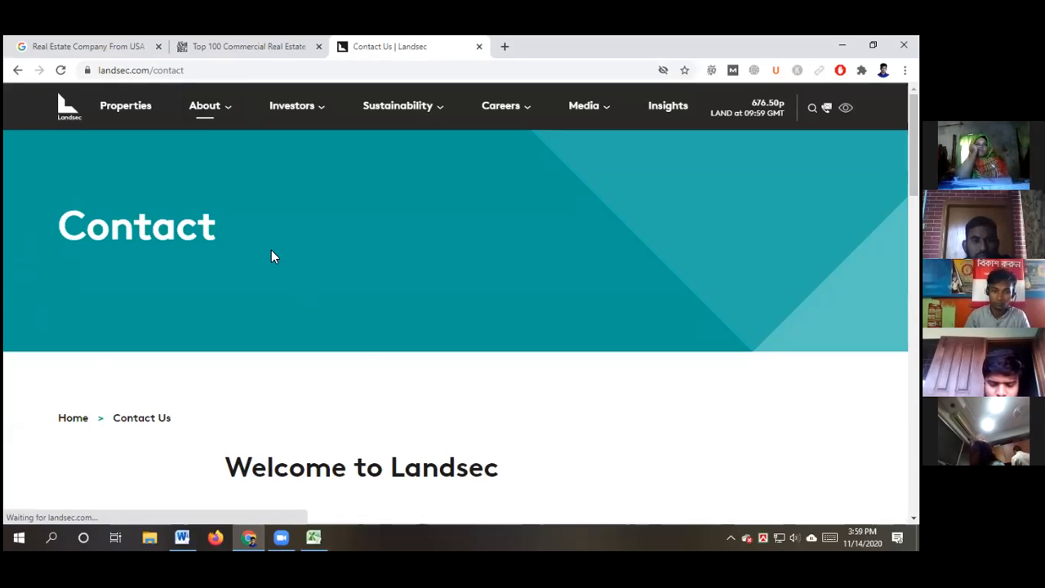
pyautogui.scroll(-4, 281, 243)
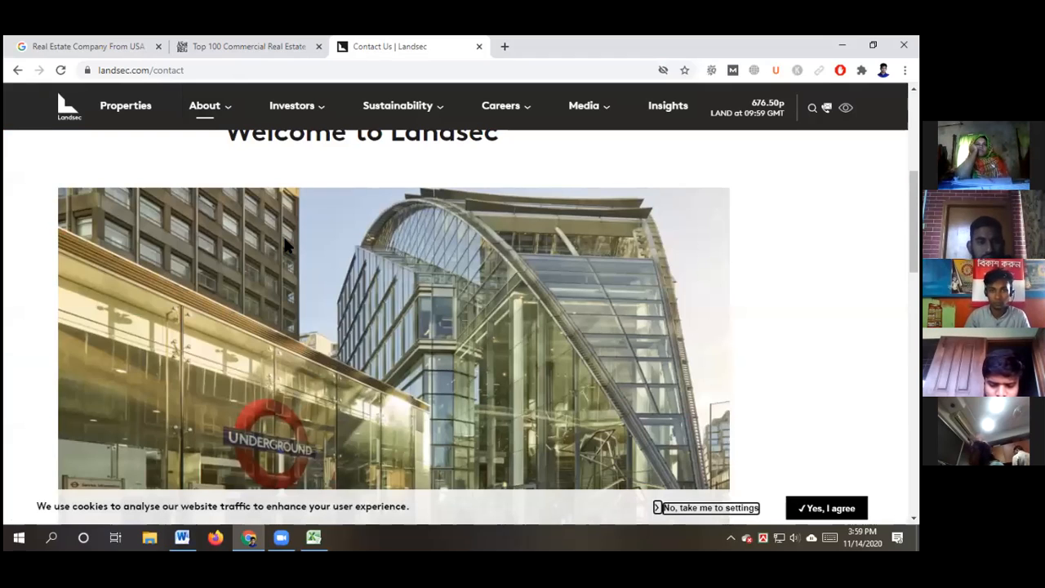
pyautogui.scroll(-3, 285, 244)
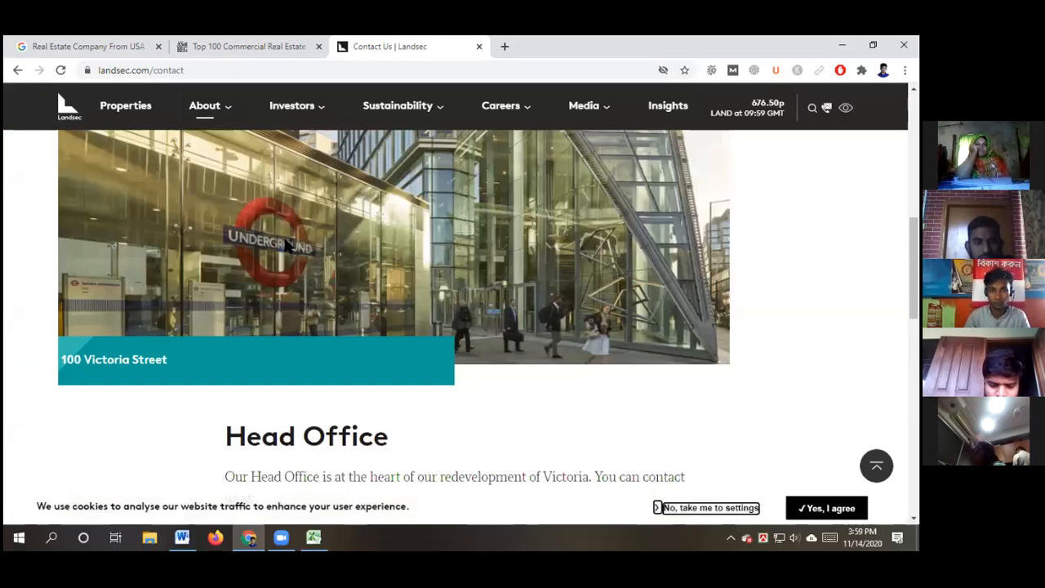
pyautogui.scroll(-2, 285, 245)
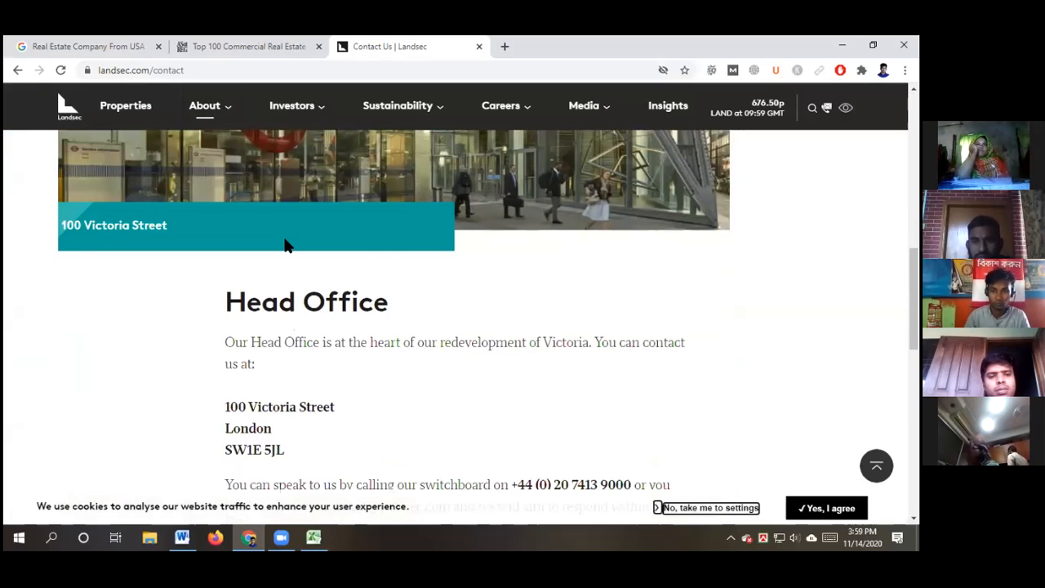
pyautogui.scroll(-1, 286, 245)
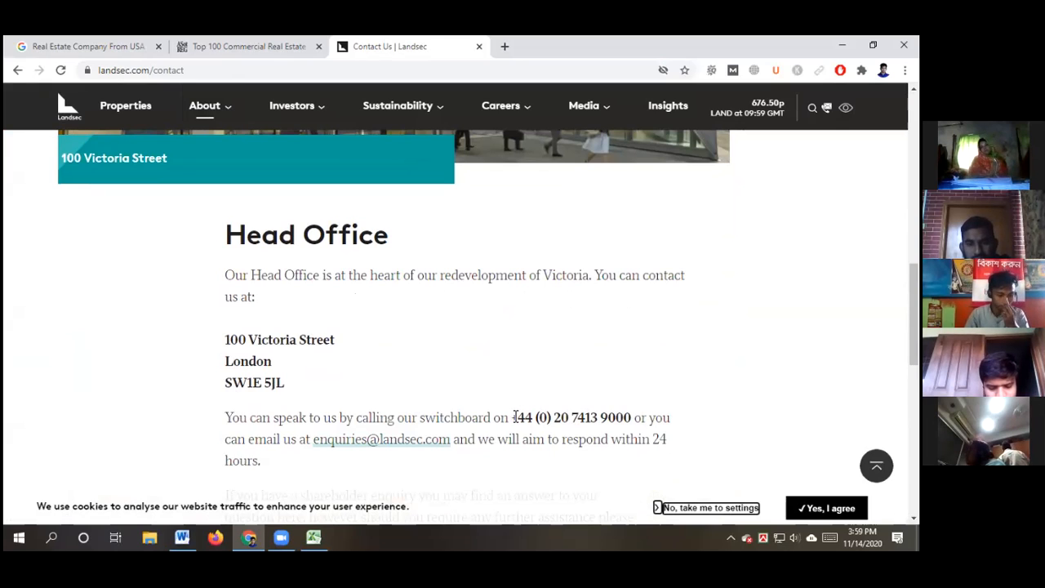
# Copy Landsec's head-office switchboard number from the contact page into cell F6
pyautogui.moveTo(516, 417); pyautogui.dragTo(625, 417)
pyautogui.hotkey('ctrl', 'c')
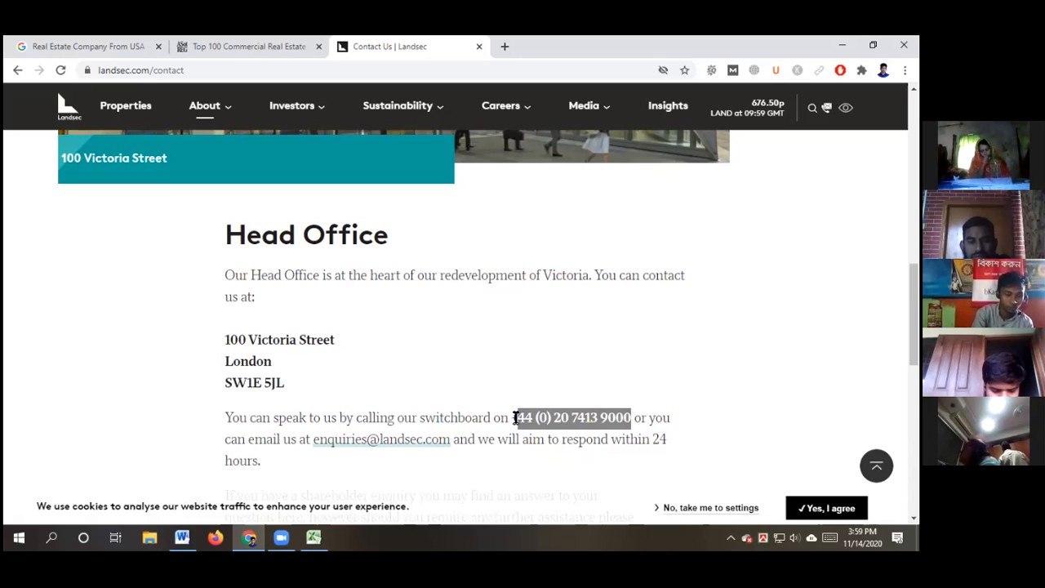
pyautogui.click(312, 536)
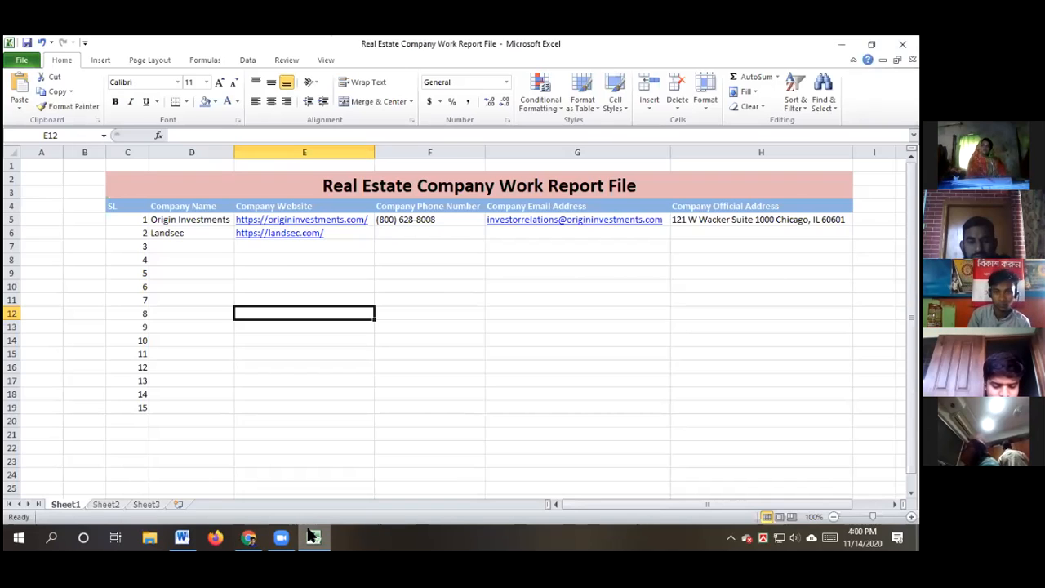
pyautogui.doubleClick(404, 235)
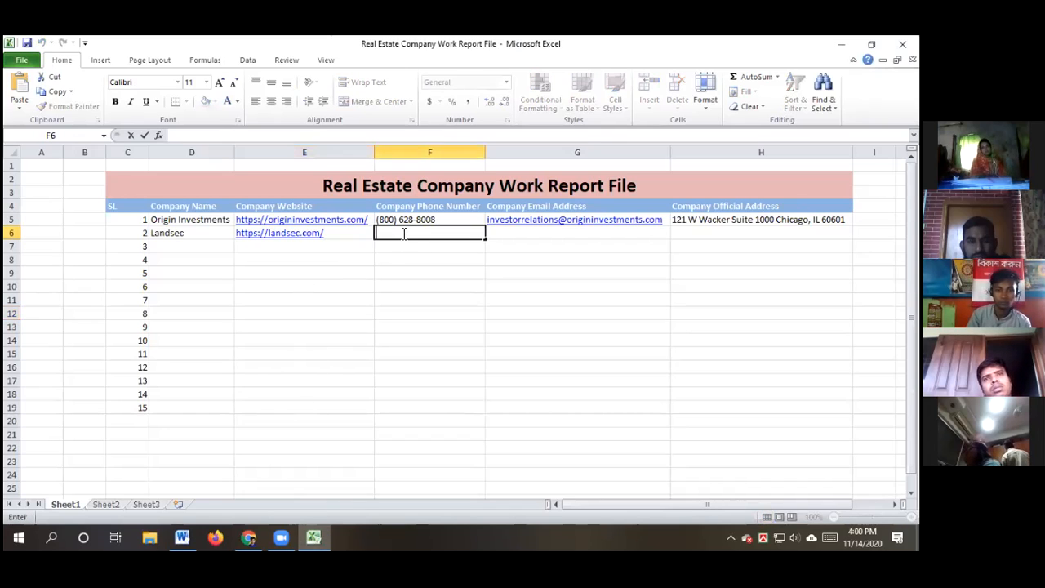
pyautogui.hotkey('ctrl', 'v')
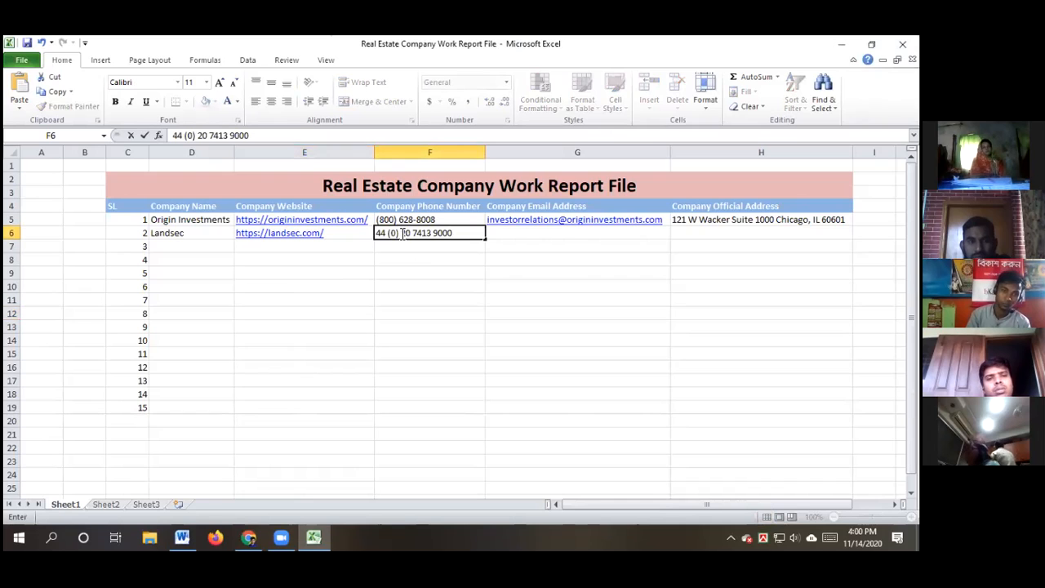
pyautogui.click(459, 349)
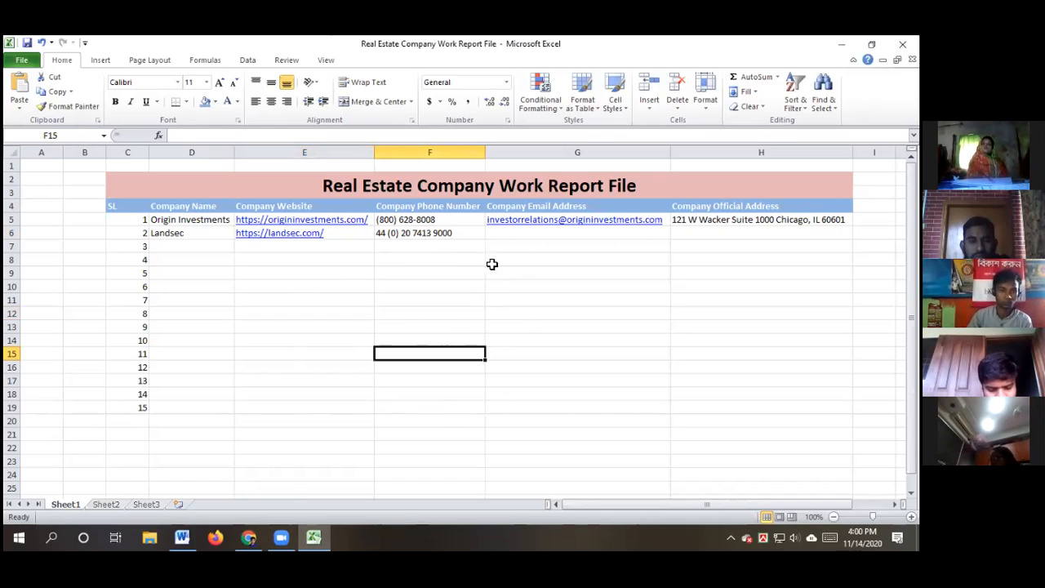
# Copy Landsec's enquiries e-mail address from the contact page into cell G6
pyautogui.click(315, 537)
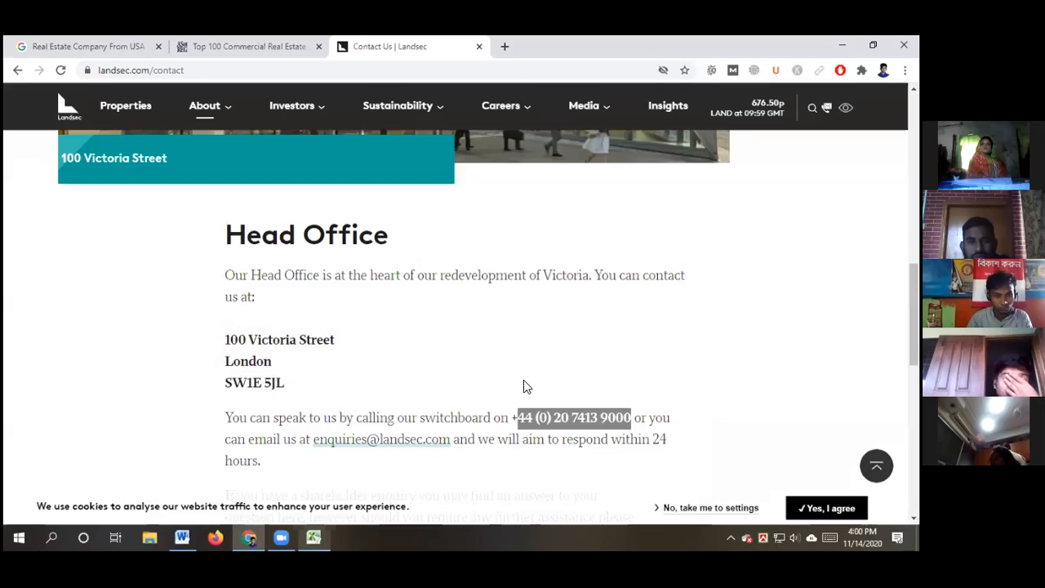
pyautogui.moveTo(312, 439); pyautogui.dragTo(451, 441)
pyautogui.hotkey('ctrl', 'c')
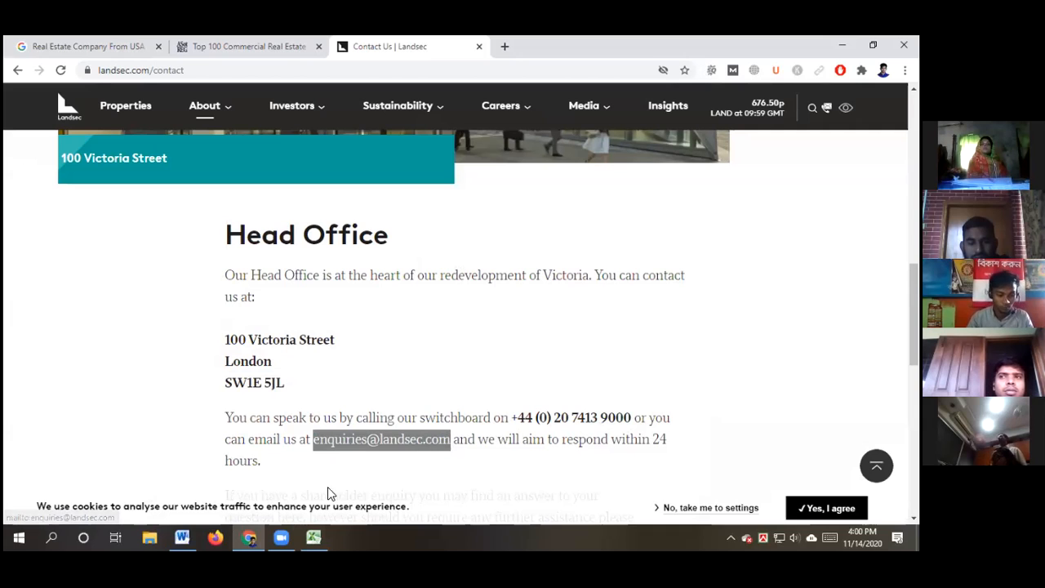
pyautogui.click(312, 536)
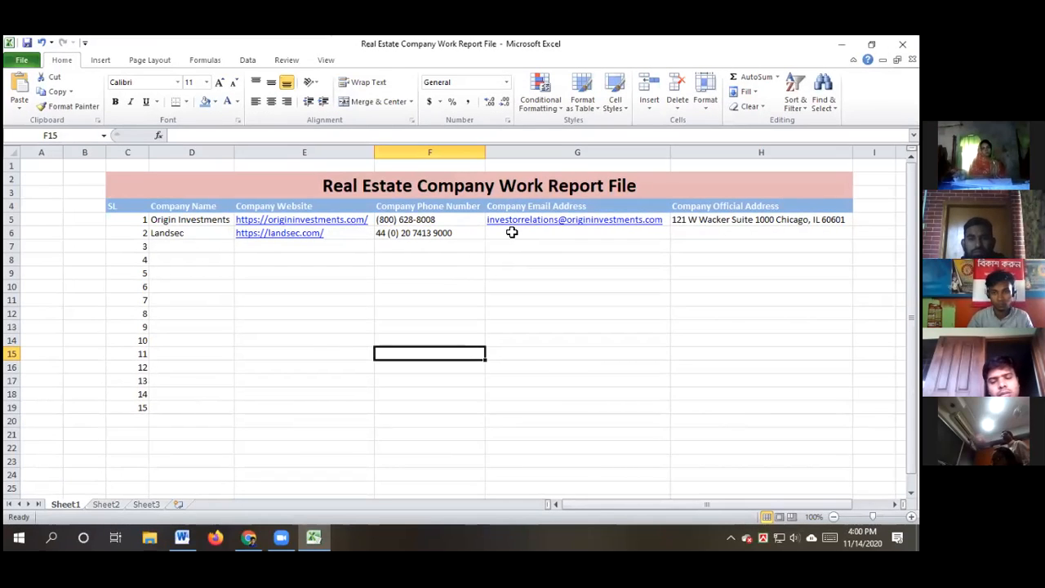
pyautogui.click(507, 232)
pyautogui.doubleClick(508, 233)
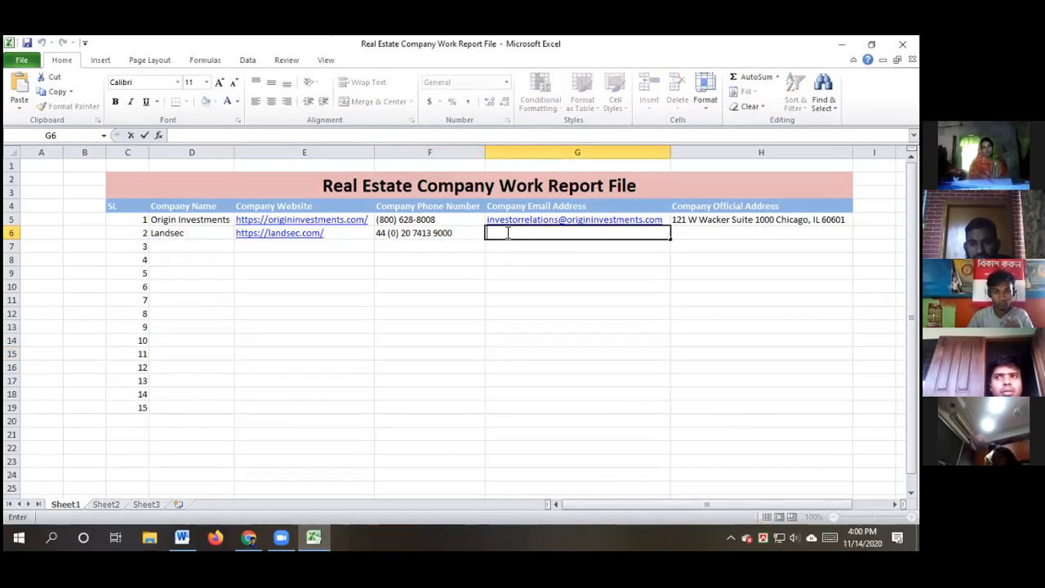
pyautogui.hotkey('ctrl', 'v')
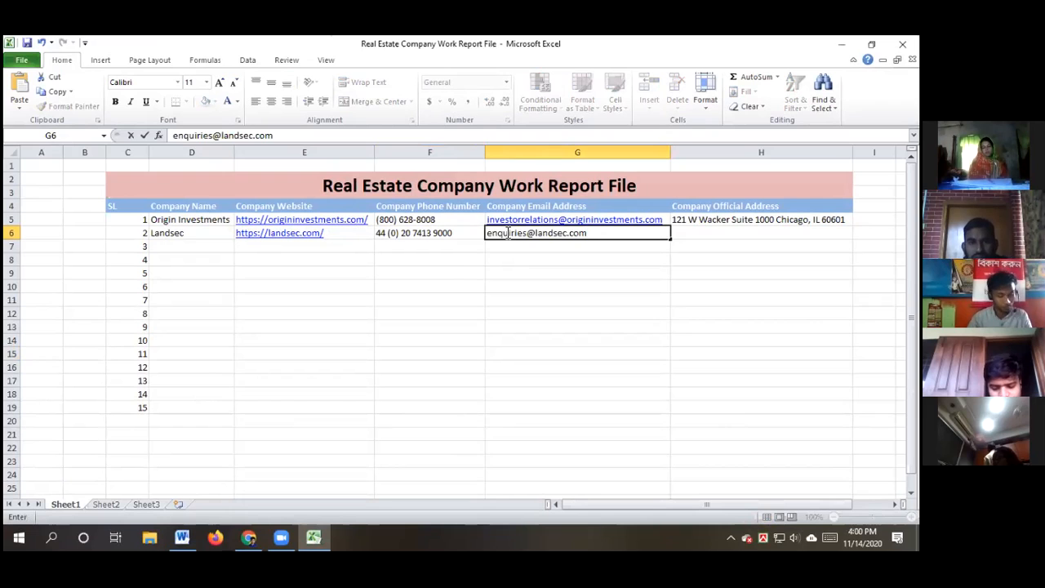
pyautogui.click(639, 328)
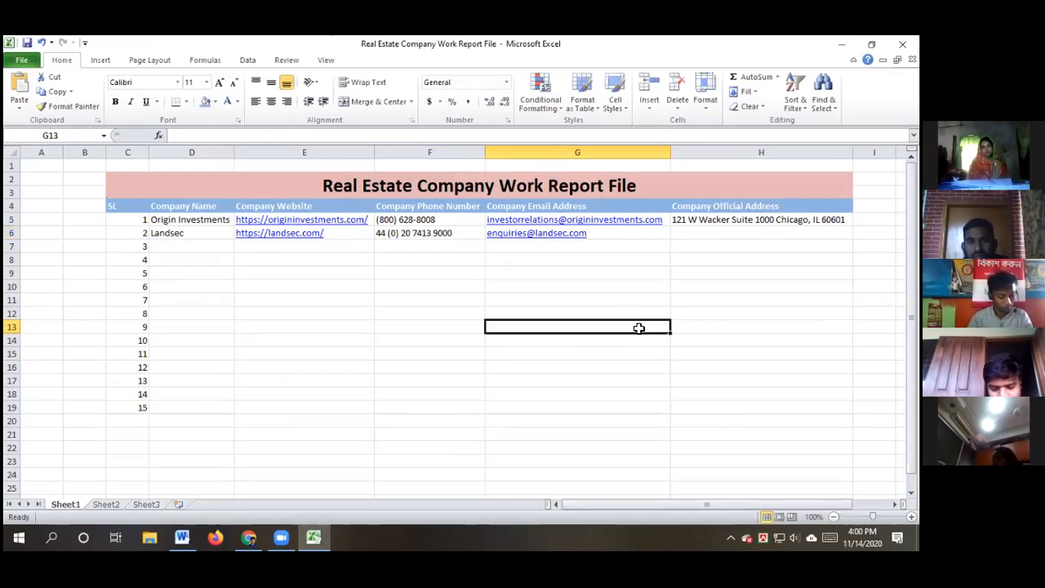
# Copy Landsec's head office address into H6 as '100 Victoria Street London SW1E 5JL' on one line
pyautogui.click(250, 536)
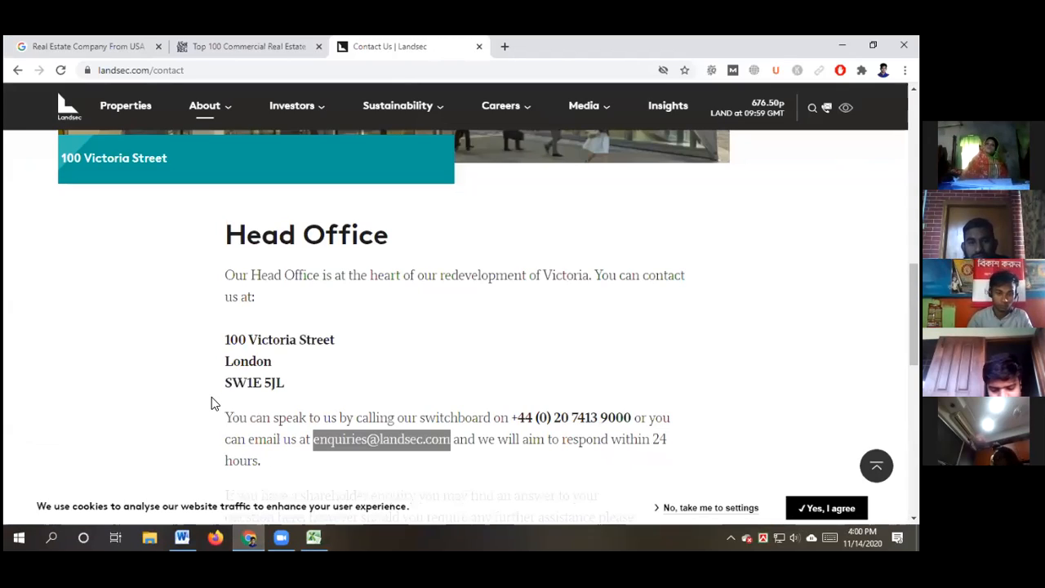
pyautogui.click(227, 342)
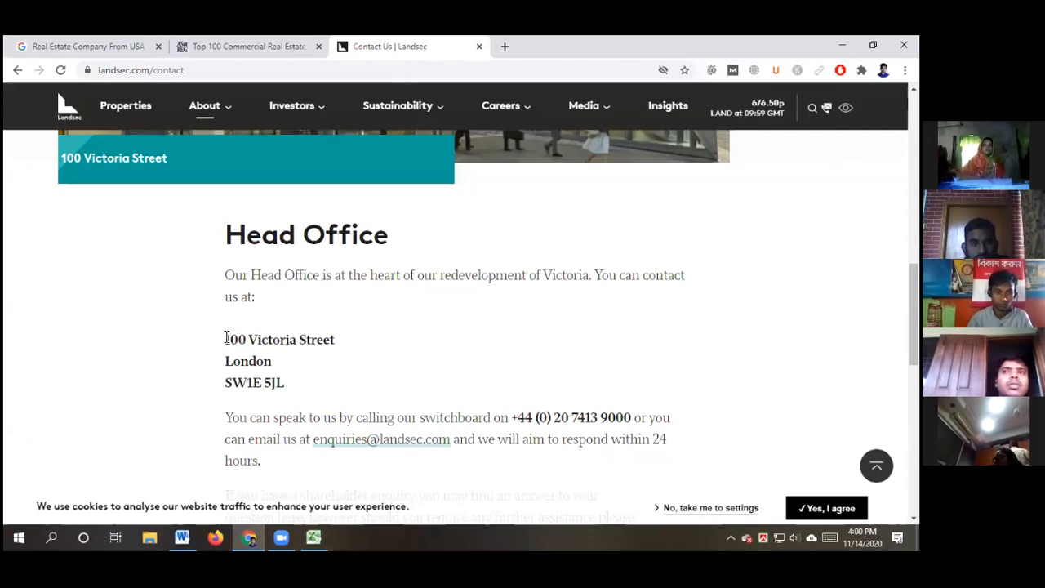
pyautogui.moveTo(225, 338); pyautogui.dragTo(292, 381)
pyautogui.hotkey('ctrl', 'c')
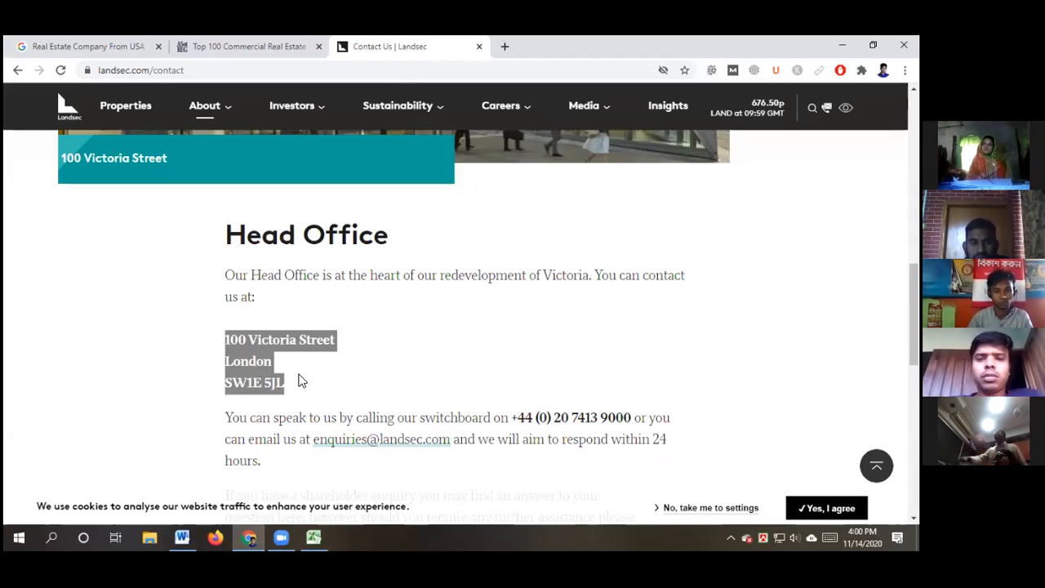
pyautogui.click(309, 531)
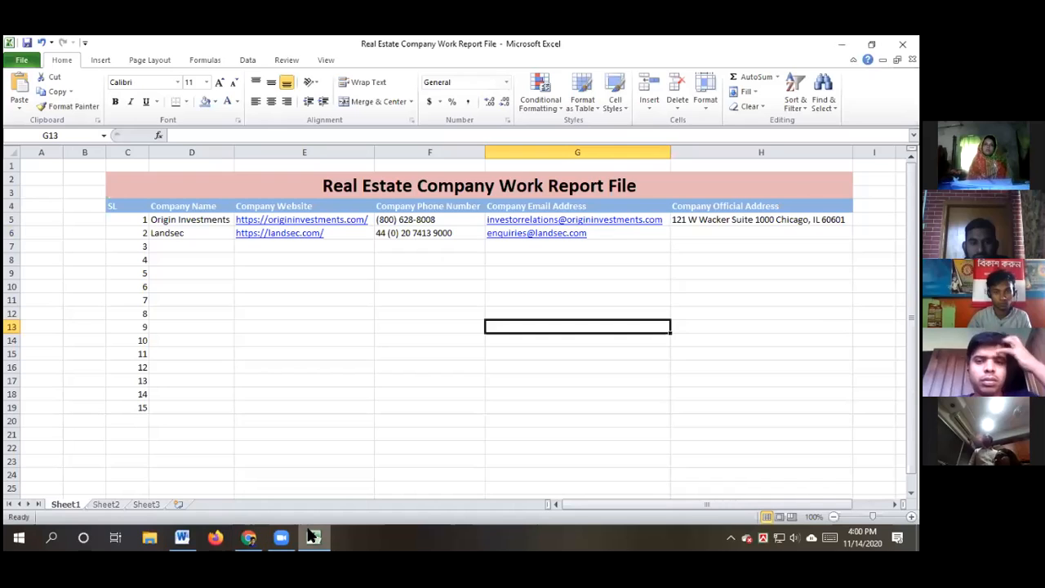
pyautogui.doubleClick(683, 233)
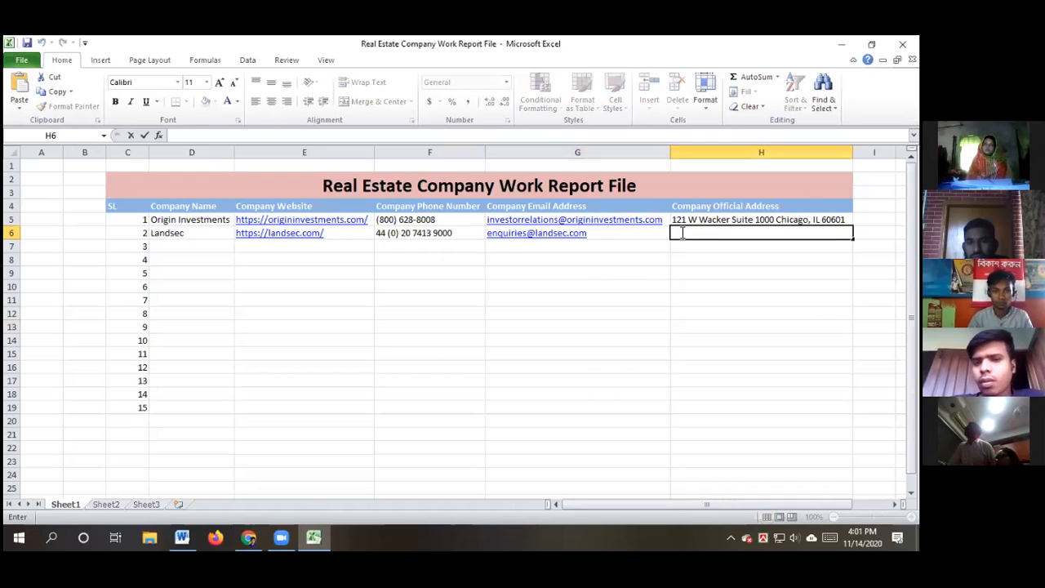
pyautogui.hotkey('ctrl', 'v')
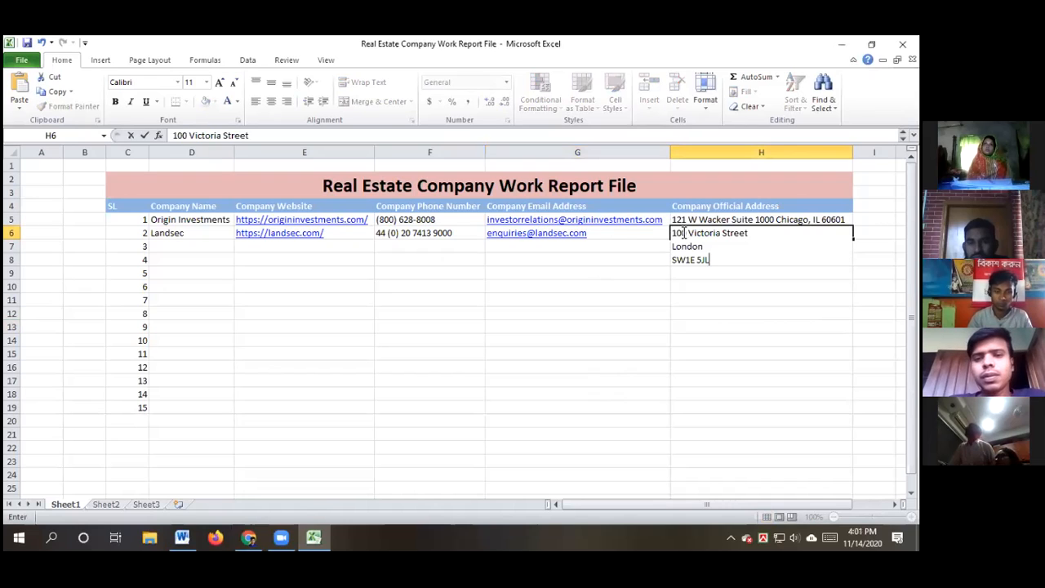
pyautogui.click(767, 233)
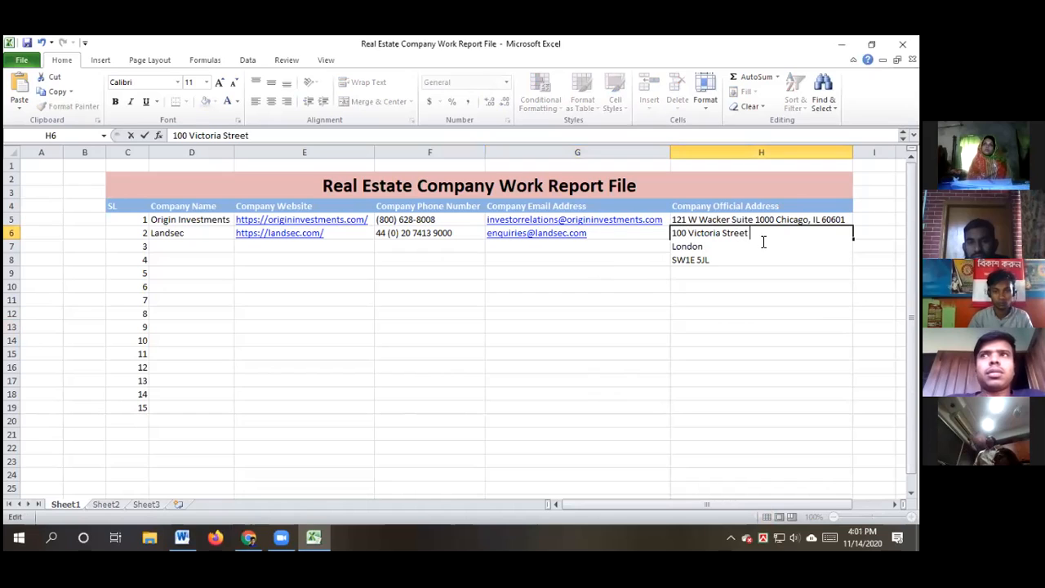
pyautogui.press('Delete')
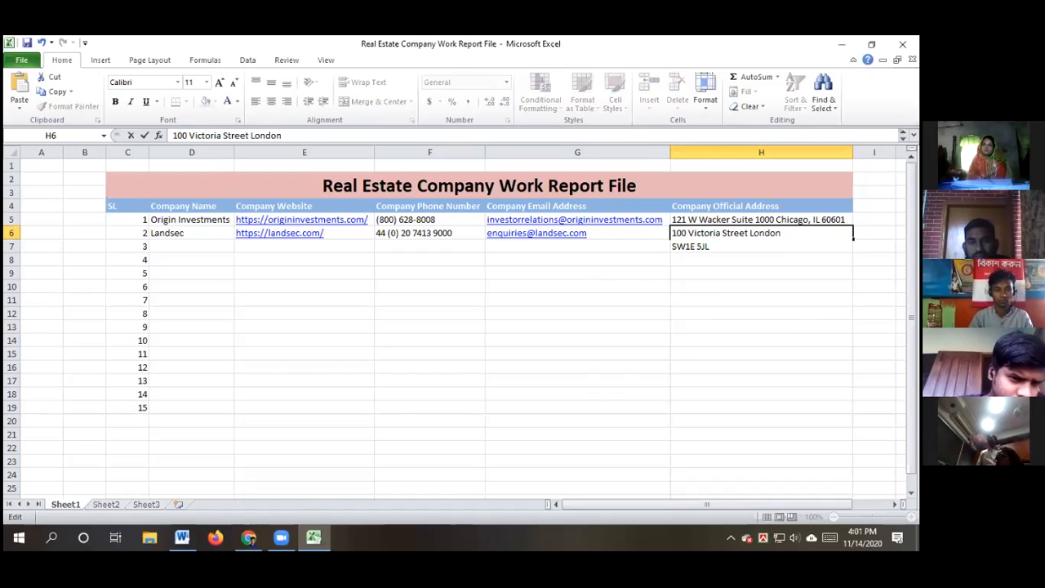
pyautogui.press('Delete')
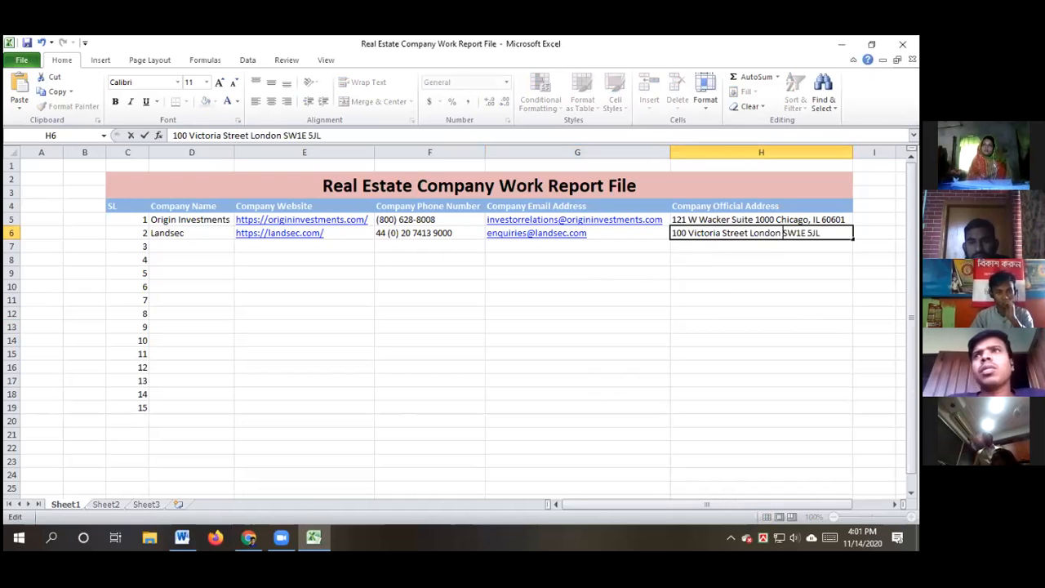
pyautogui.click(749, 327)
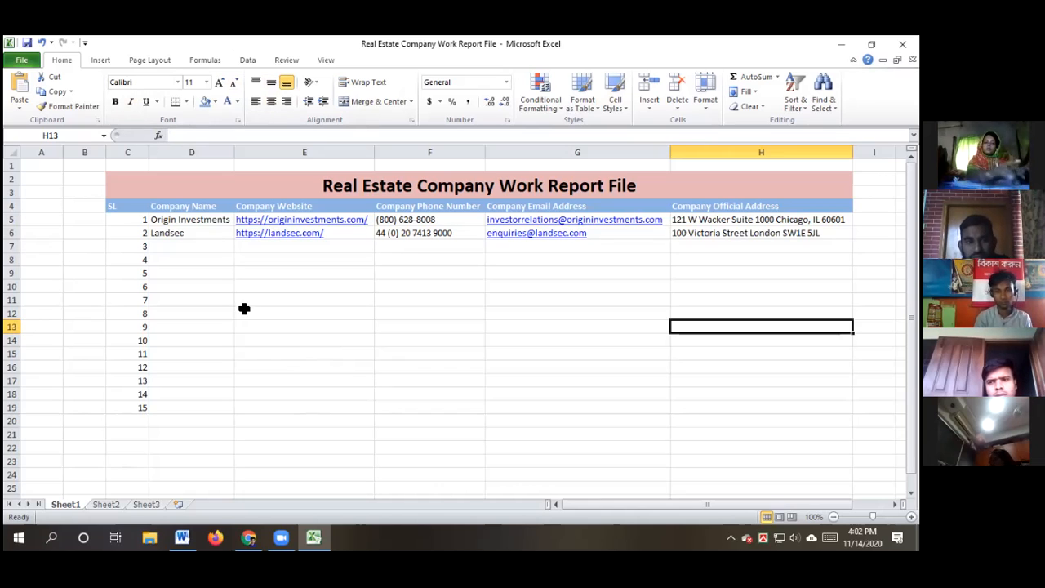
# Close the Landsec contact and Top 100 list tabs, leaving the 'Real Estate Company From USA' results
pyautogui.click(353, 342)
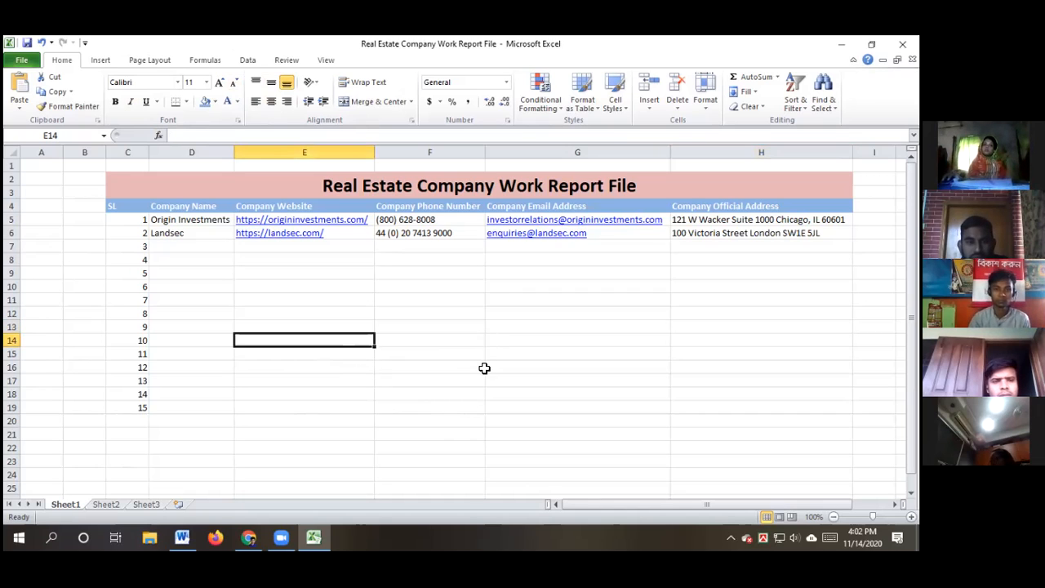
pyautogui.click(251, 535)
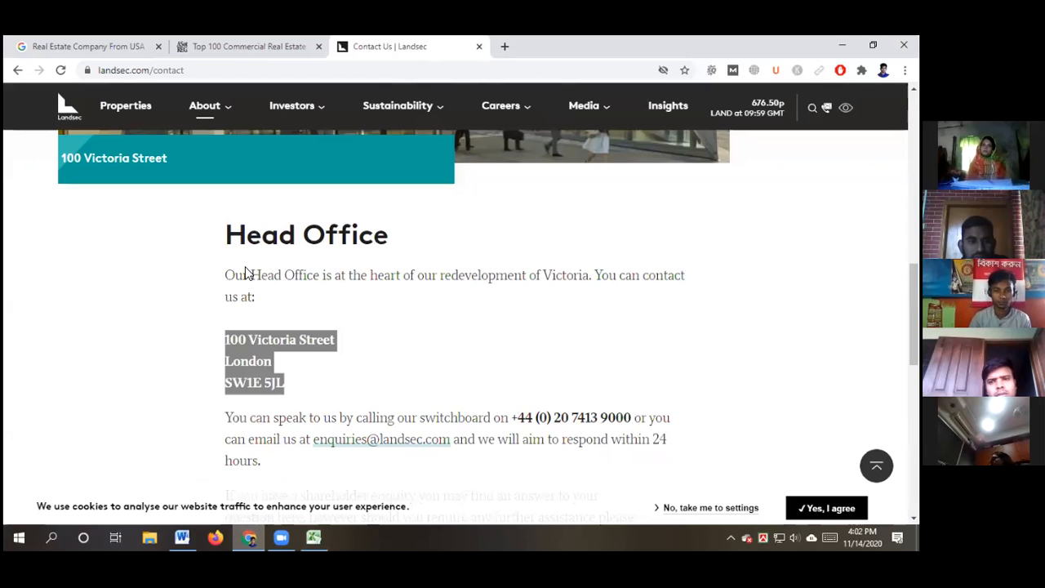
pyautogui.click(479, 47)
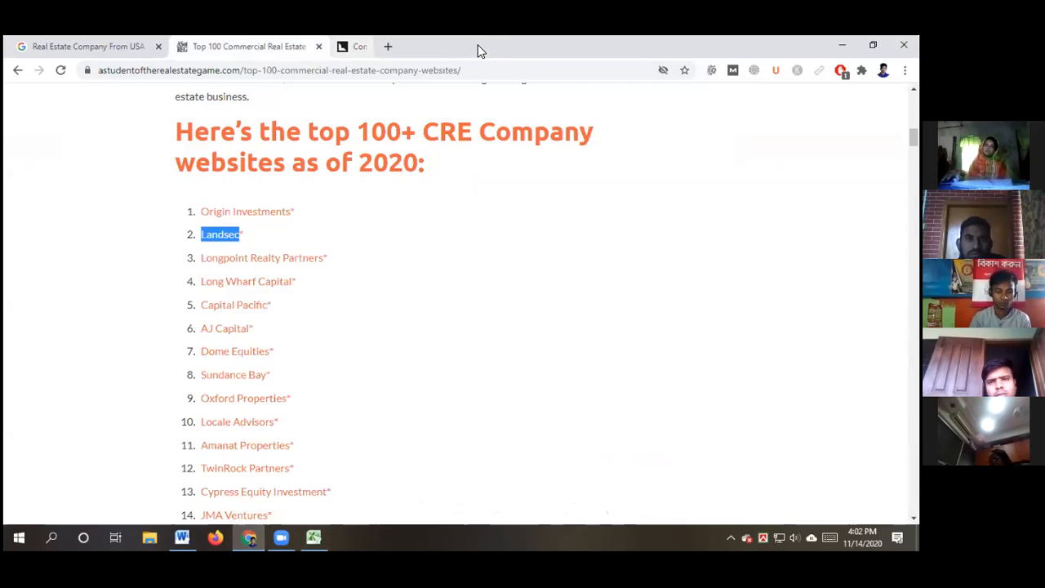
pyautogui.click(85, 47)
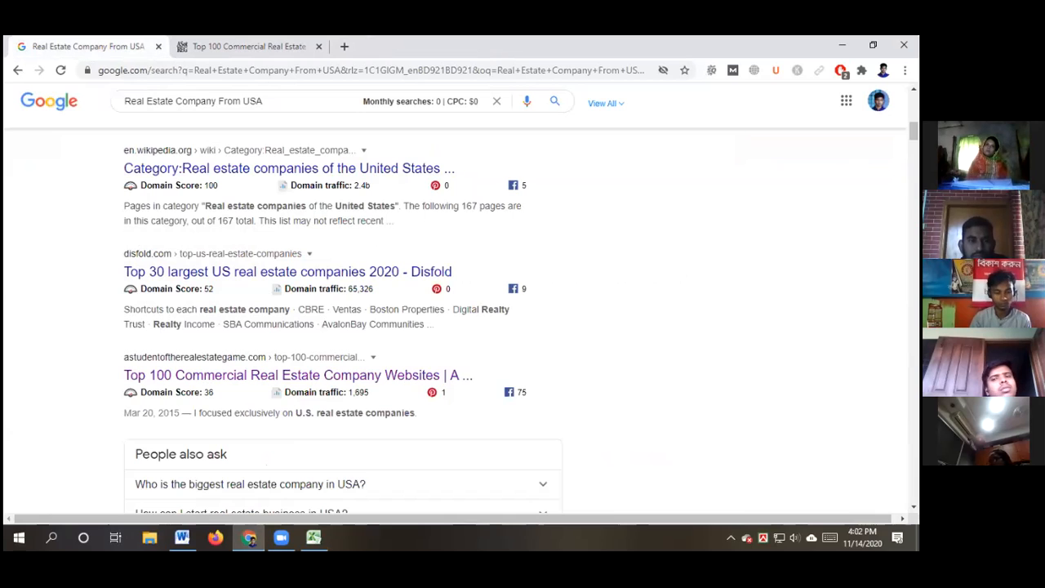
pyautogui.scroll(5, 645, 385)
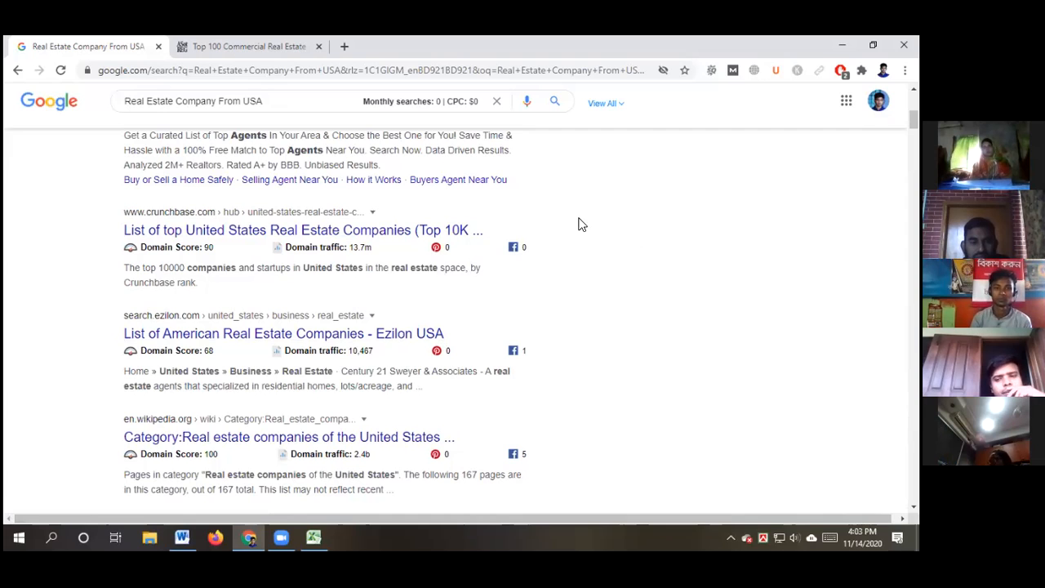
pyautogui.click(317, 46)
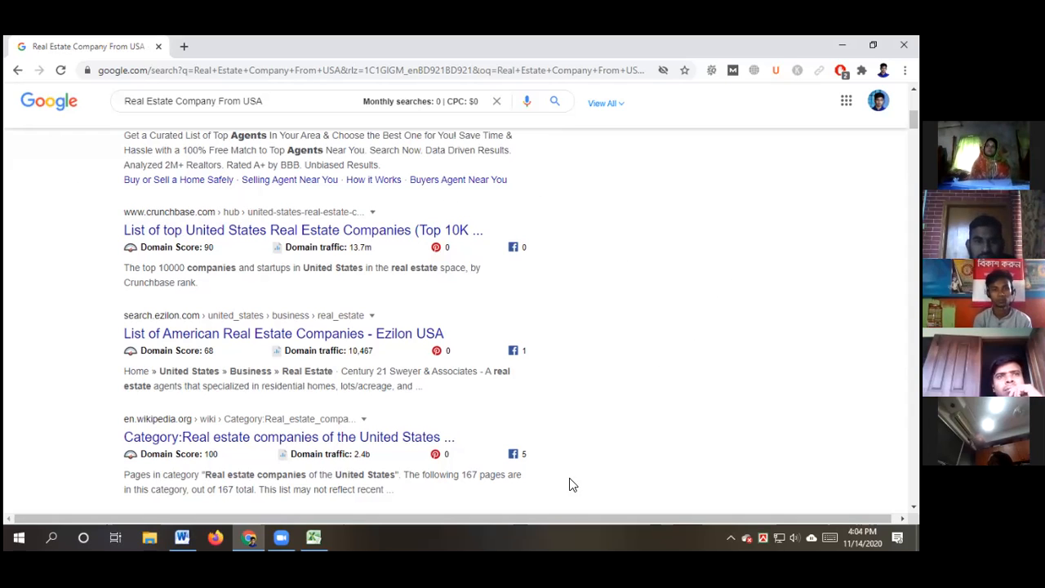
# Return to the Web Research document and put the caret after 'USA' on the real estate task line
pyautogui.click(178, 534)
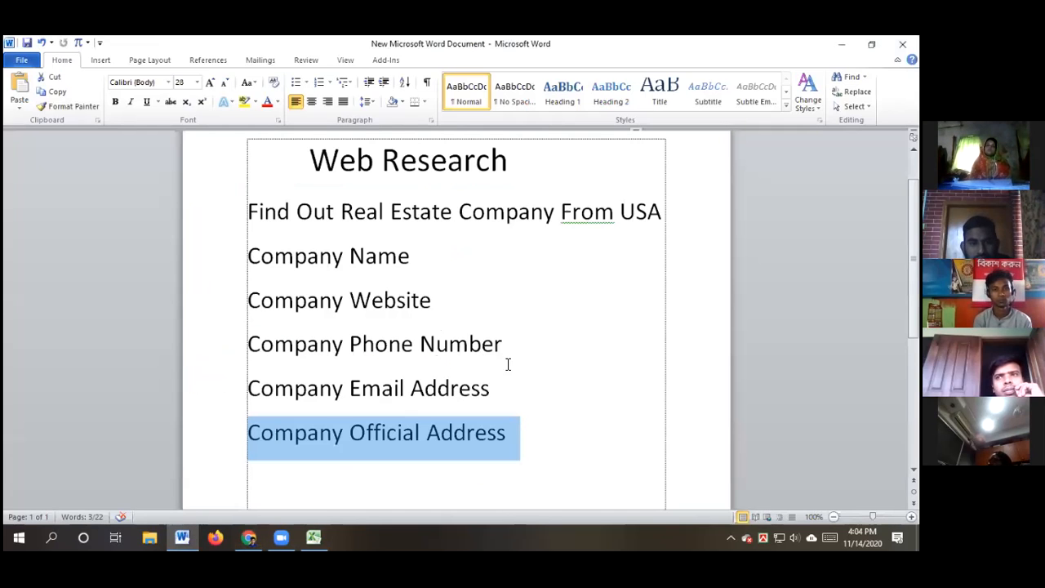
pyautogui.click(546, 434)
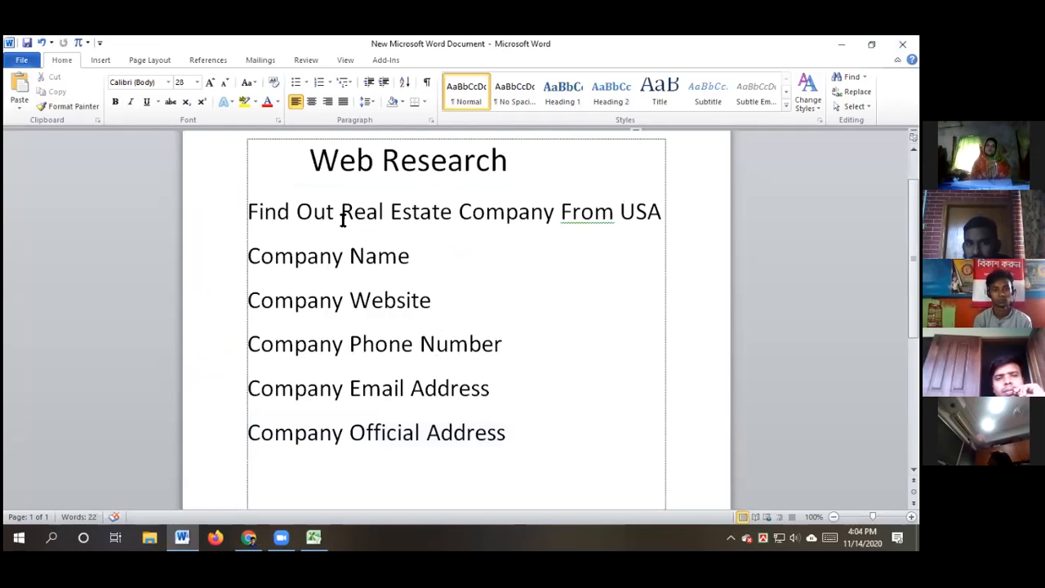
pyautogui.moveTo(340, 213); pyautogui.dragTo(488, 213)
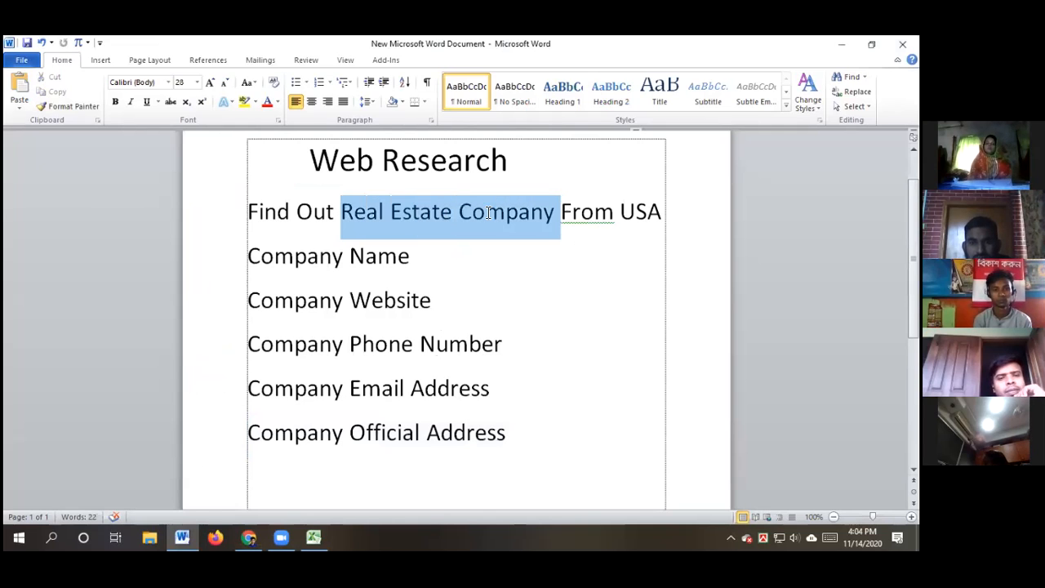
pyautogui.click(542, 281)
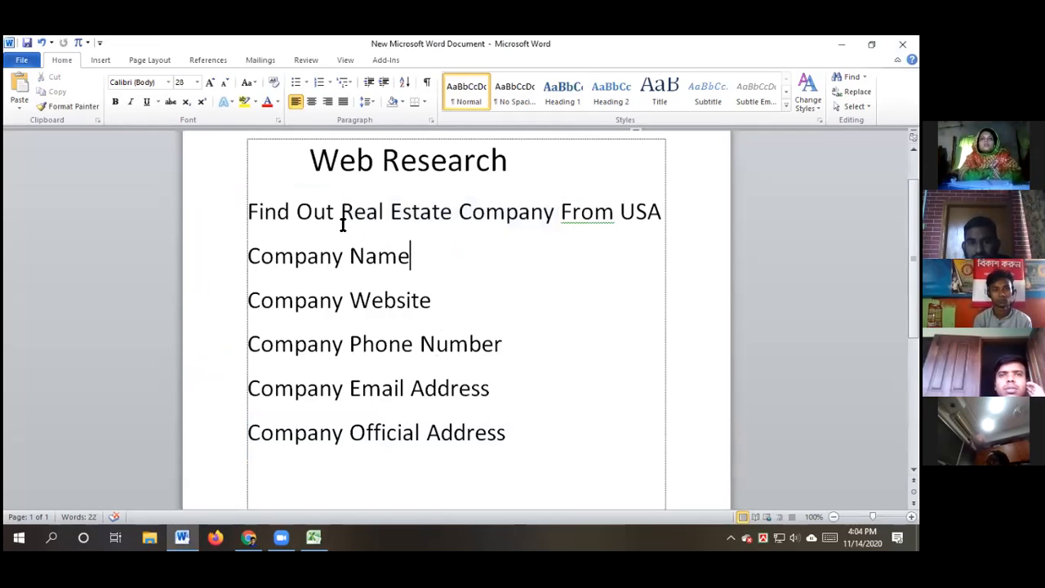
pyautogui.moveTo(342, 212); pyautogui.dragTo(448, 214)
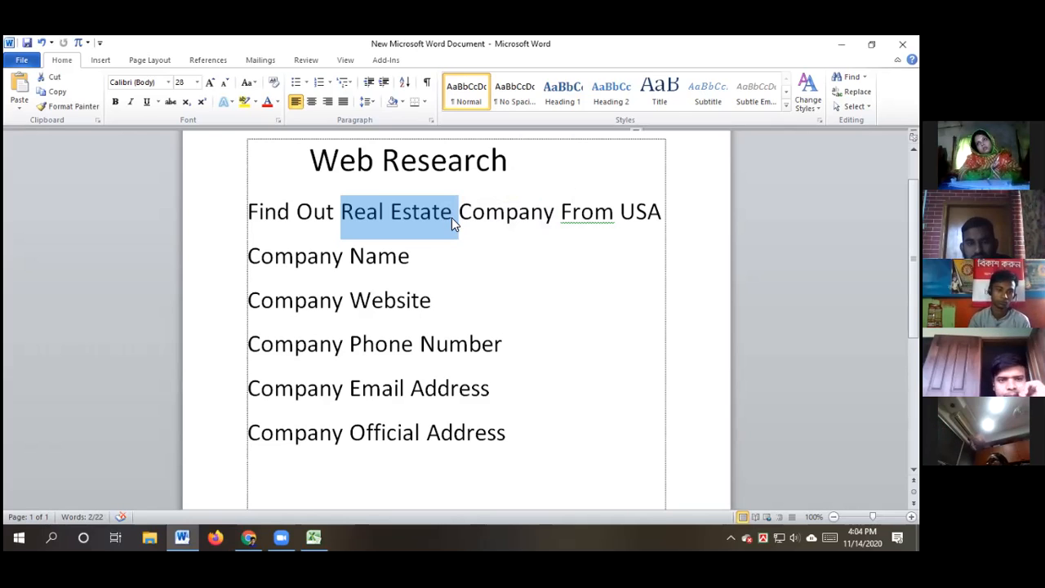
pyautogui.click(452, 215)
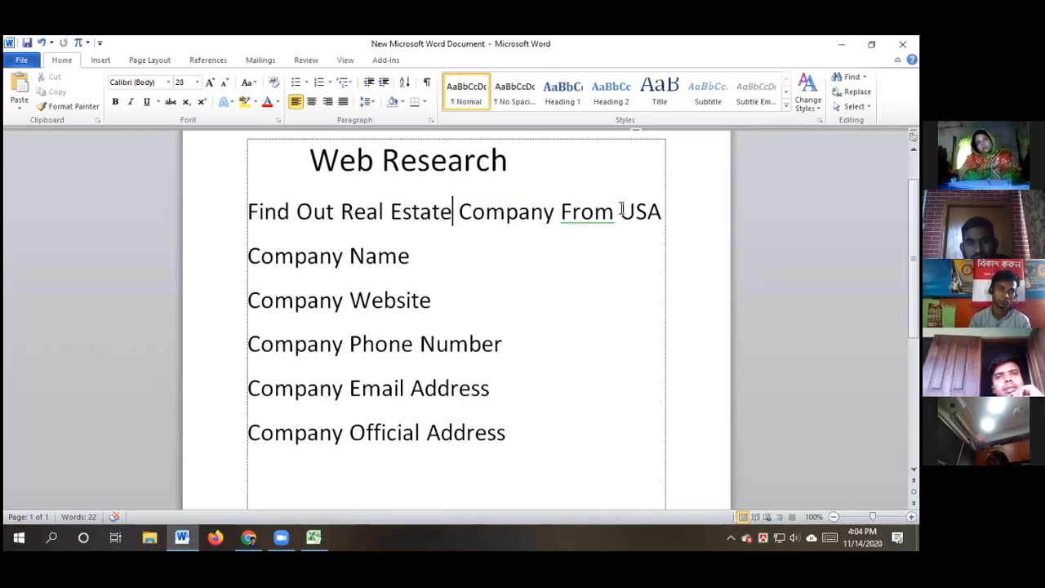
pyautogui.click(662, 214)
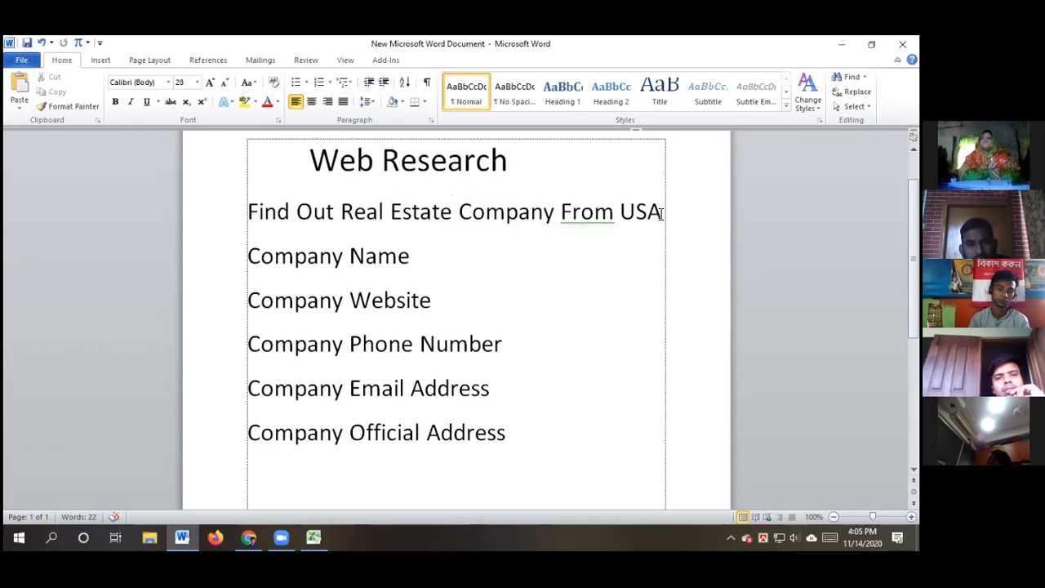
# Add a new line below the real estate task reading 'Find out Pet Food Shop in New York'
pyautogui.press('Return')
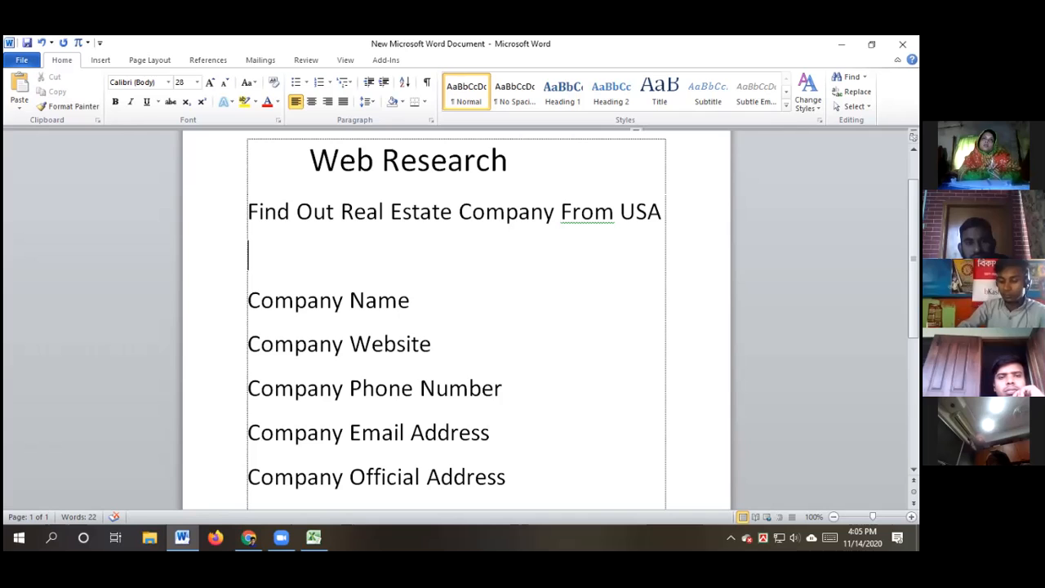
pyautogui.write('Fi')
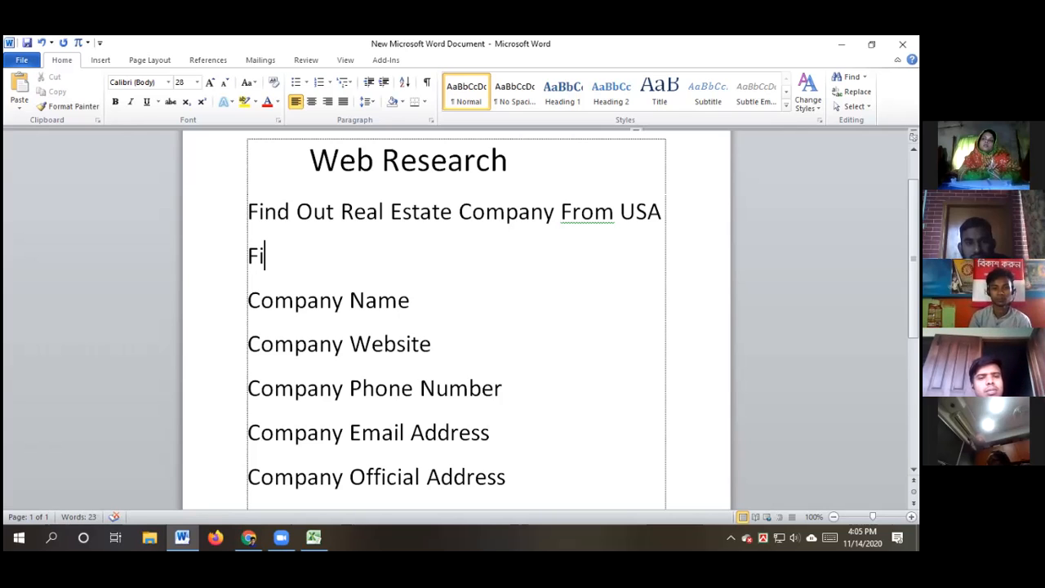
pyautogui.write('nd out')
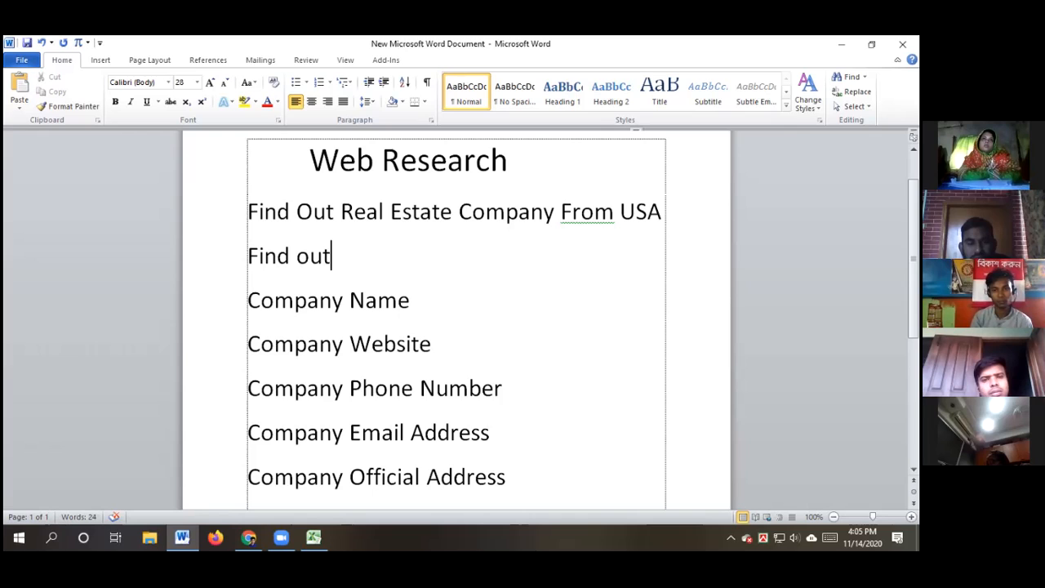
pyautogui.write(' P')
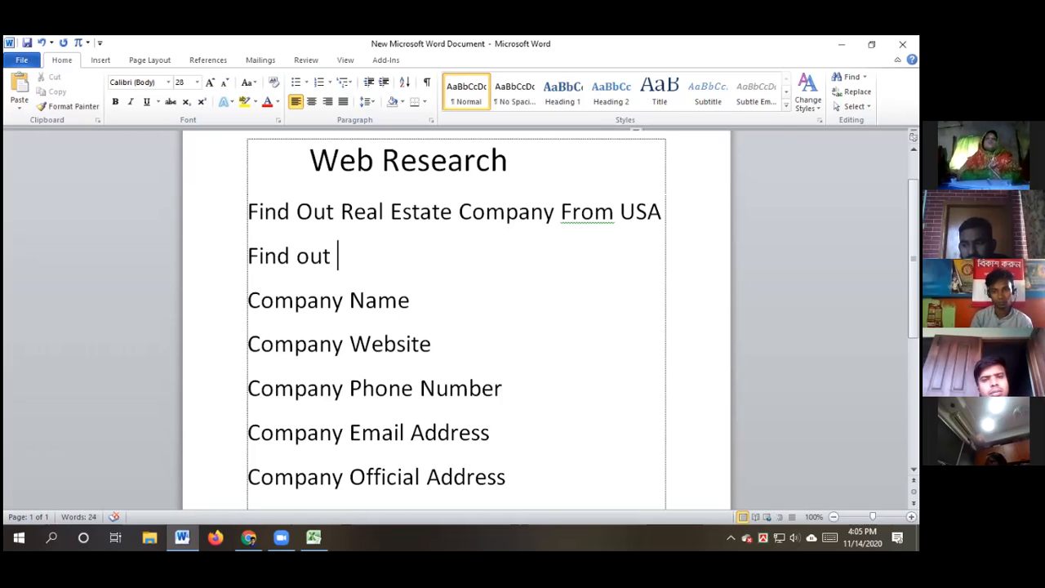
pyautogui.write('et')
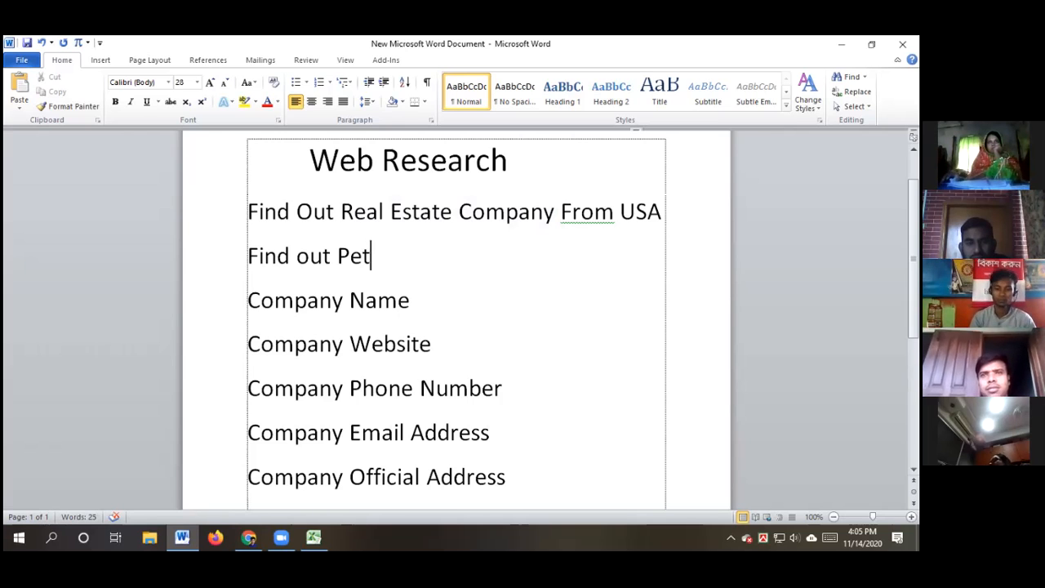
pyautogui.write('F')
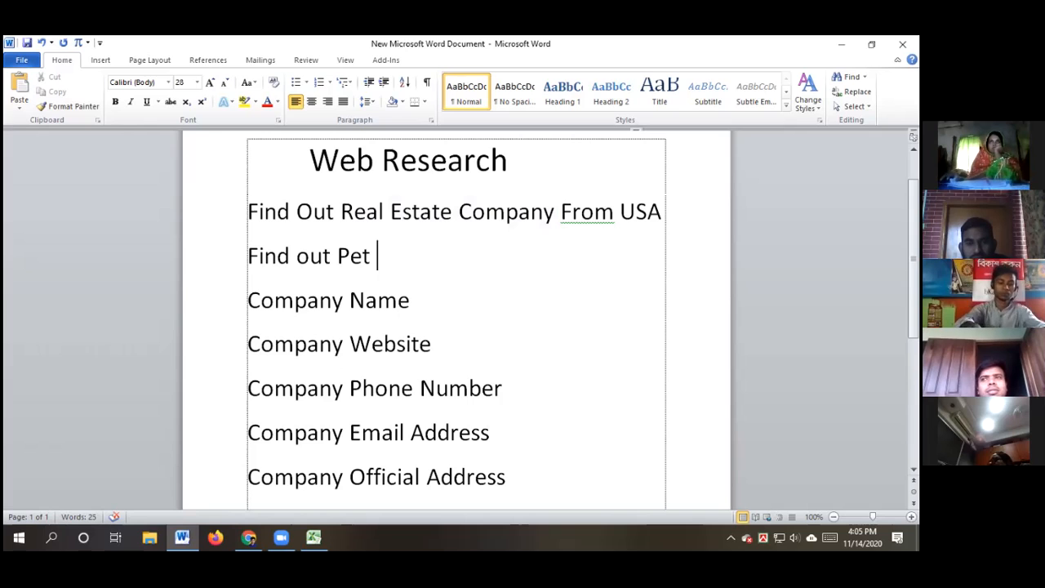
pyautogui.write('ood')
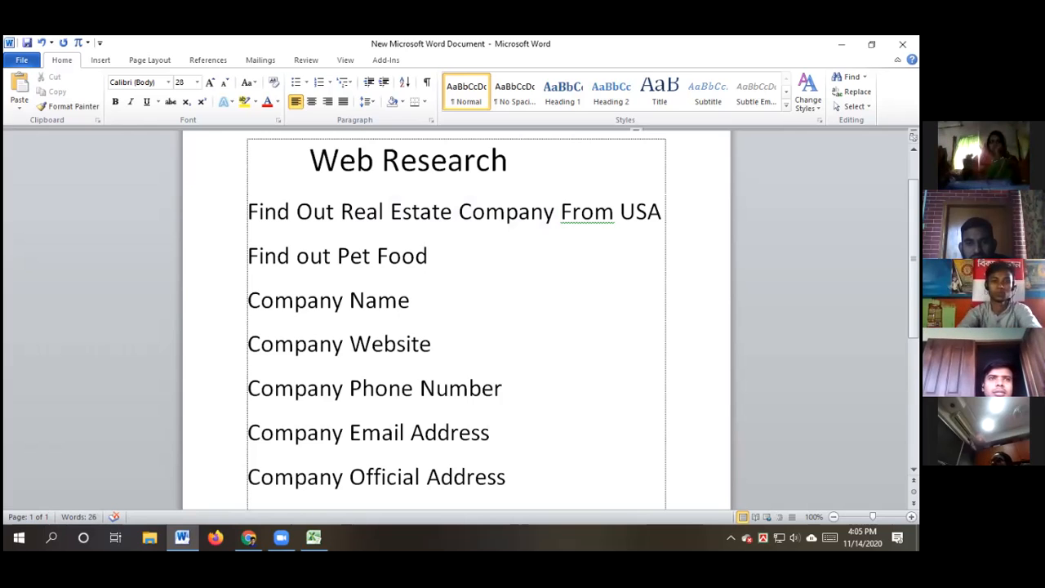
pyautogui.write(' in')
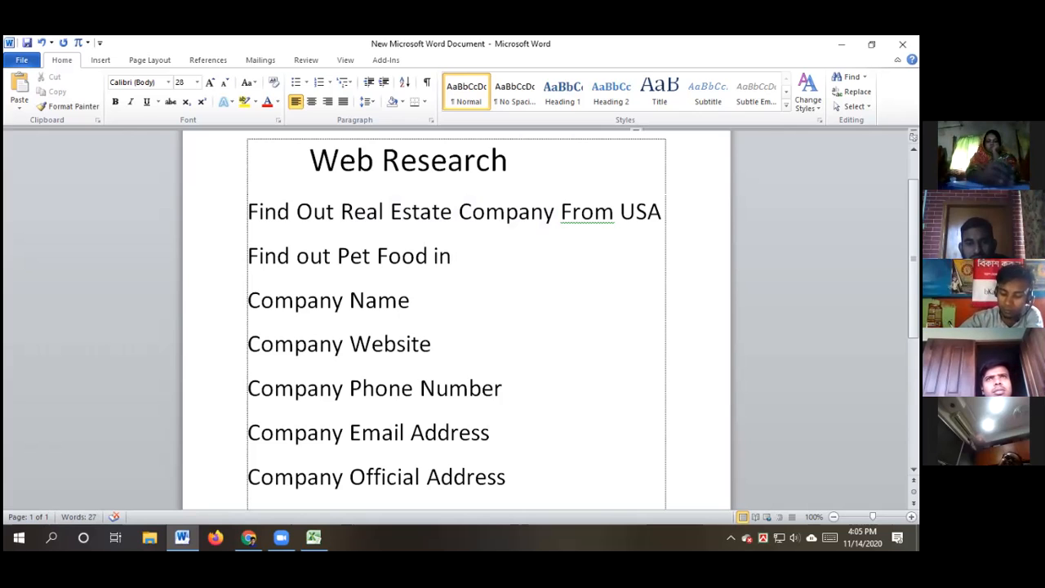
pyautogui.write(' New ')
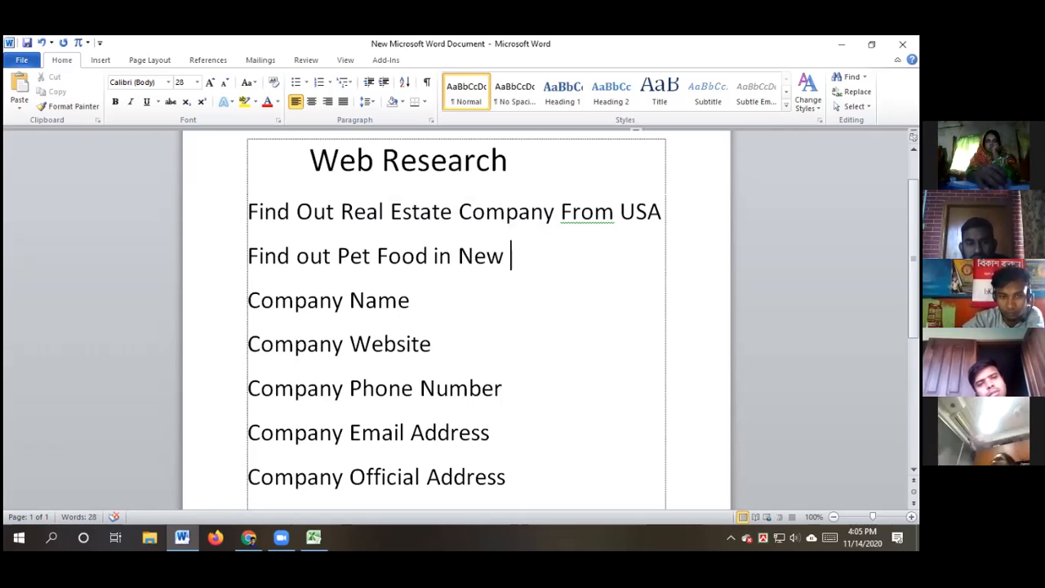
pyautogui.write('York')
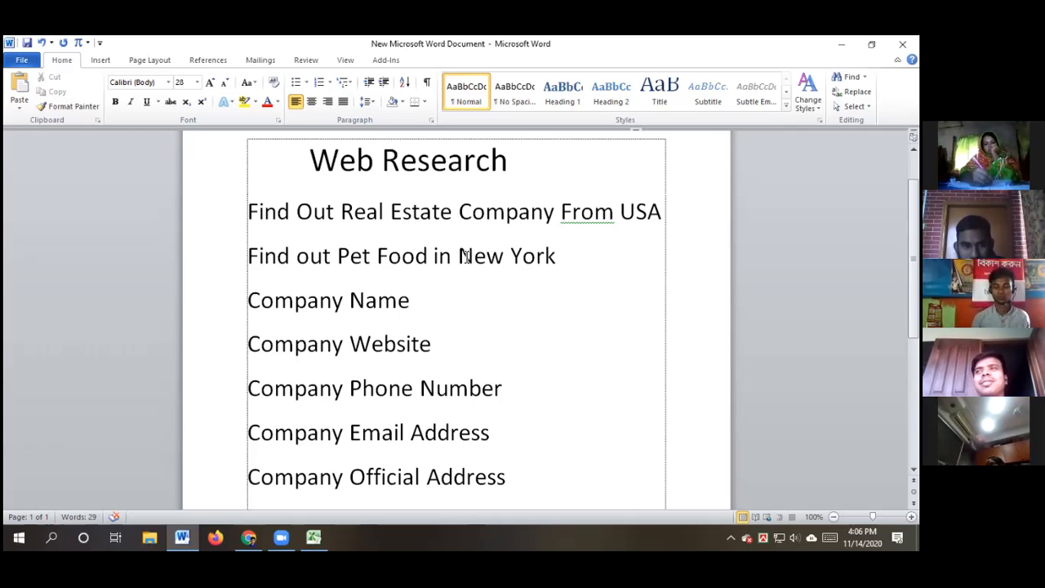
pyautogui.click(427, 255)
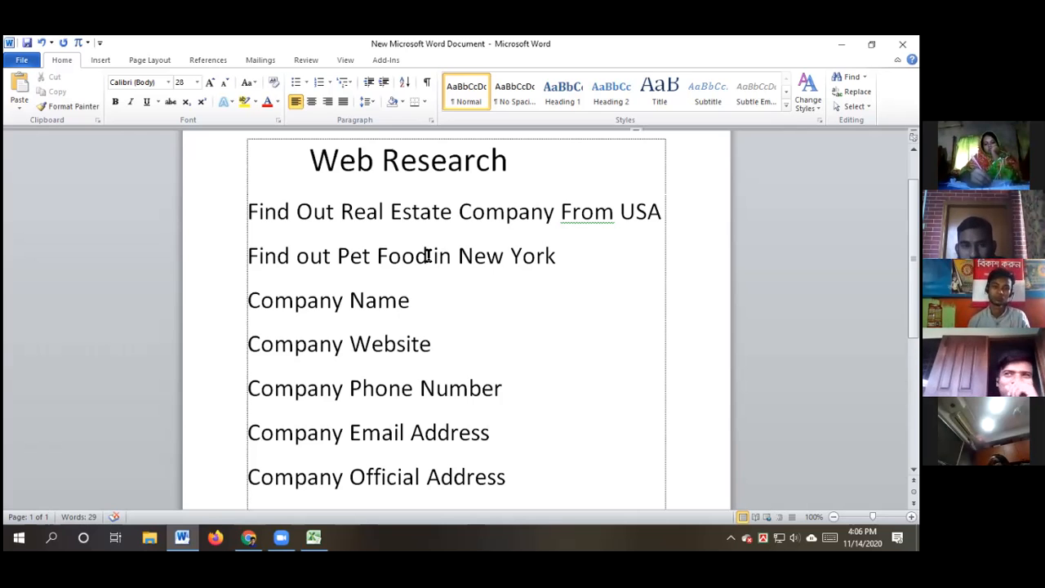
pyautogui.write('Shop')
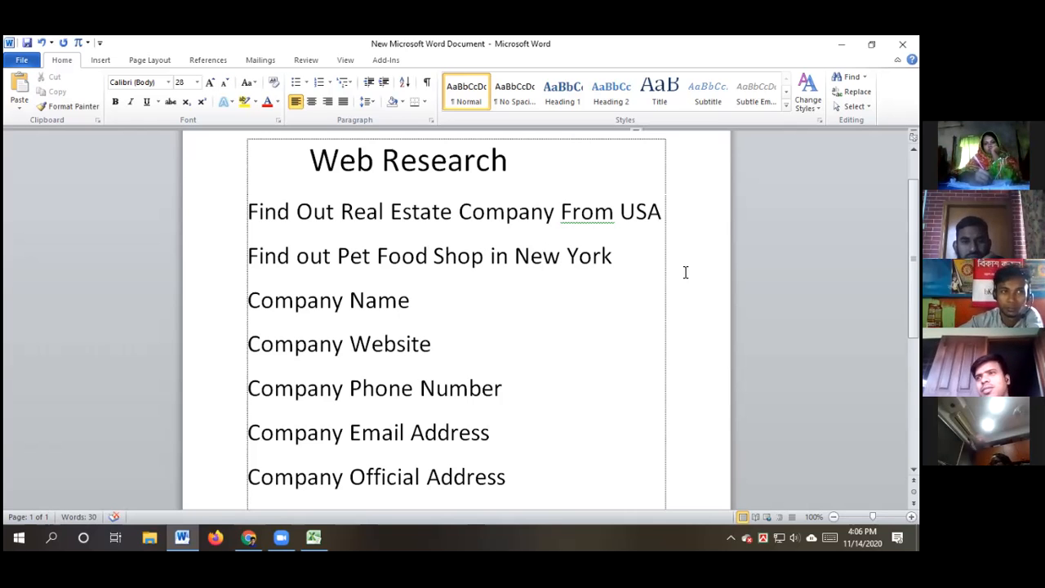
pyautogui.click(621, 257)
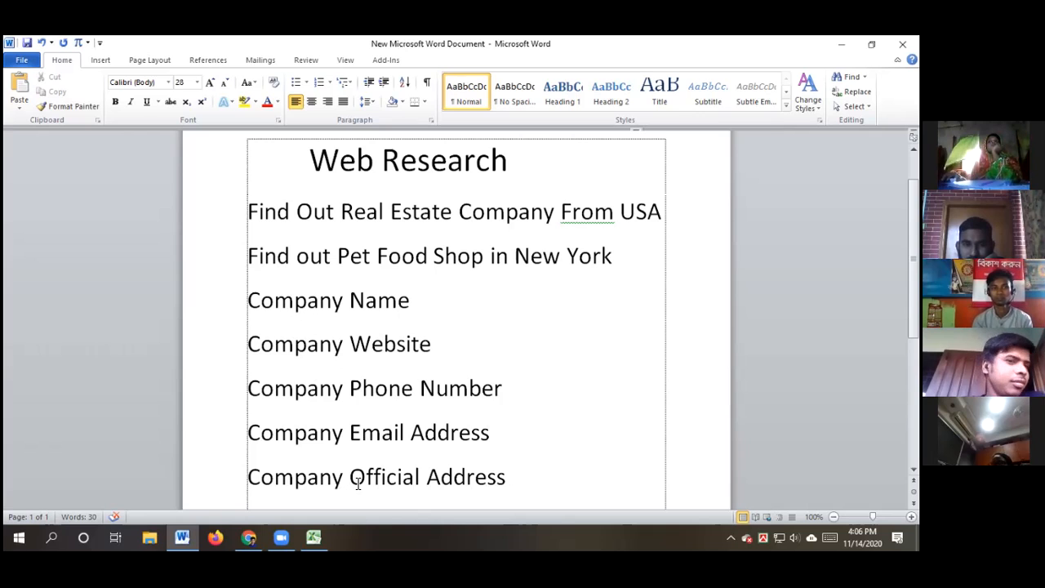
# Select the 'Find out Pet Food Shop in New York' line, then return to Chrome's real estate results
pyautogui.click(620, 260)
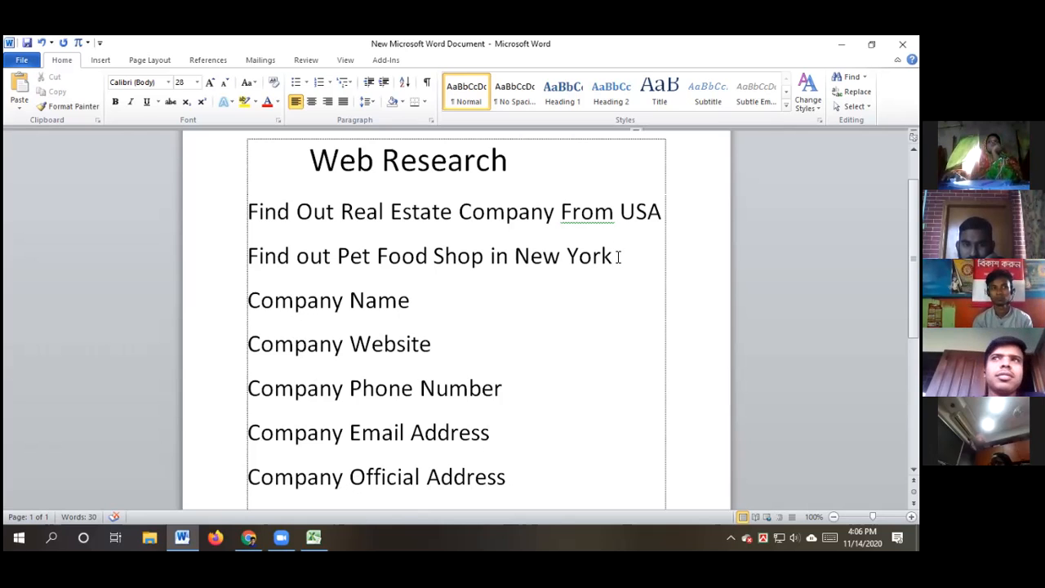
pyautogui.moveTo(620, 258); pyautogui.dragTo(491, 257)
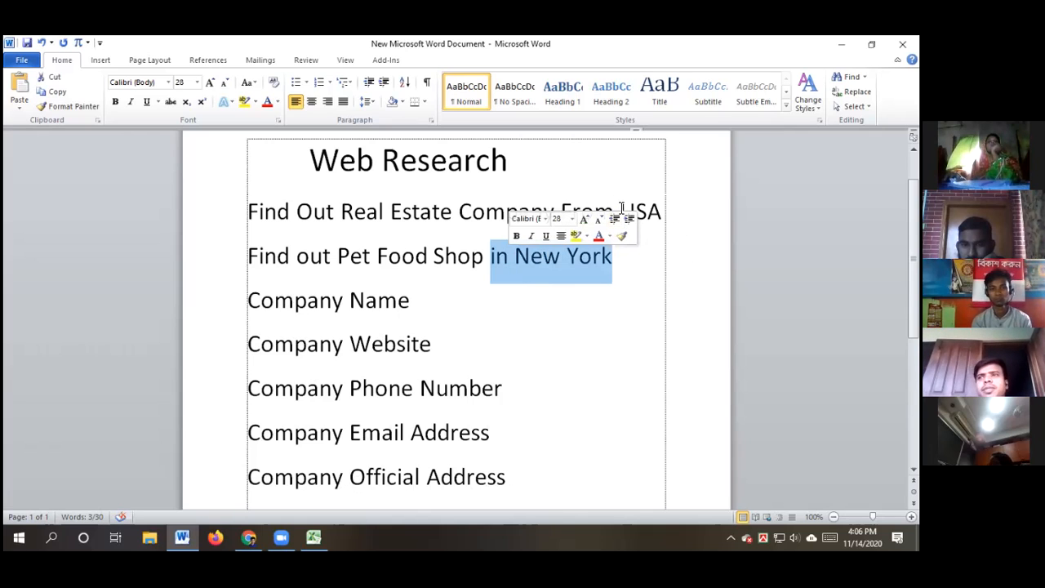
pyautogui.click(617, 265)
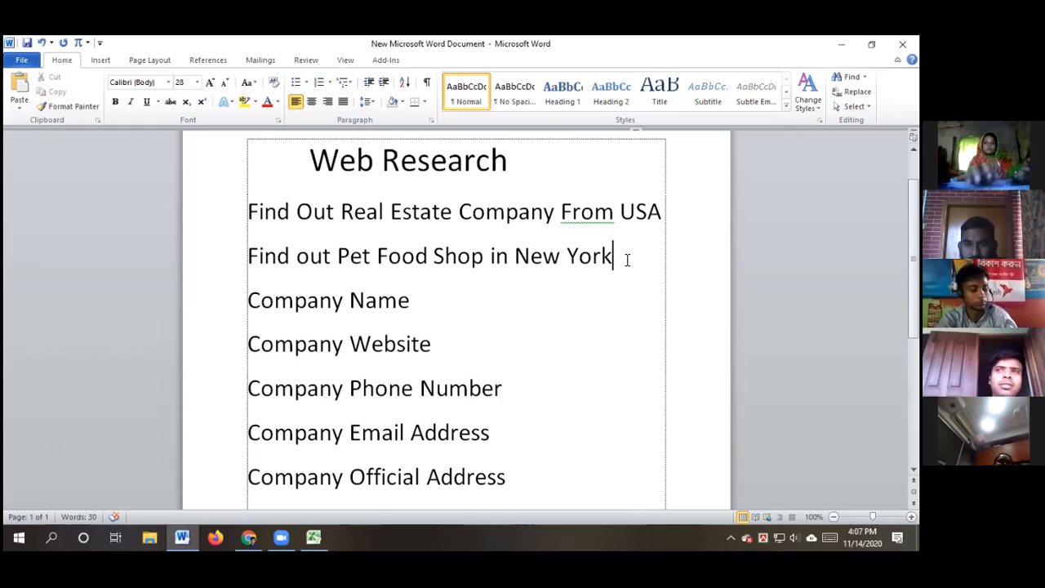
pyautogui.moveTo(601, 256); pyautogui.dragTo(252, 256)
pyautogui.hotkey('ctrl', 'c')
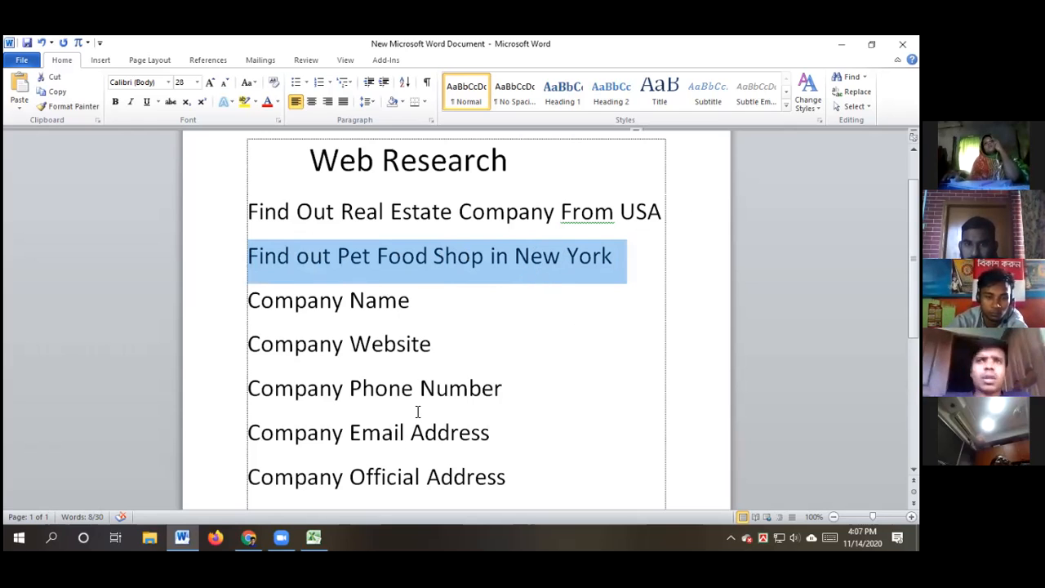
pyautogui.click(628, 259)
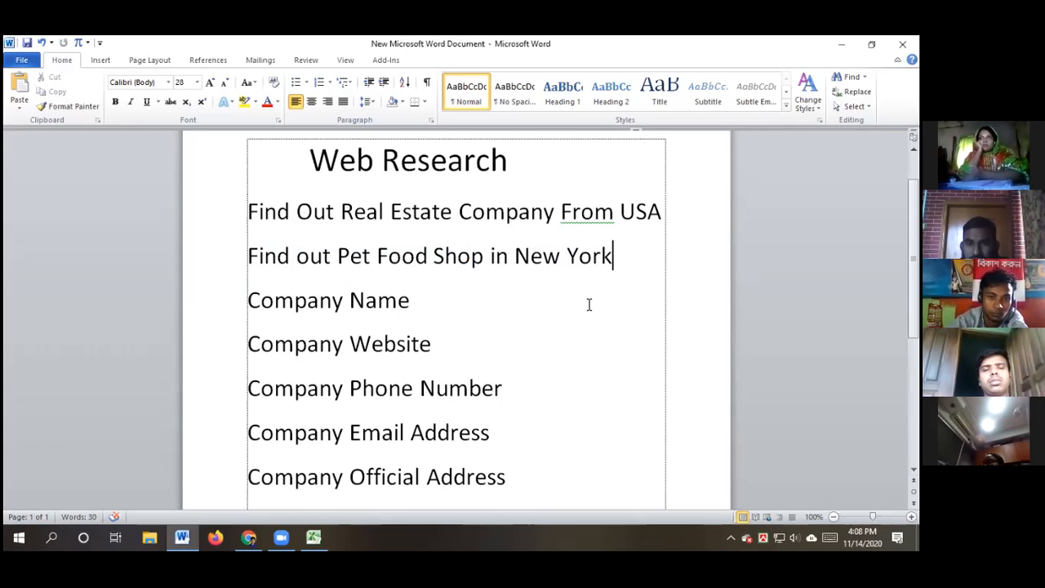
pyautogui.click(249, 536)
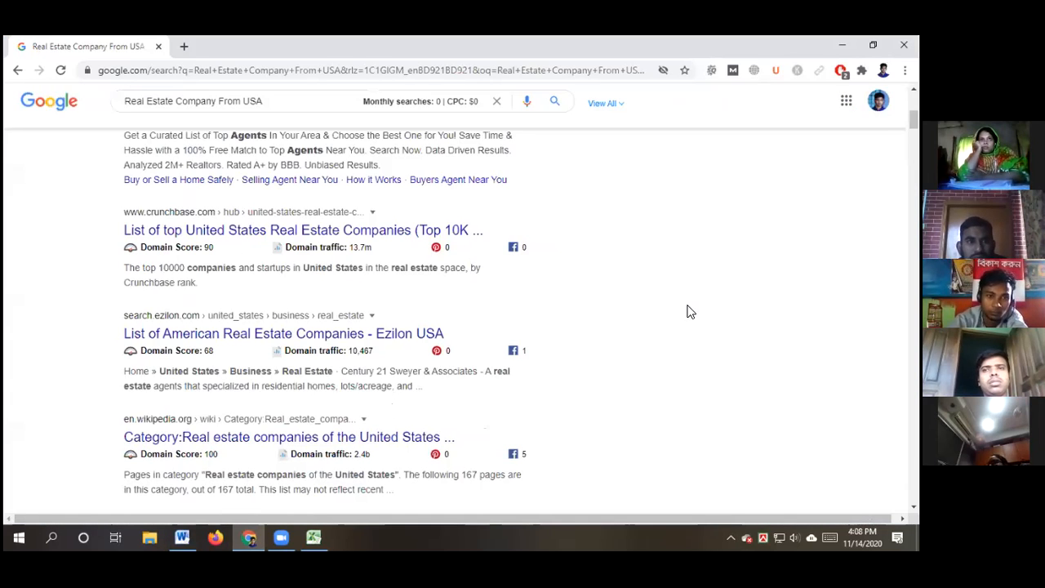
# Replace the Google query with the pasted 'Find out Pet Food Shop in New York' and search
pyautogui.scroll(4, 694, 291)
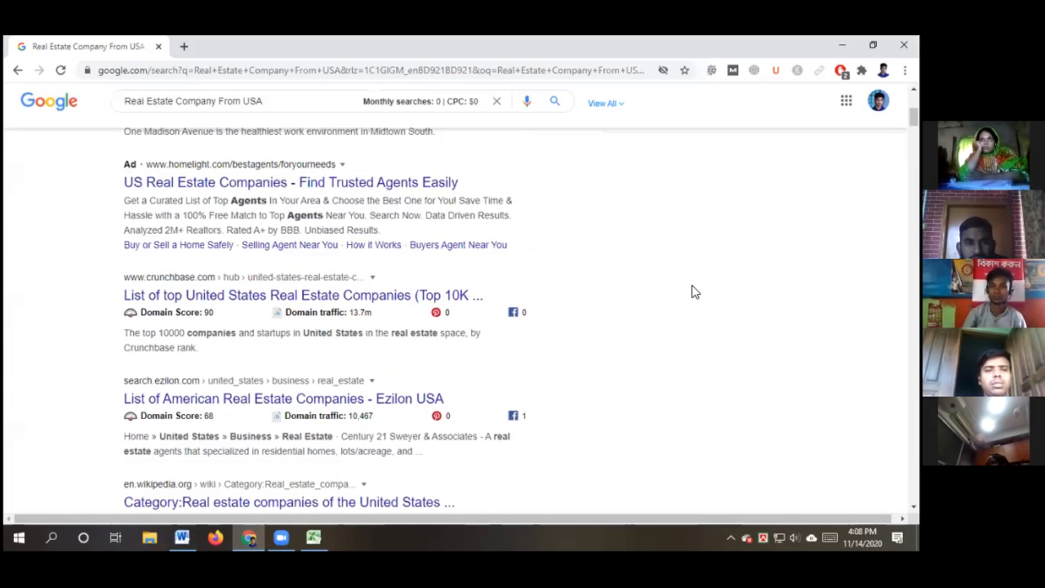
pyautogui.scroll(1, 693, 290)
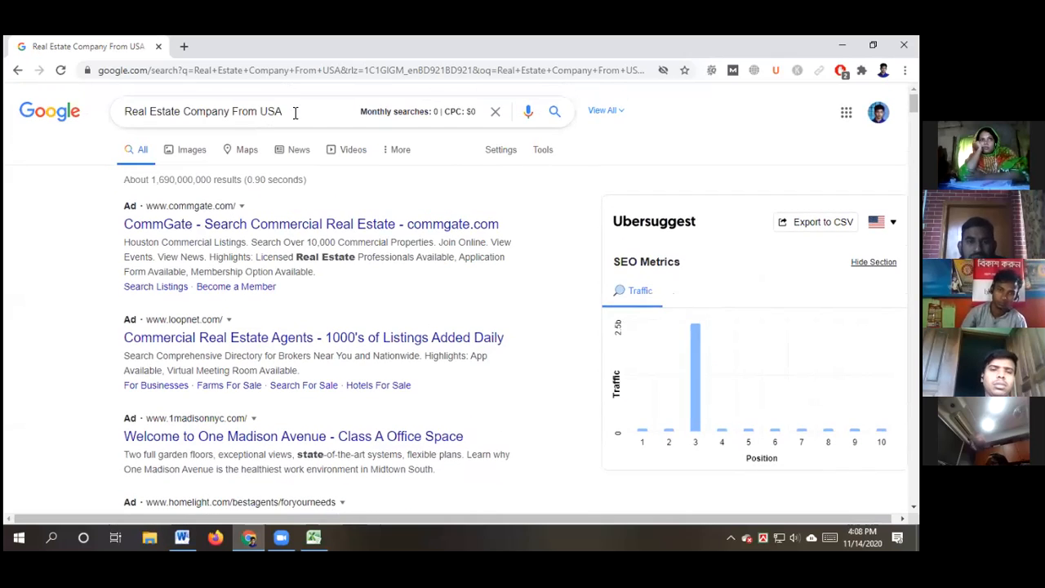
pyautogui.moveTo(297, 111); pyautogui.dragTo(100, 114)
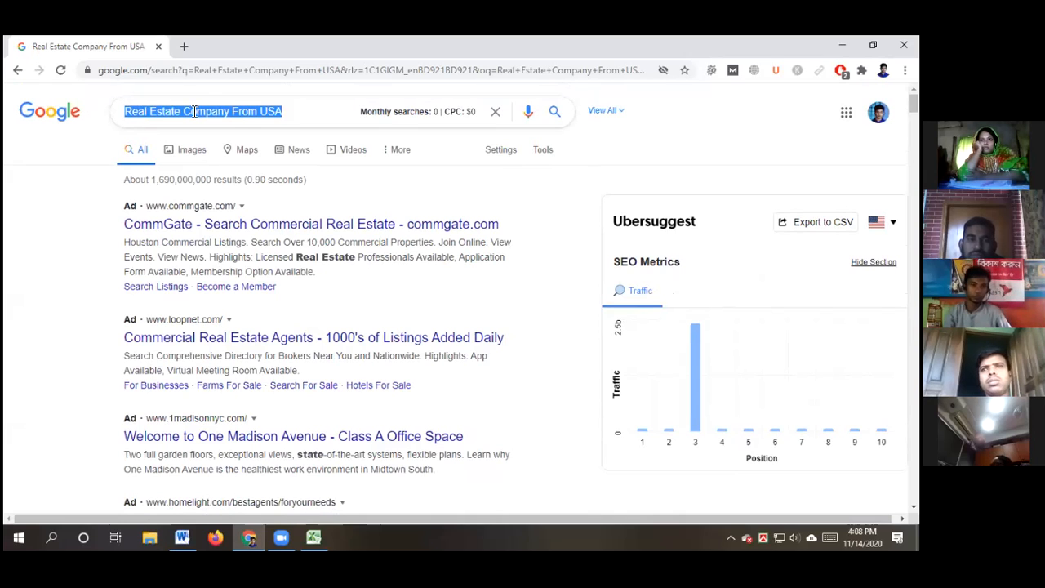
pyautogui.hotkey('ctrl', 'v')
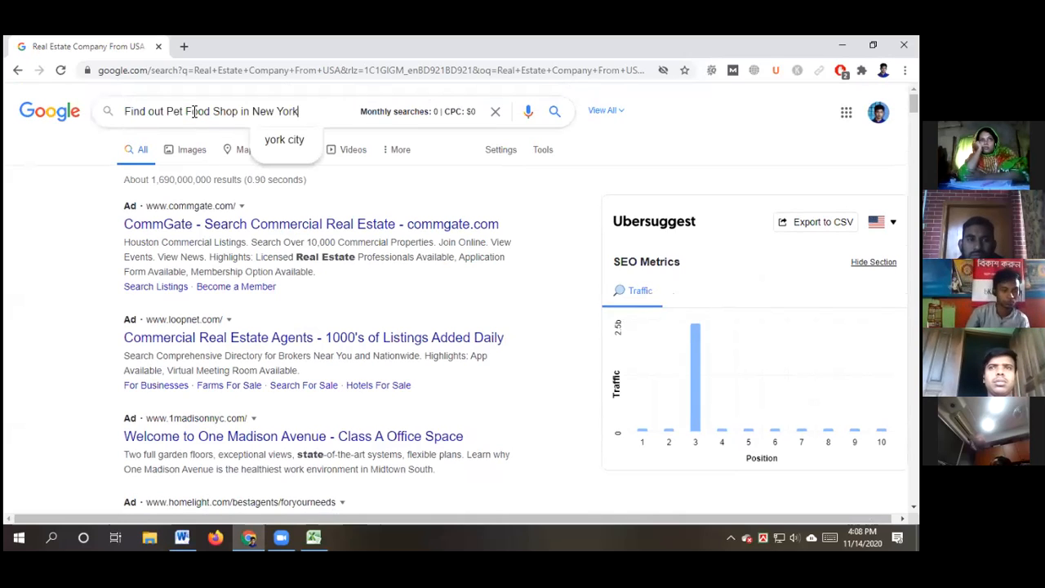
pyautogui.click(554, 113)
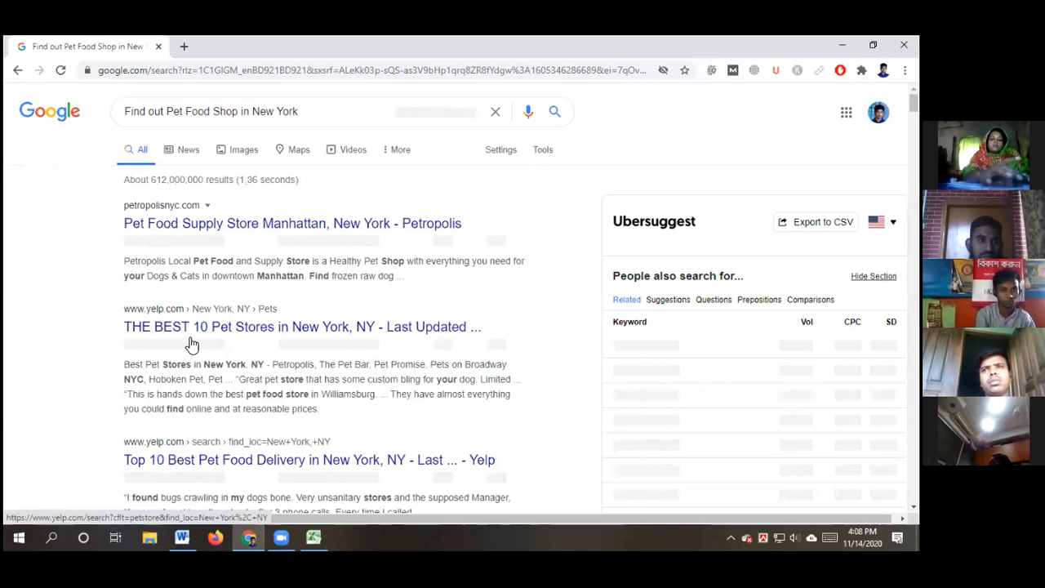
# Look through the pet food shop results led by Petropolis, then switch to Google Maps
pyautogui.scroll(-3, 44, 397)
pyautogui.scroll(-1, 81, 351)
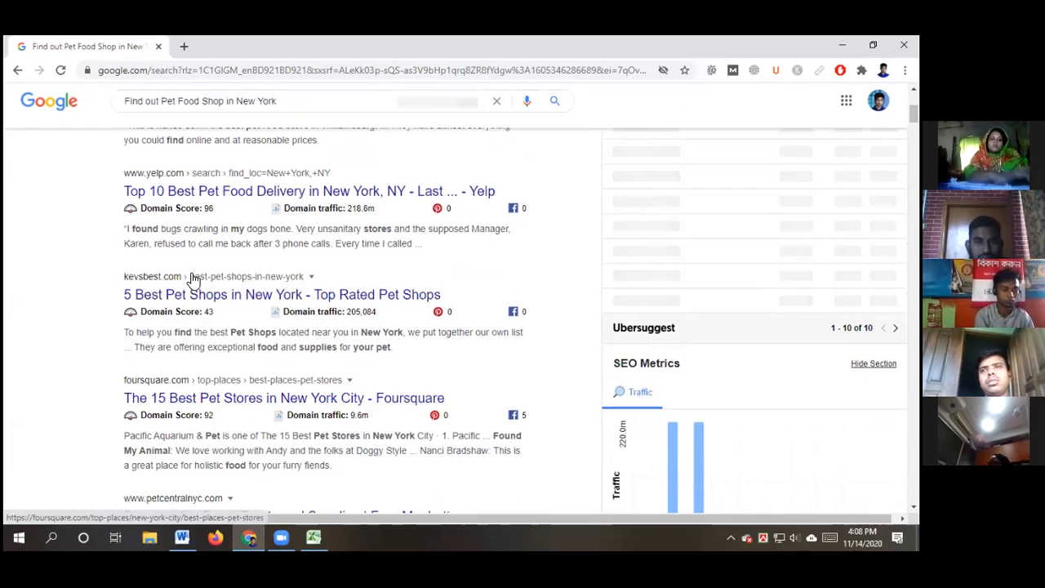
pyautogui.scroll(-1, 173, 416)
pyautogui.scroll(-1, 86, 440)
pyautogui.scroll(-1, 181, 438)
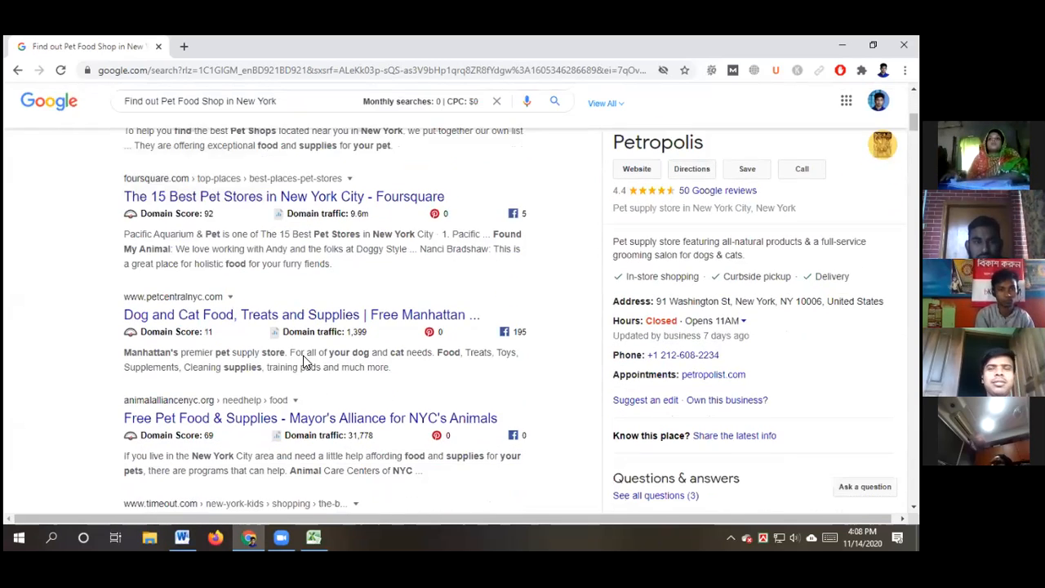
pyautogui.scroll(-2, 334, 417)
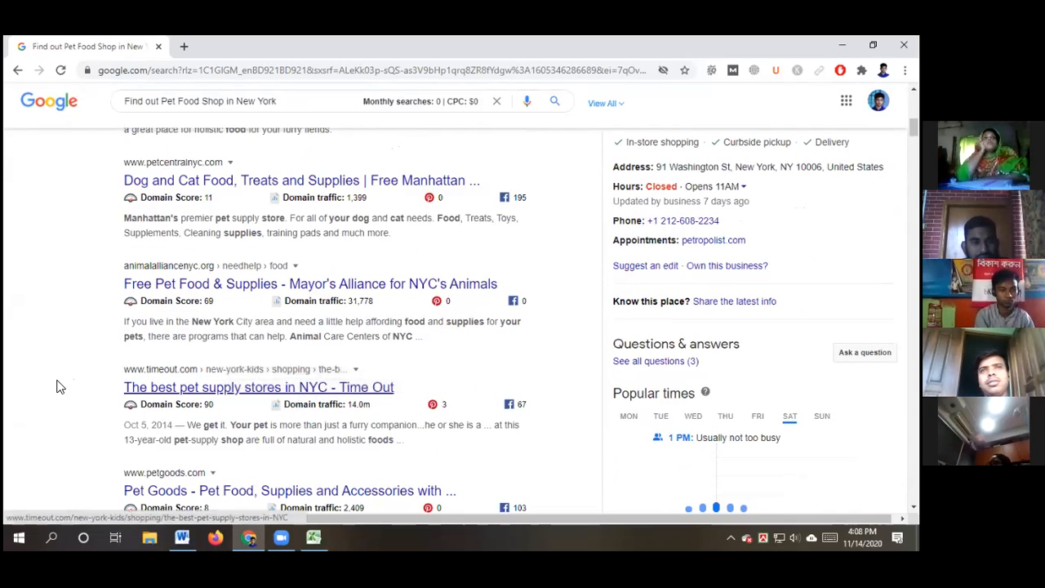
pyautogui.scroll(2, 57, 387)
pyautogui.scroll(2, 61, 384)
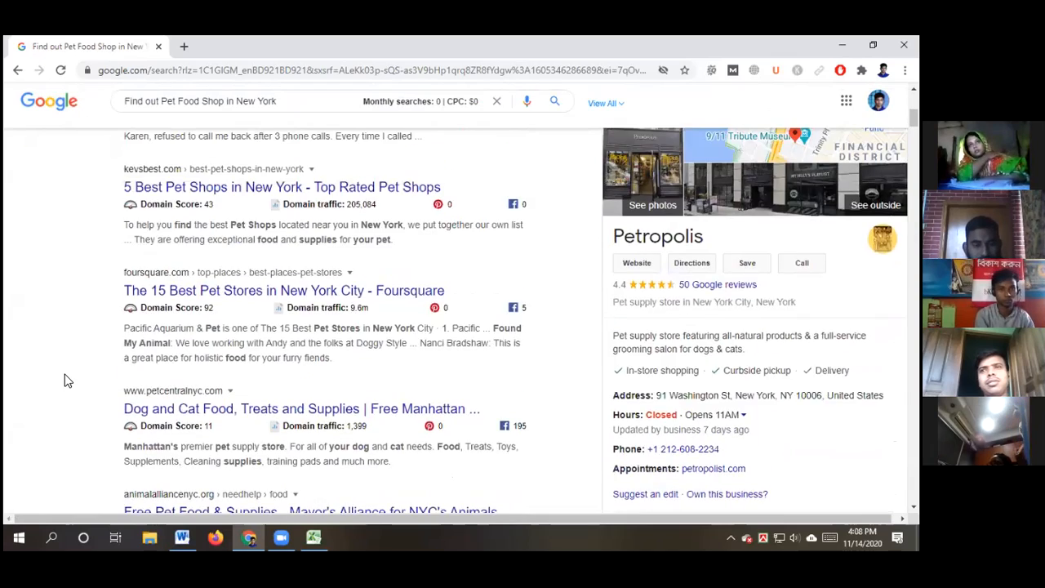
pyautogui.scroll(1, 68, 381)
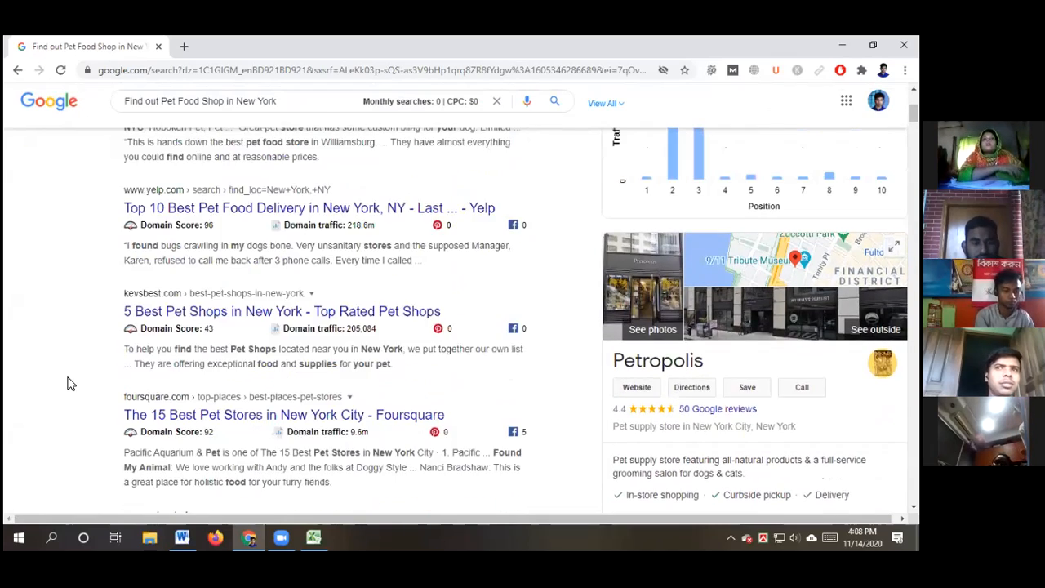
pyautogui.scroll(2, 68, 382)
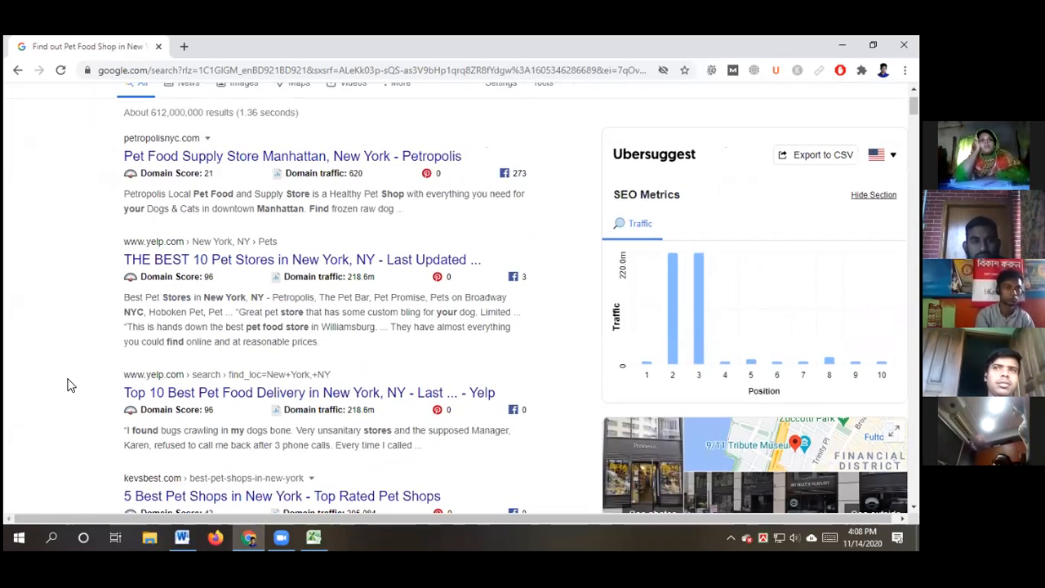
pyautogui.scroll(1, 69, 383)
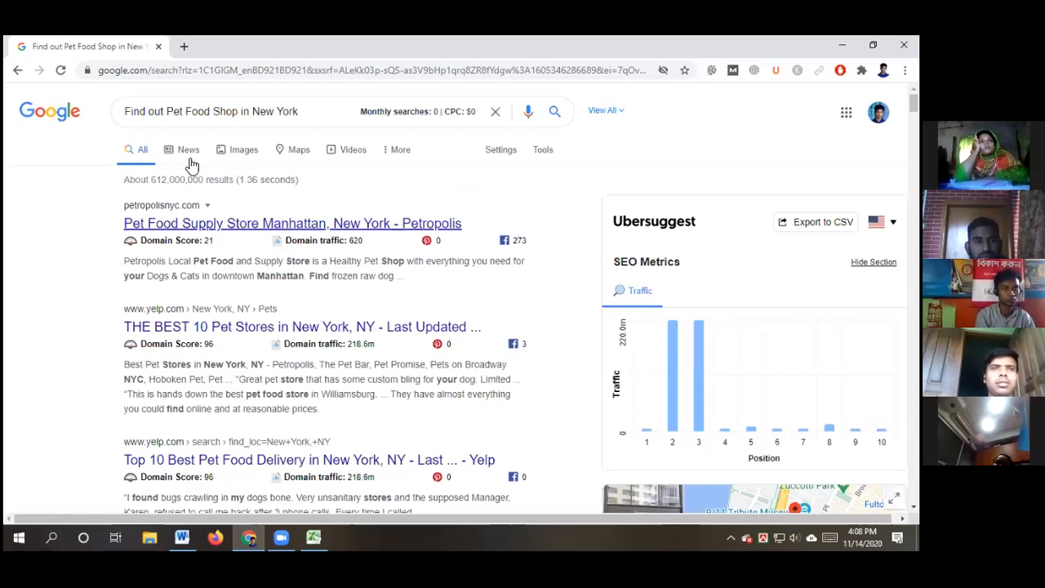
pyautogui.click(299, 155)
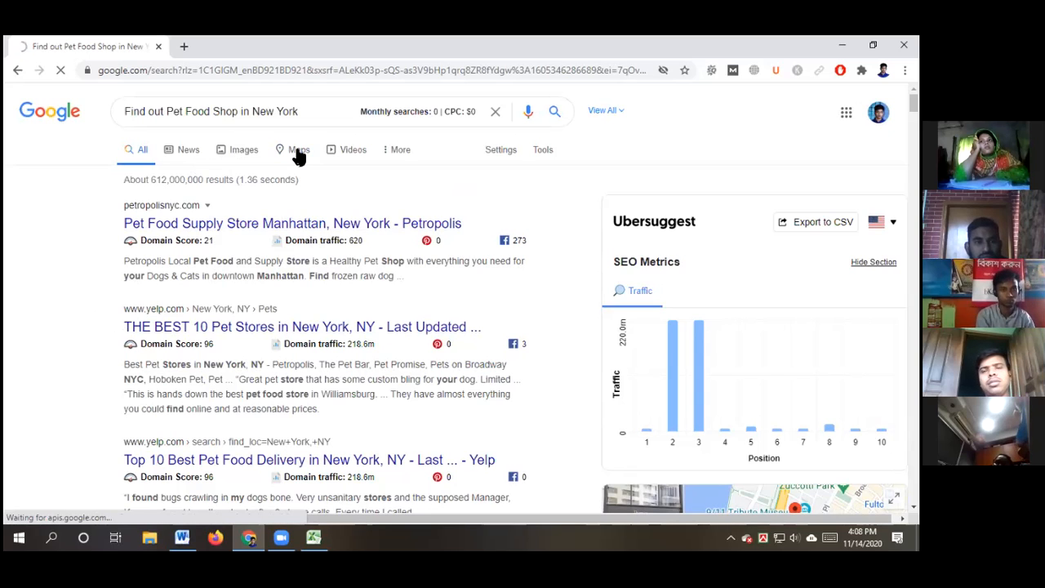
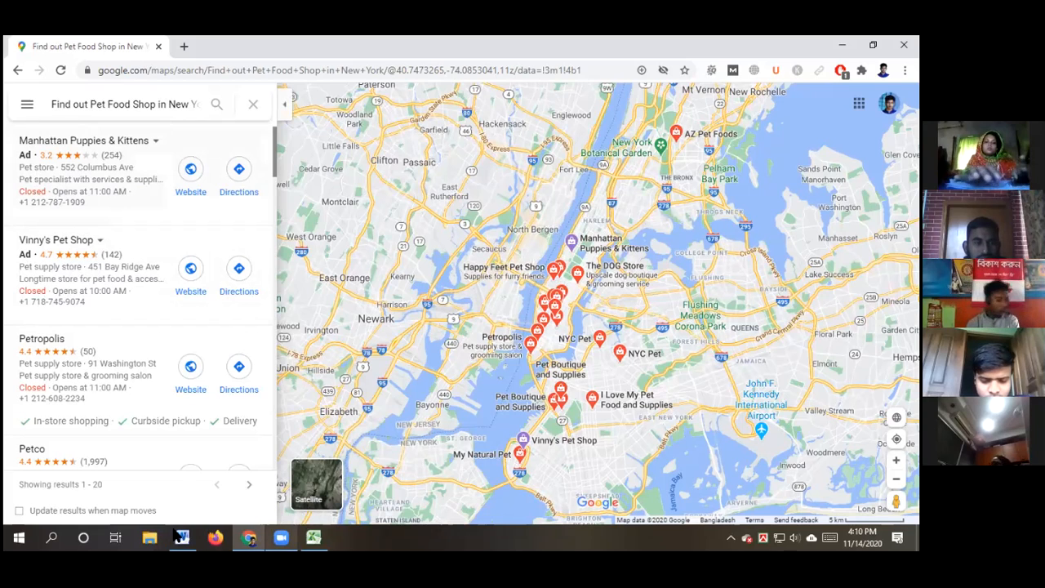
# Bring the Word 'Web Research' task document to the front
pyautogui.click(182, 536)
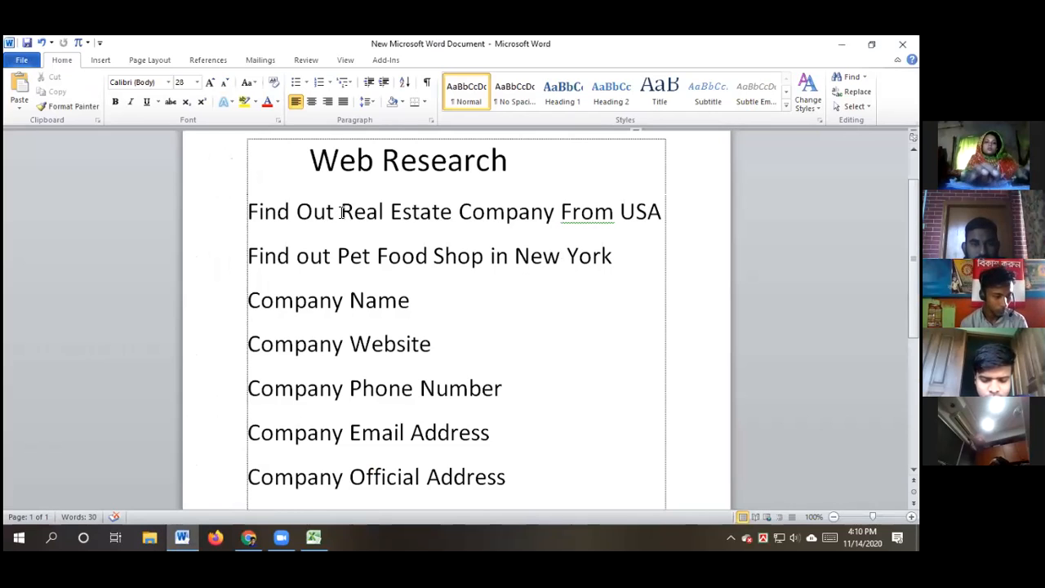
# Copy 'Real Estate Company From USA' from the first task and return to Google Maps
pyautogui.moveTo(341, 212); pyautogui.dragTo(478, 213)
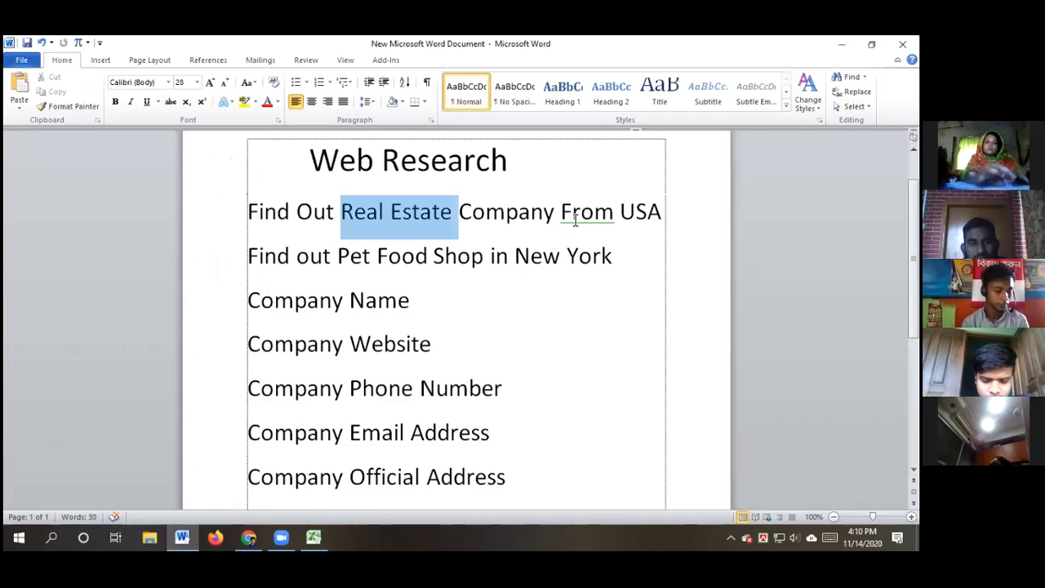
pyautogui.keyDown('shift'); pyautogui.click(649, 216); pyautogui.keyUp('shift')
pyautogui.hotkey('ctrl', 'c')
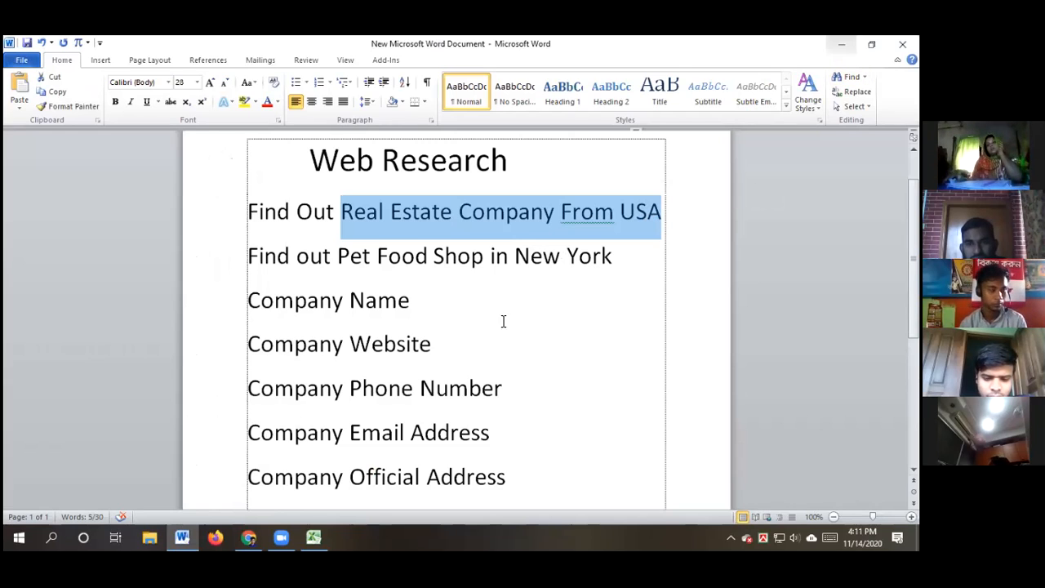
pyautogui.click(249, 537)
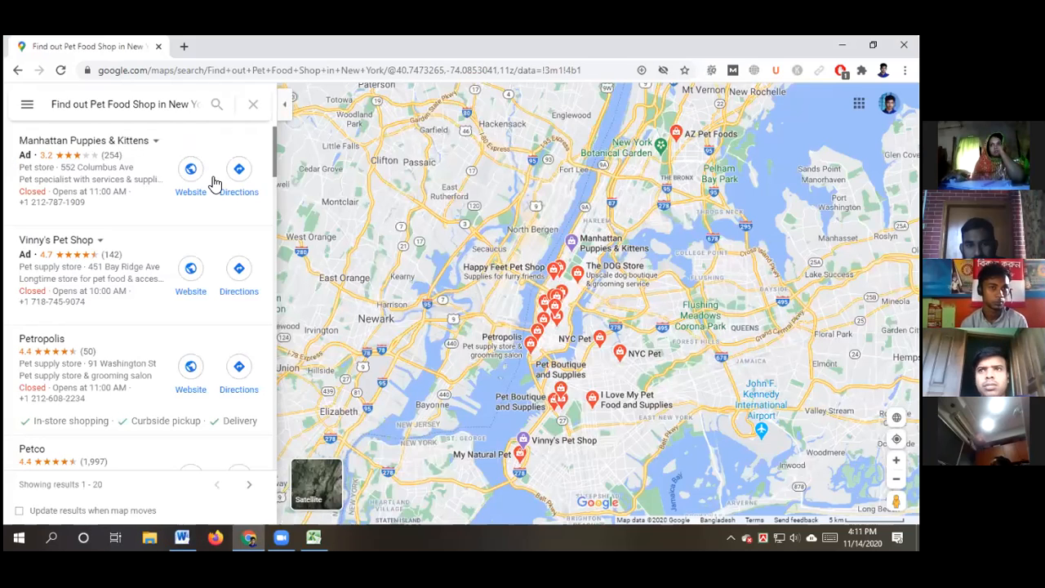
# Search Google Maps for the pasted 'Real Estate Company From USA', then return to Word
pyautogui.click(184, 106)
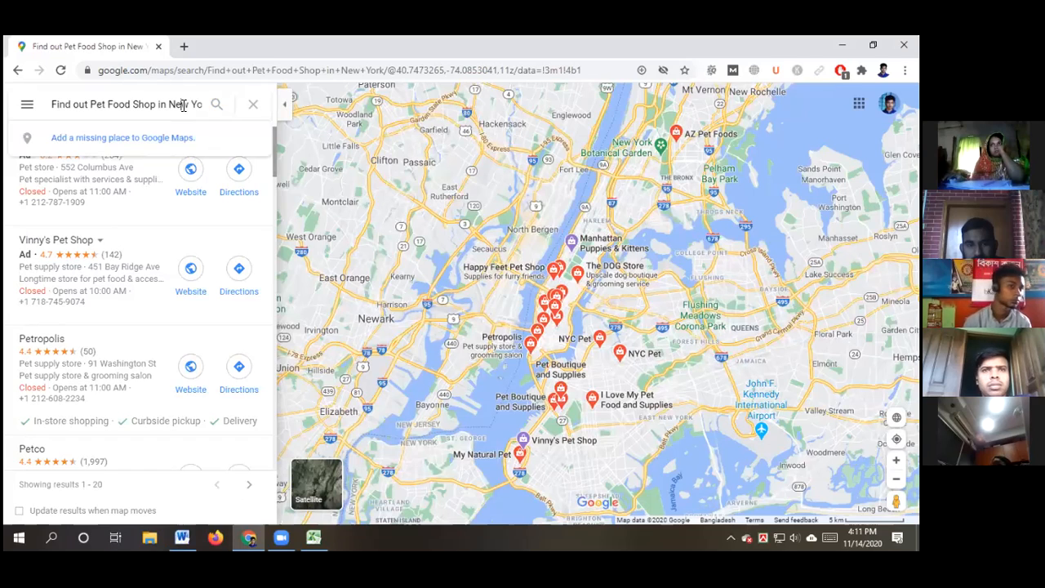
pyautogui.tripleClick(184, 105)
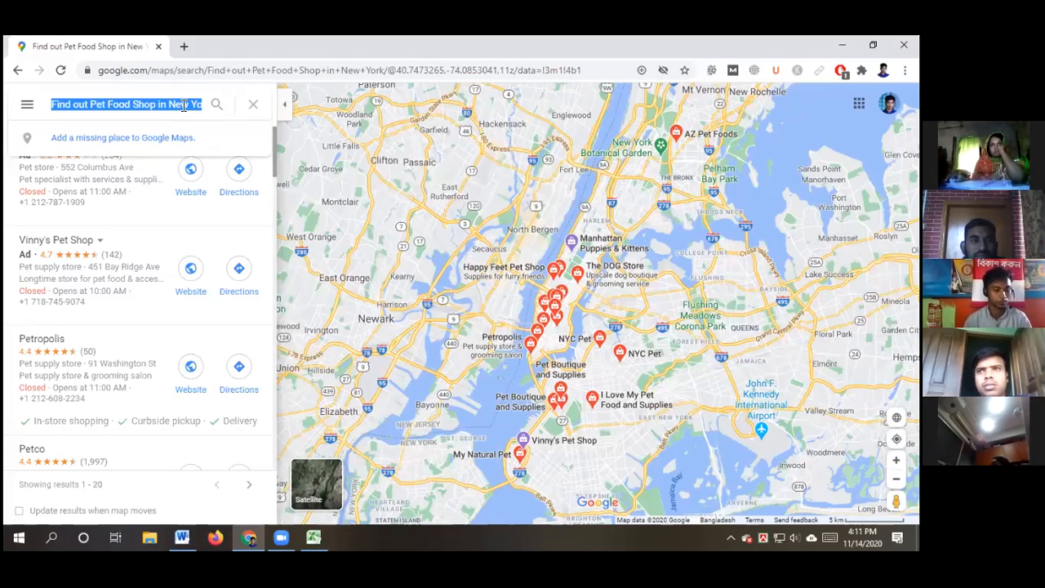
pyautogui.hotkey('ctrl', 'v')
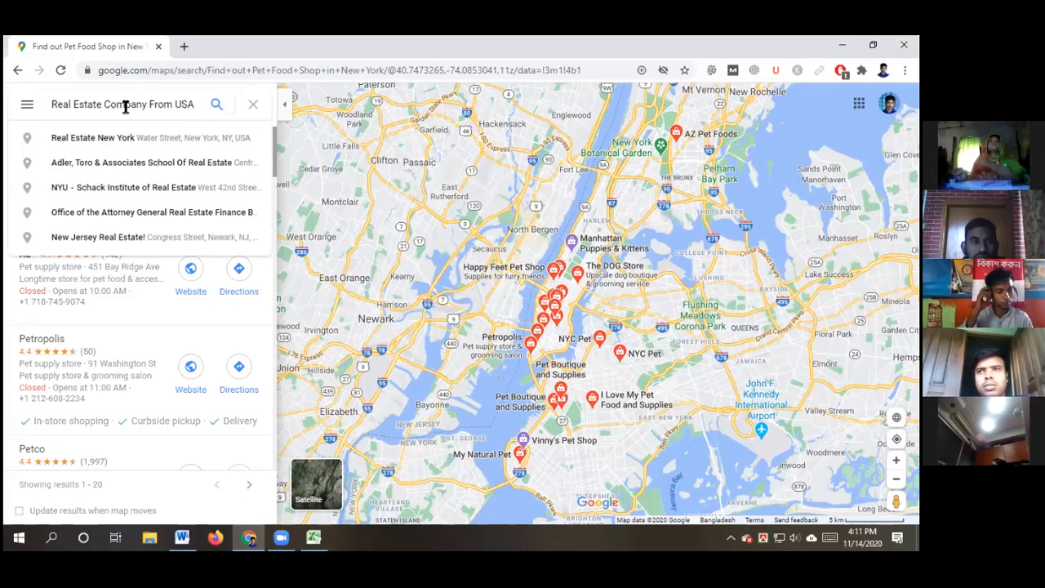
pyautogui.click(215, 107)
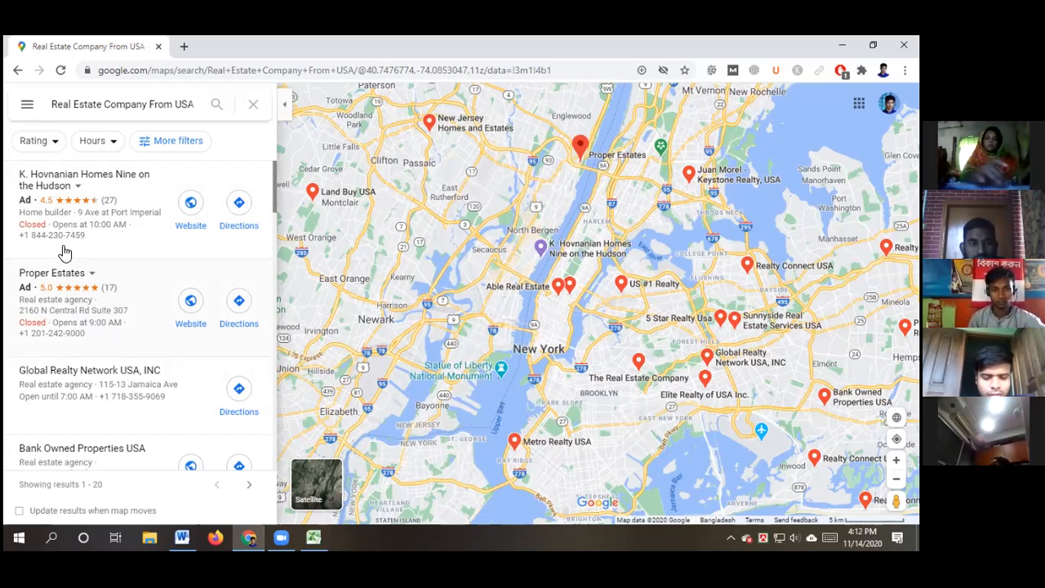
pyautogui.click(181, 537)
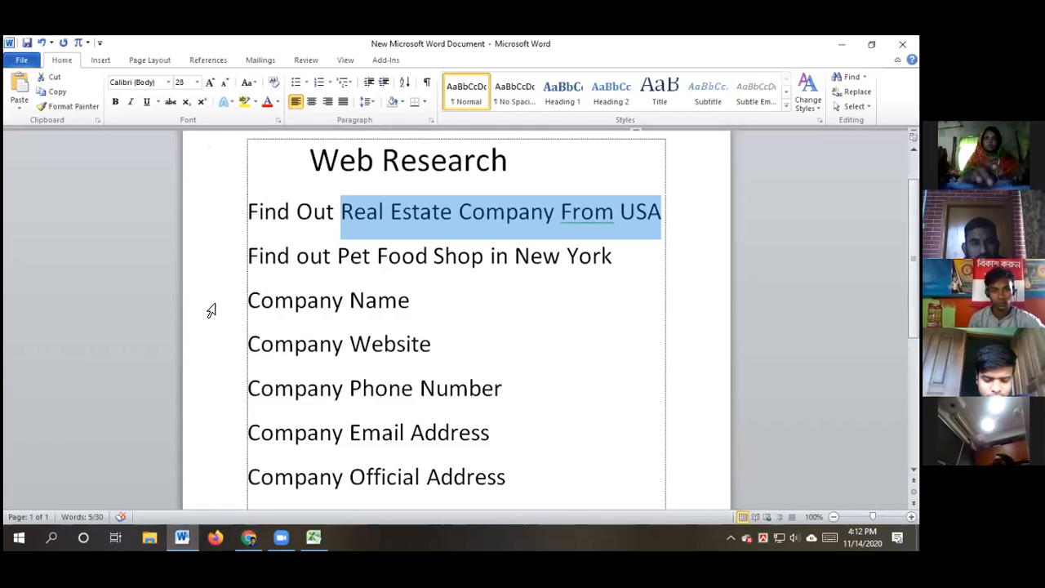
# Copy 'Pet Food Shop in New York' from the second task and go back to Google Maps
pyautogui.click(334, 255)
pyautogui.keyDown('shift'); pyautogui.click(588, 267); pyautogui.keyUp('shift')
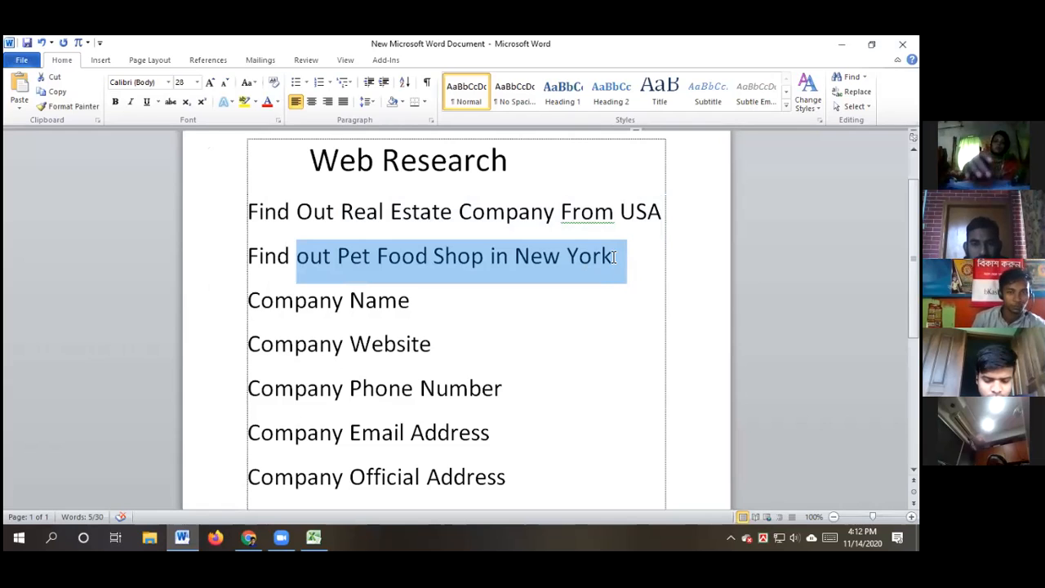
pyautogui.click(615, 256)
pyautogui.moveTo(596, 255); pyautogui.dragTo(345, 257)
pyautogui.hotkey('ctrl', 'c')
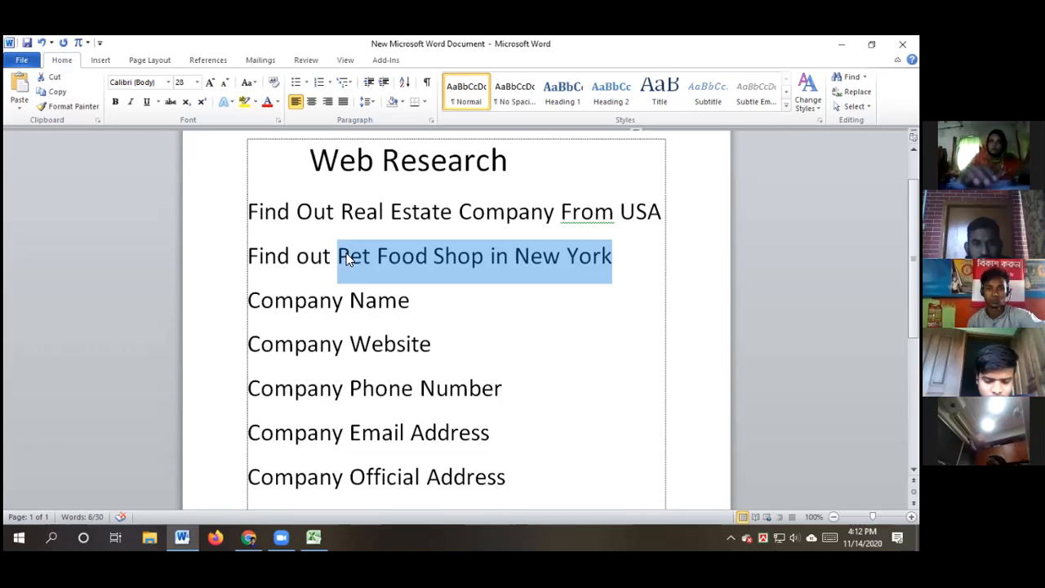
pyautogui.click(633, 255)
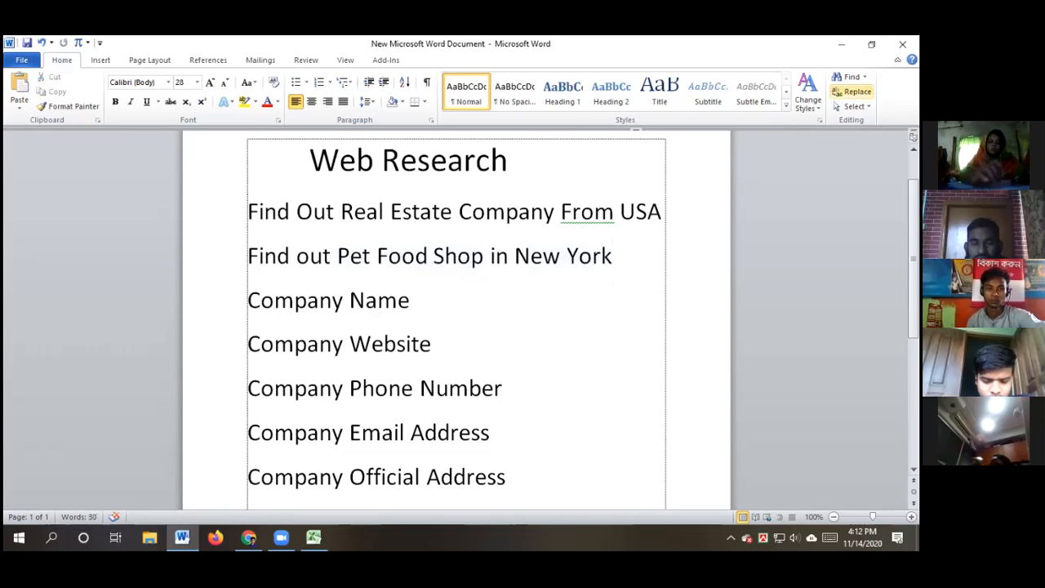
pyautogui.click(248, 537)
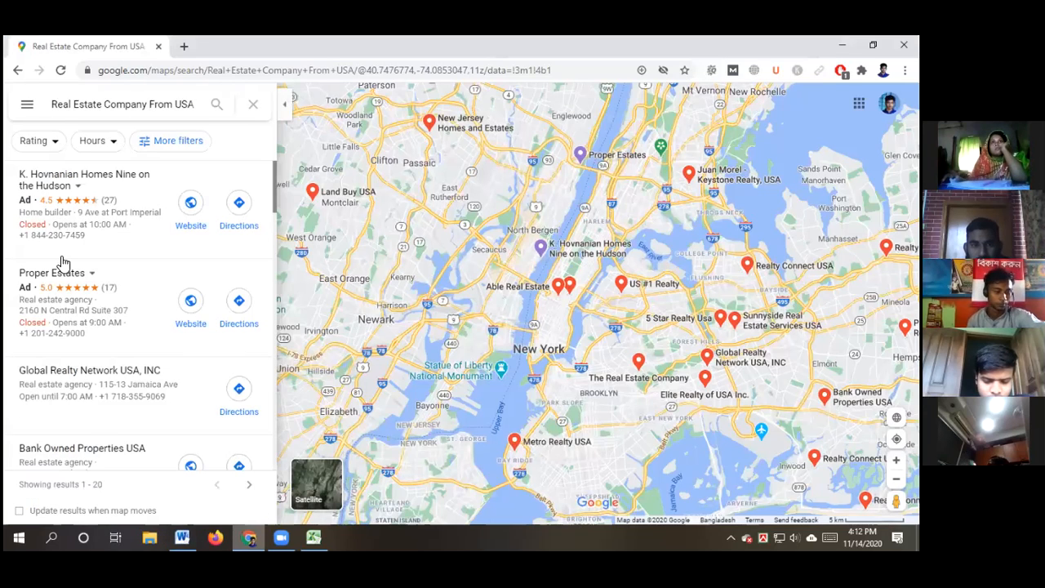
# Replace the Maps query with the pasted 'Pet Food Shop in New York' and search
pyautogui.click(157, 105)
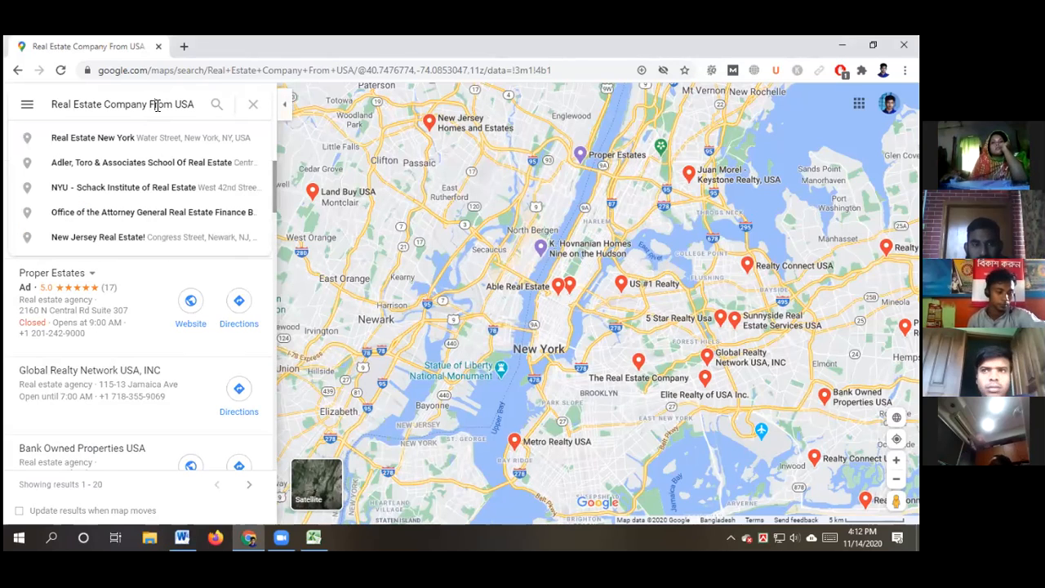
pyautogui.tripleClick(158, 104)
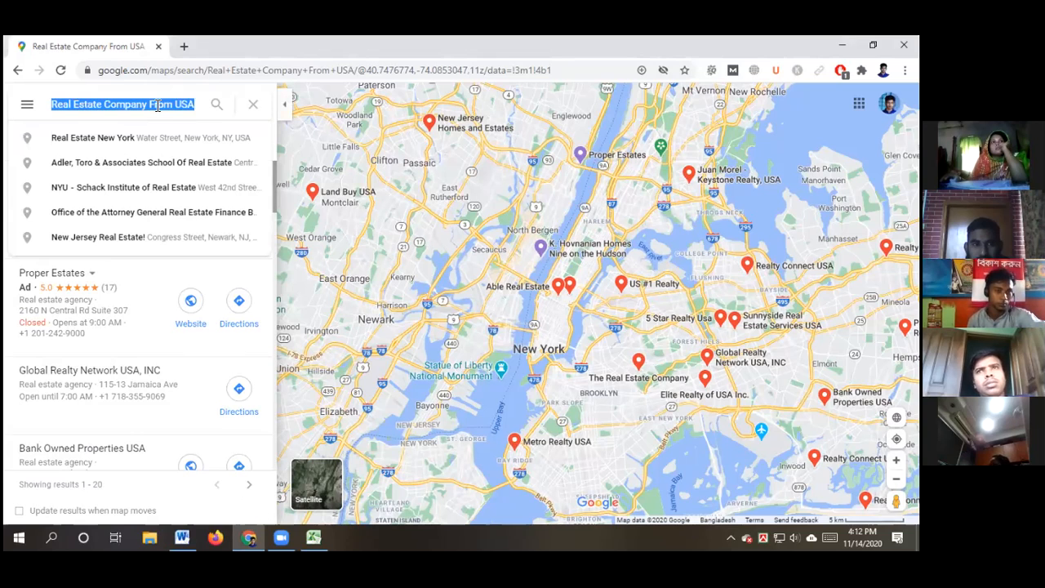
pyautogui.hotkey('ctrl', 'v')
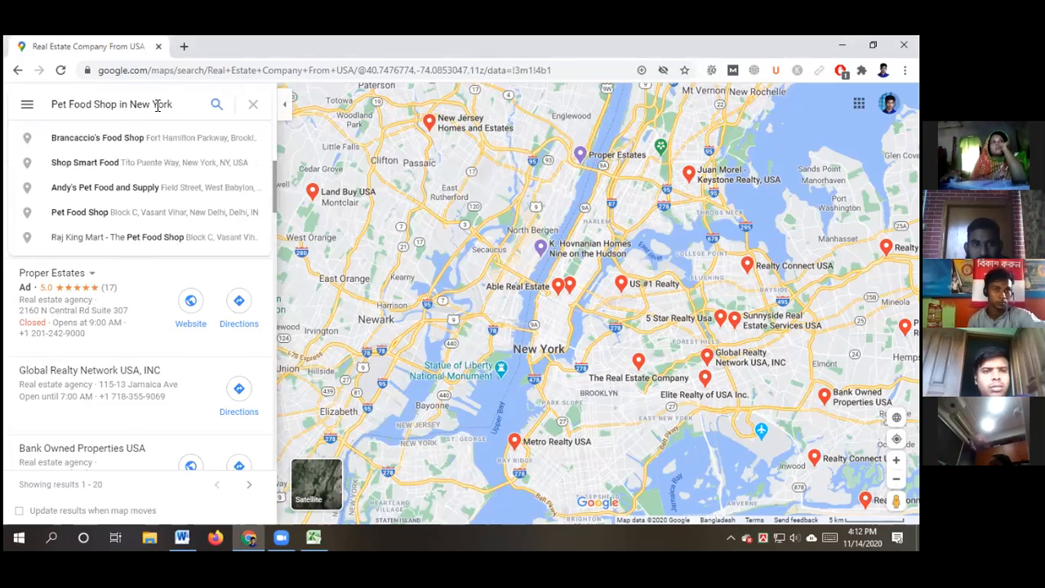
pyautogui.click(217, 106)
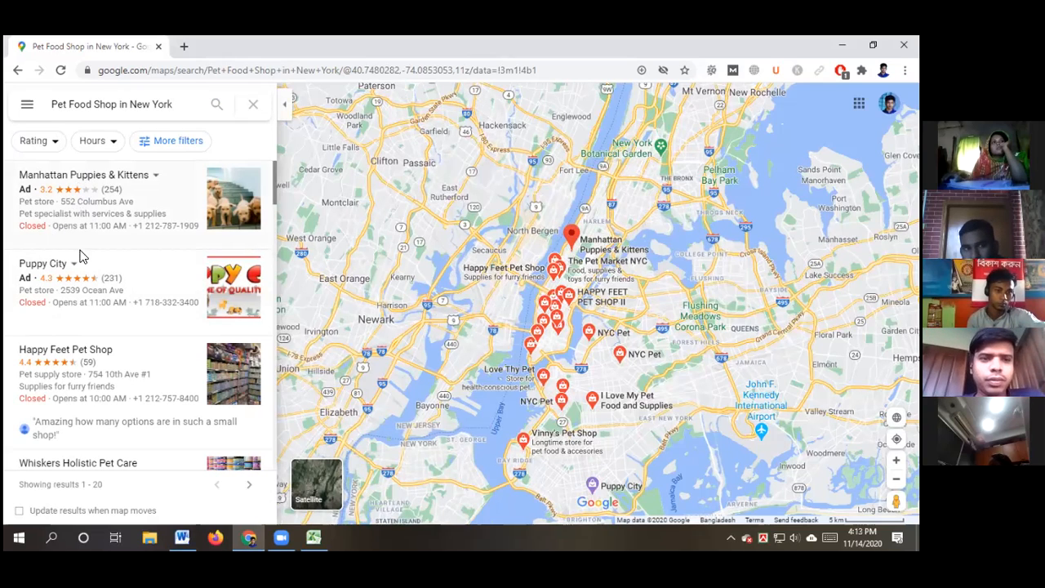
# Open Happy Feet Pet Shop's place page and review its address, hours, website and phone
pyautogui.click(59, 353)
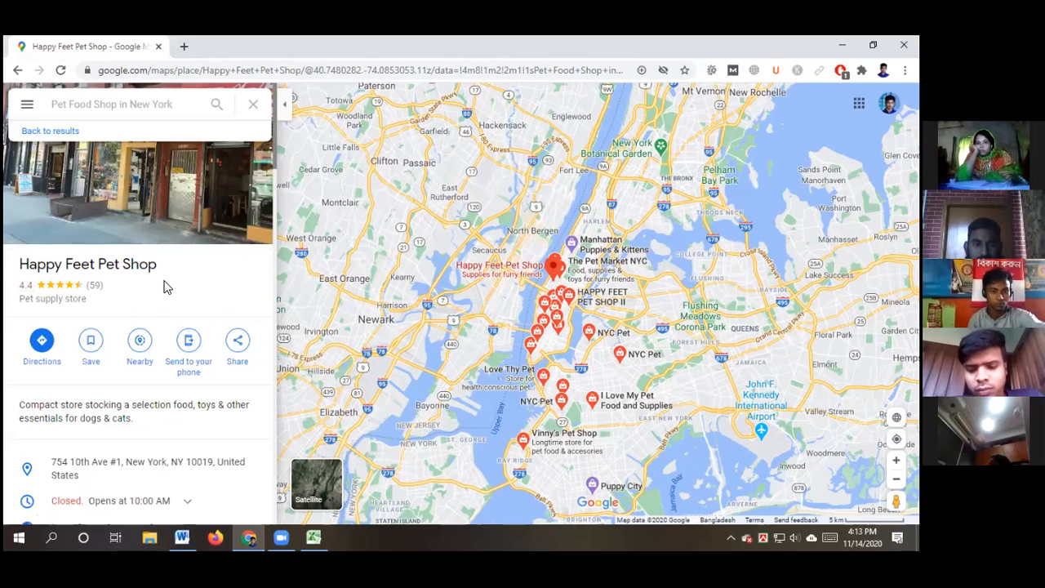
pyautogui.scroll(-2, 162, 272)
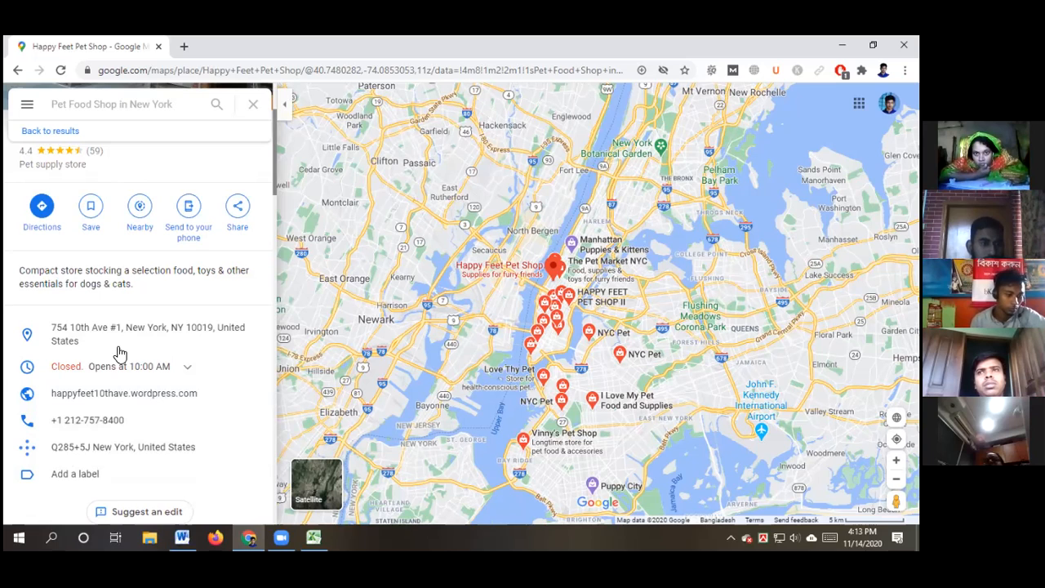
pyautogui.scroll(1, 135, 349)
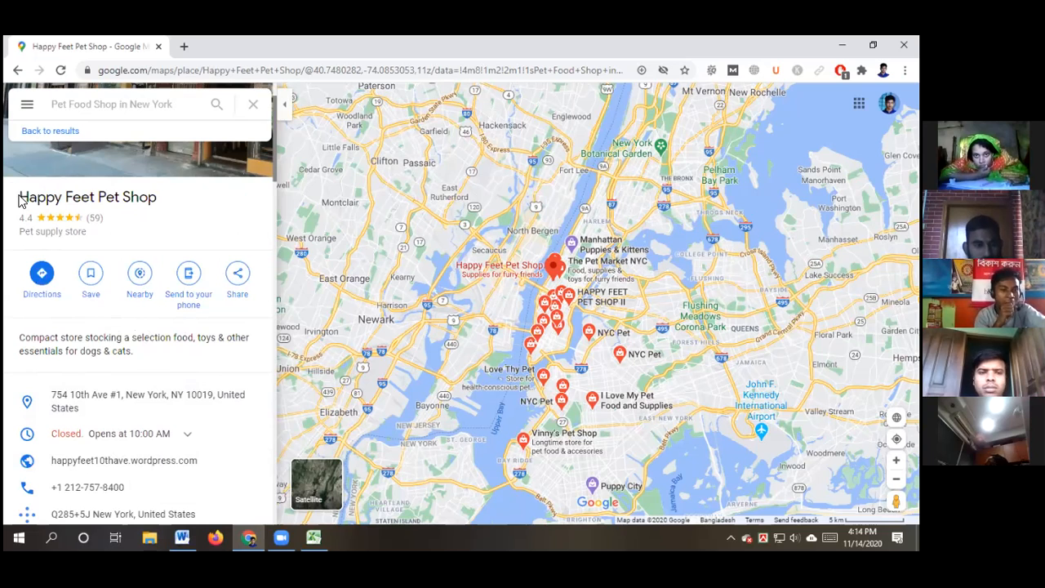
# Copy the 'Happy Feet Pet Shop' name and switch to the Excel work report
pyautogui.moveTo(18, 199); pyautogui.dragTo(157, 201)
pyautogui.hotkey('ctrl', 'c')
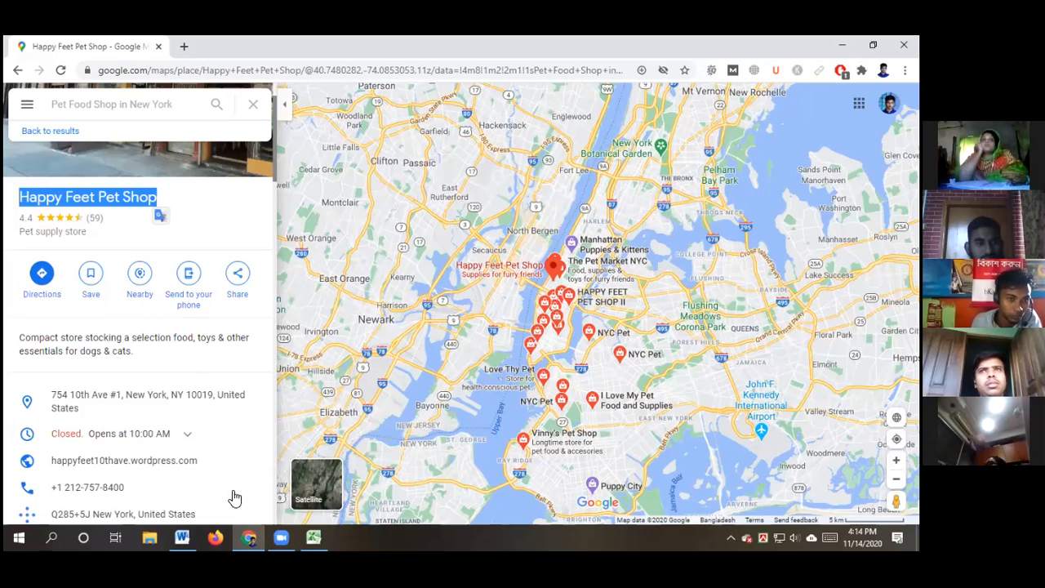
pyautogui.click(314, 536)
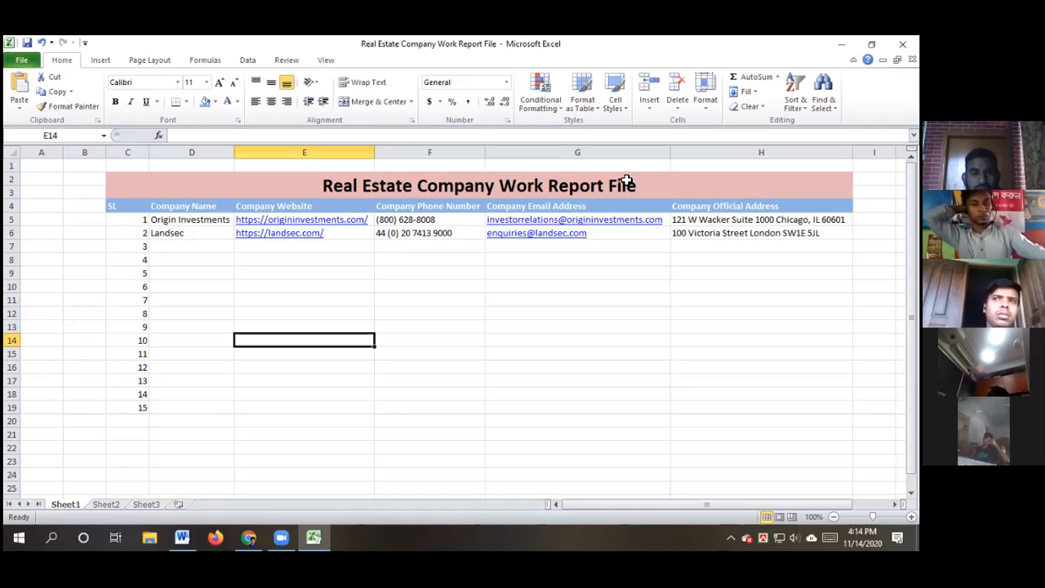
# Enter 'Happy Feet Pet Shop' as plain text in D10 and auto-fit column D
pyautogui.click(176, 287)
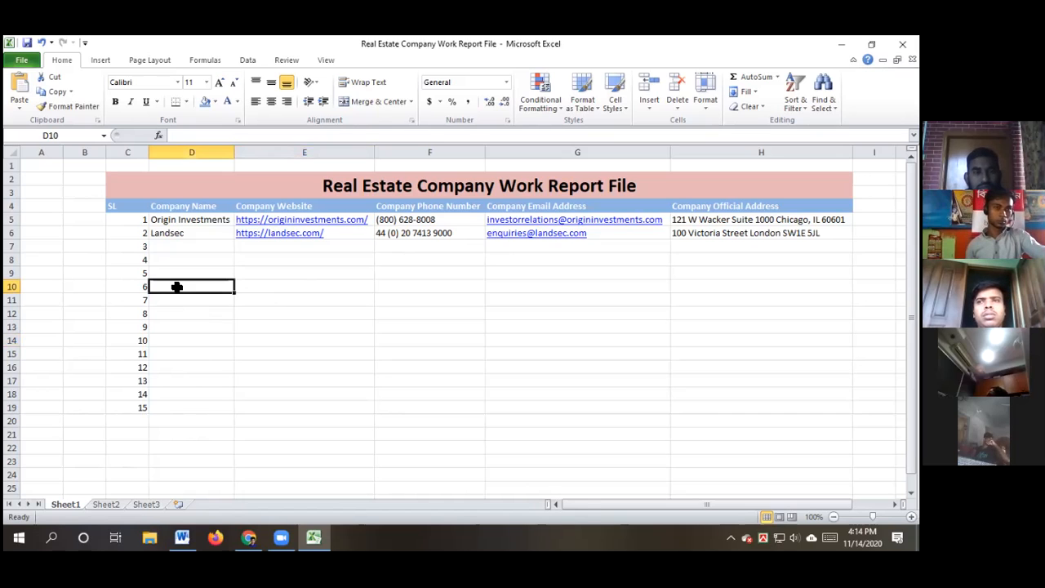
pyautogui.hotkey('ctrl', 'v')
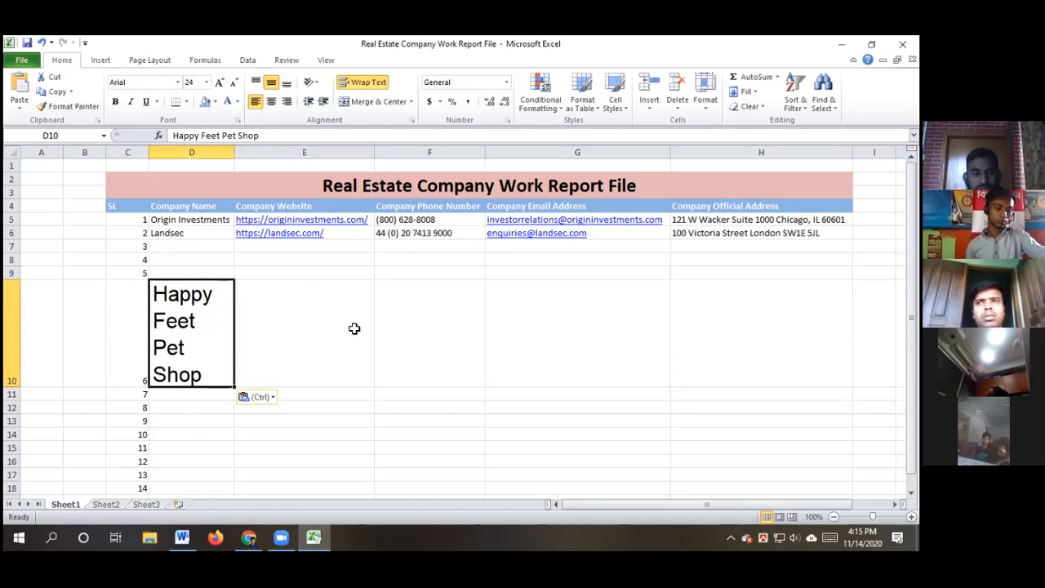
pyautogui.hotkey('ctrl', 'z')
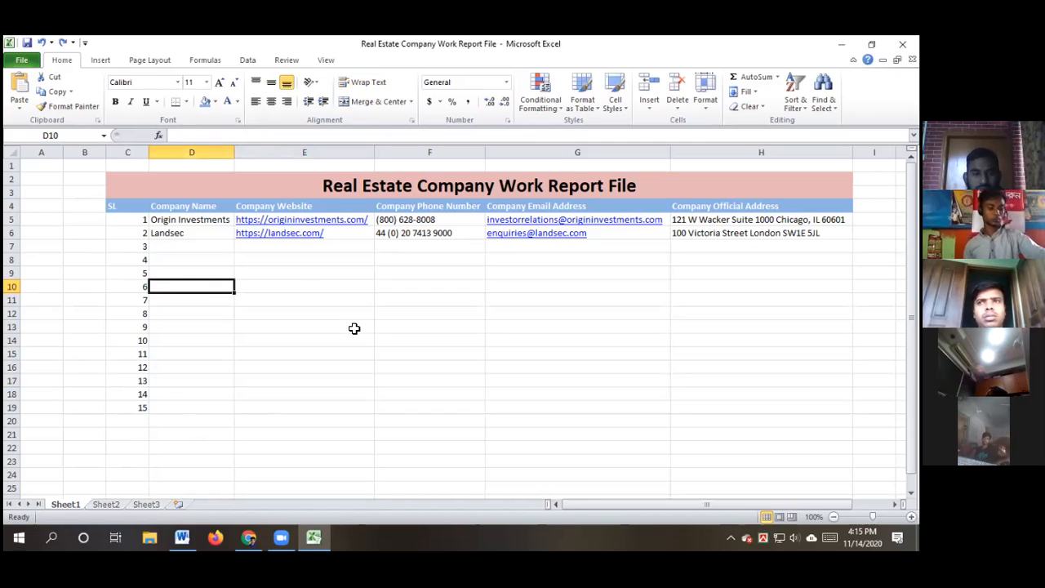
pyautogui.doubleClick(179, 285)
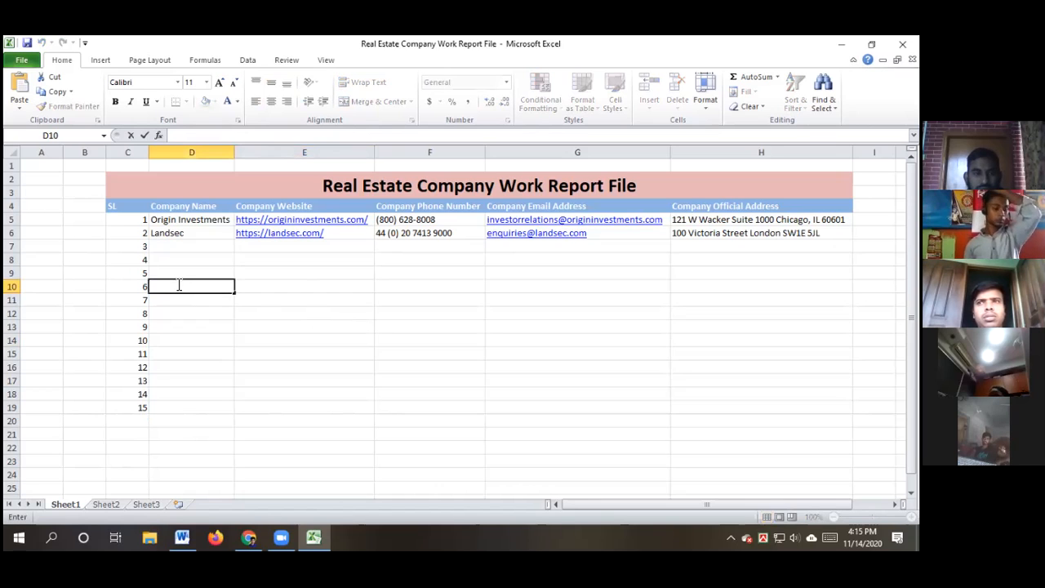
pyautogui.hotkey('ctrl', 'v')
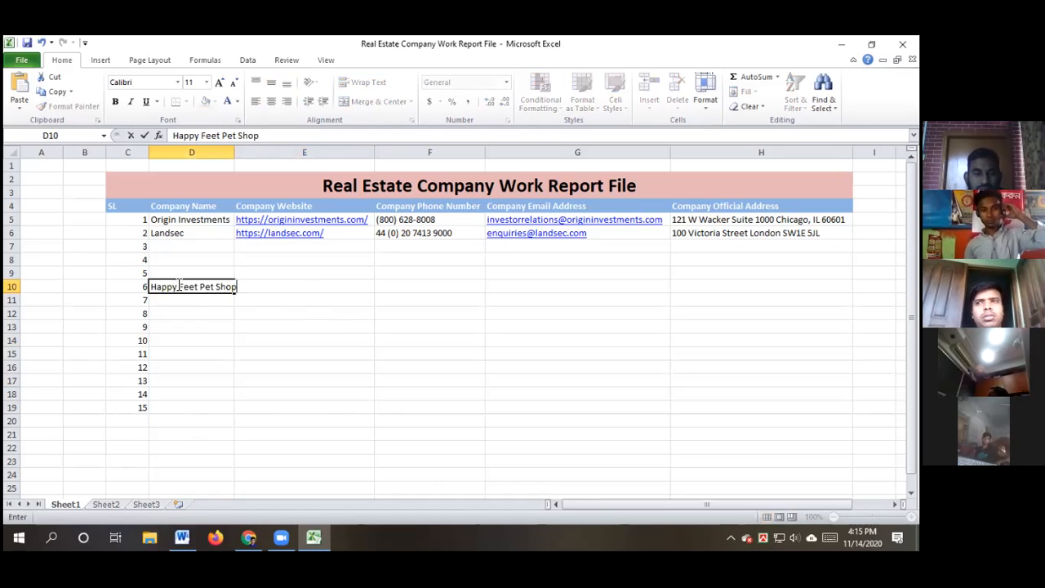
pyautogui.click(330, 377)
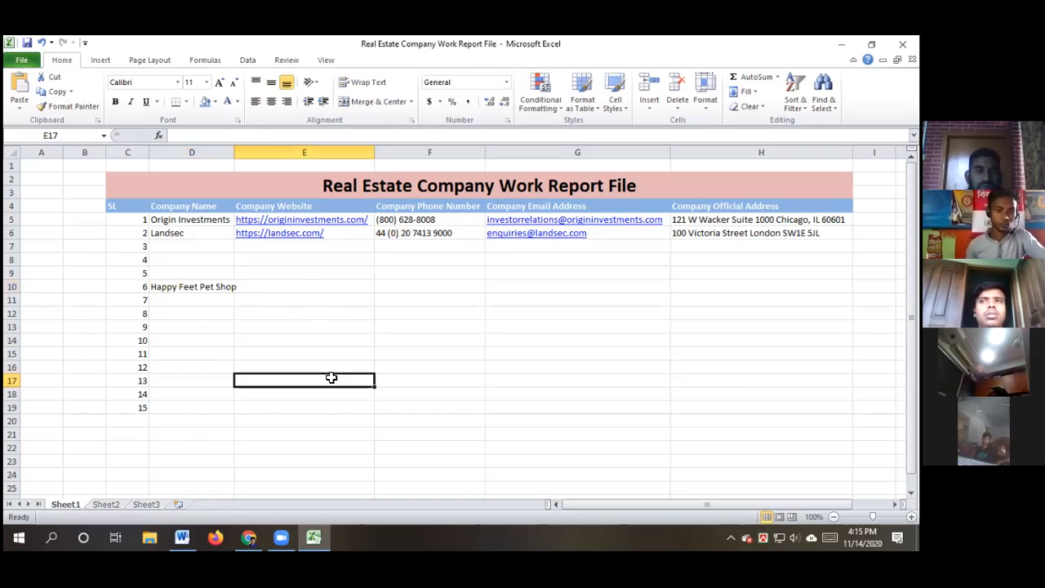
pyautogui.moveTo(232, 151); pyautogui.dragTo(233, 149)
pyautogui.doubleClick(233, 148)
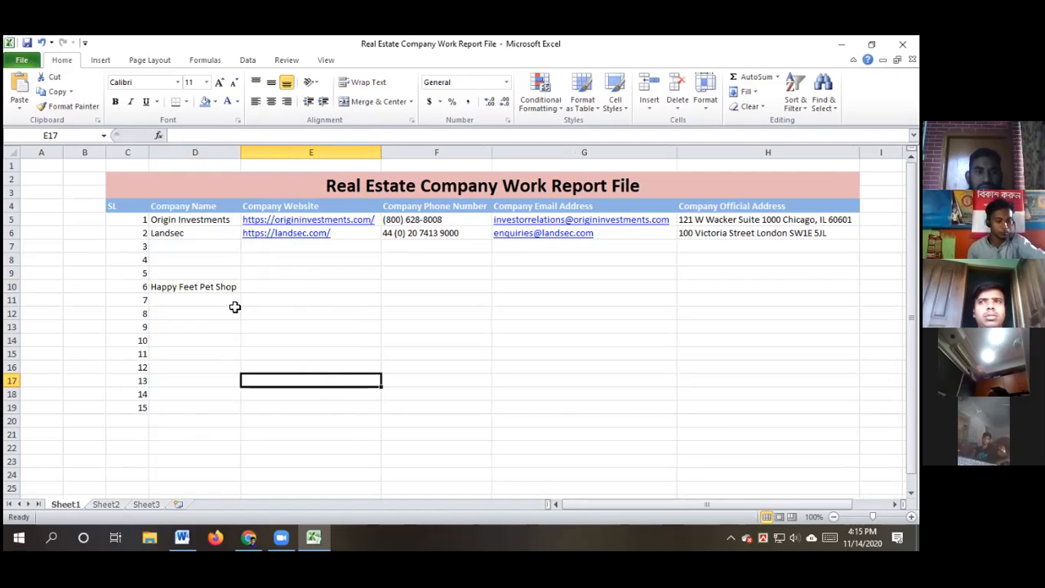
# Copy Happy Feet Pet Shop's street address from the Maps listing, then return to Excel
pyautogui.click(248, 537)
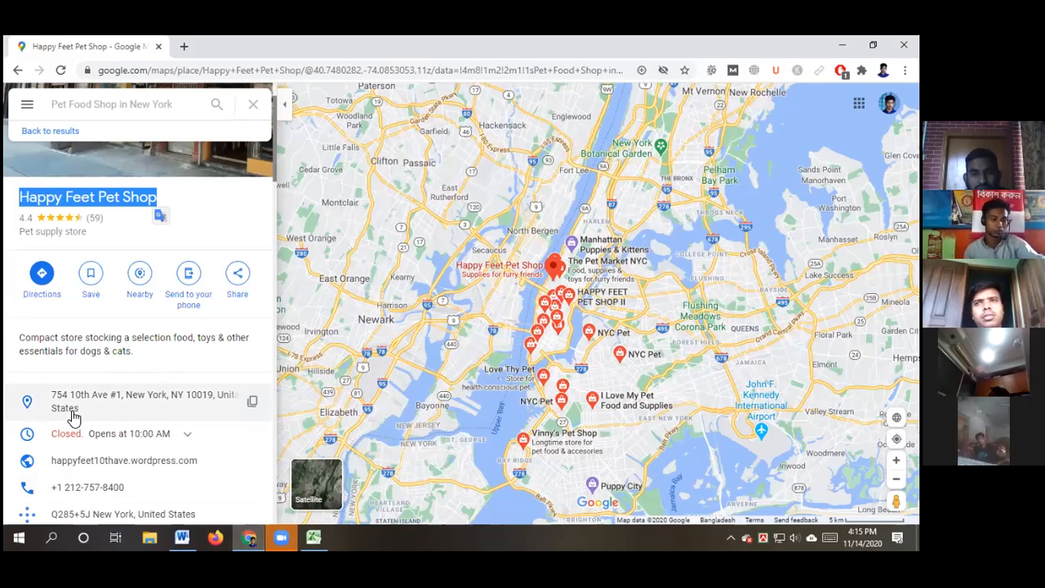
pyautogui.click(253, 404)
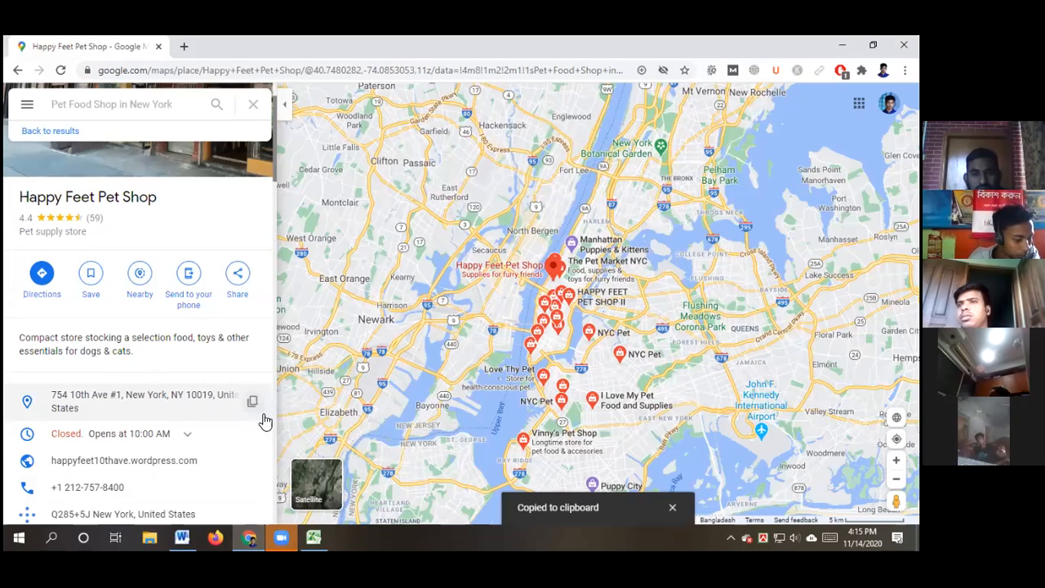
pyautogui.click(314, 537)
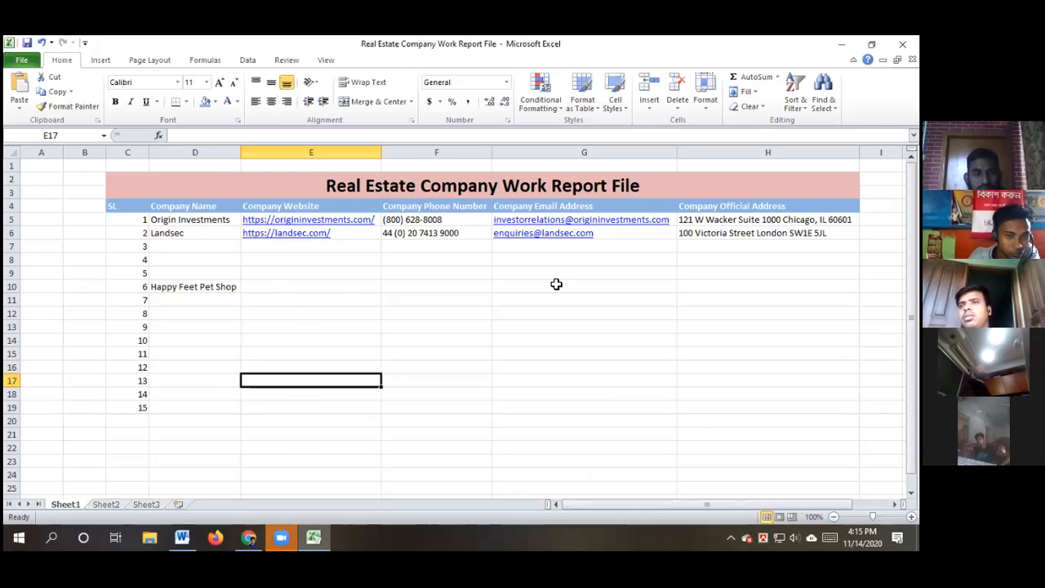
# Paste the shop's street address into H10, auto-fit column H, and return to Google Maps
pyautogui.click(714, 287)
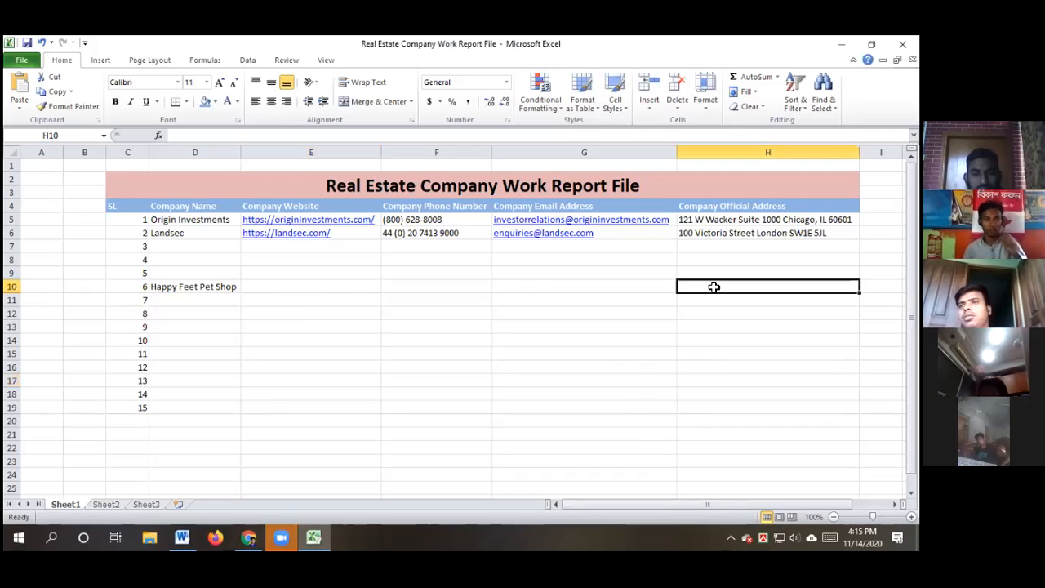
pyautogui.doubleClick(714, 287)
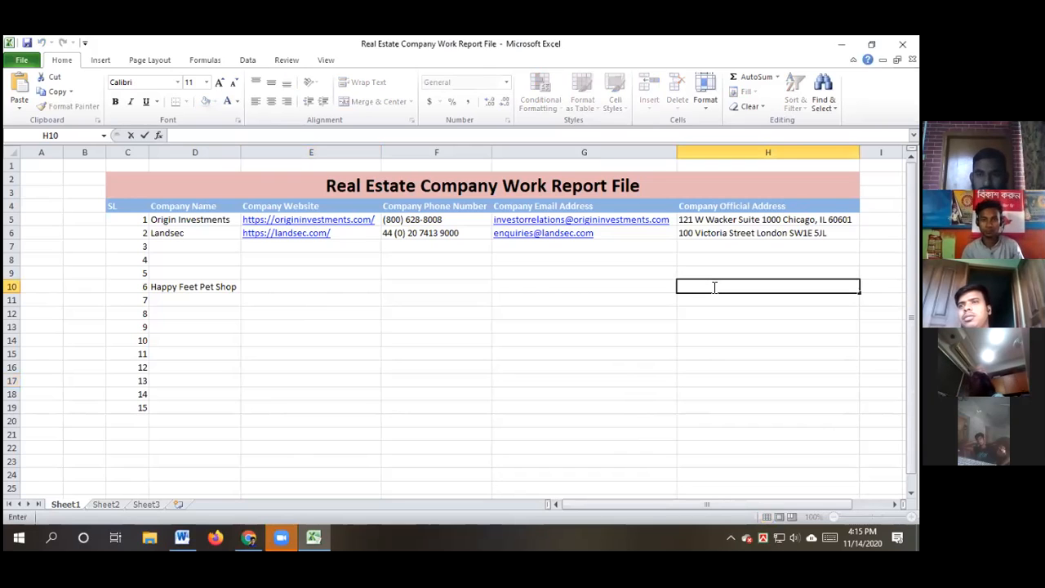
pyautogui.hotkey('ctrl', 'v')
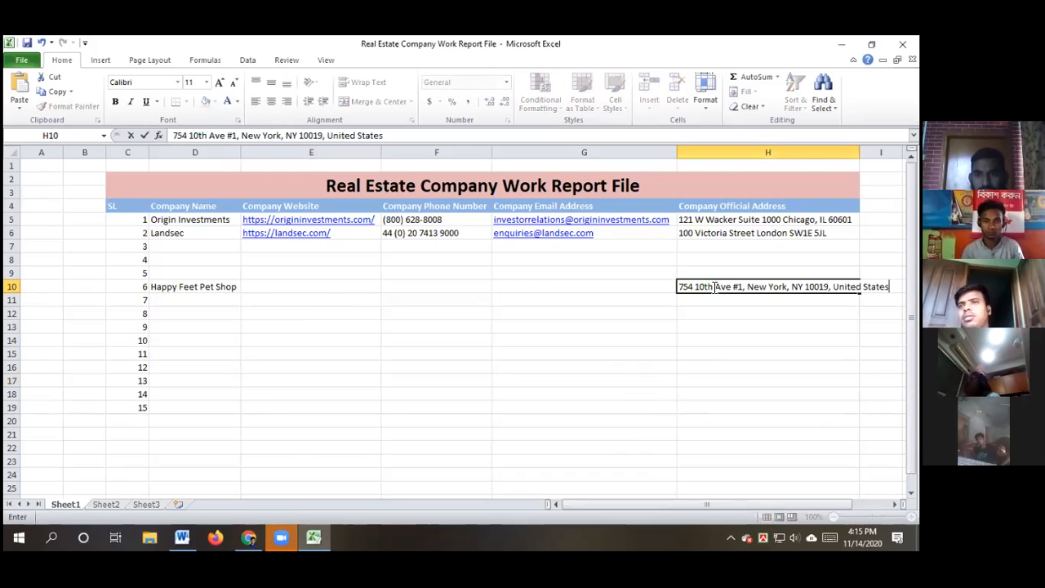
pyautogui.click(697, 362)
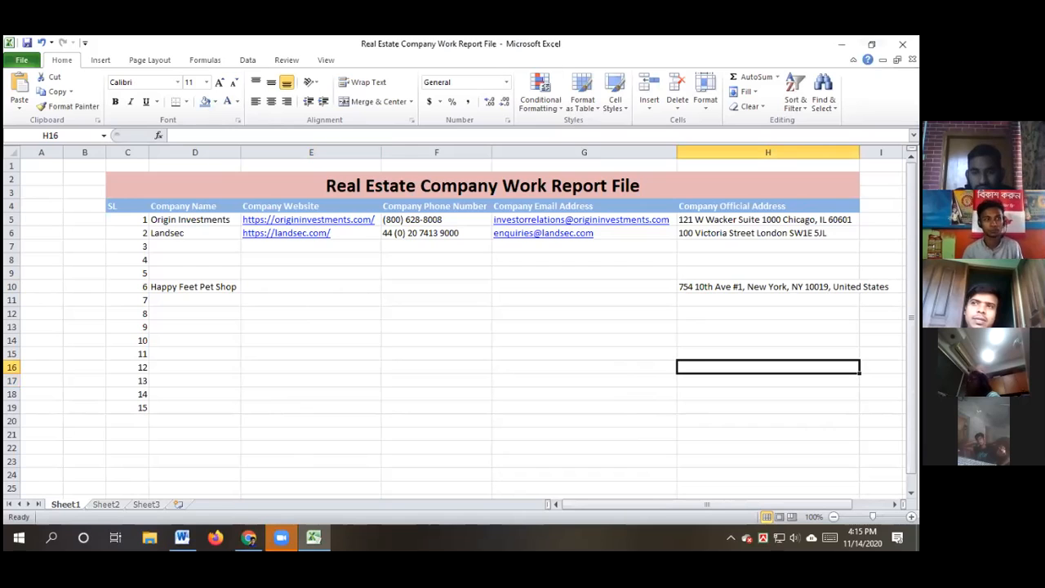
pyautogui.doubleClick(860, 152)
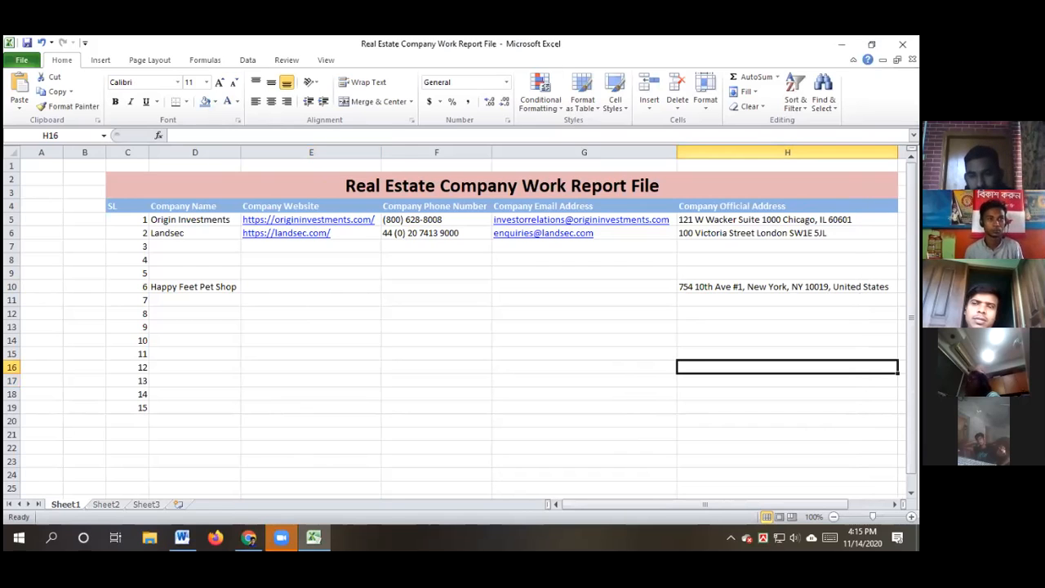
pyautogui.click(545, 417)
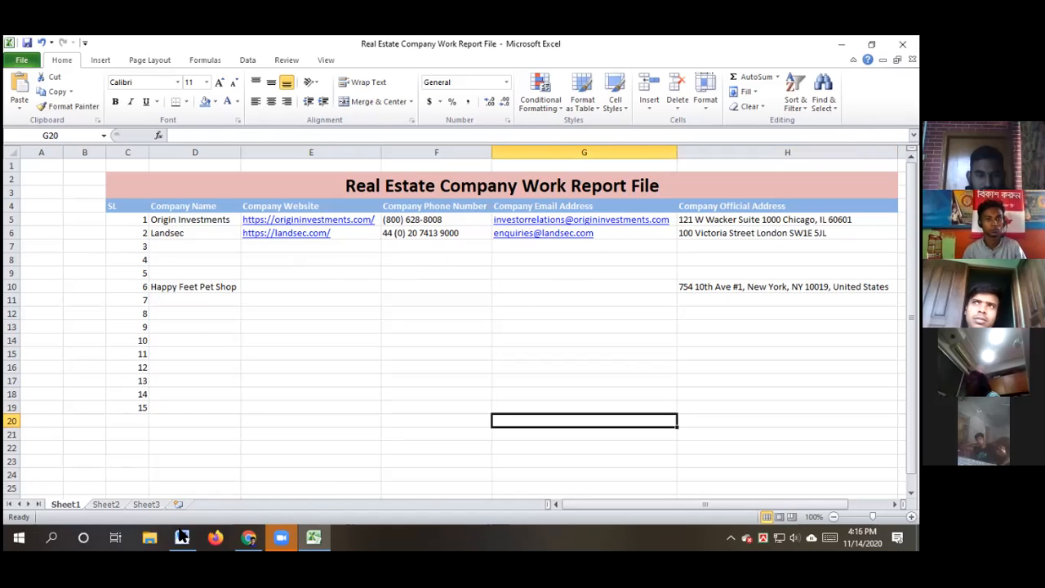
pyautogui.click(248, 536)
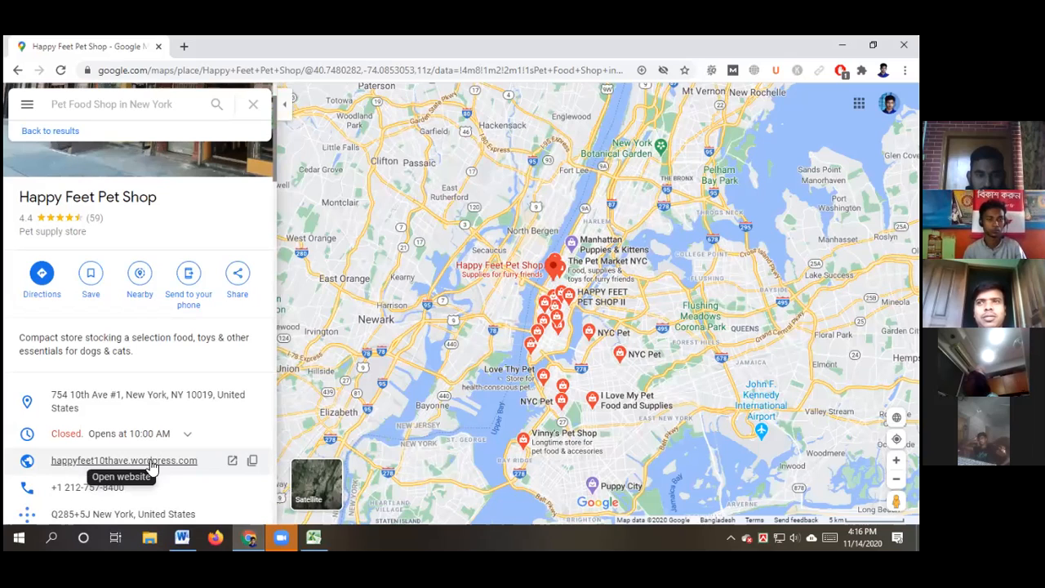
pyautogui.click(253, 461)
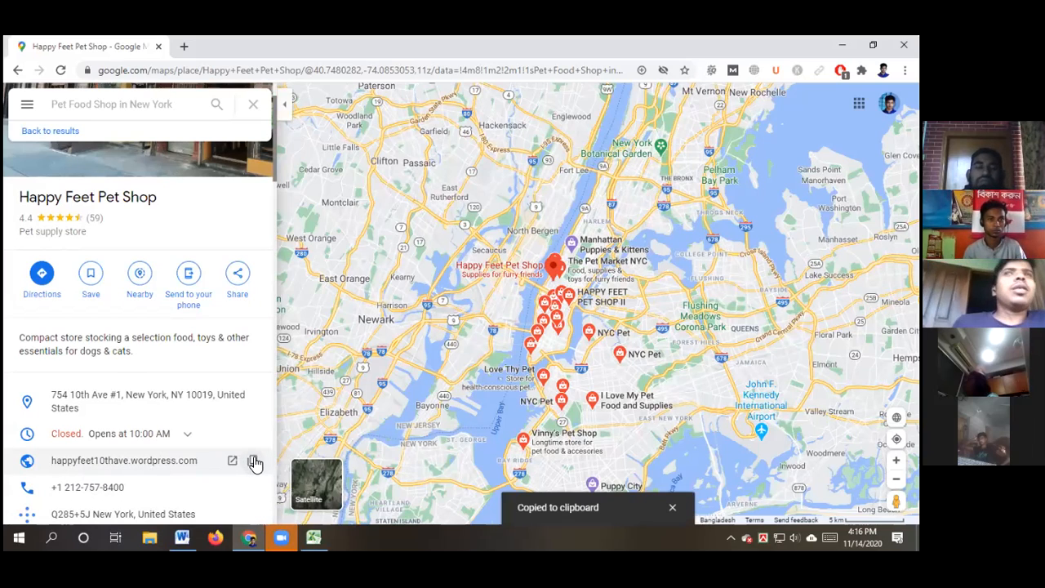
pyautogui.click(315, 537)
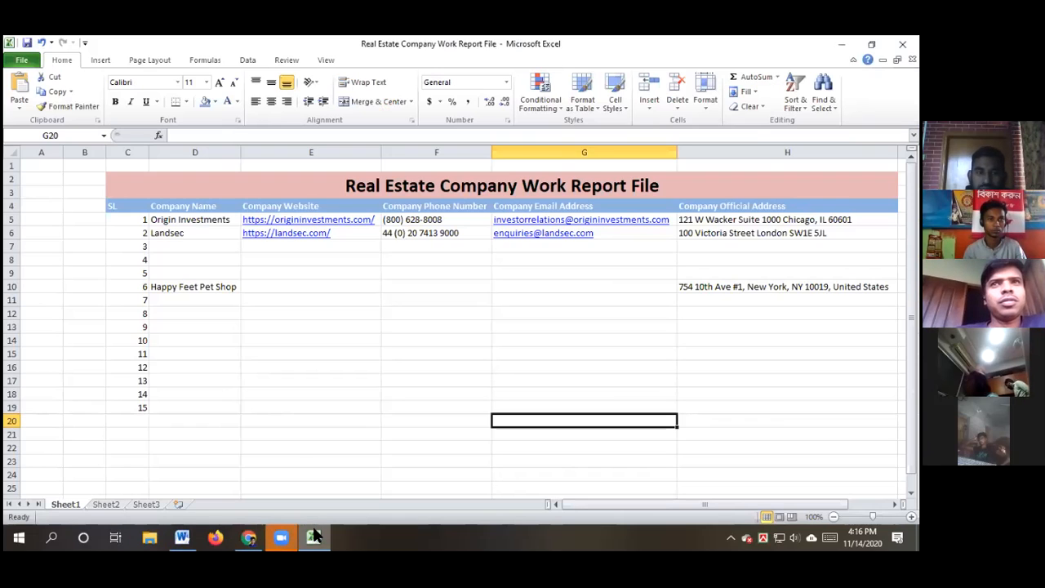
pyautogui.doubleClick(290, 286)
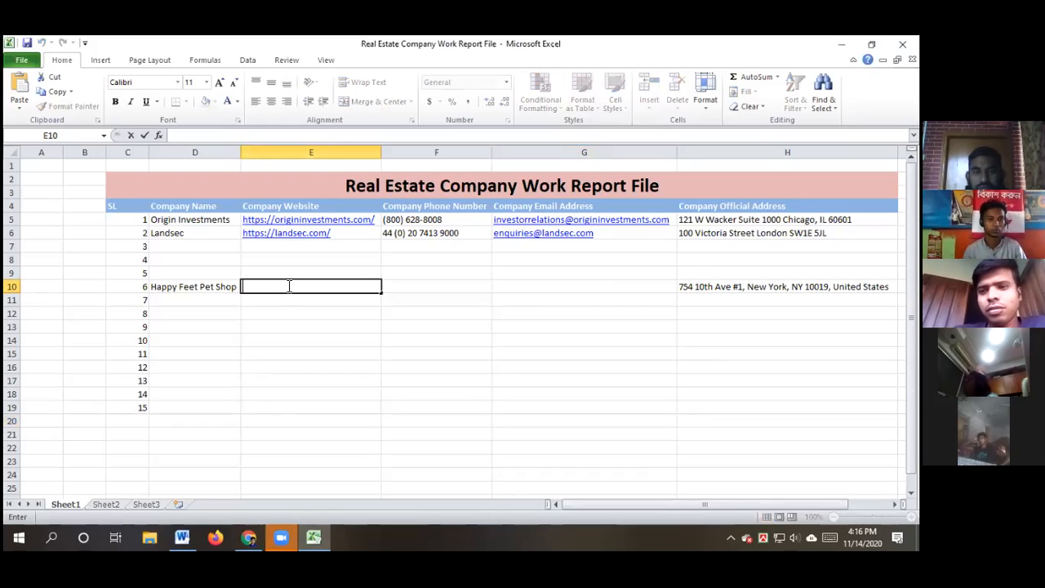
pyautogui.hotkey('ctrl', 'v')
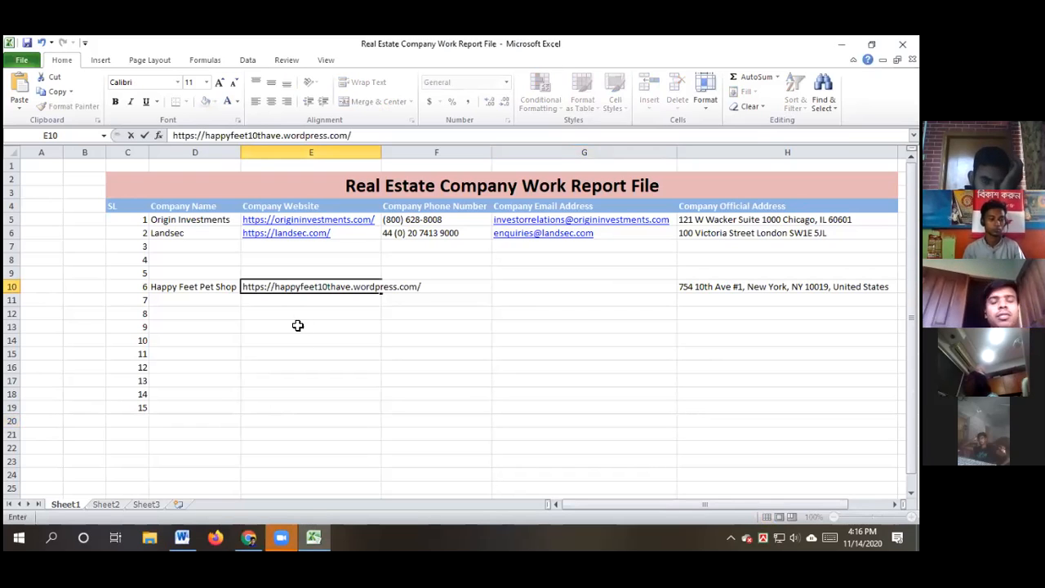
pyautogui.click(298, 367)
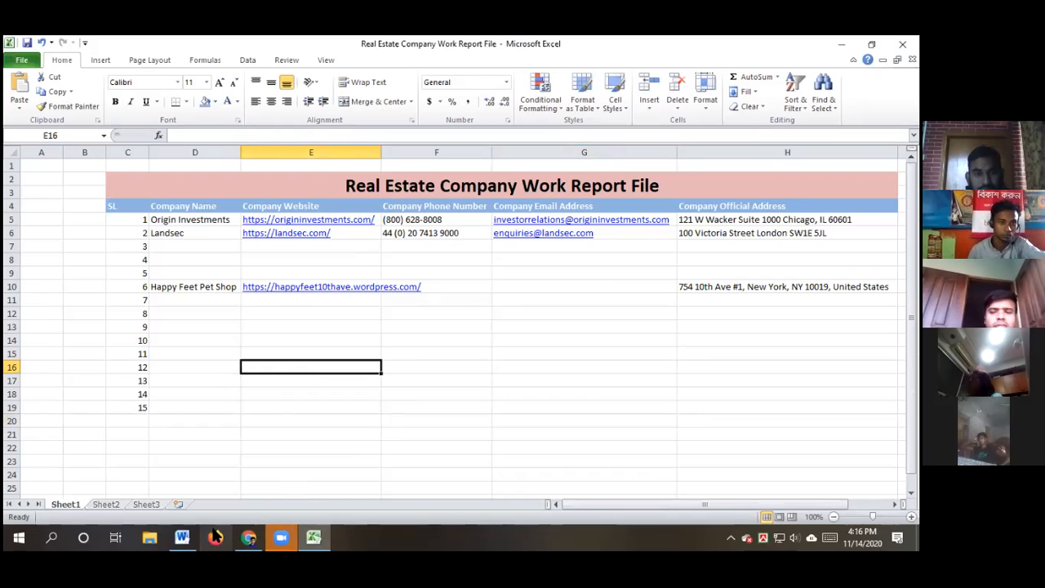
pyautogui.click(245, 537)
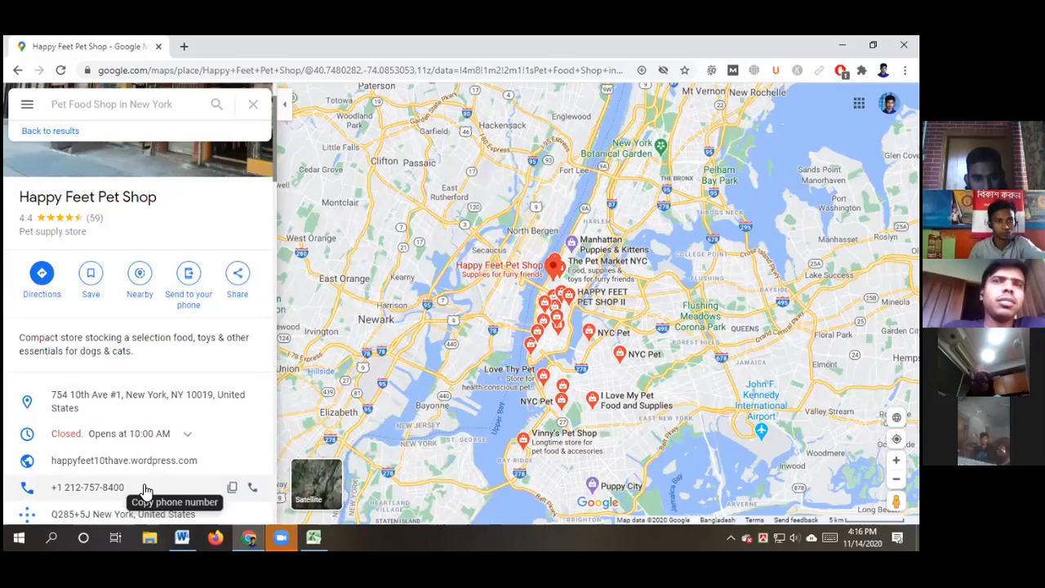
pyautogui.click(233, 489)
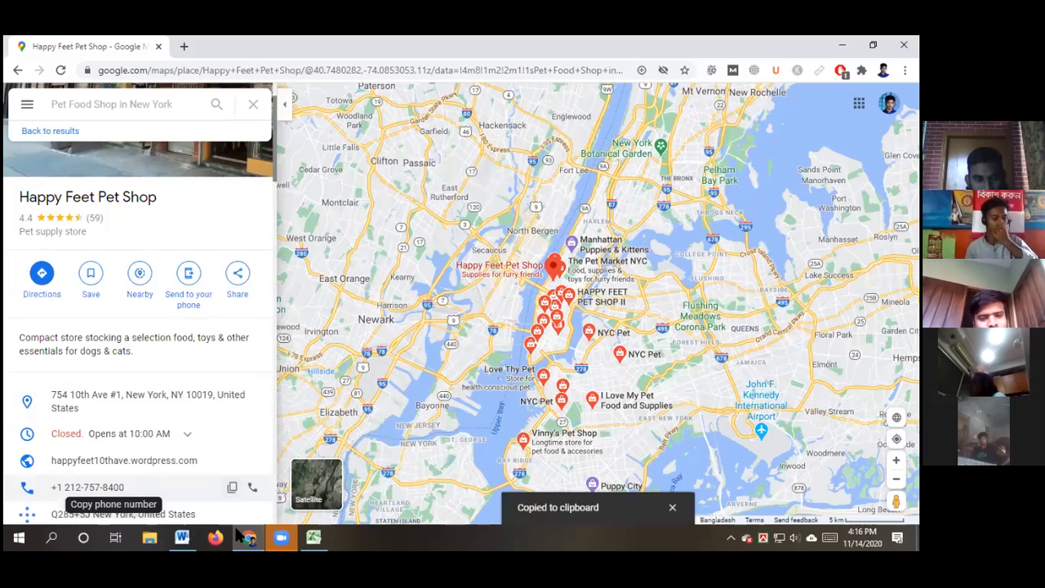
pyautogui.click(311, 537)
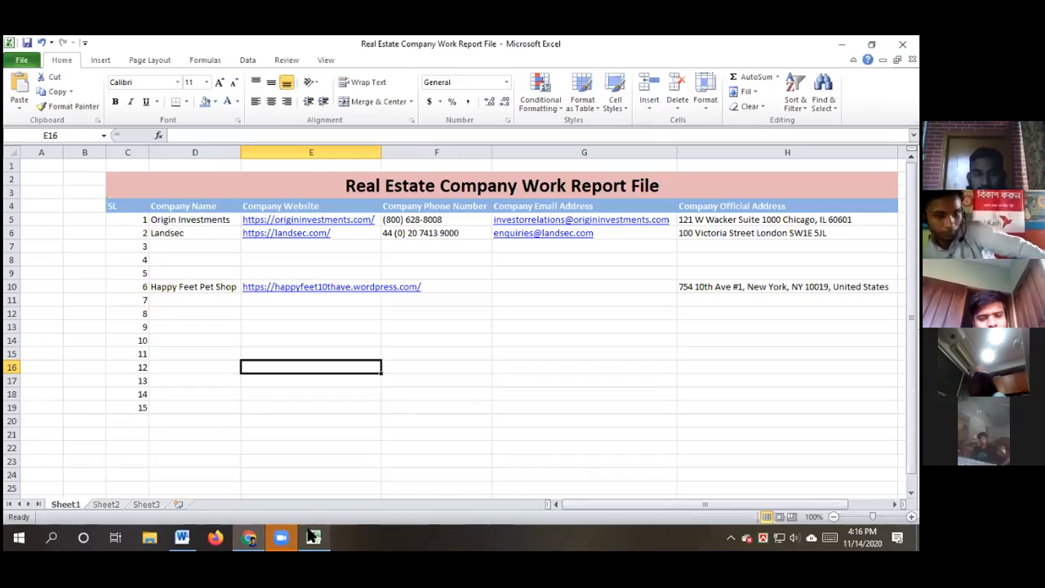
pyautogui.click(449, 285)
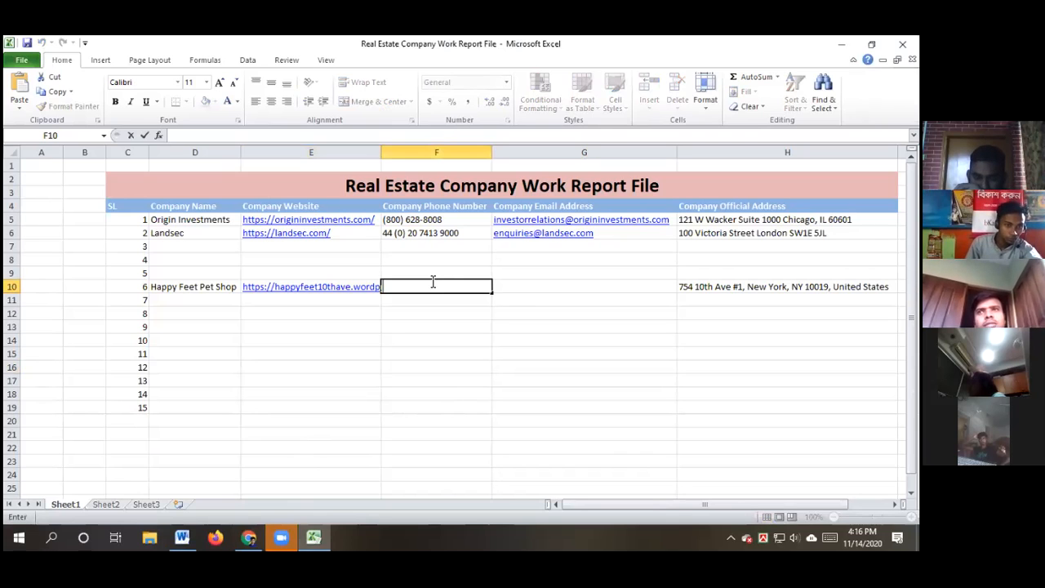
pyautogui.hotkey('ctrl', 'v')
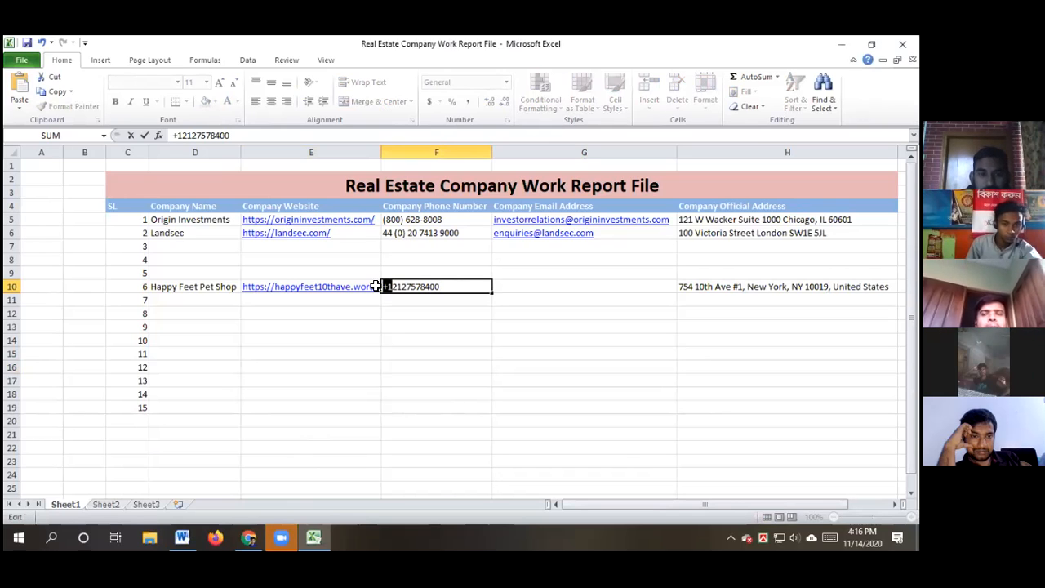
pyautogui.press('BackSpace')
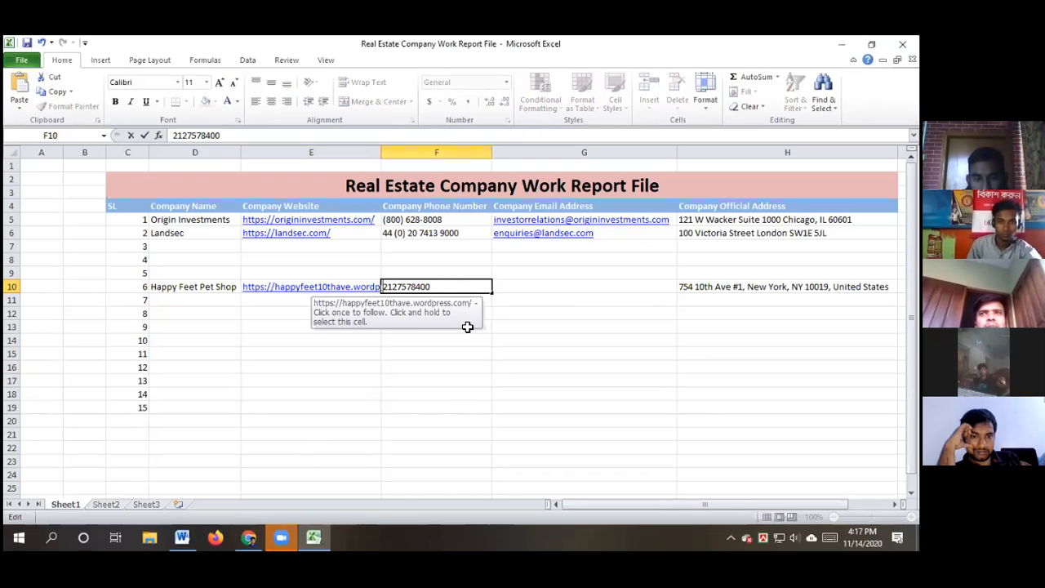
pyautogui.click(513, 380)
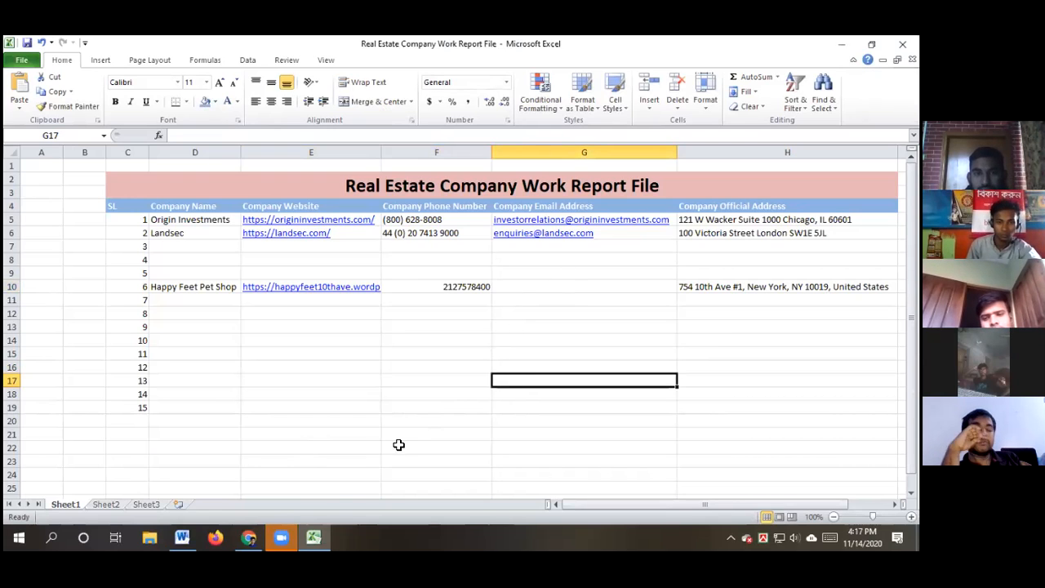
# Open Happy Feet's website from its Maps listing and copy the contact e-mail from its header
pyautogui.click(249, 536)
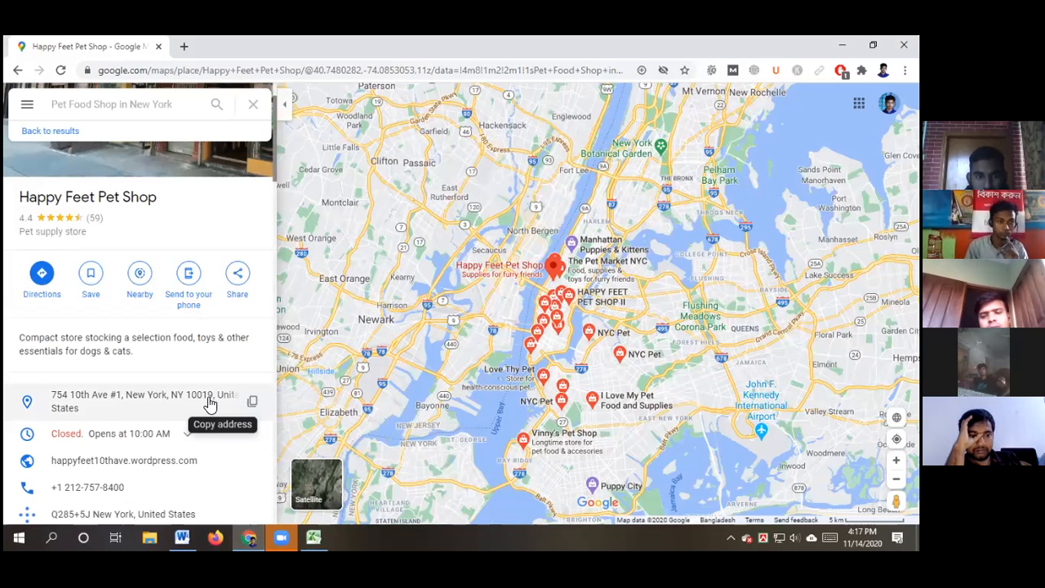
pyautogui.scroll(-1, 210, 402)
pyautogui.scroll(-1, 215, 387)
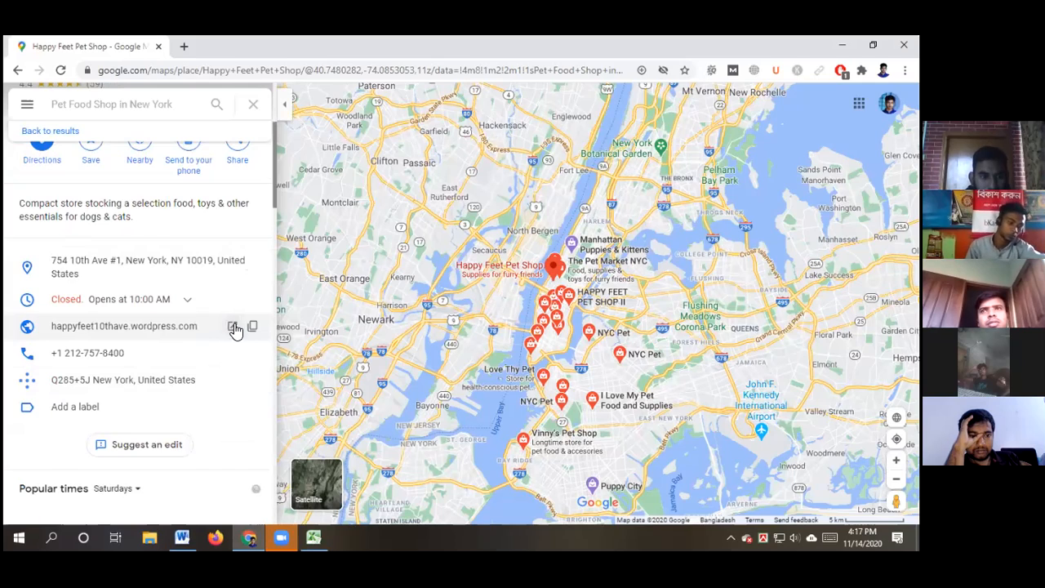
pyautogui.click(233, 326)
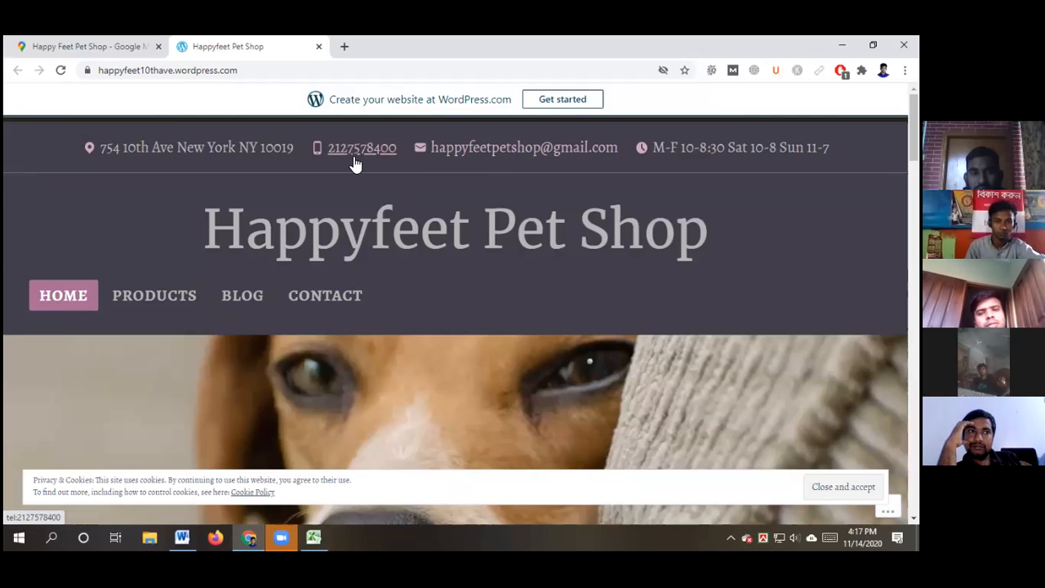
pyautogui.rightClick(498, 153)
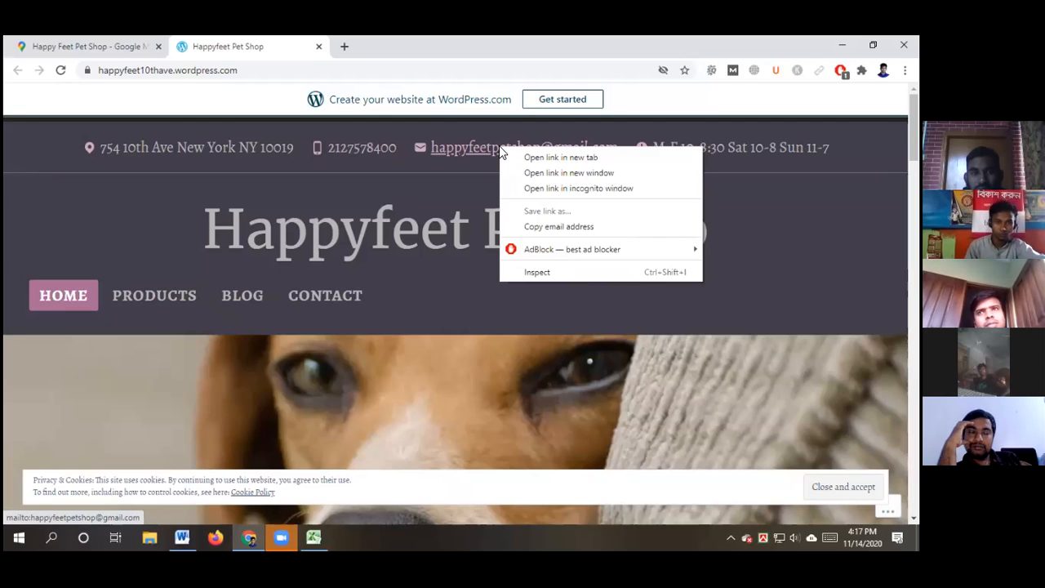
pyautogui.click(541, 227)
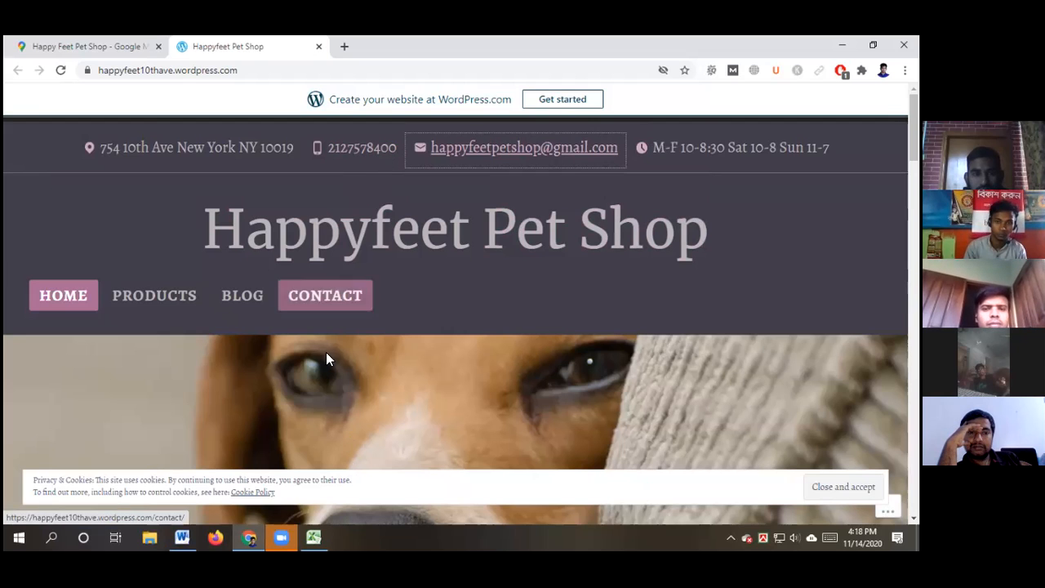
pyautogui.click(314, 537)
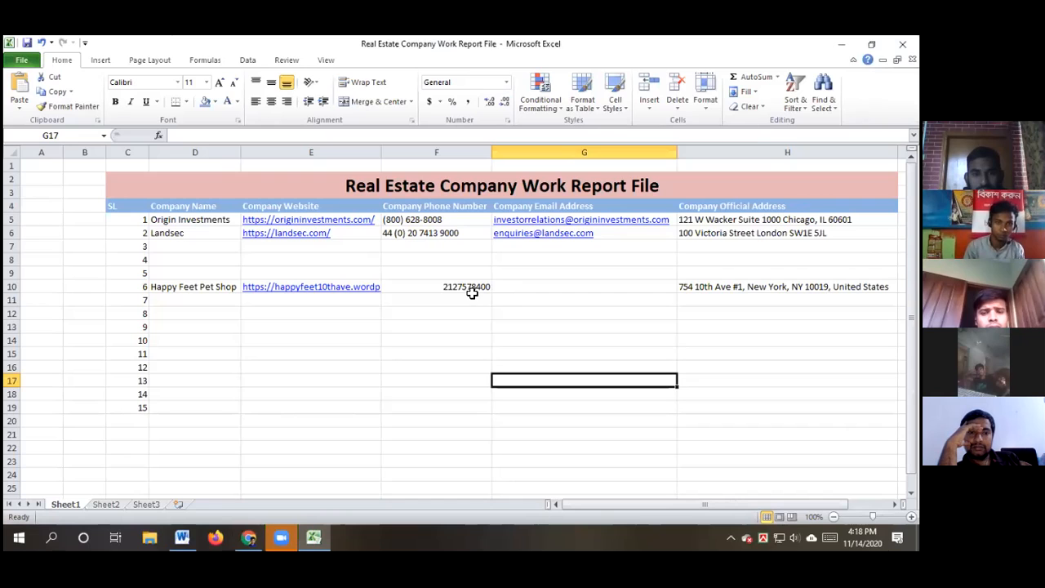
# Paste the copied shop e-mail address into cell G10 as a link
pyautogui.doubleClick(512, 287)
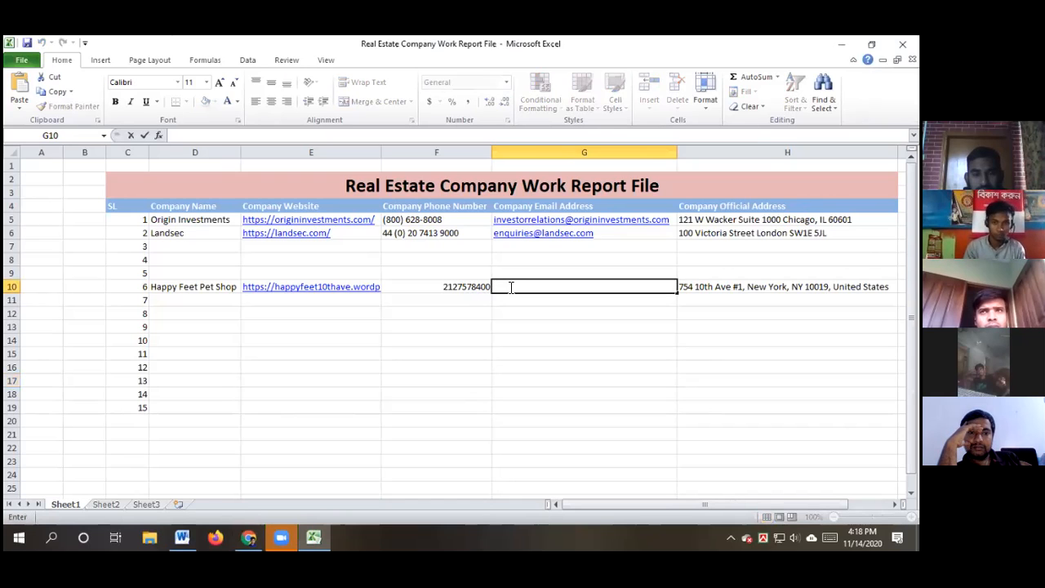
pyautogui.hotkey('ctrl', 'v')
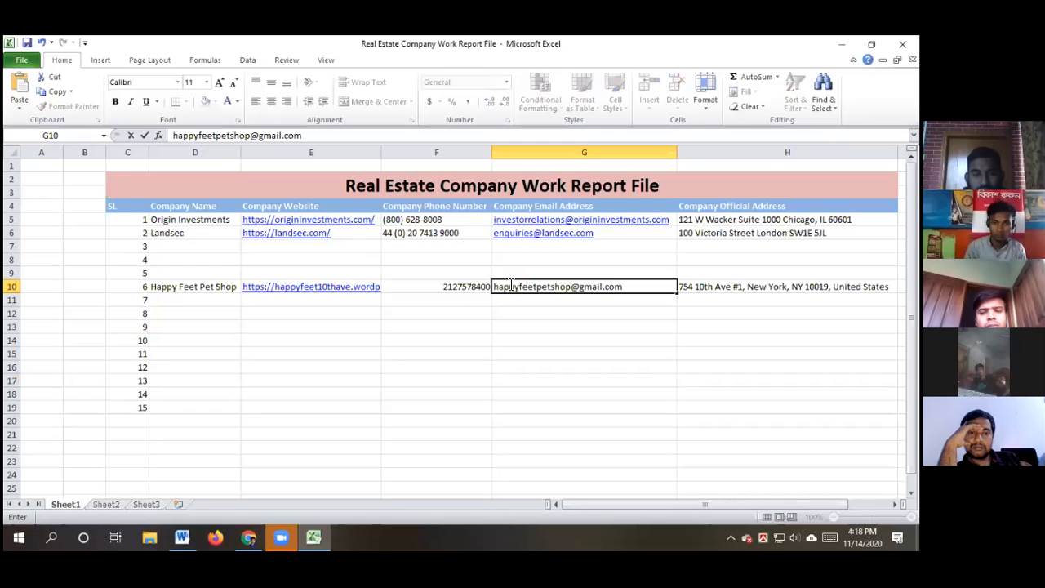
pyautogui.click(574, 378)
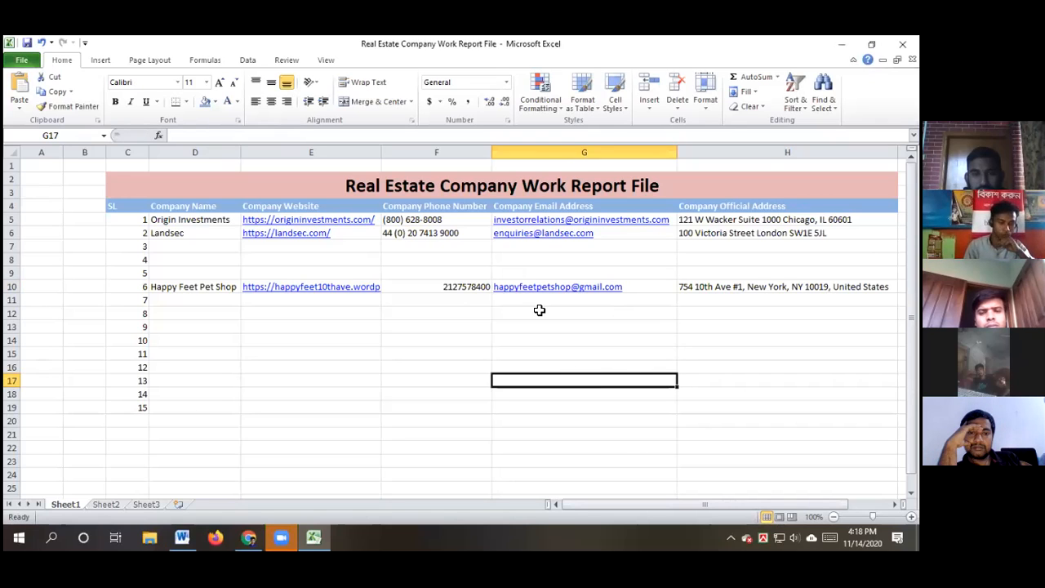
pyautogui.click(249, 537)
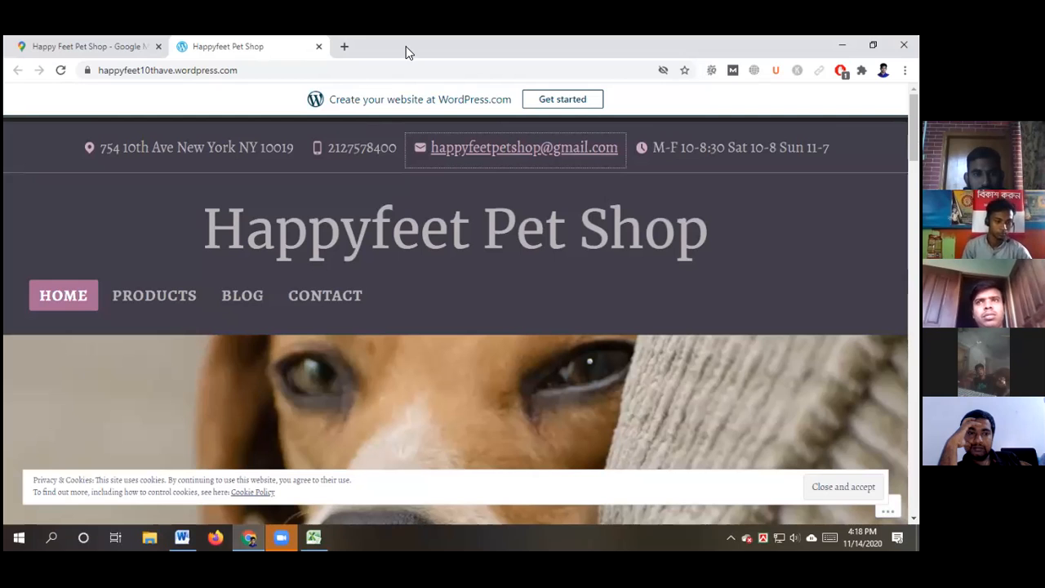
# Close the Happyfeet tab, open Vinny's Pet Shop from the search results and select its name
pyautogui.click(318, 47)
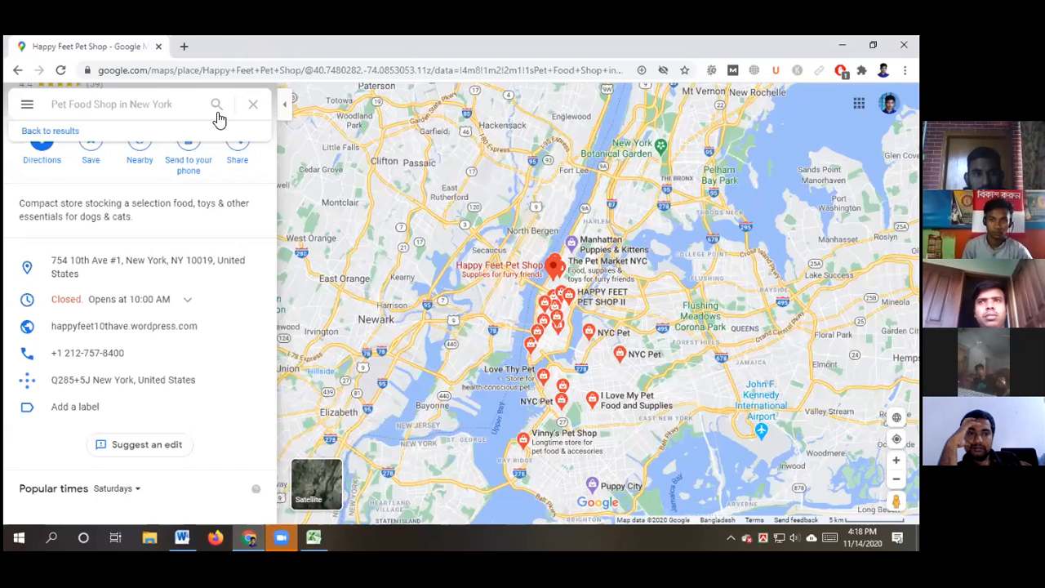
pyautogui.click(57, 132)
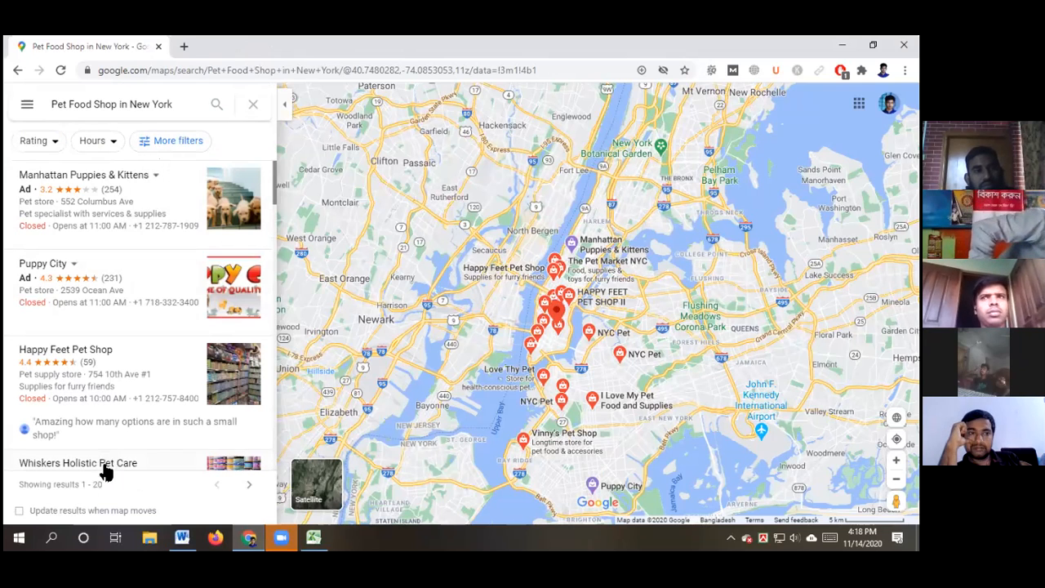
pyautogui.scroll(-3, 115, 373)
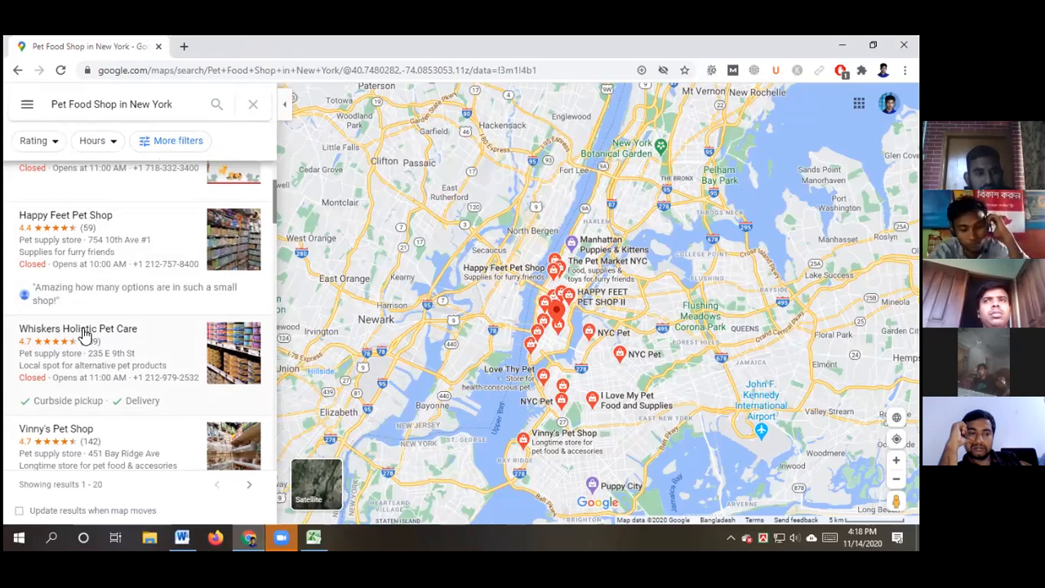
pyautogui.scroll(-1, 64, 335)
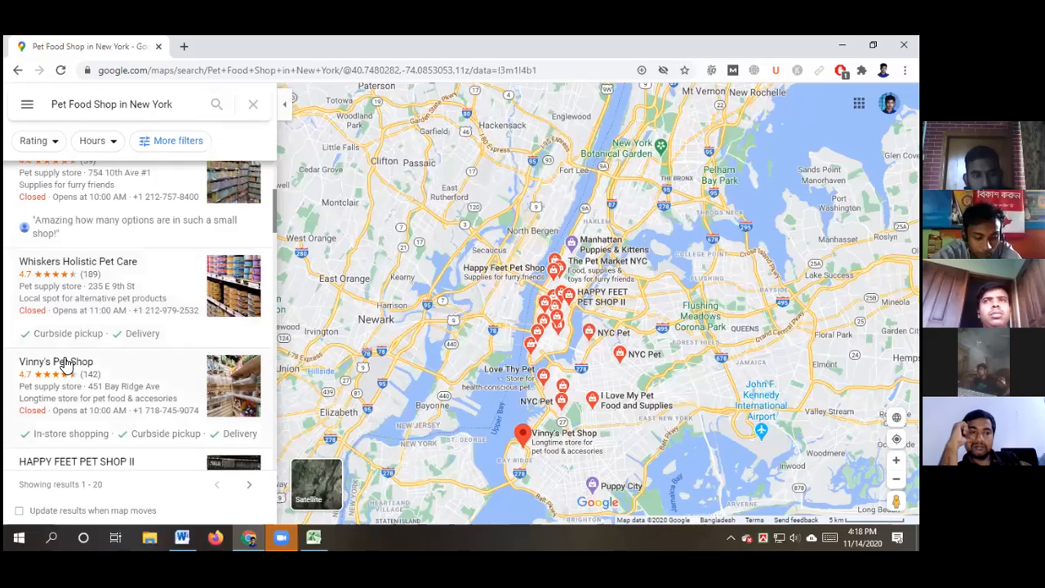
pyautogui.click(65, 364)
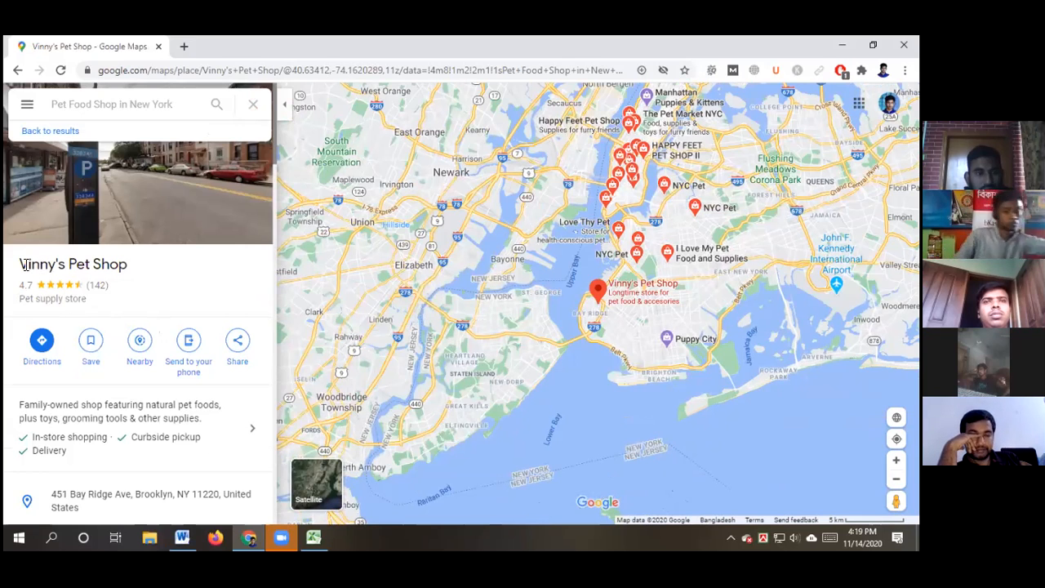
pyautogui.moveTo(20, 267); pyautogui.dragTo(139, 271)
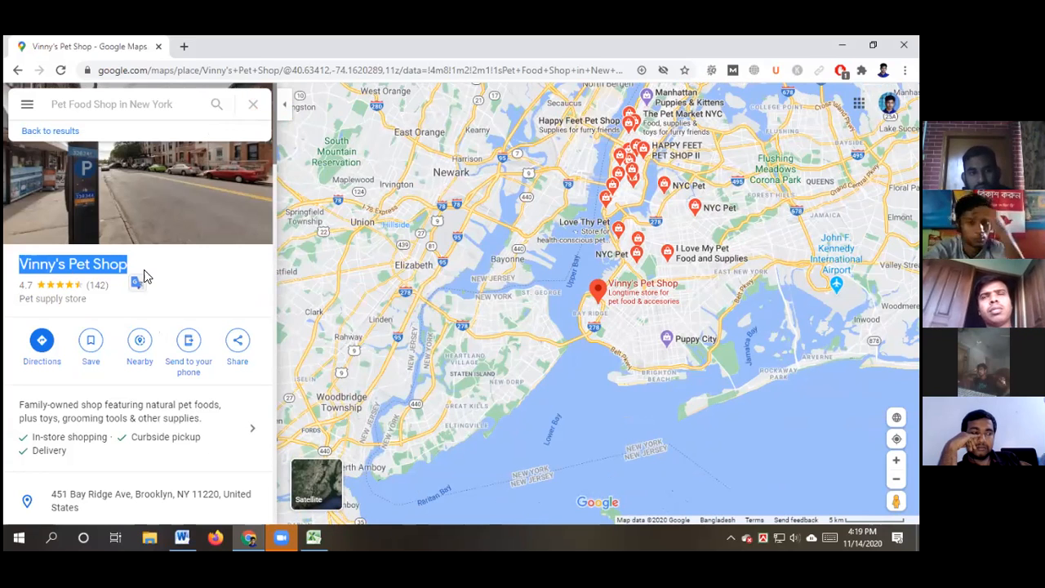
pyautogui.scroll(-2, 143, 278)
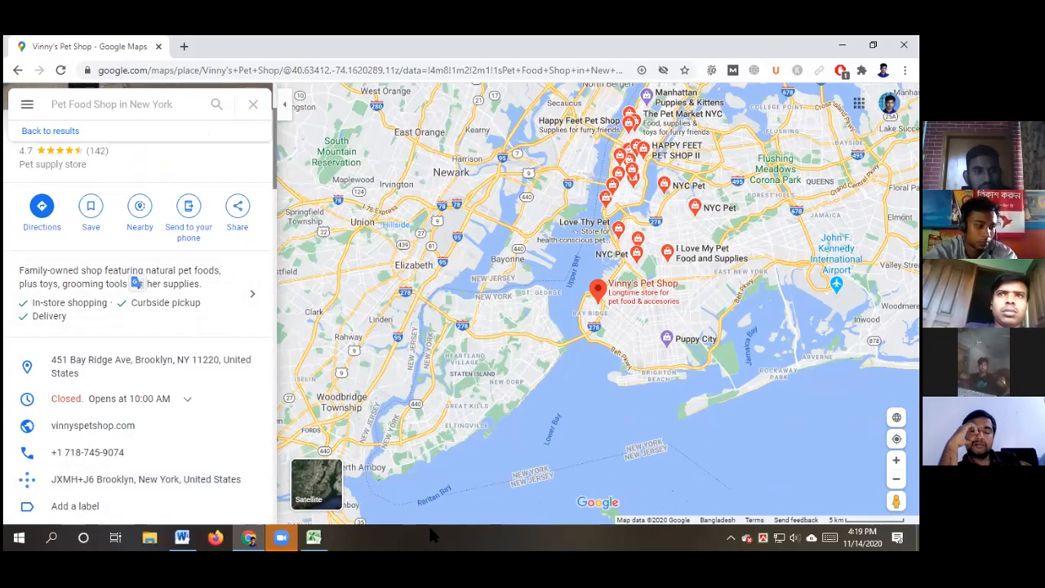
pyautogui.click(313, 536)
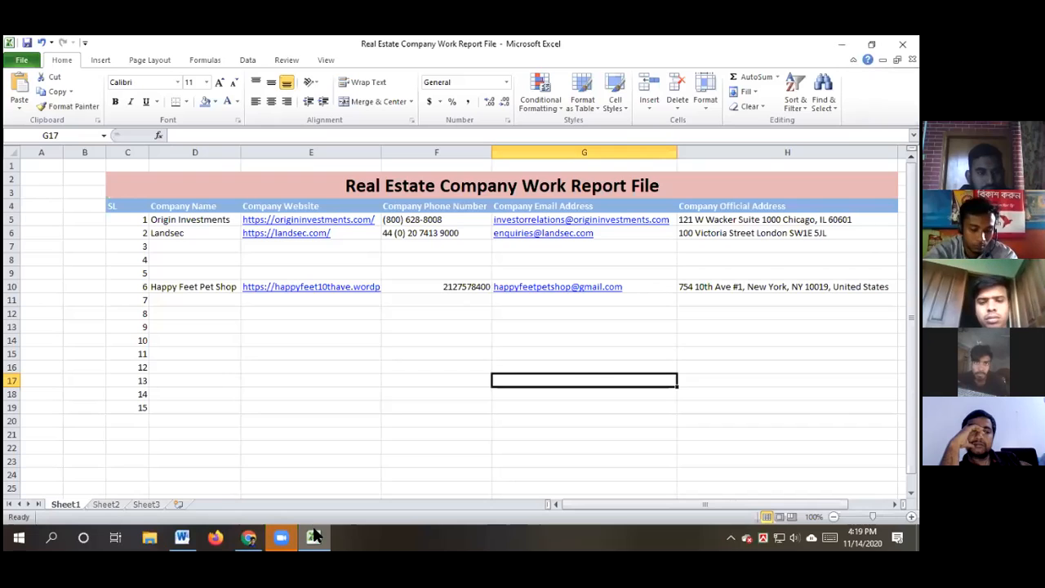
# Paste 'Vinny's Pet Shop' as the company name in cell D11
pyautogui.doubleClick(182, 300)
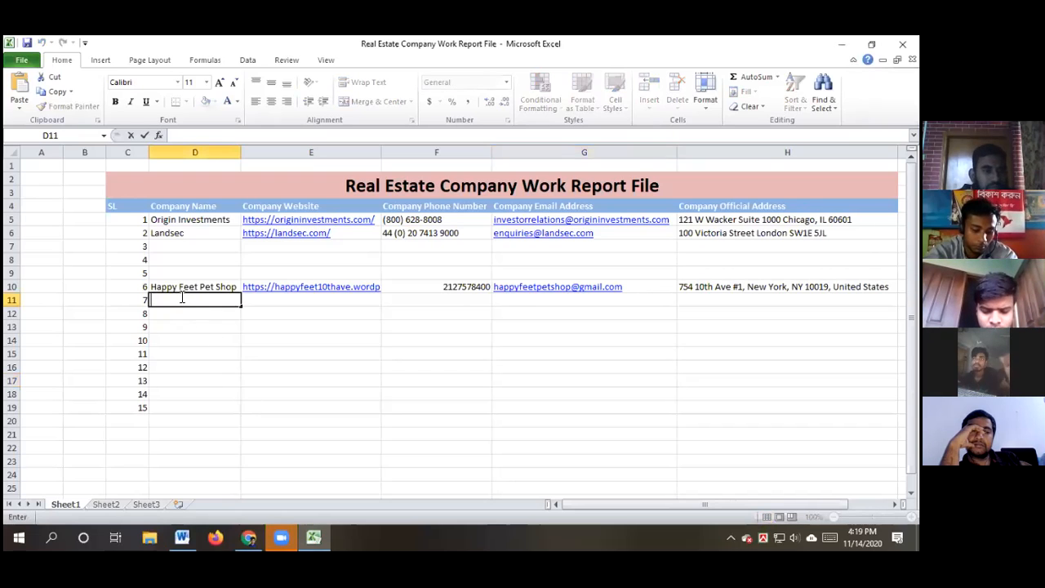
pyautogui.hotkey('ctrl', 'v')
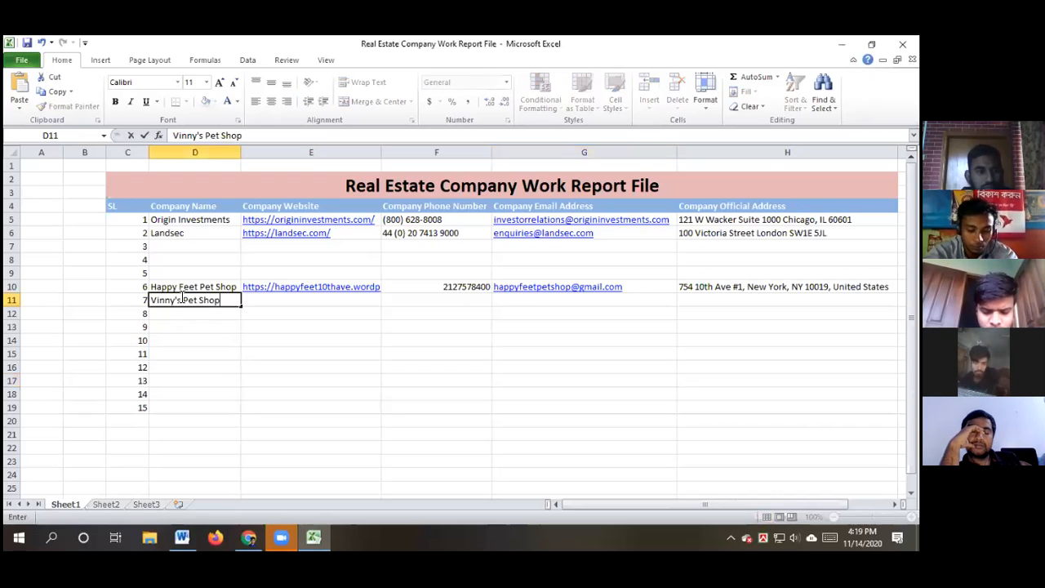
pyautogui.click(318, 375)
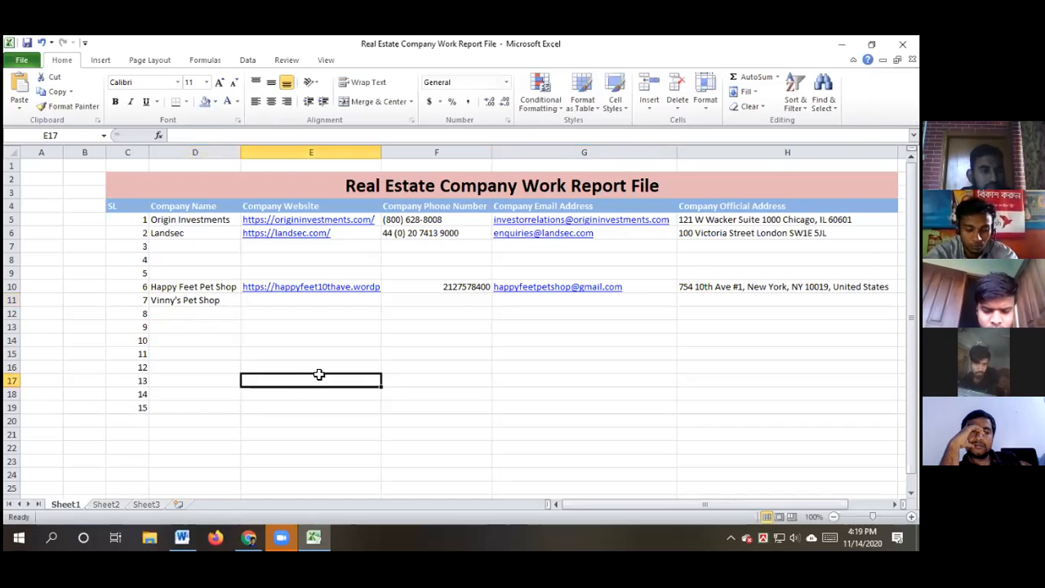
pyautogui.click(249, 536)
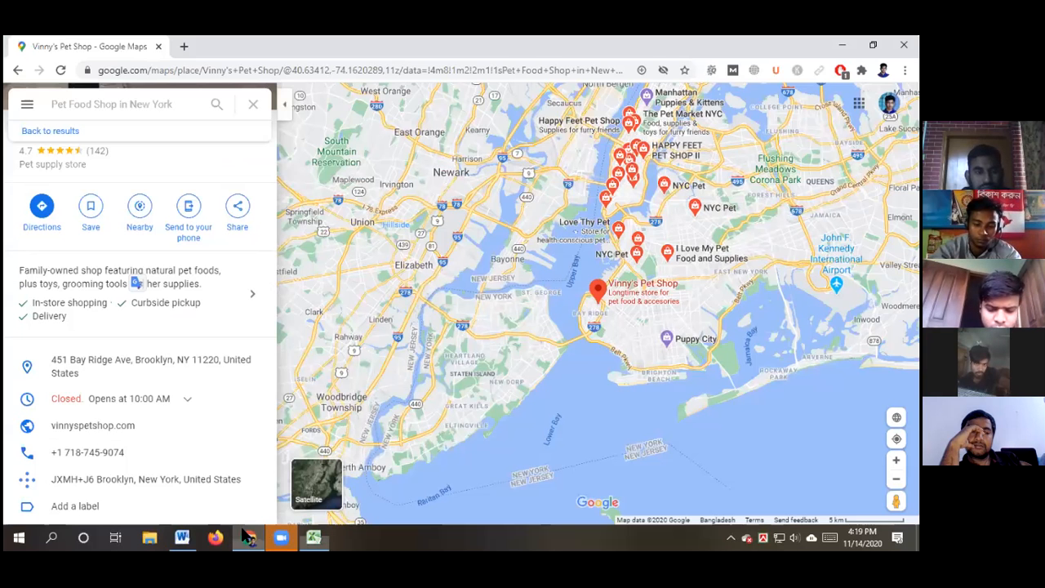
pyautogui.moveTo(231, 366)
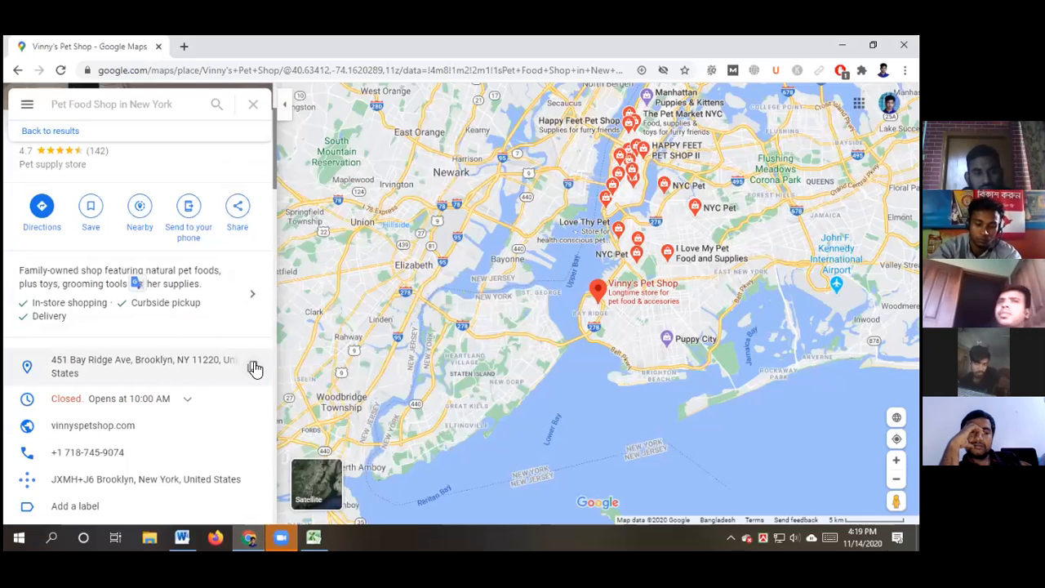
# Copy Vinny's Pet Shop's address from Maps into the Company Official Address cell H11
pyautogui.click(253, 369)
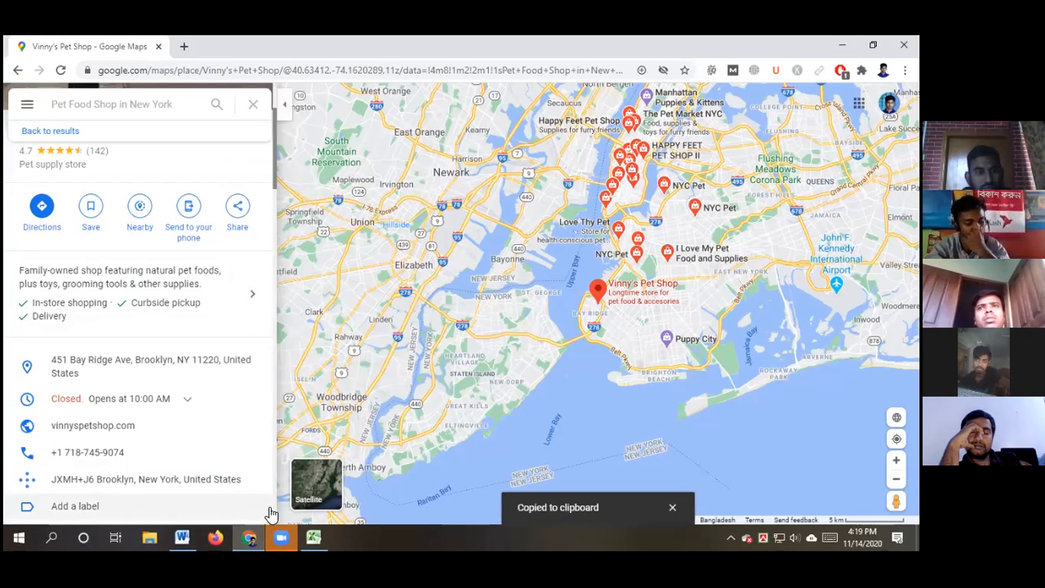
pyautogui.click(314, 536)
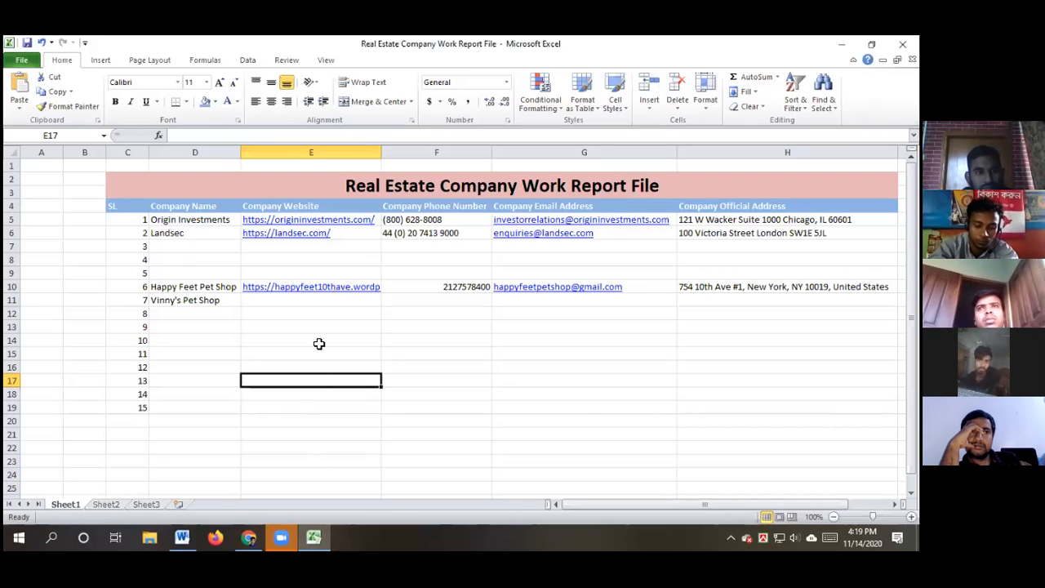
pyautogui.doubleClick(274, 299)
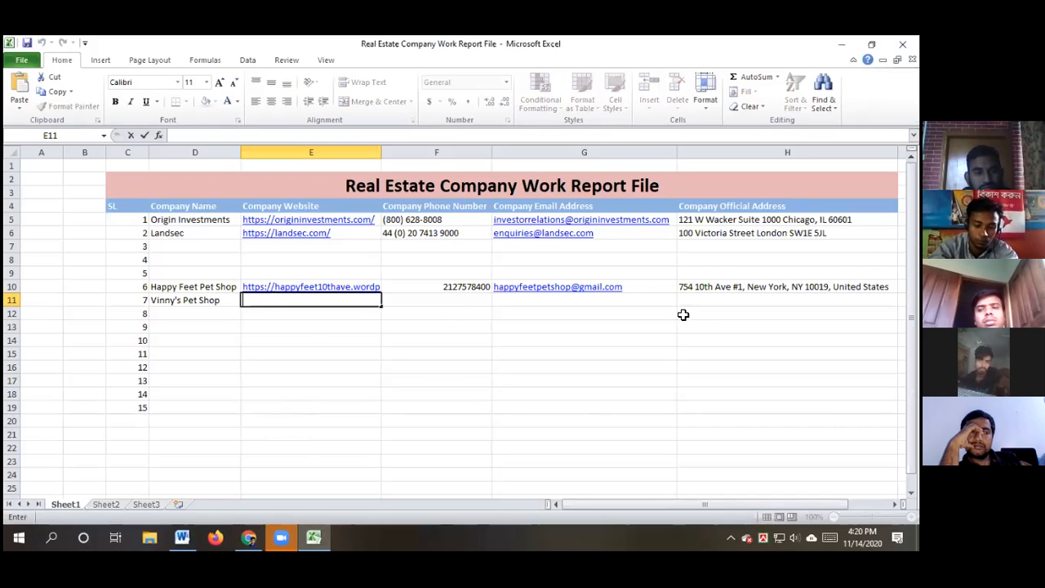
pyautogui.click(706, 299)
pyautogui.doubleClick(707, 300)
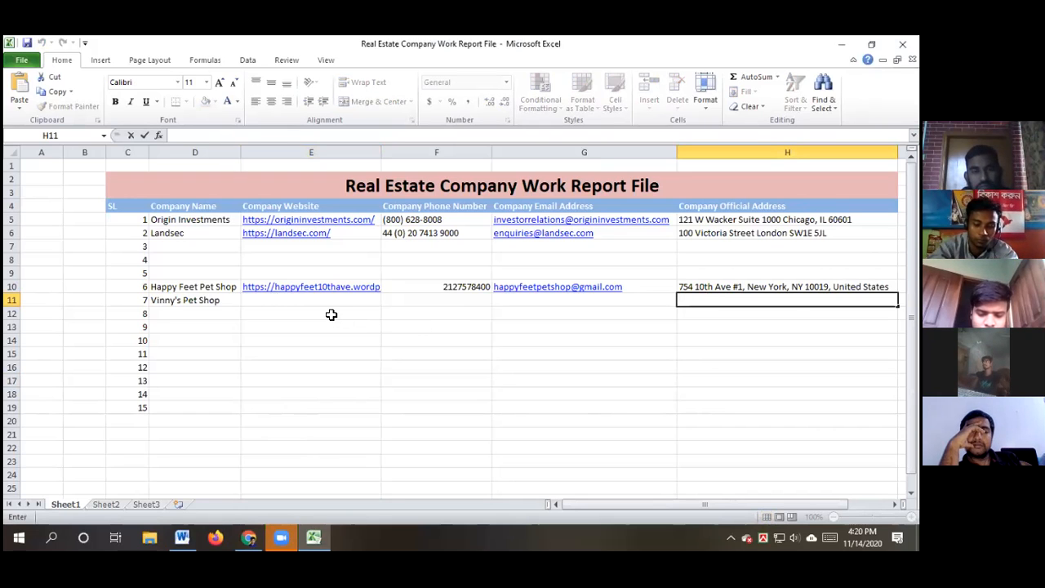
pyautogui.hotkey('ctrl', 'v')
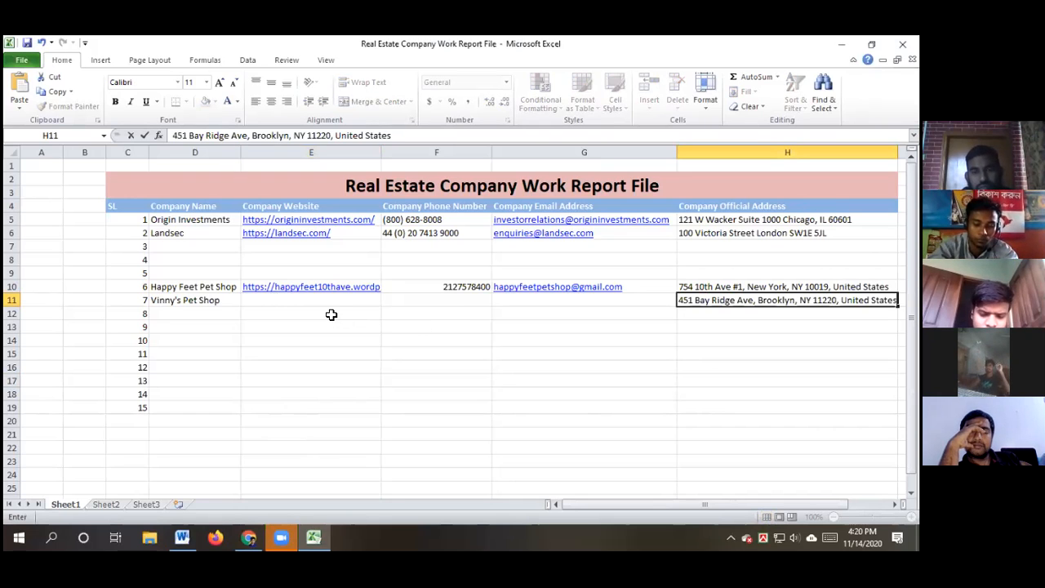
pyautogui.click(399, 386)
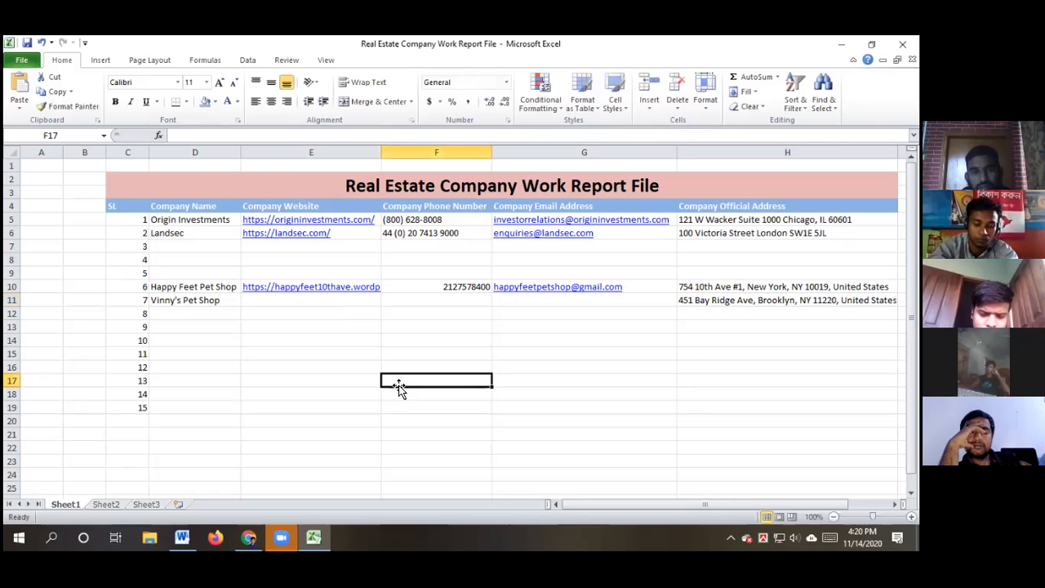
pyautogui.click(249, 536)
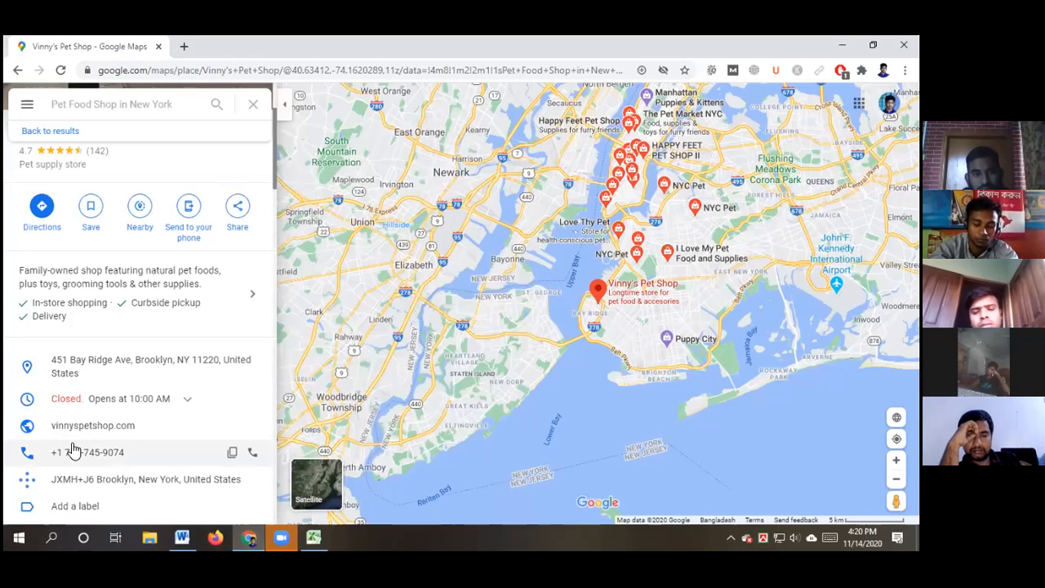
pyautogui.click(253, 426)
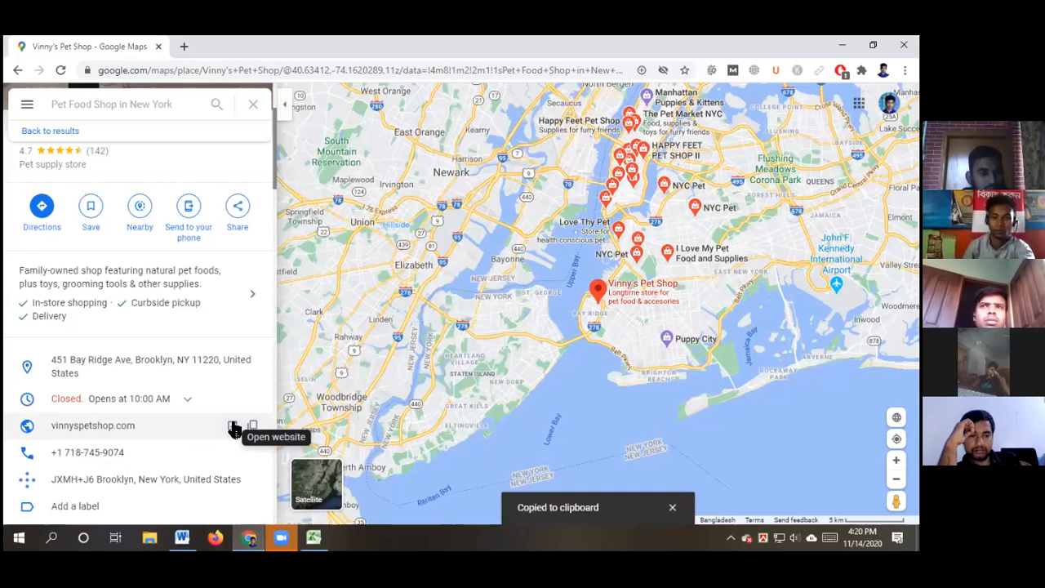
pyautogui.click(233, 425)
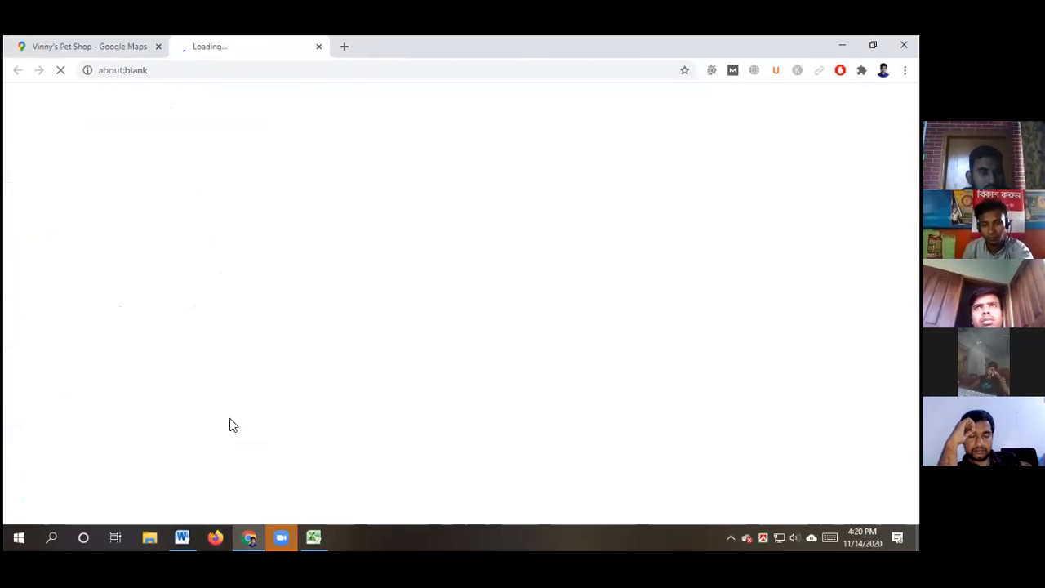
pyautogui.click(313, 538)
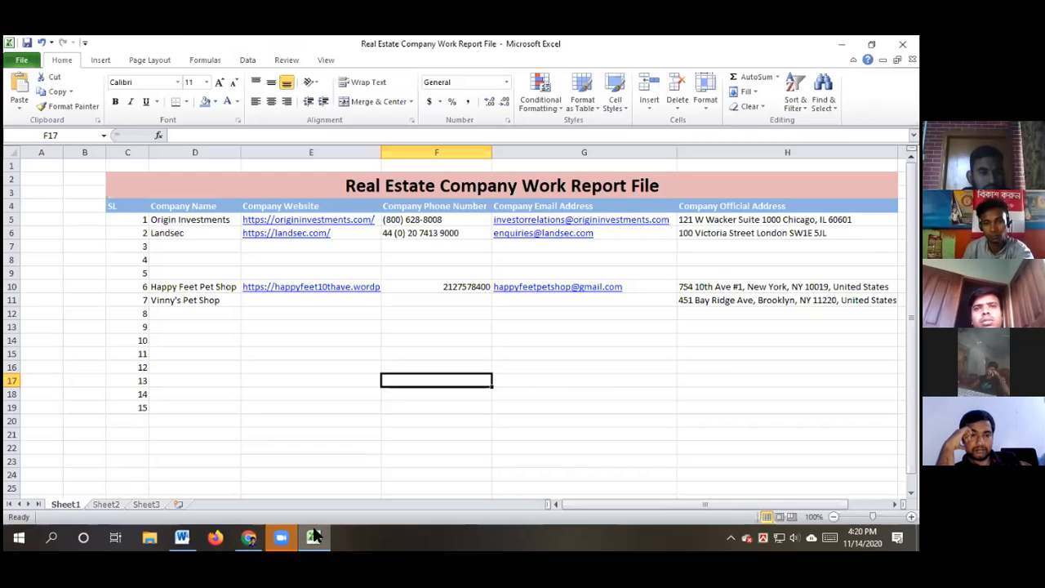
pyautogui.click(285, 306)
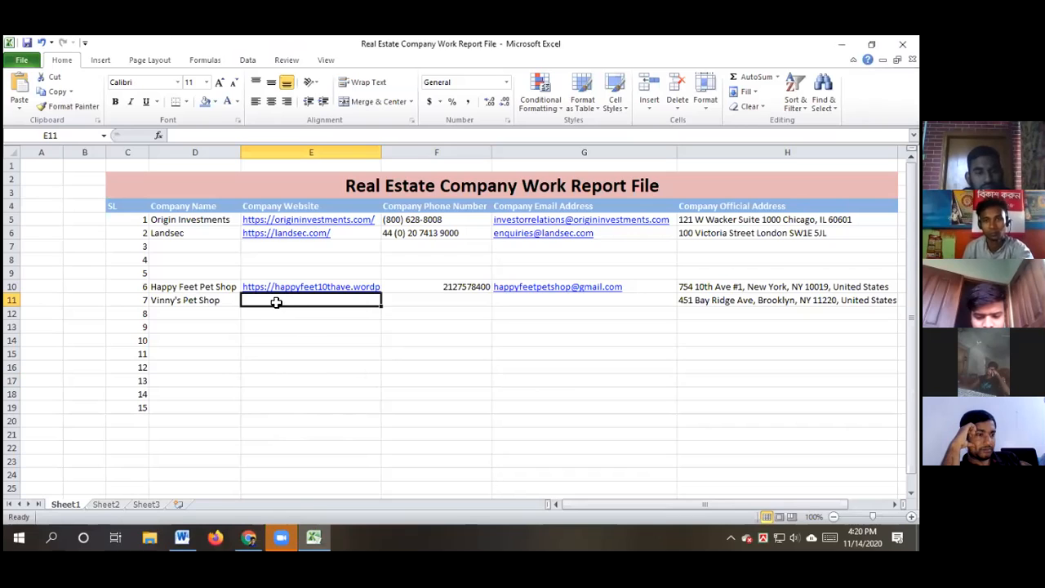
pyautogui.doubleClick(277, 301)
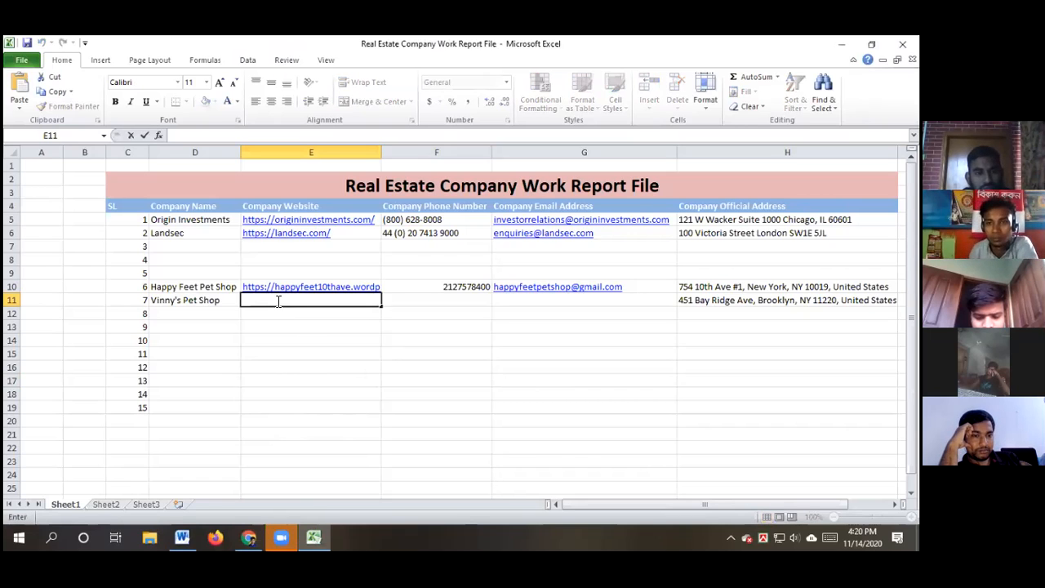
pyautogui.hotkey('ctrl', 'v')
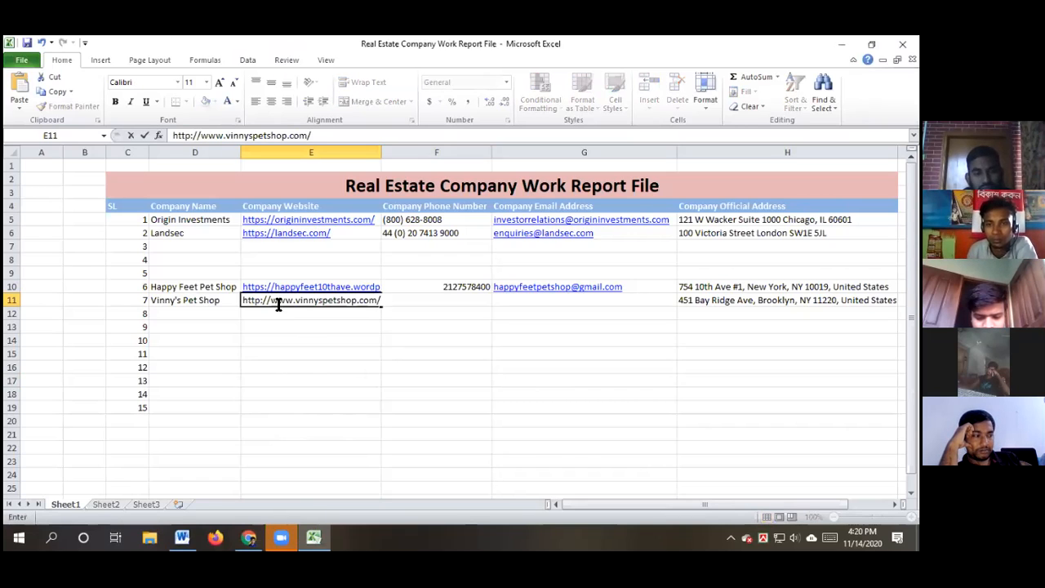
pyautogui.click(299, 375)
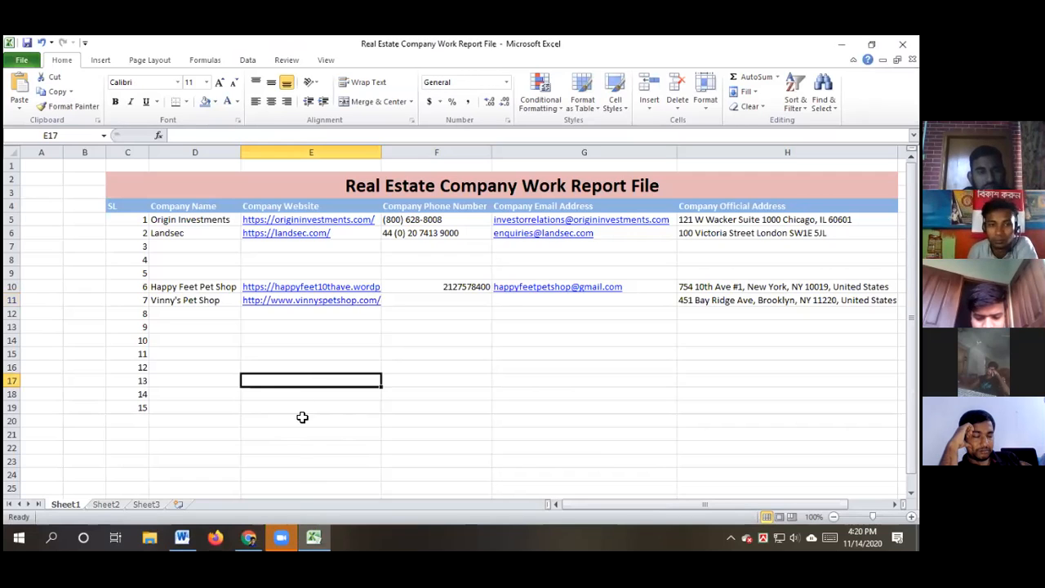
# Dismiss the mailing-list popup on Vinny's website and return to its Google Maps tab
pyautogui.click(249, 536)
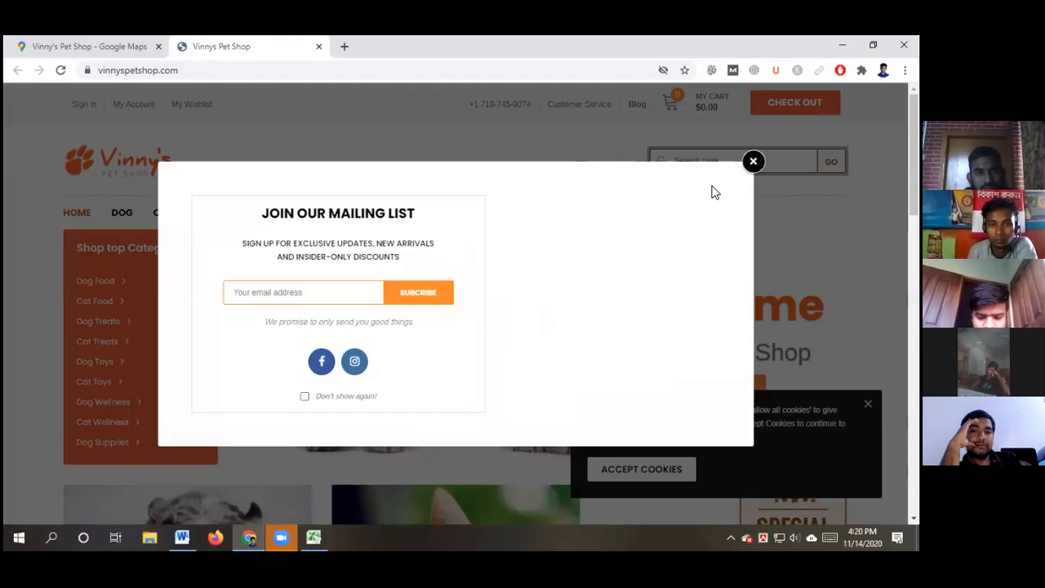
pyautogui.click(752, 163)
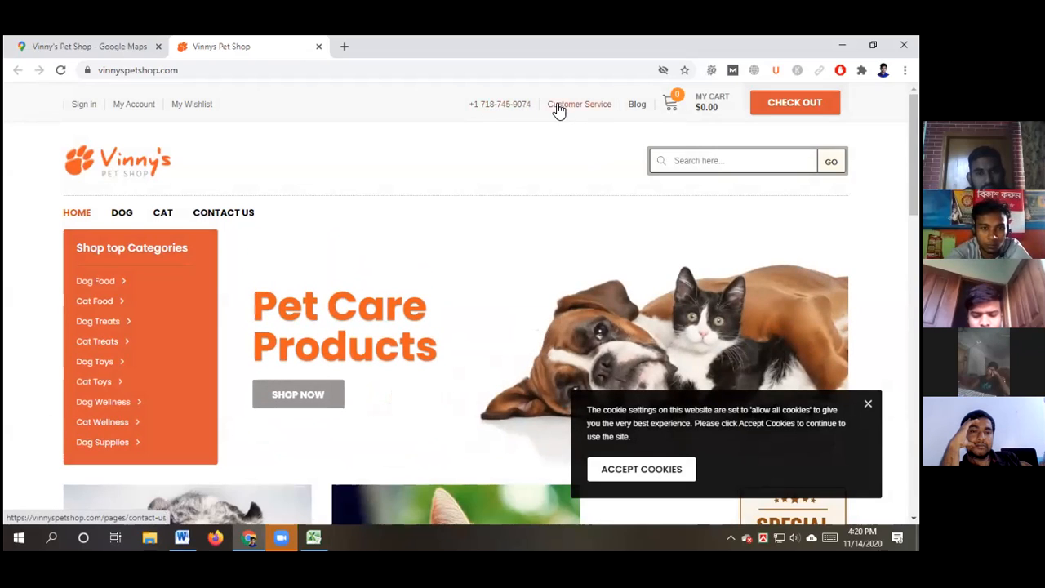
pyautogui.click(86, 46)
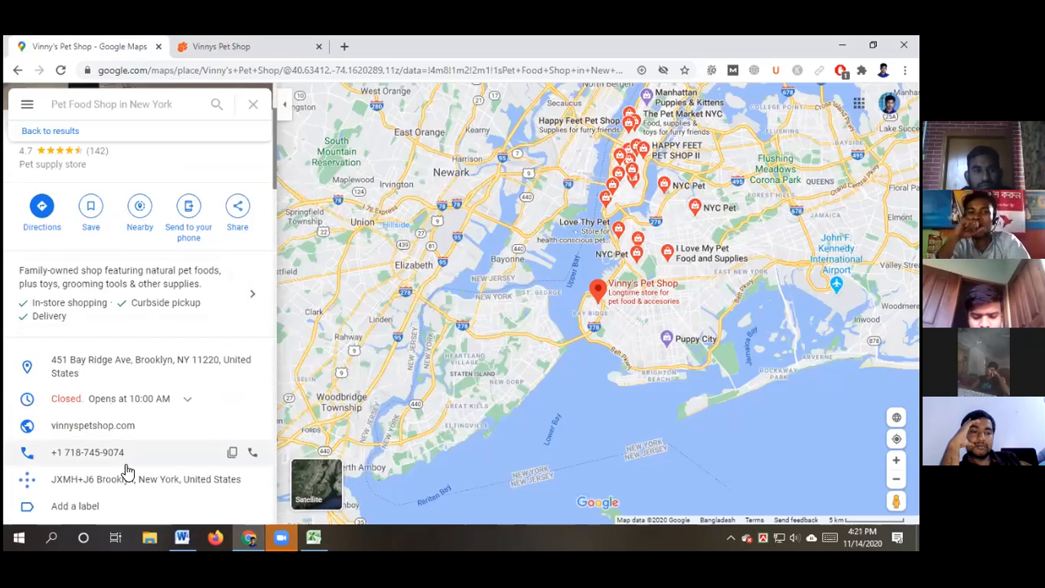
pyautogui.click(232, 453)
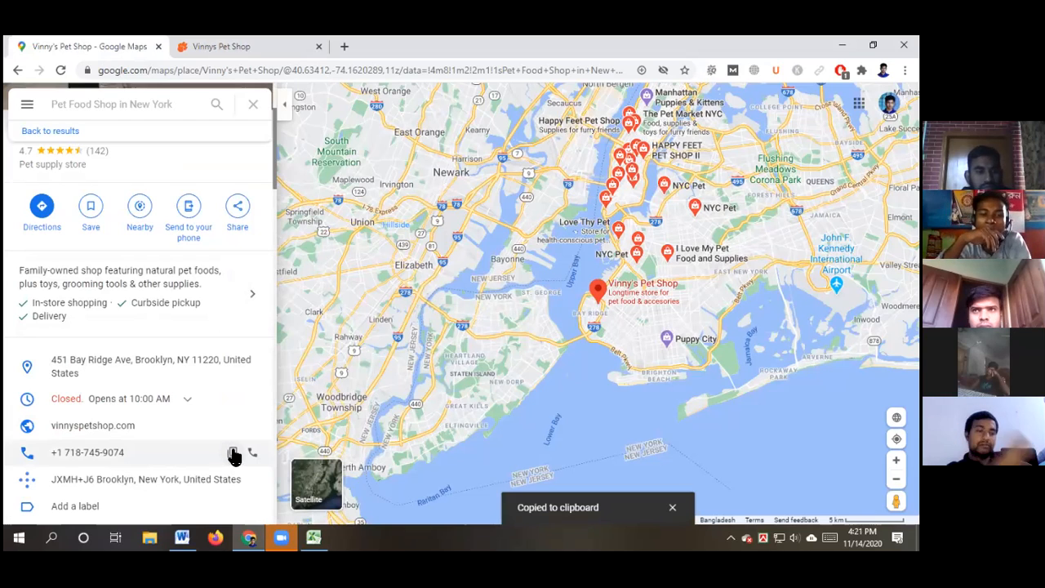
pyautogui.click(313, 537)
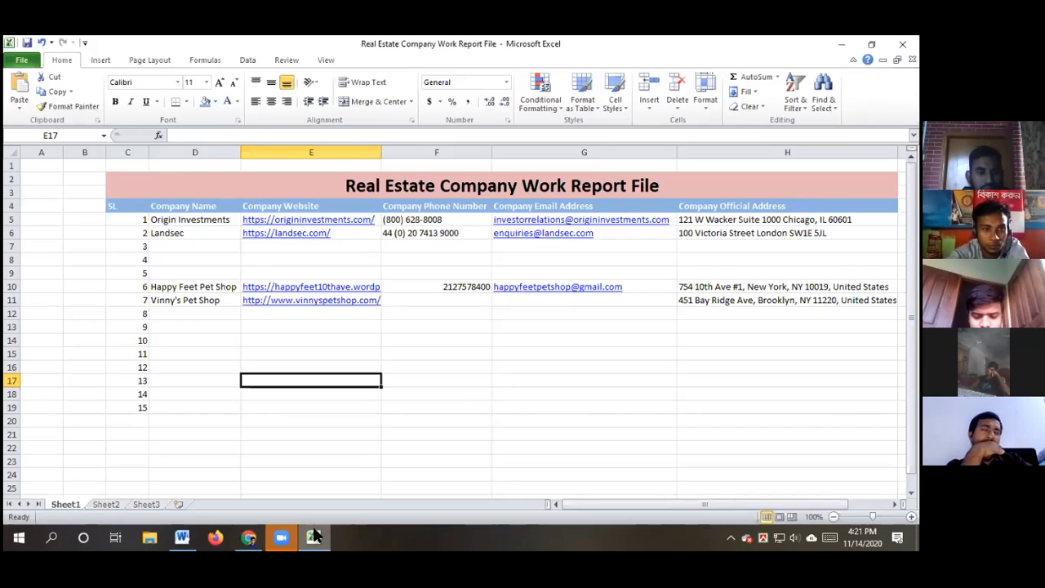
pyautogui.doubleClick(436, 302)
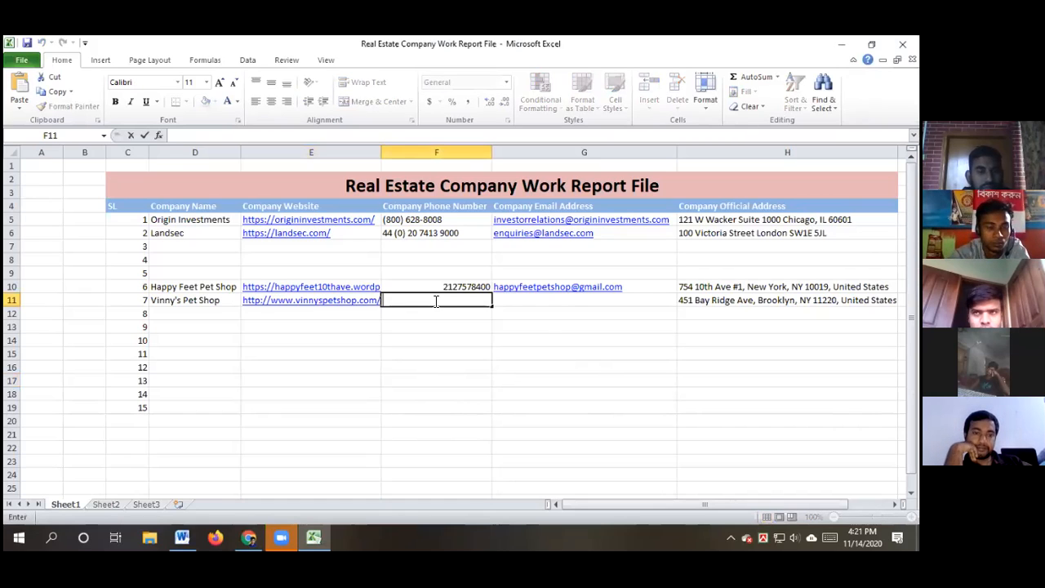
pyautogui.hotkey('ctrl', 'v')
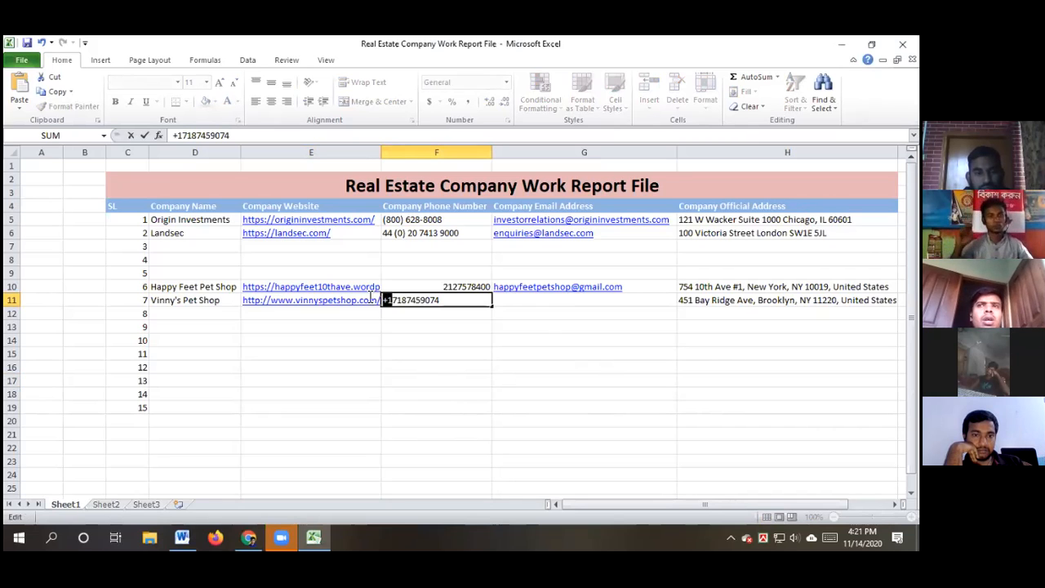
pyautogui.press('Delete')
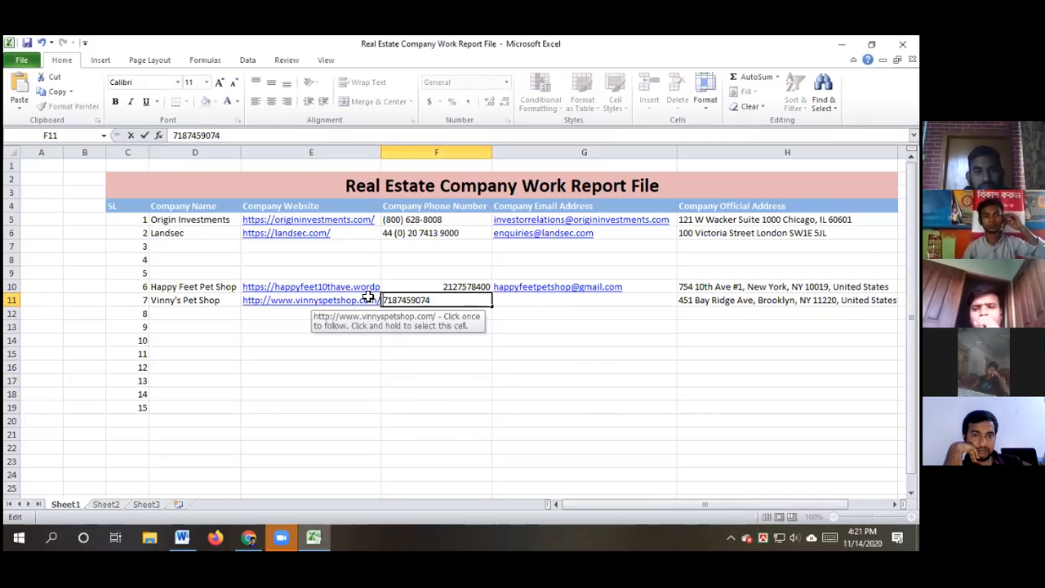
pyautogui.click(559, 326)
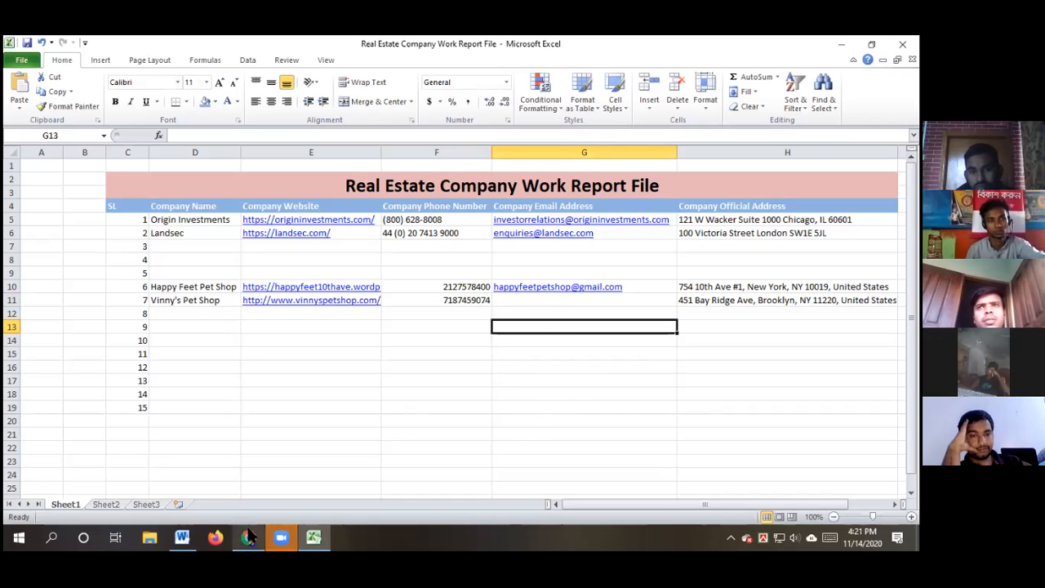
pyautogui.click(247, 536)
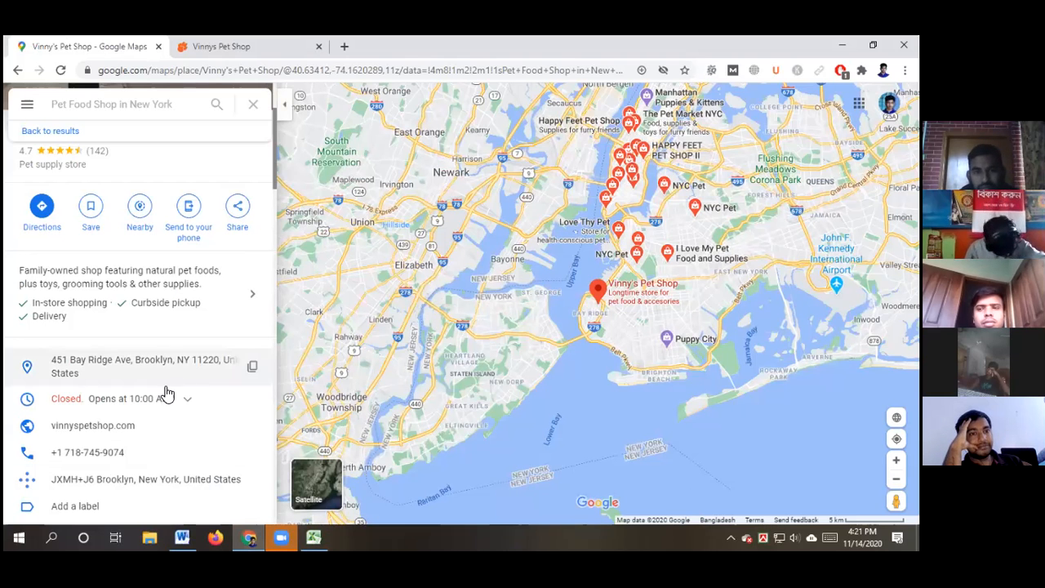
# Leave the Google Maps listing and bring up the vinnyspetshop.com home page
pyautogui.scroll(-1, 172, 466)
pyautogui.scroll(-1, 170, 420)
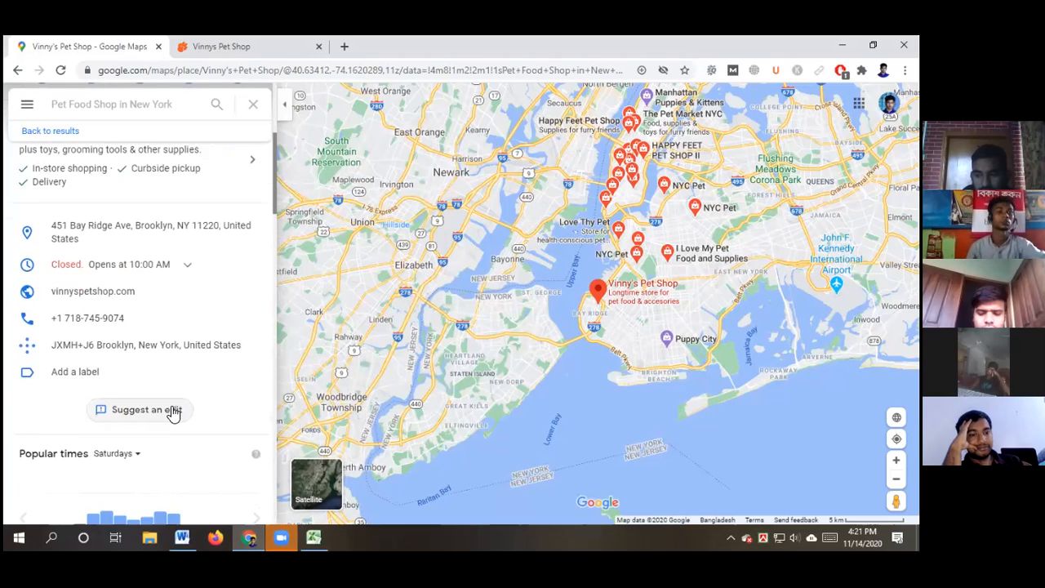
pyautogui.click(226, 51)
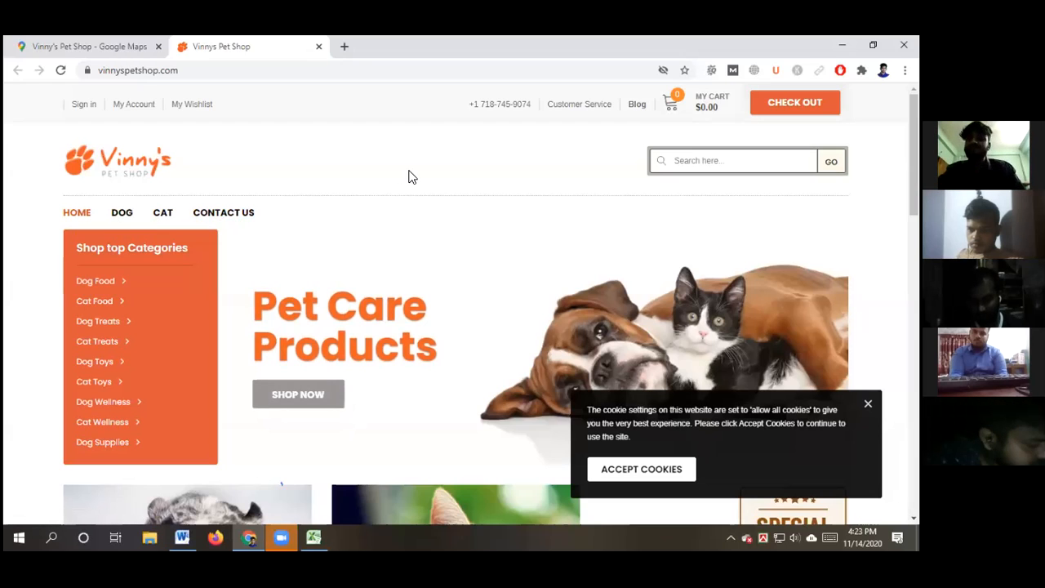
# Copy the shop's e-mail address from the Vinny's Pet Shop Contact Us page, then return to Excel
pyautogui.click(230, 214)
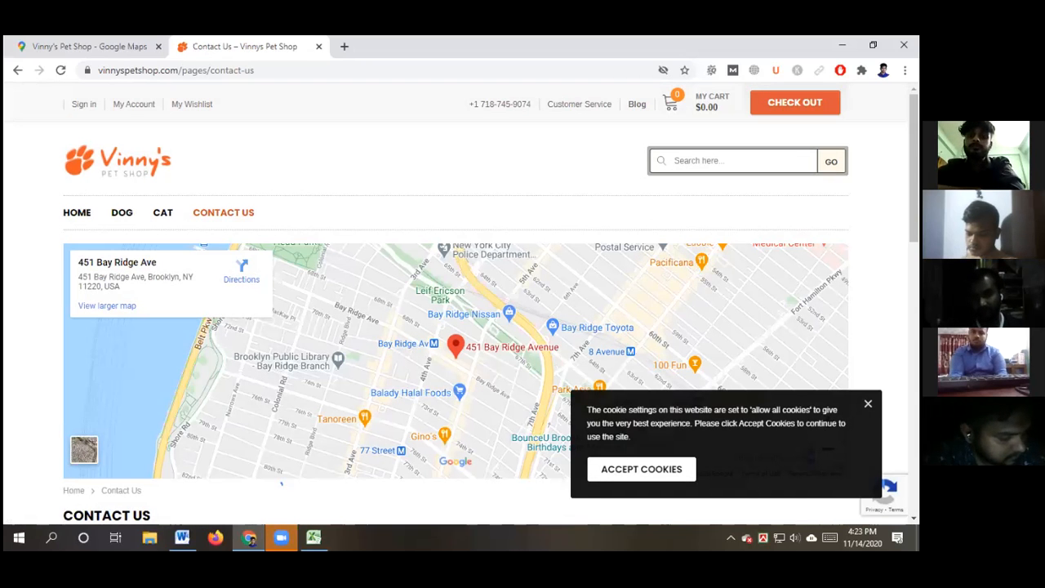
pyautogui.scroll(-3, 281, 484)
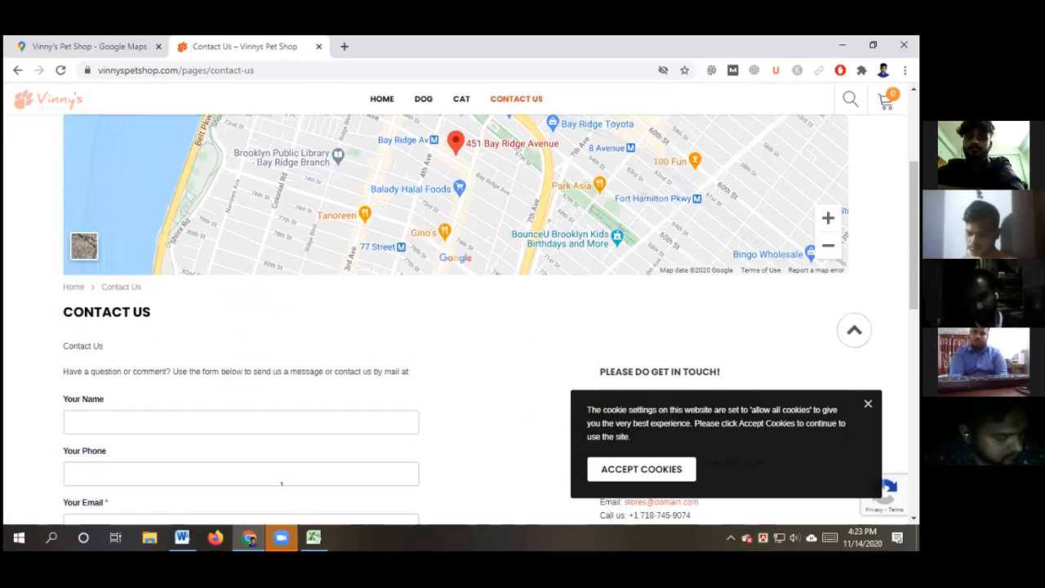
pyautogui.scroll(-4, 280, 484)
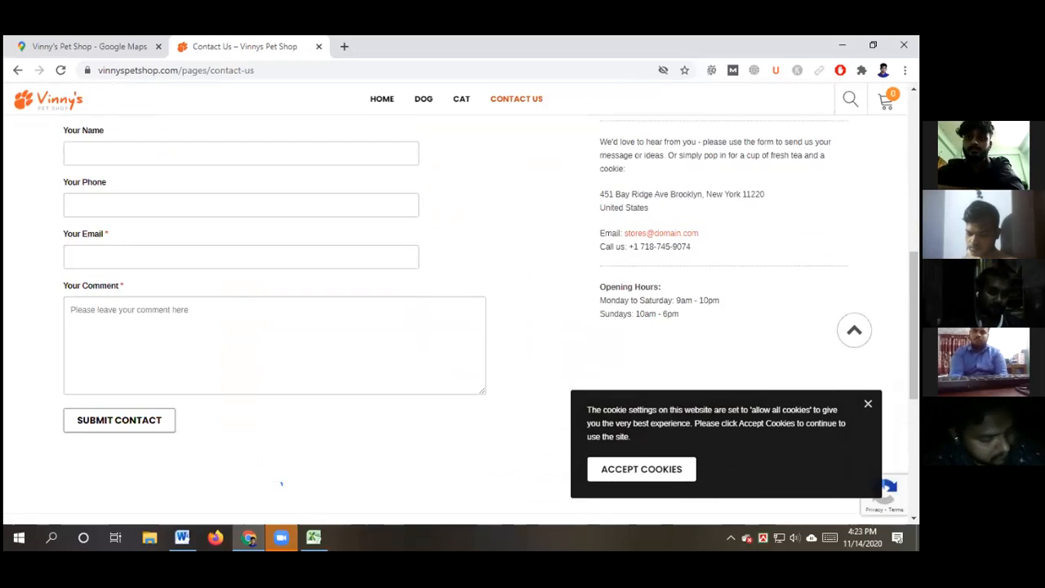
pyautogui.scroll(-1, 281, 484)
pyautogui.scroll(1, 666, 246)
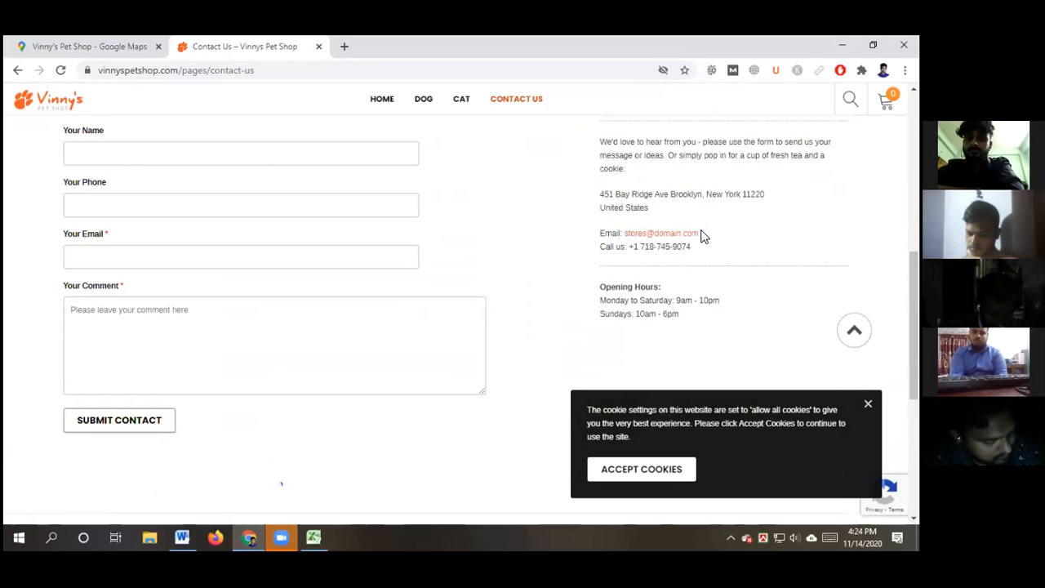
pyautogui.moveTo(700, 233); pyautogui.dragTo(626, 233)
pyautogui.hotkey('ctrl', 'c')
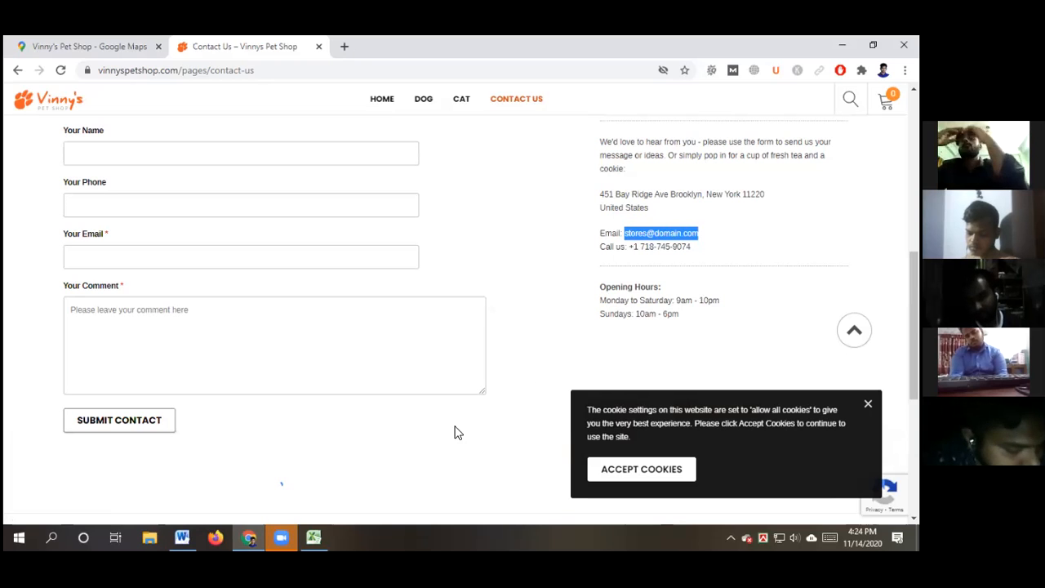
pyautogui.click(315, 535)
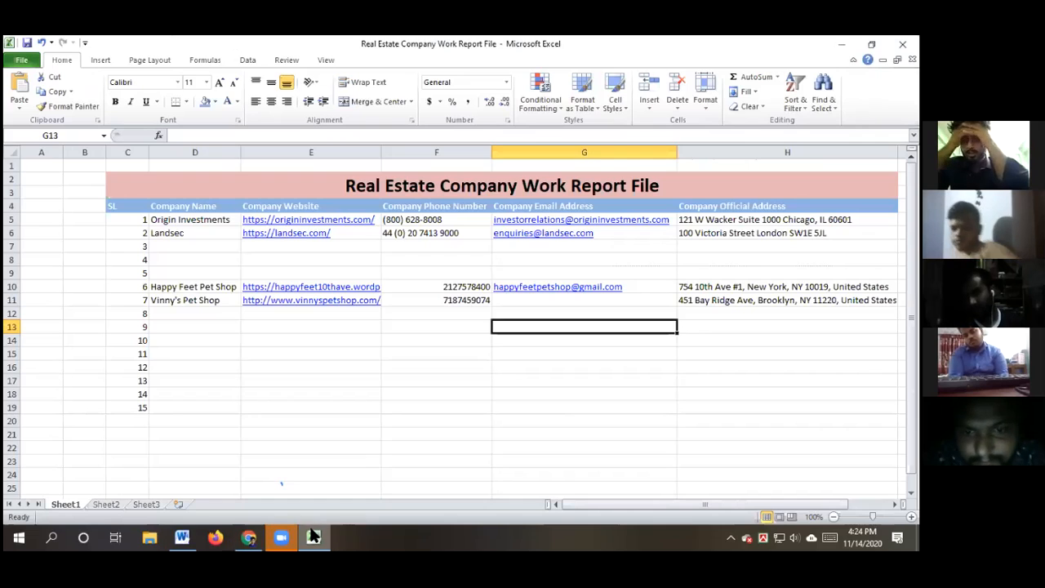
# Paste the shop's e-mail address into cell G11 for Vinny's Pet Shop
pyautogui.doubleClick(526, 302)
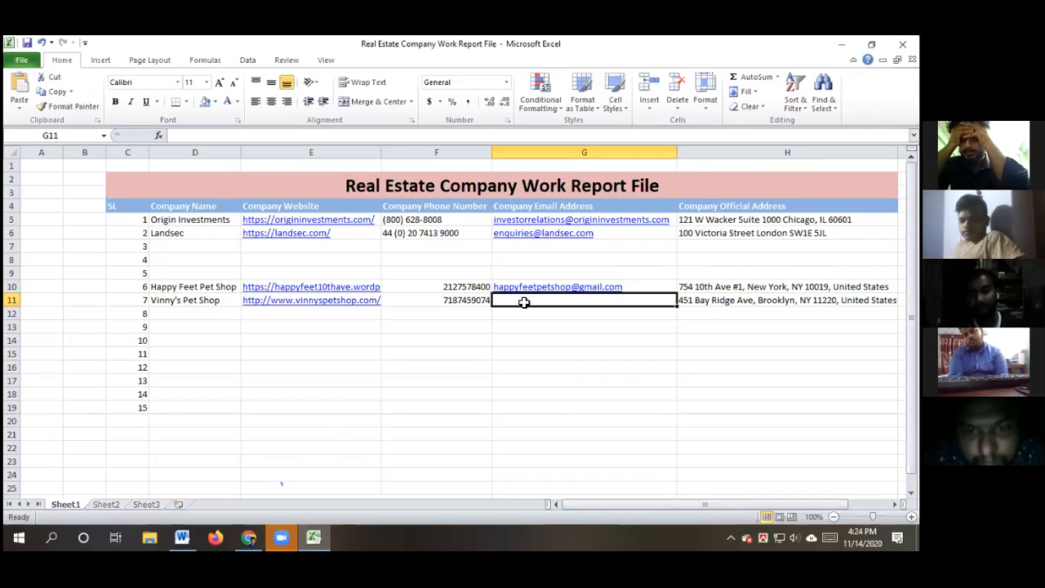
pyautogui.hotkey('ctrl', 'v')
pyautogui.click(530, 370)
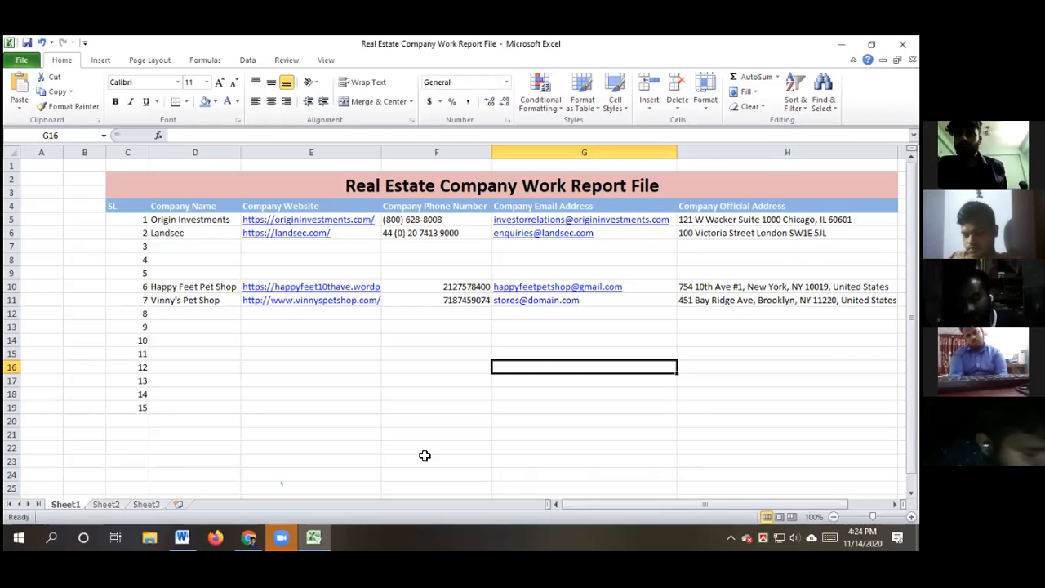
pyautogui.click(351, 408)
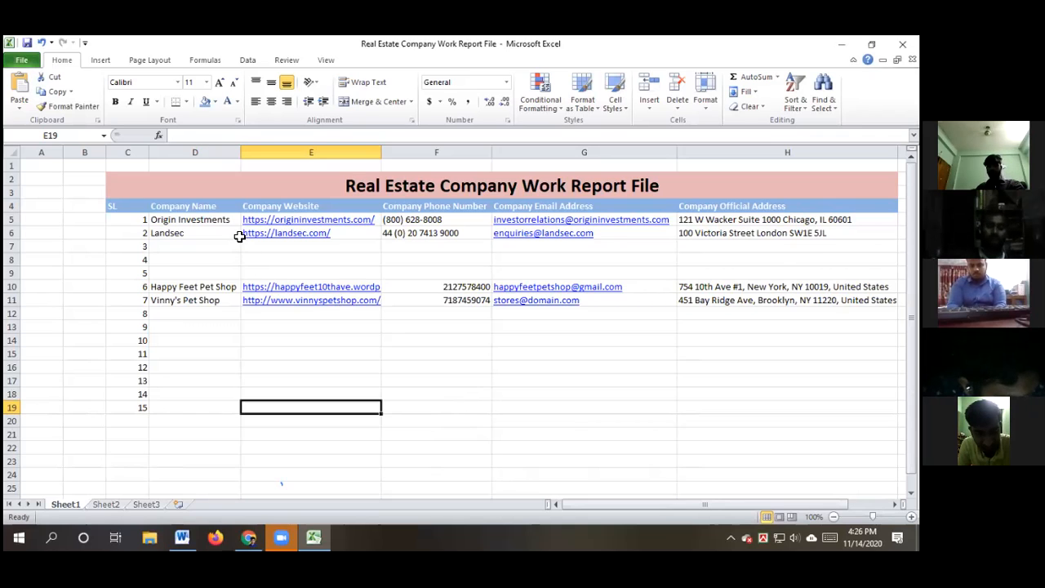
pyautogui.click(510, 392)
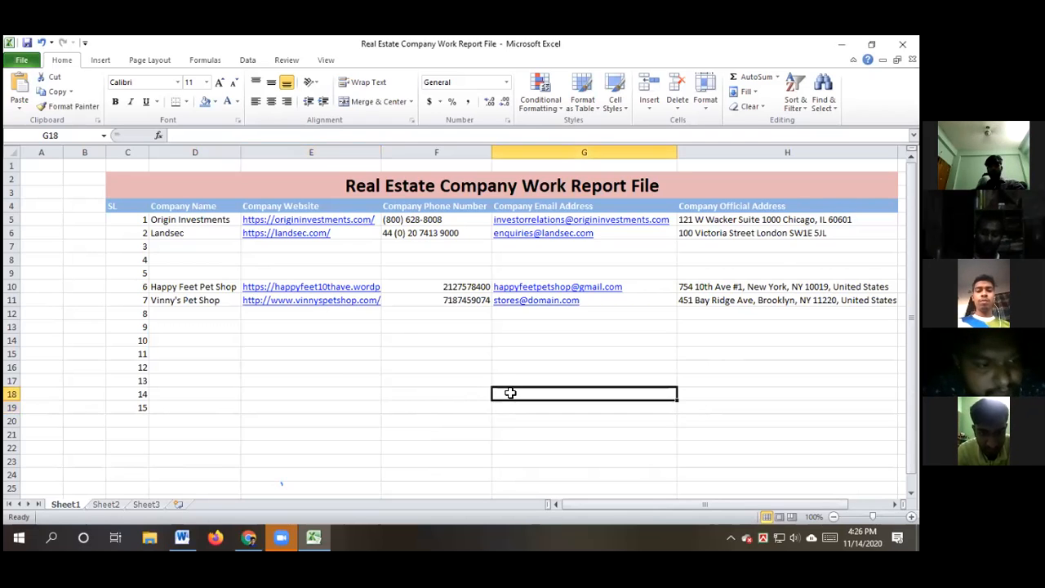
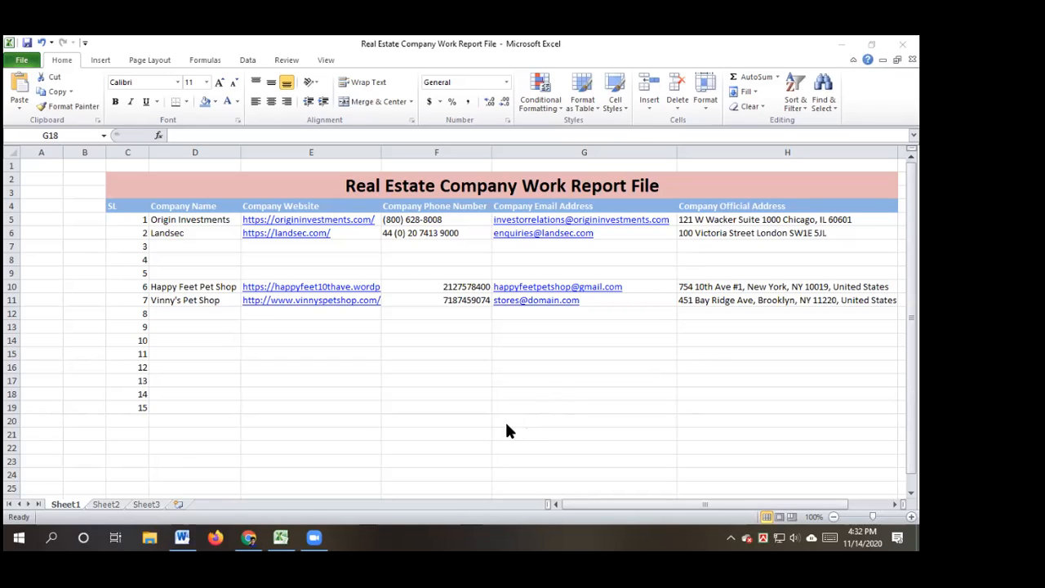
# Bring the Word 'Web Research' task document to the front, leaving the Excel report behind
pyautogui.click(181, 536)
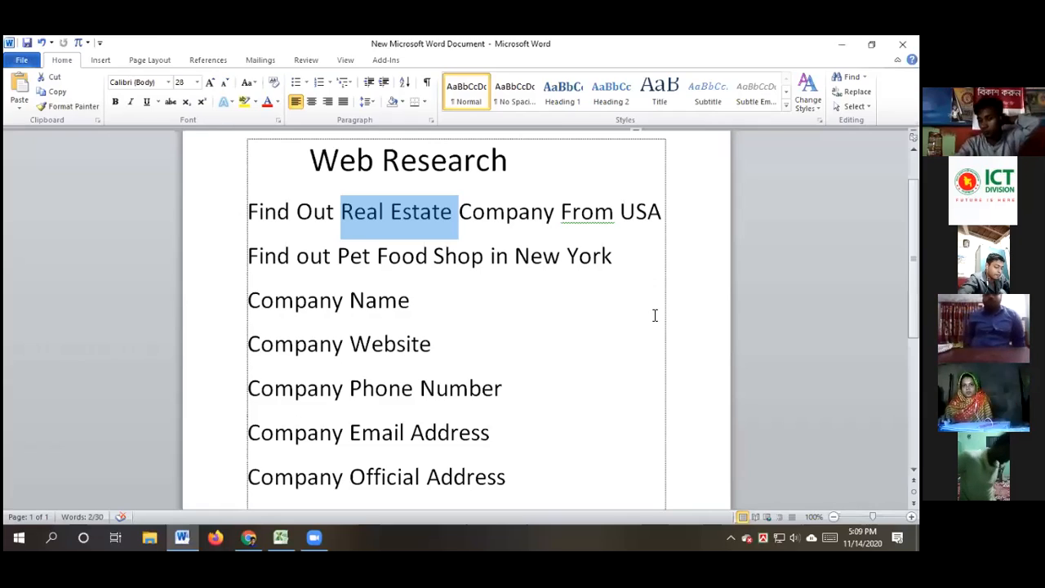
pyautogui.click(662, 211)
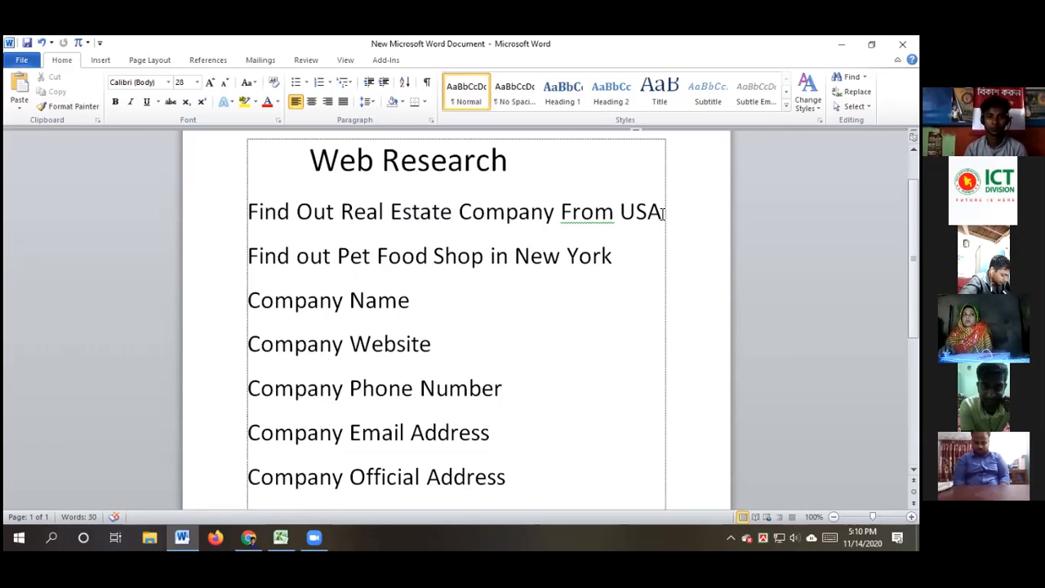
pyautogui.click(614, 256)
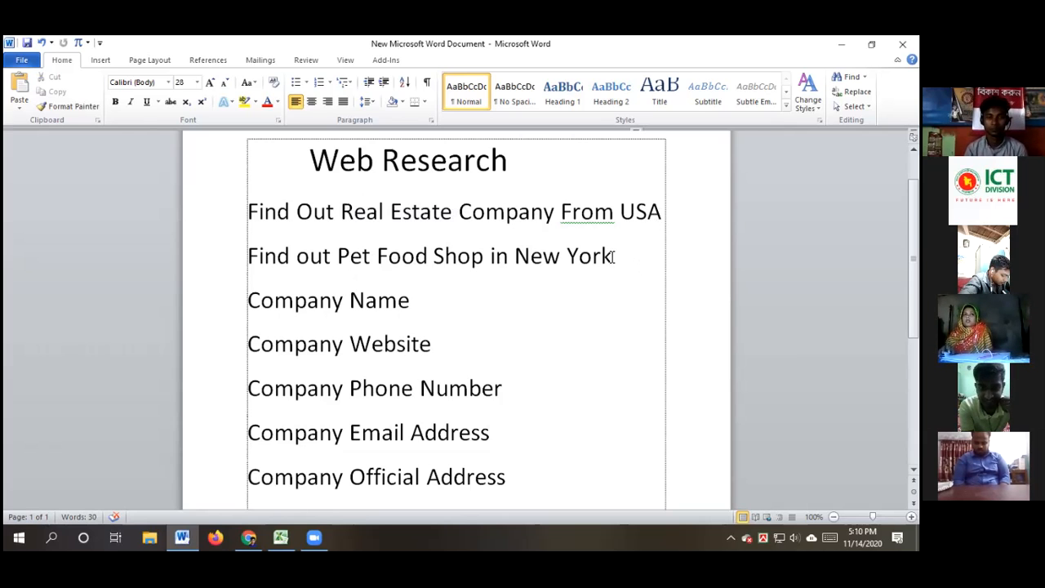
pyautogui.moveTo(614, 256); pyautogui.dragTo(247, 256)
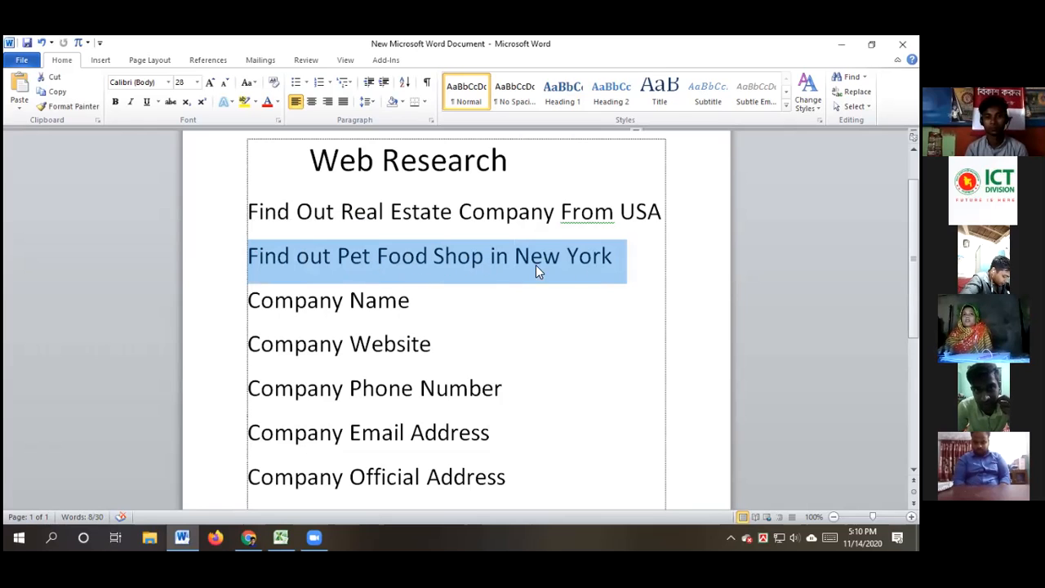
pyautogui.click(631, 257)
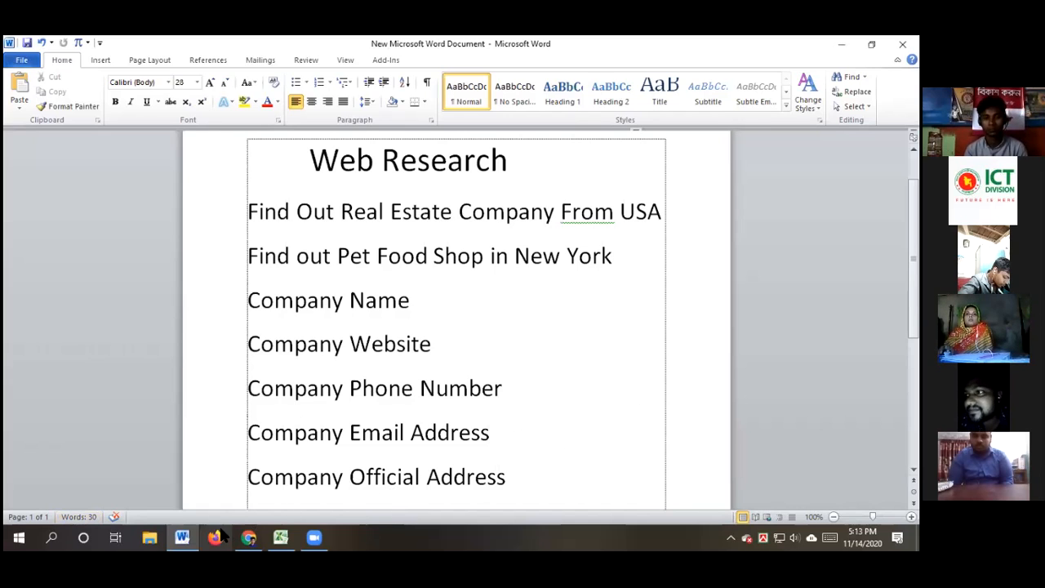
pyautogui.moveTo(267, 533)
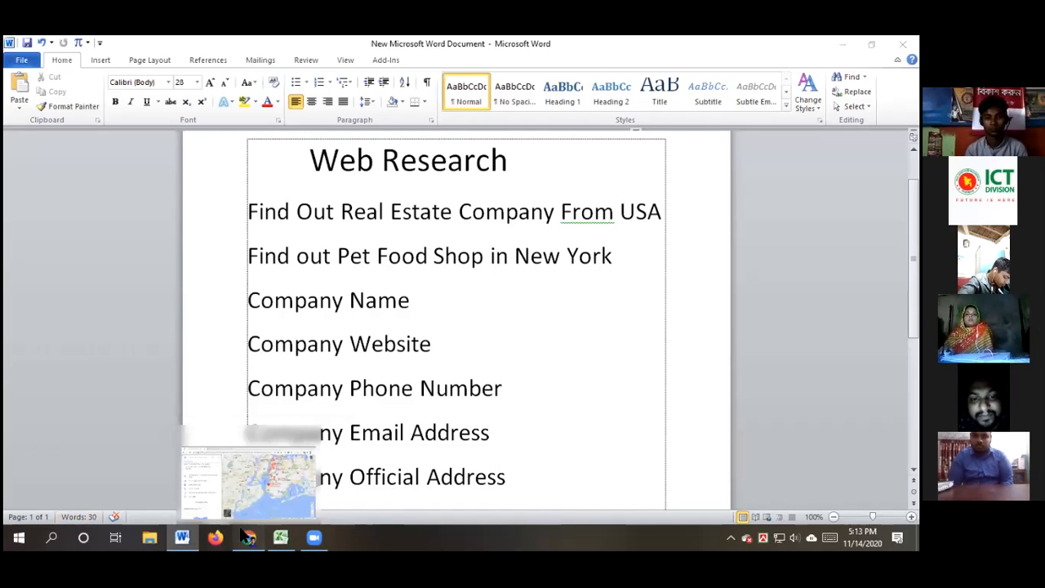
# Open Google Sheets in a new Chrome tab from the Google apps launcher
pyautogui.click(246, 517)
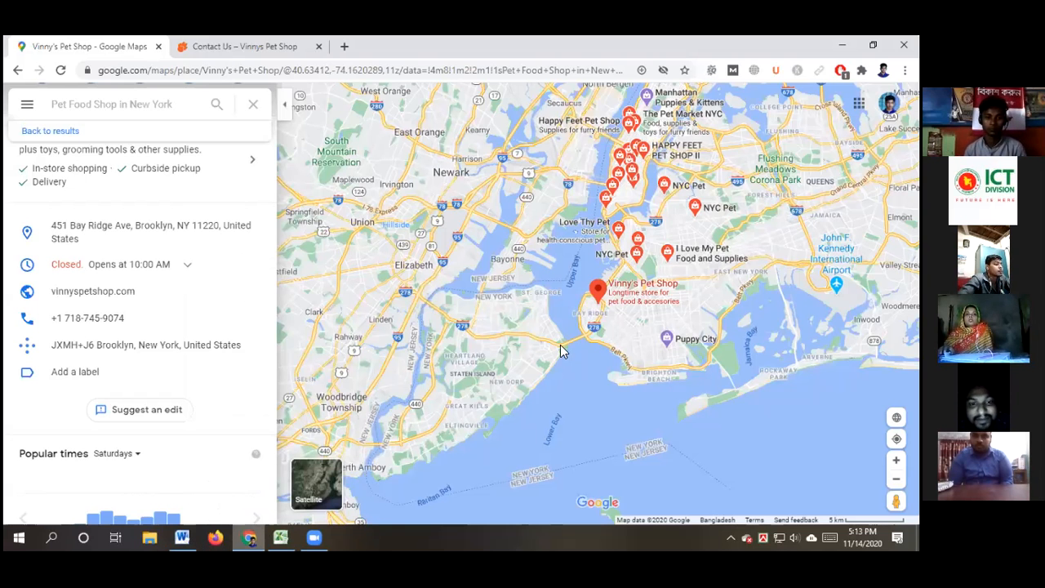
pyautogui.click(346, 49)
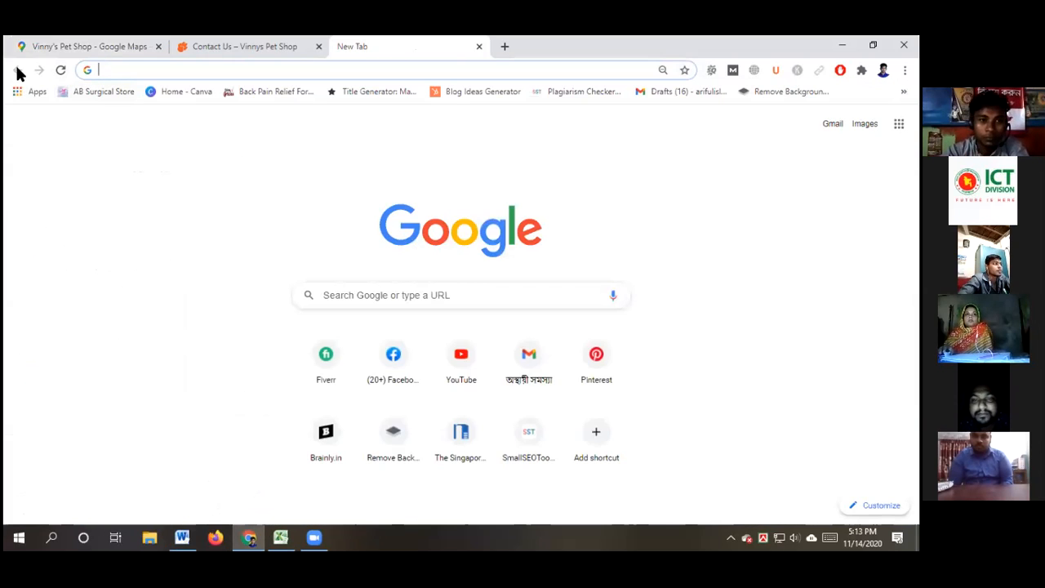
pyautogui.click(898, 123)
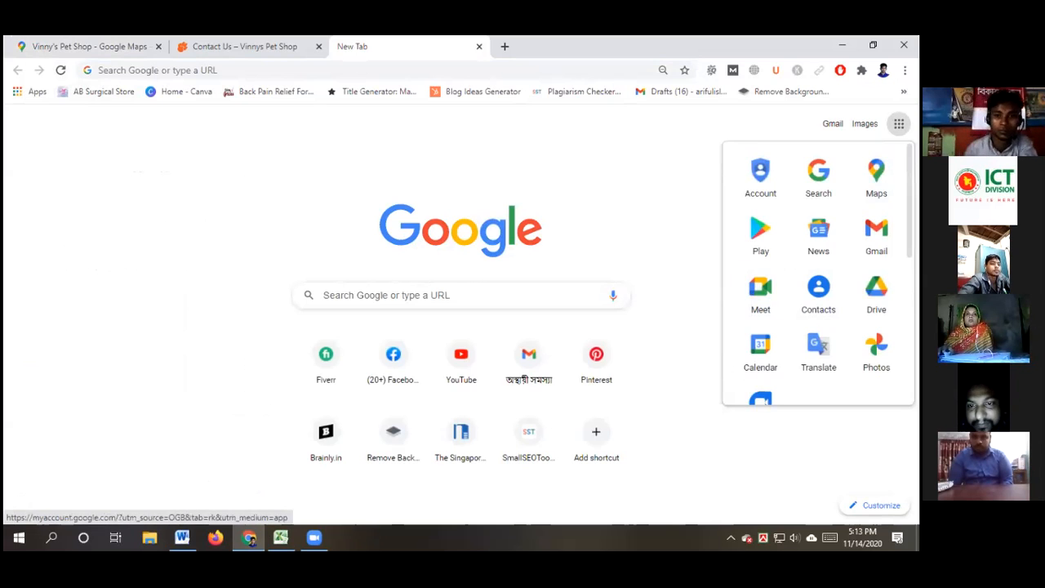
pyautogui.scroll(-3, 818, 342)
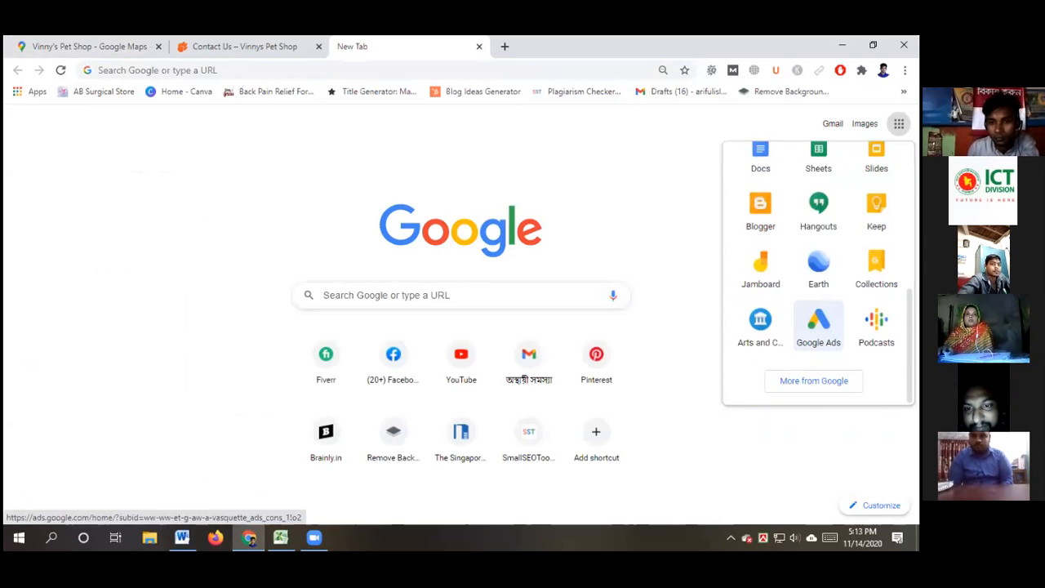
pyautogui.scroll(2, 818, 232)
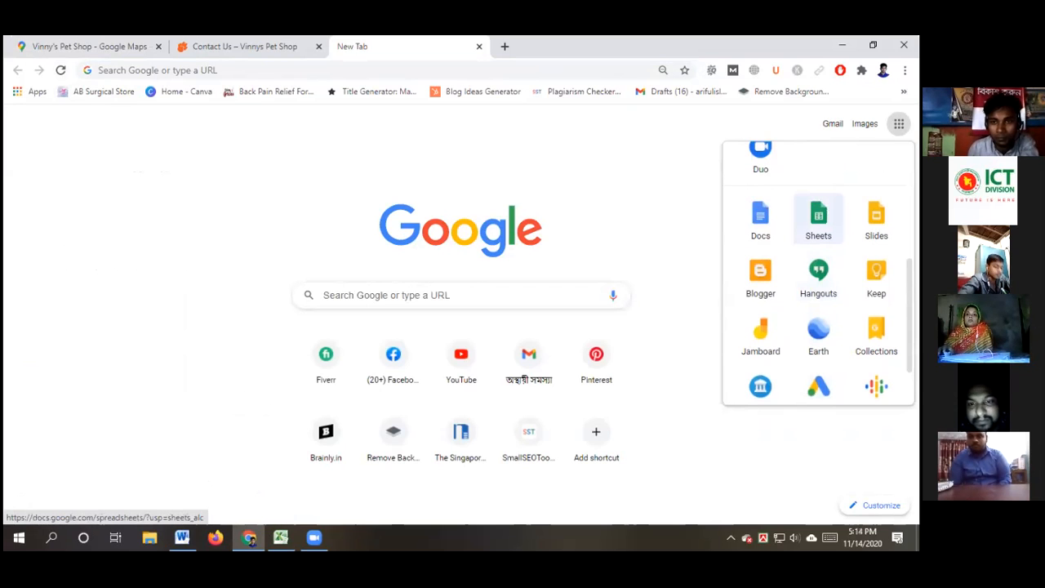
pyautogui.click(818, 219)
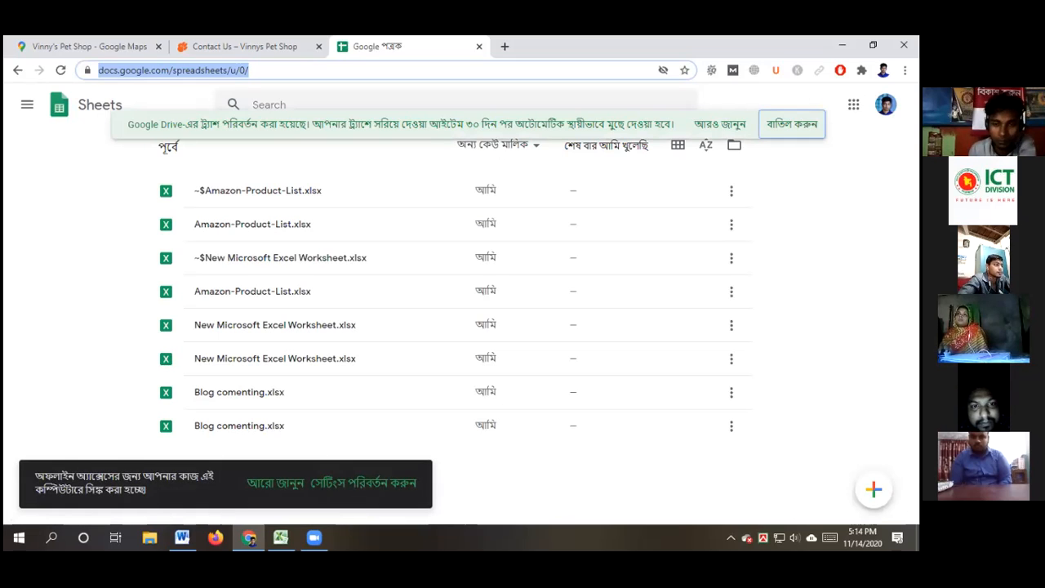
# Dismiss the Drive trash notice and show the recent spreadsheets as a thumbnail grid
pyautogui.click(792, 125)
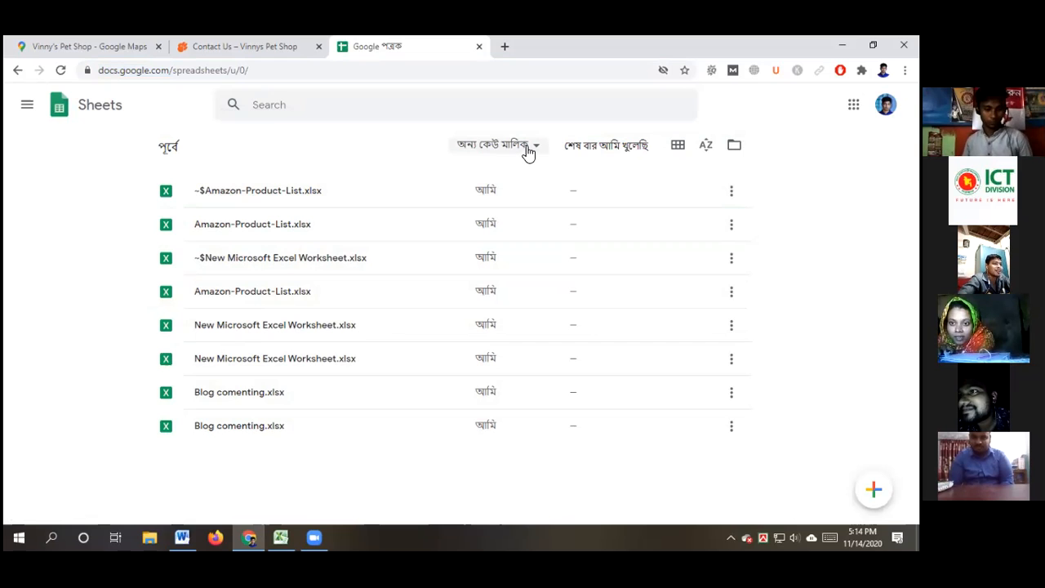
pyautogui.click(27, 106)
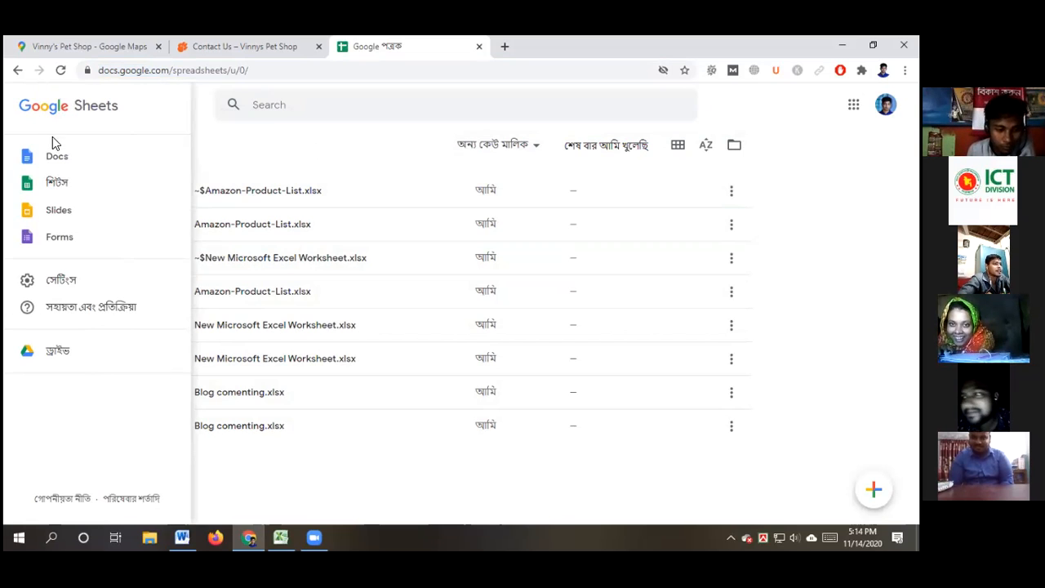
pyautogui.click(73, 184)
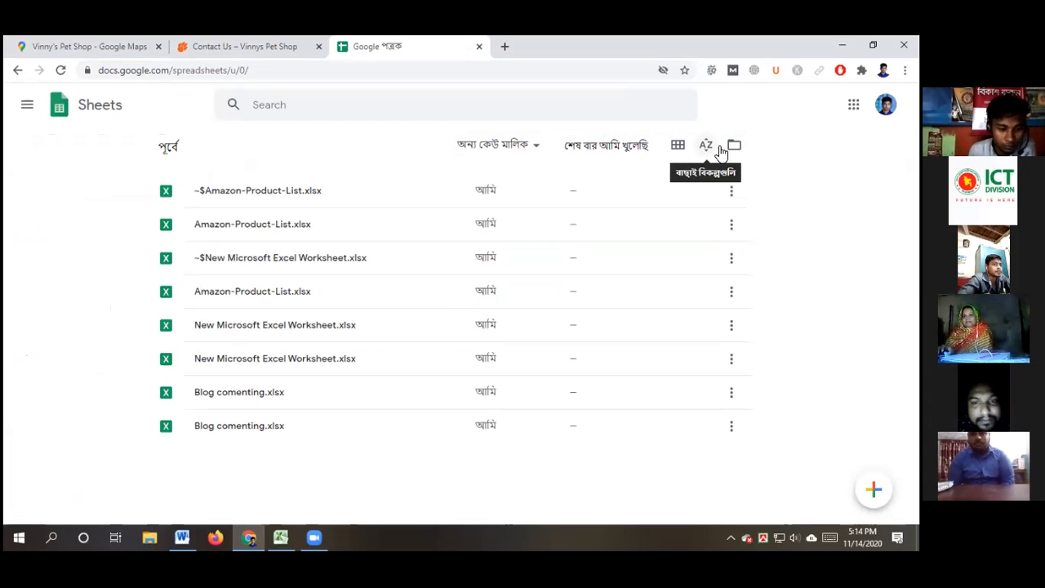
pyautogui.click(678, 148)
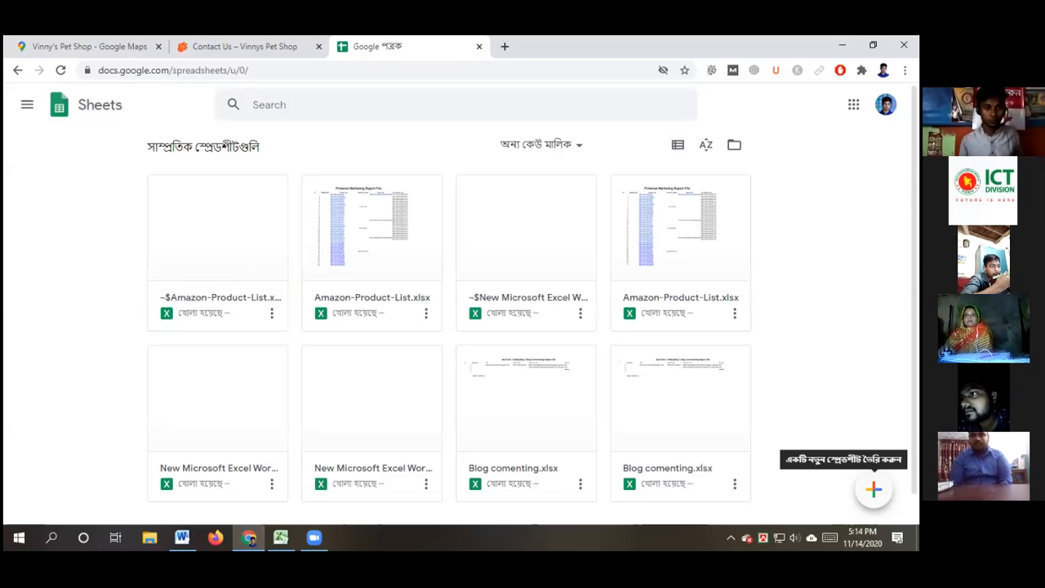
# Create a blank spreadsheet, then bring the Word 'Web Research' document back to the front
pyautogui.click(873, 489)
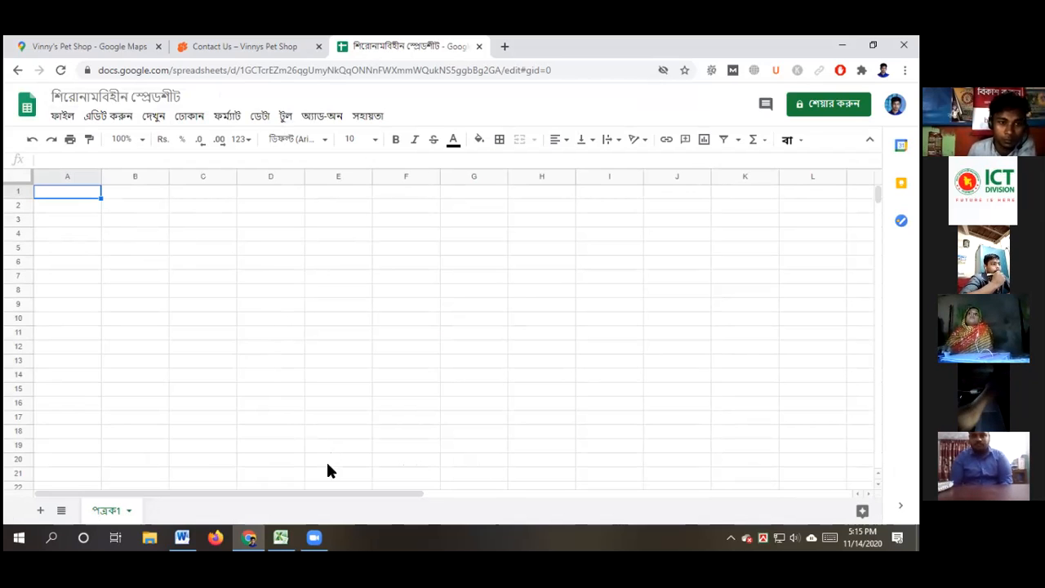
pyautogui.moveTo(249, 537)
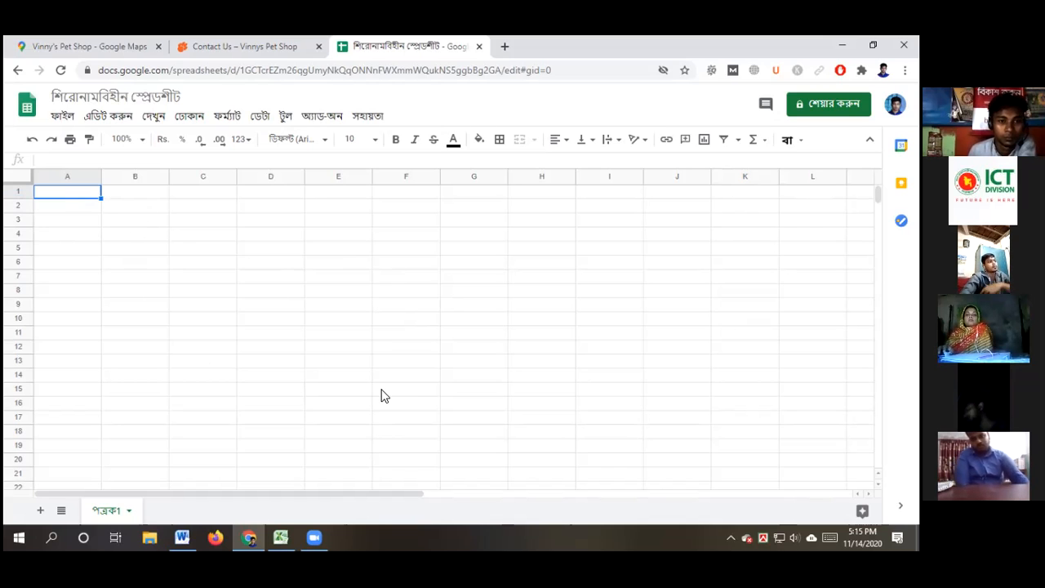
pyautogui.click(181, 535)
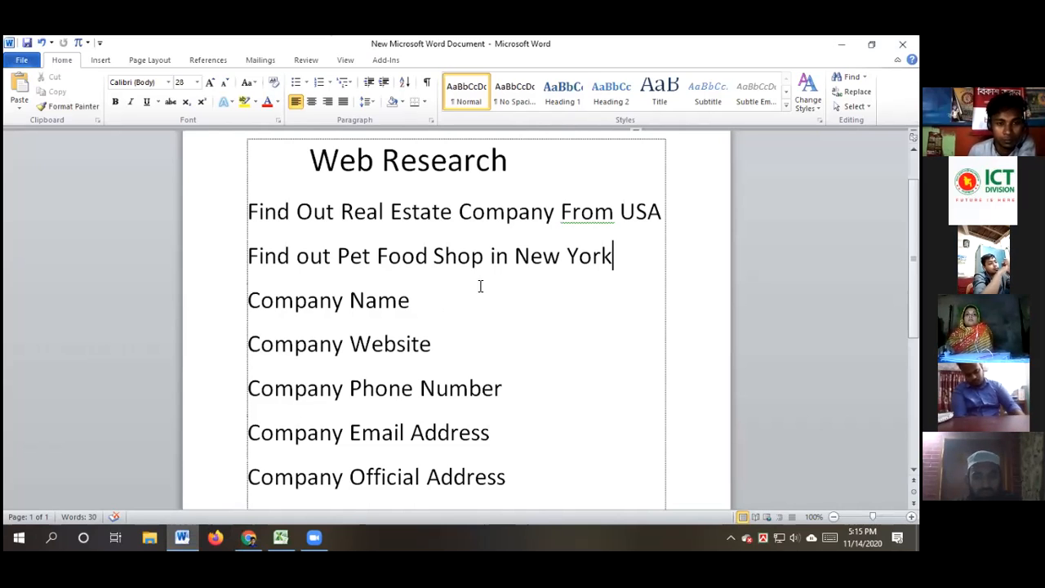
# Title the spreadsheet 'Real Estate Company From USA' using the Word phrase, then dismiss the status tip
pyautogui.moveTo(341, 214); pyautogui.dragTo(664, 211)
pyautogui.hotkey('ctrl', 'c')
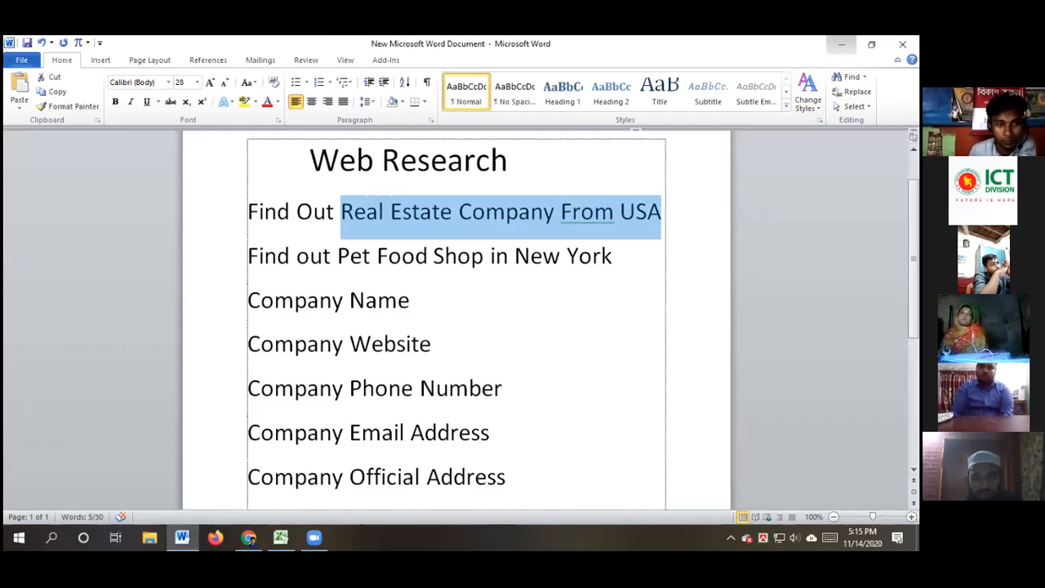
pyautogui.click(840, 44)
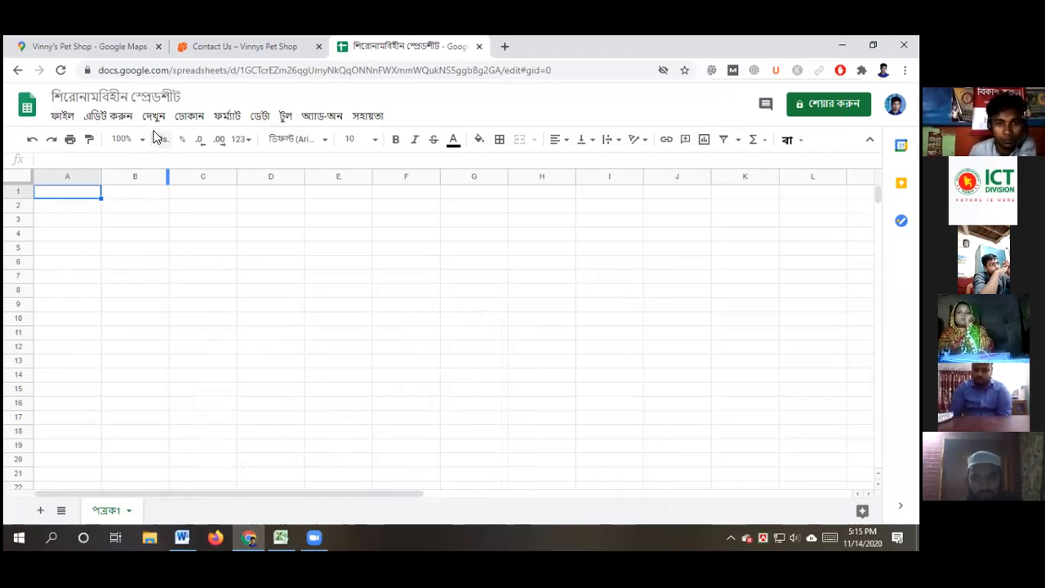
pyautogui.click(106, 96)
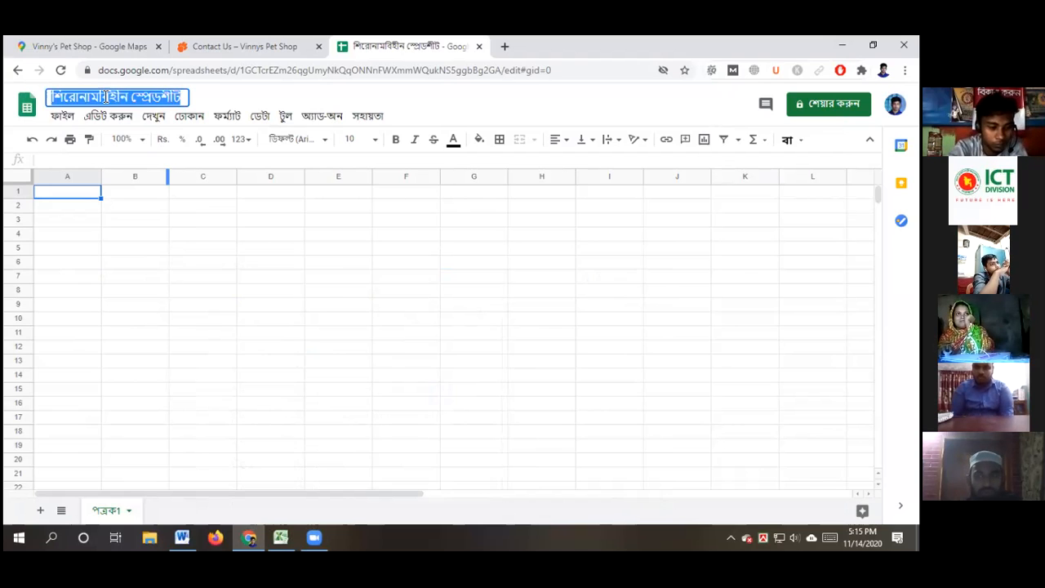
pyautogui.hotkey('ctrl', 'v')
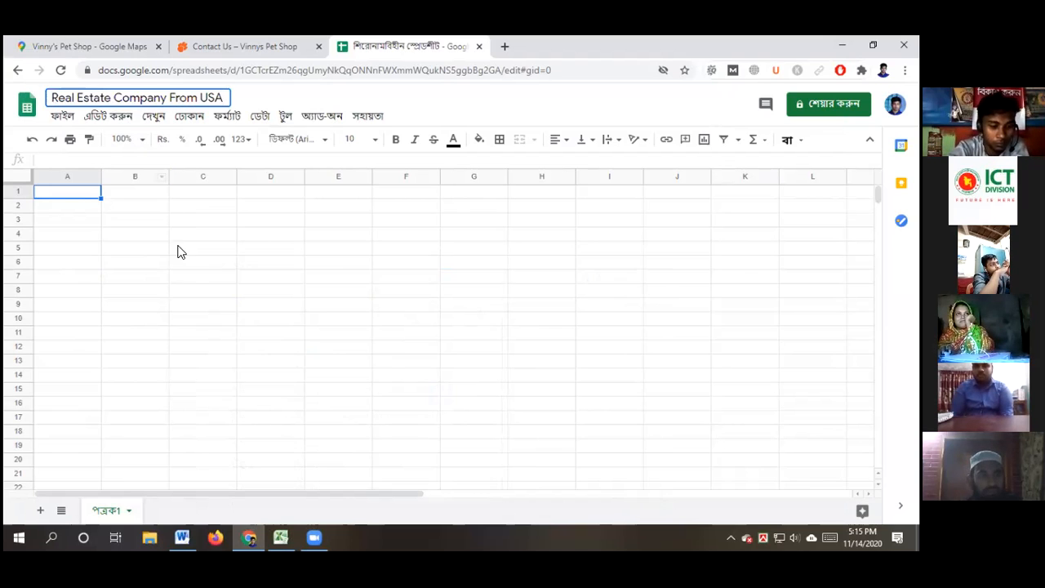
pyautogui.click(184, 288)
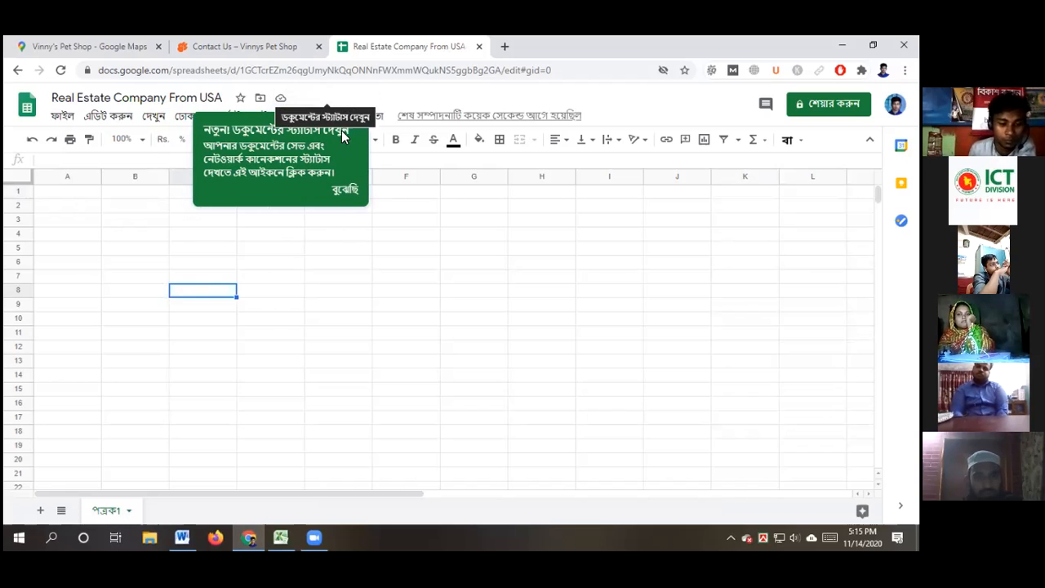
pyautogui.click(311, 359)
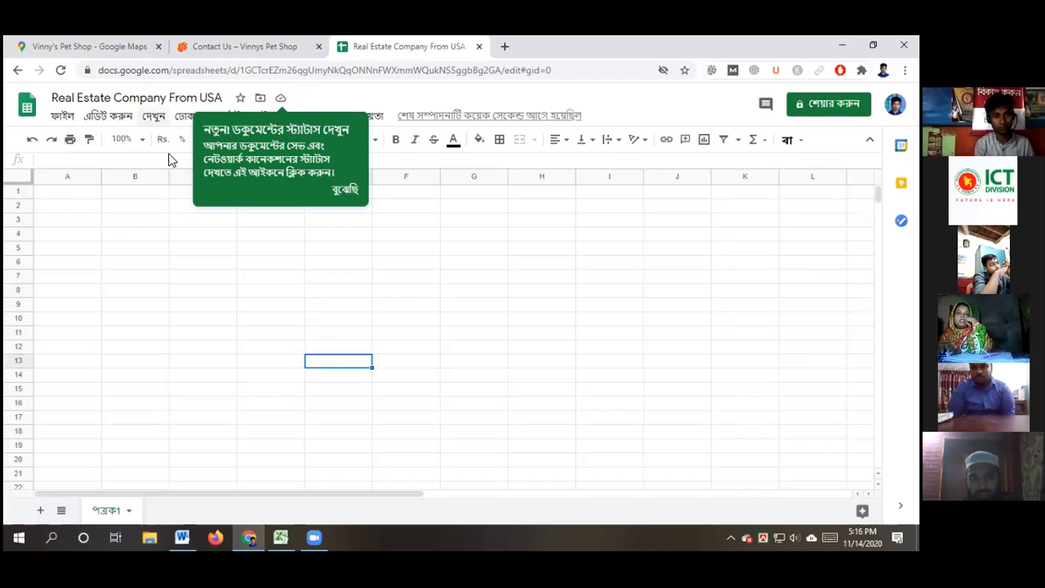
pyautogui.click(344, 191)
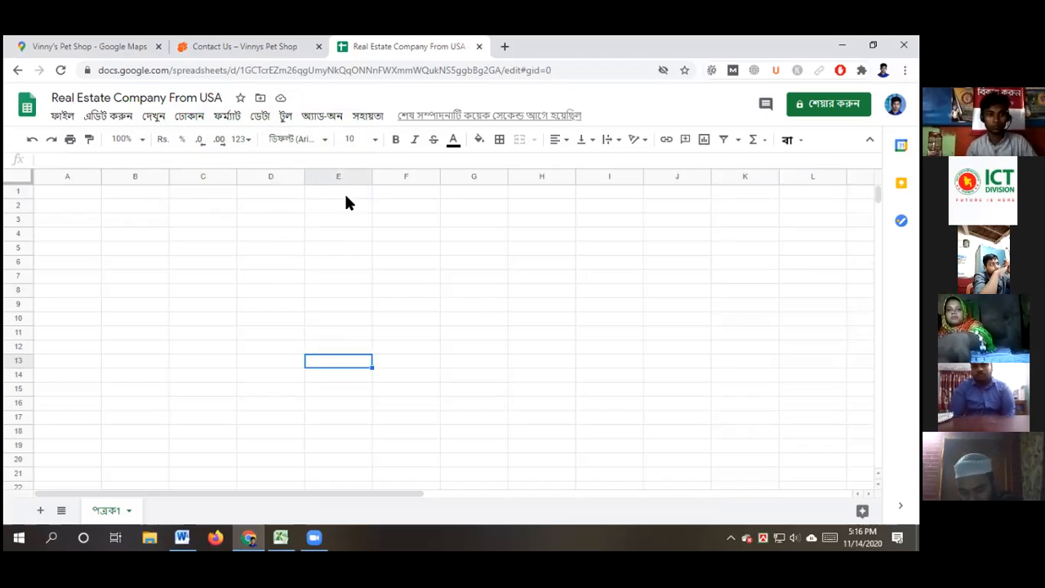
# Copy the Excel report table C2:H18 and paste it into cell B2 of the Google Sheet
pyautogui.click(279, 536)
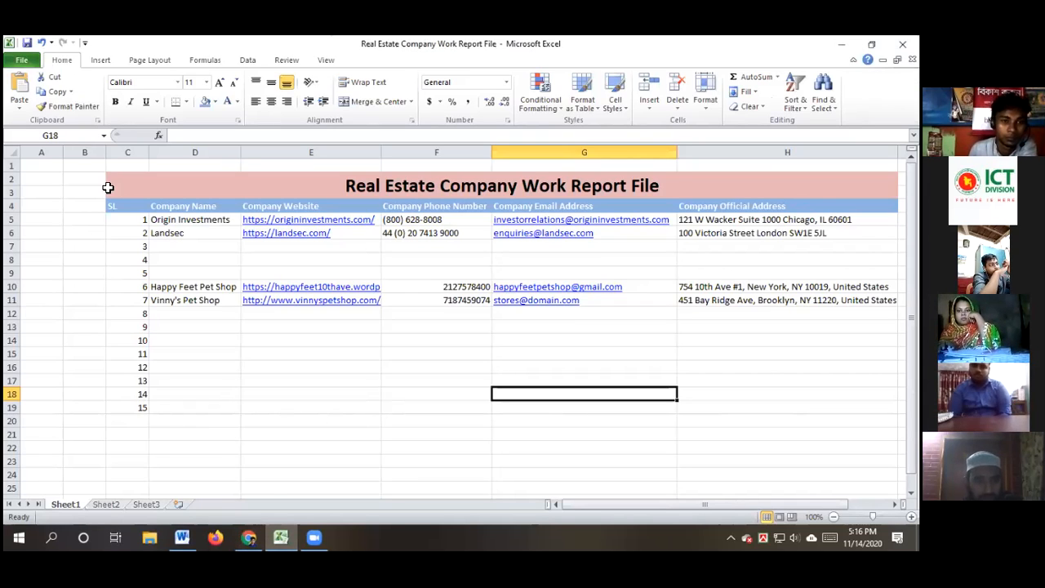
pyautogui.moveTo(115, 178); pyautogui.dragTo(658, 395)
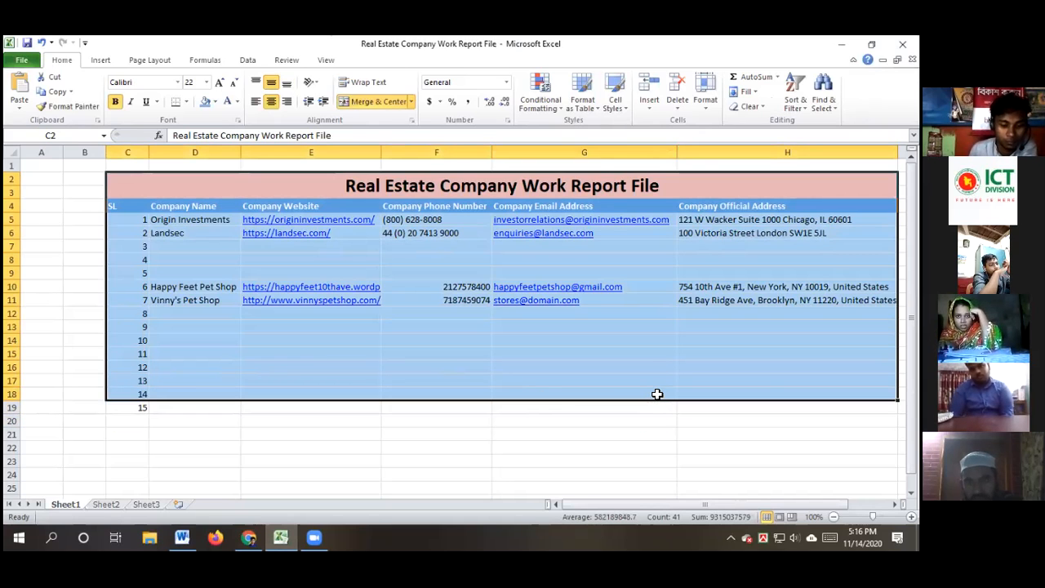
pyautogui.hotkey('ctrl', 'c')
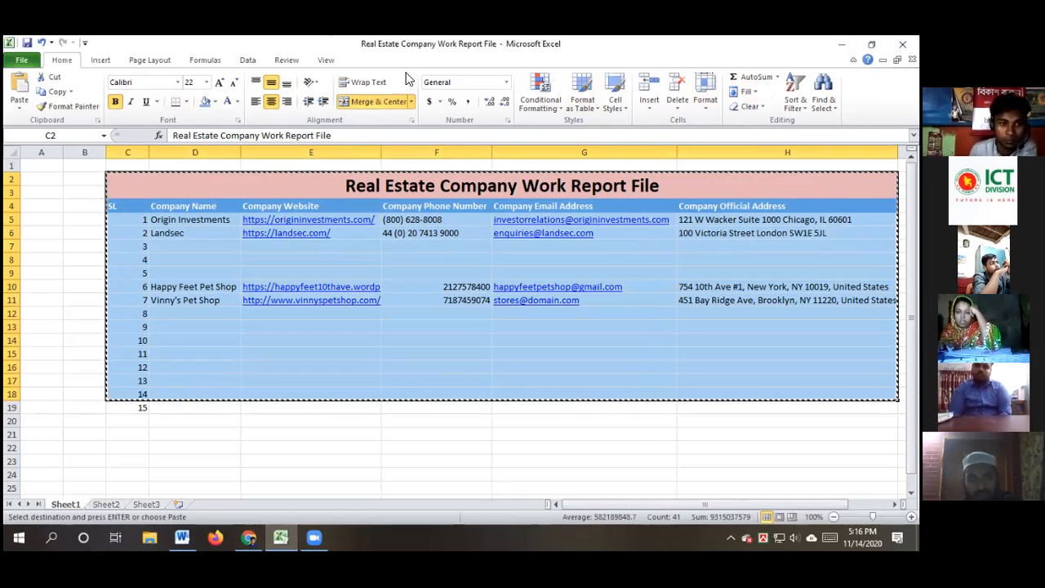
pyautogui.click(841, 44)
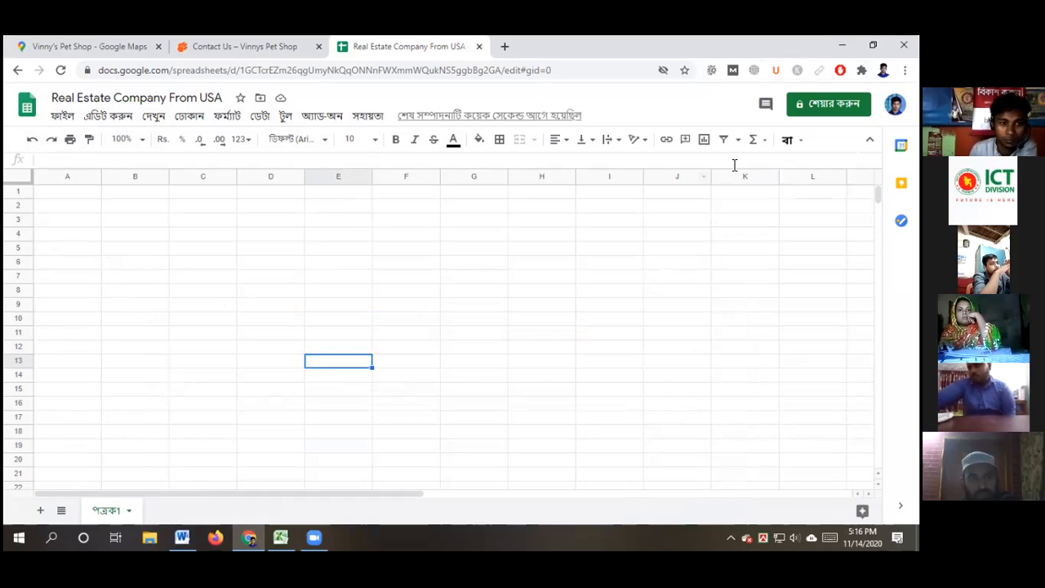
pyautogui.click(114, 210)
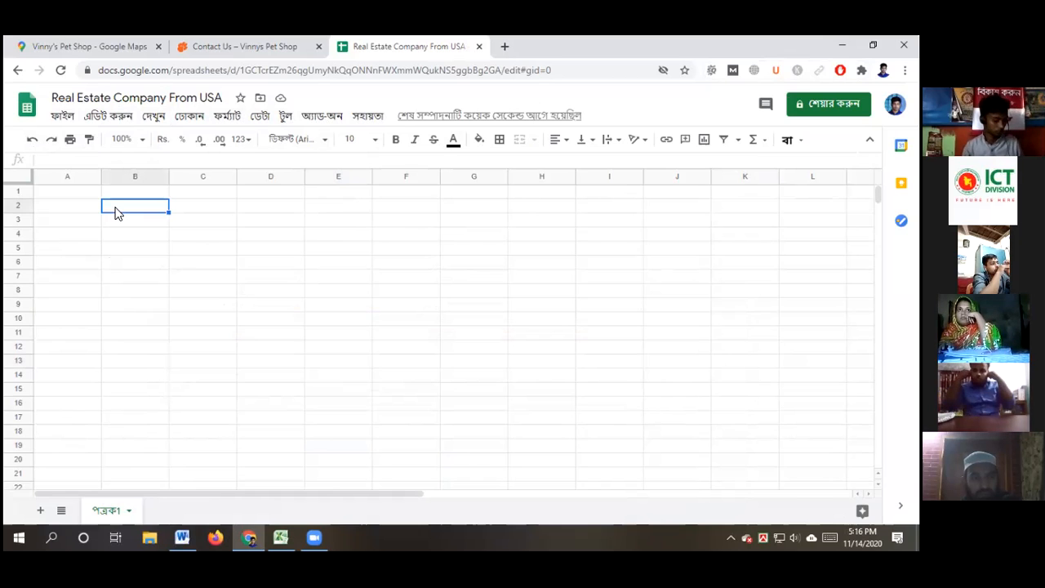
pyautogui.hotkey('ctrl', 'v')
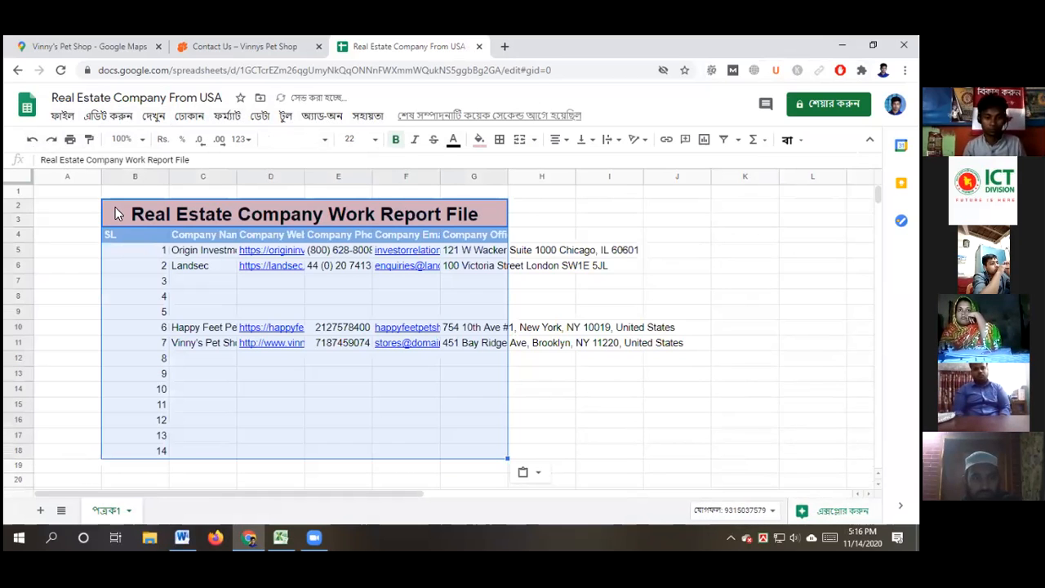
# Try auto-fitting column B, undo it, and select the merged title across columns B to H
pyautogui.click(645, 420)
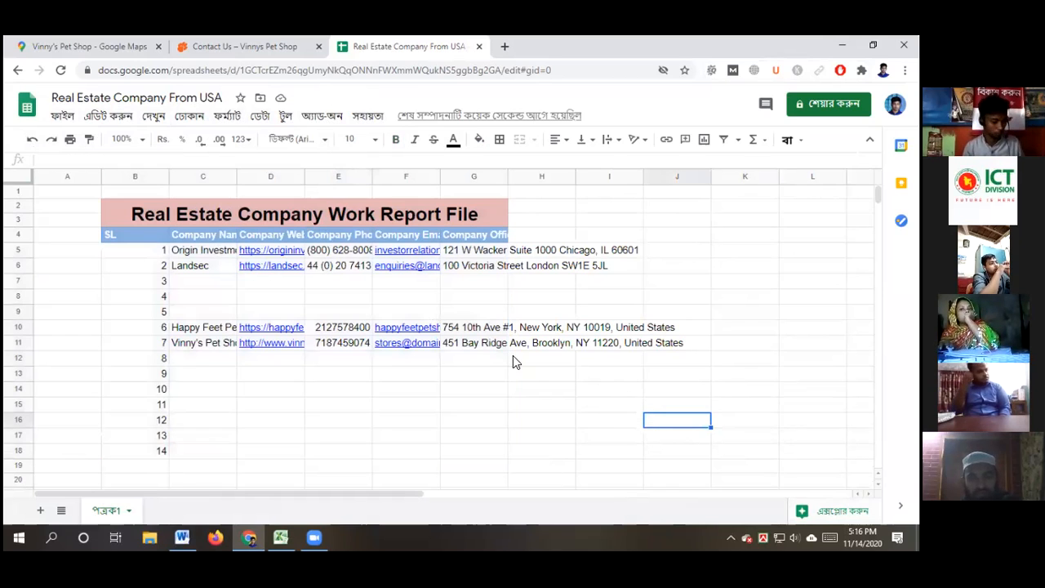
pyautogui.moveTo(167, 175); pyautogui.dragTo(166, 175)
pyautogui.doubleClick(168, 176)
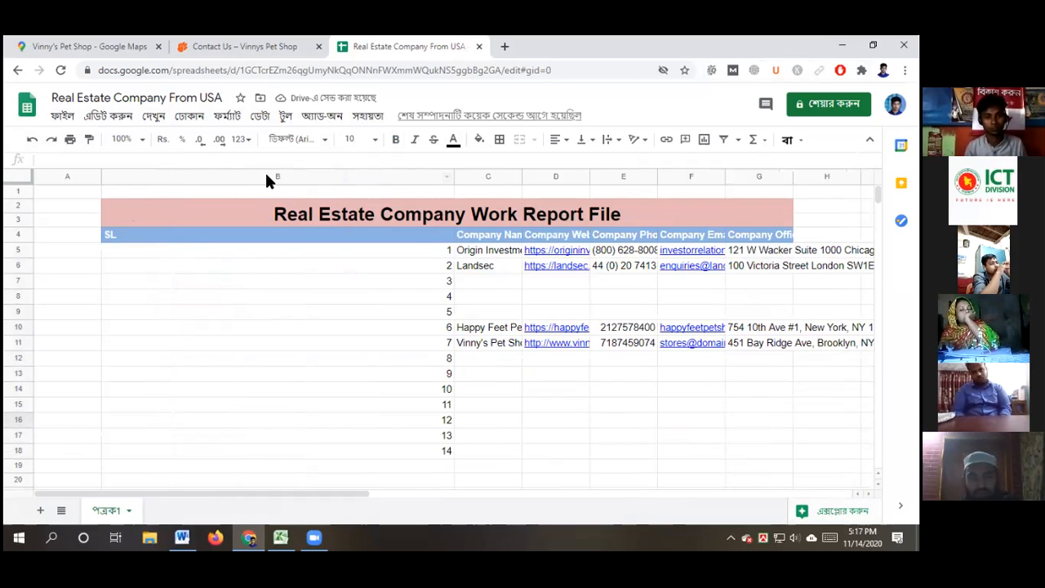
pyautogui.hotkey('ctrl', 'z')
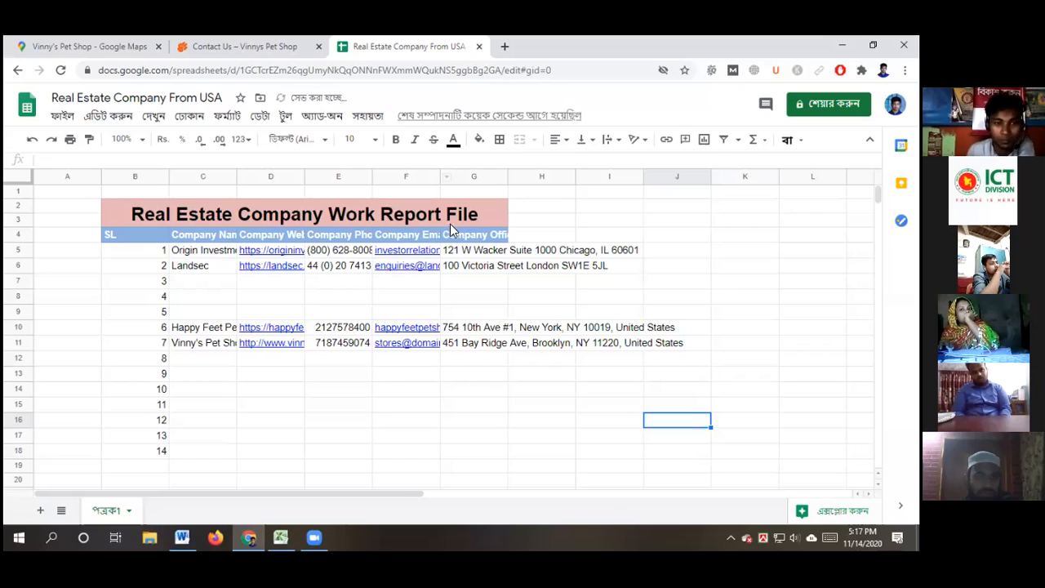
pyautogui.click(133, 213)
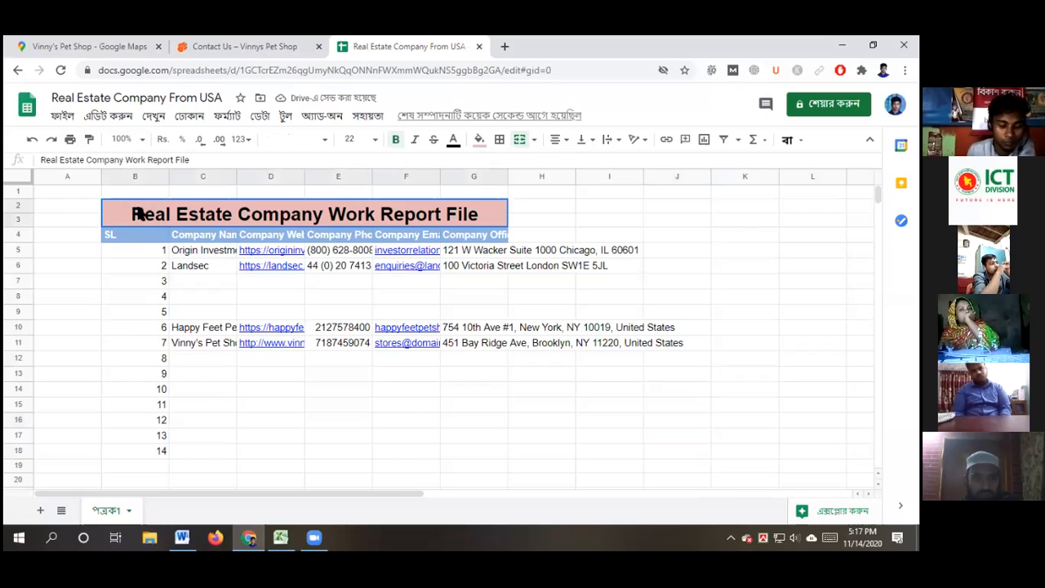
pyautogui.moveTo(395, 214)
pyautogui.mouseDown()
pyautogui.moveTo(546, 217)
pyautogui.moveTo(471, 214)
pyautogui.mouseUp()
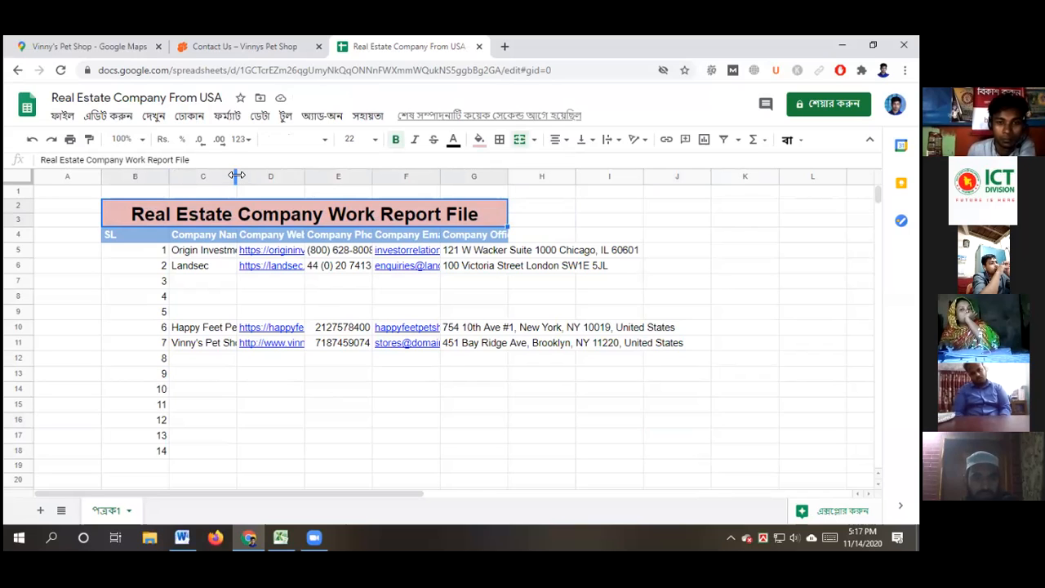
# Auto-fit columns C and D to show full company names and website URLs
pyautogui.click(234, 176)
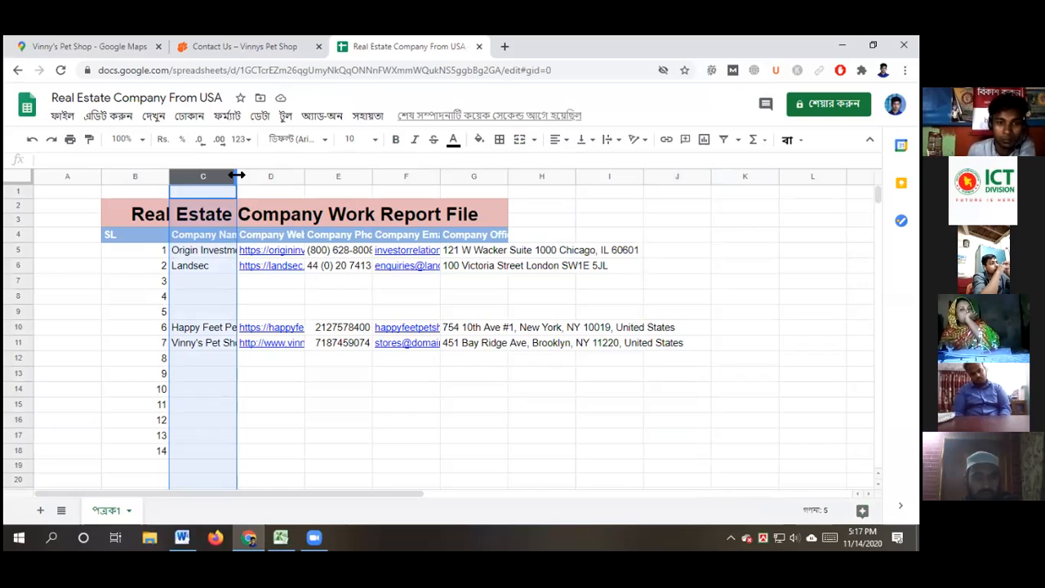
pyautogui.doubleClick(237, 174)
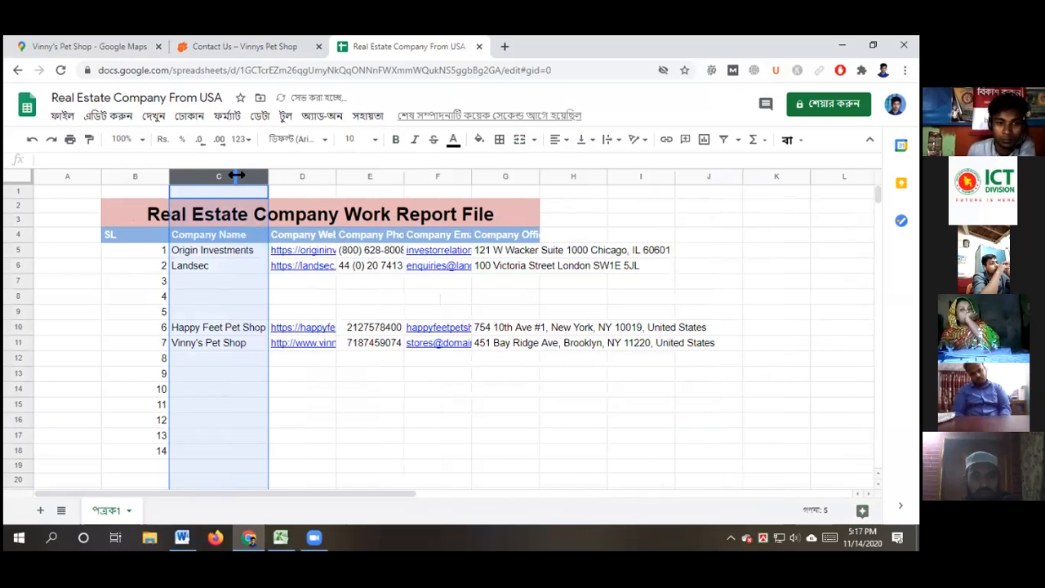
pyautogui.doubleClick(335, 174)
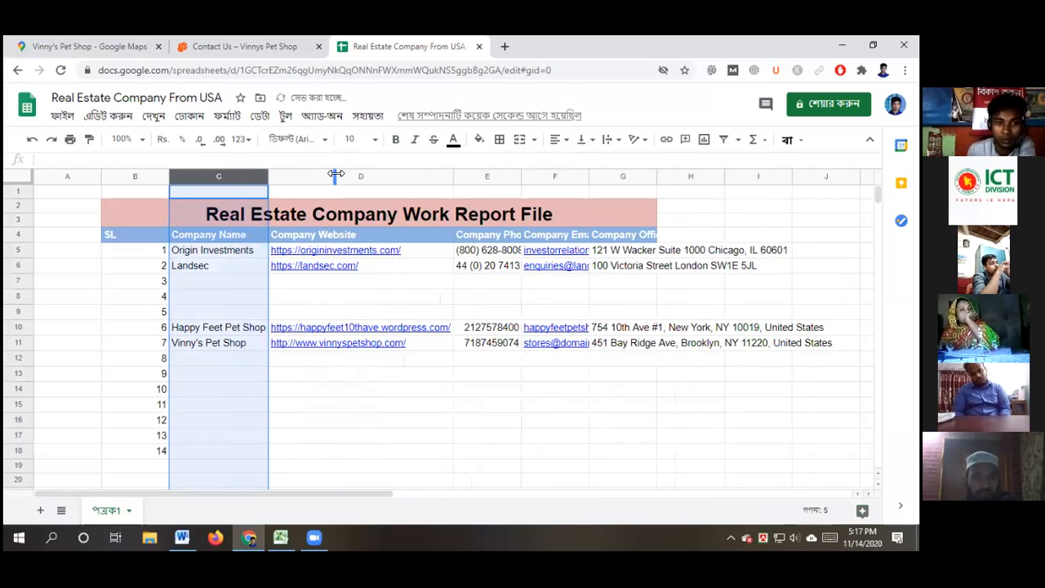
pyautogui.rightClick(519, 178)
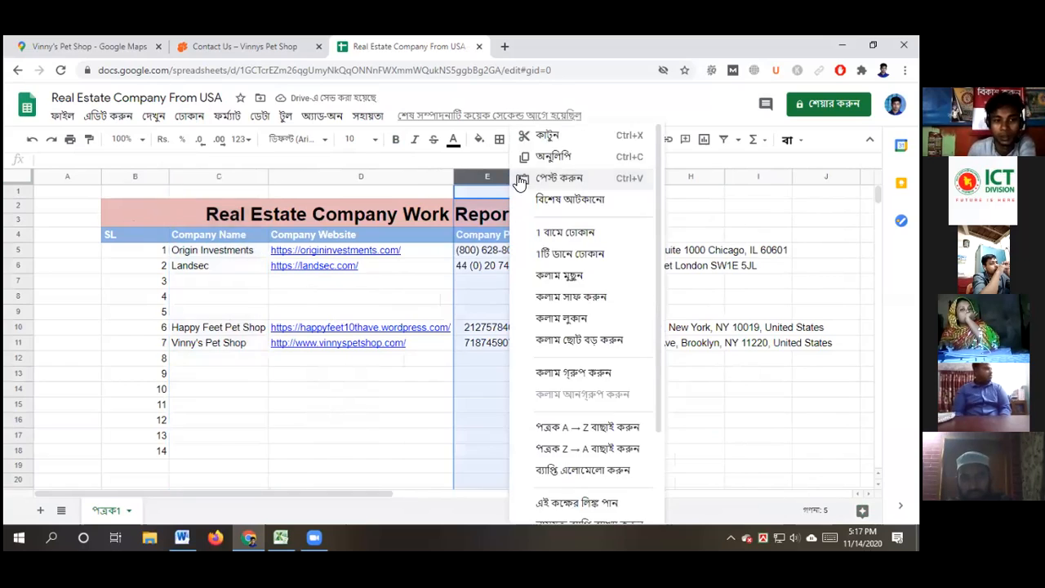
pyautogui.click(519, 178)
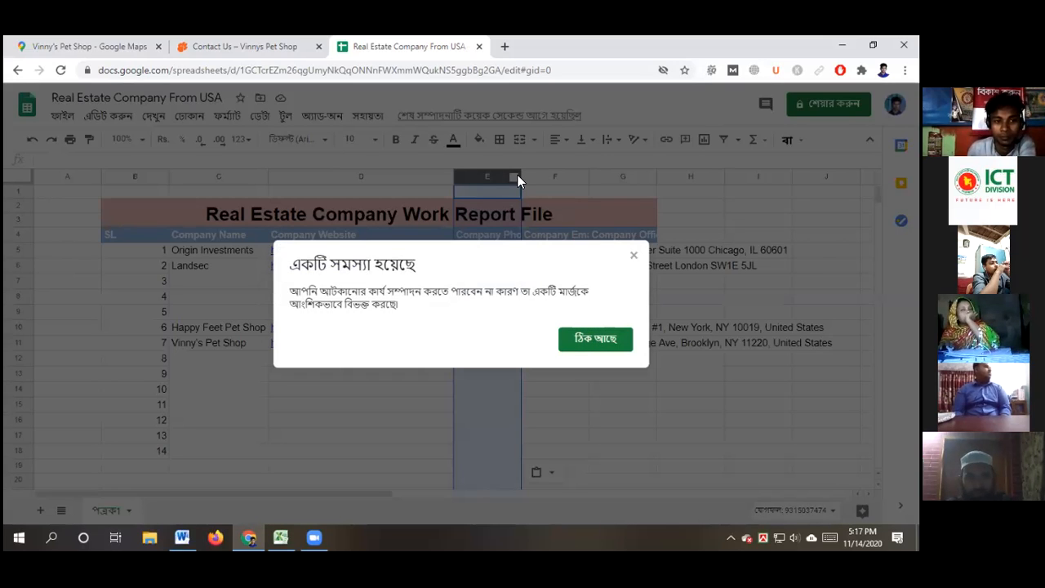
pyautogui.click(596, 340)
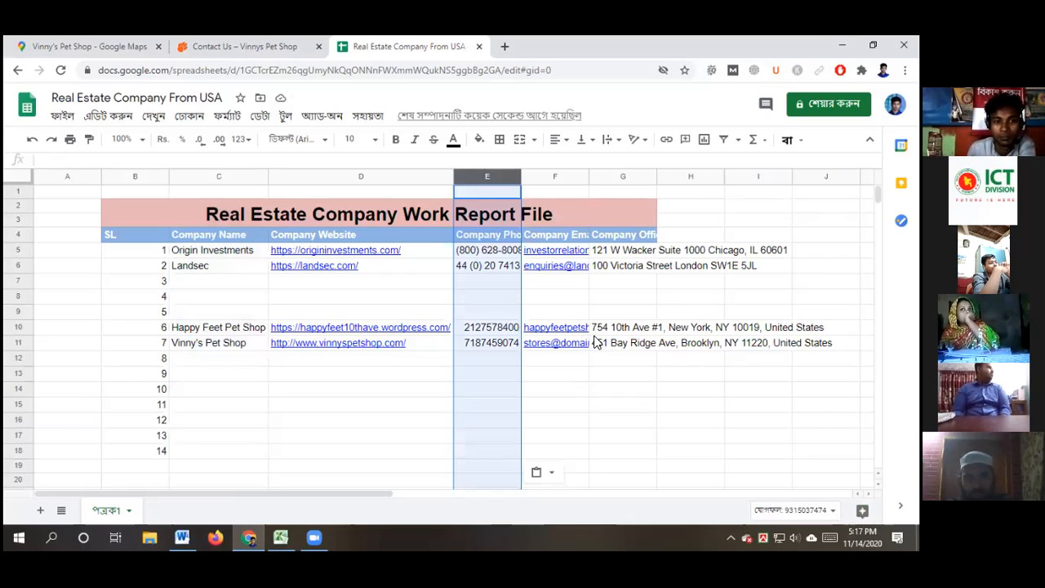
pyautogui.rightClick(519, 179)
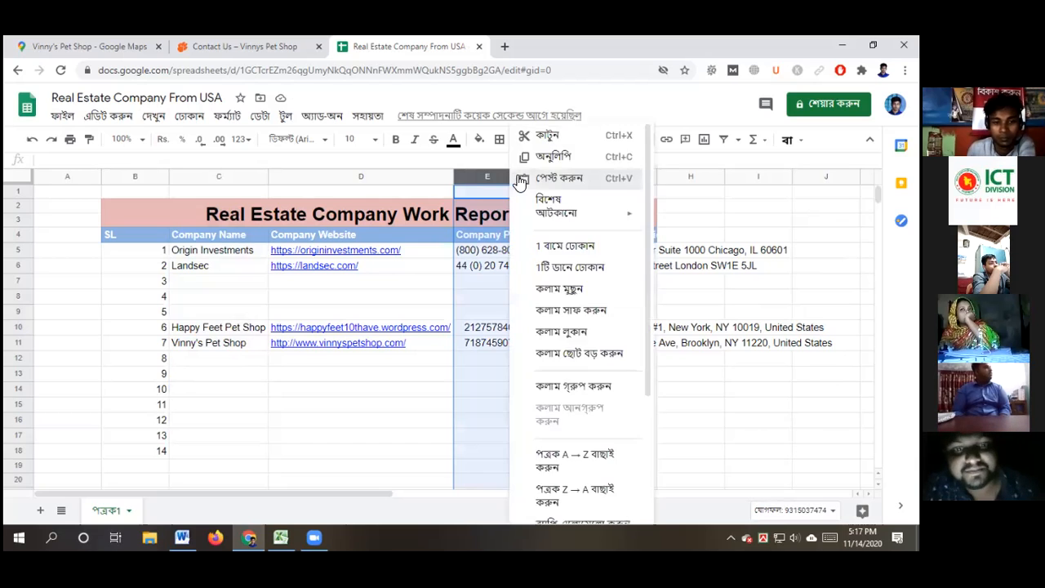
pyautogui.click(519, 179)
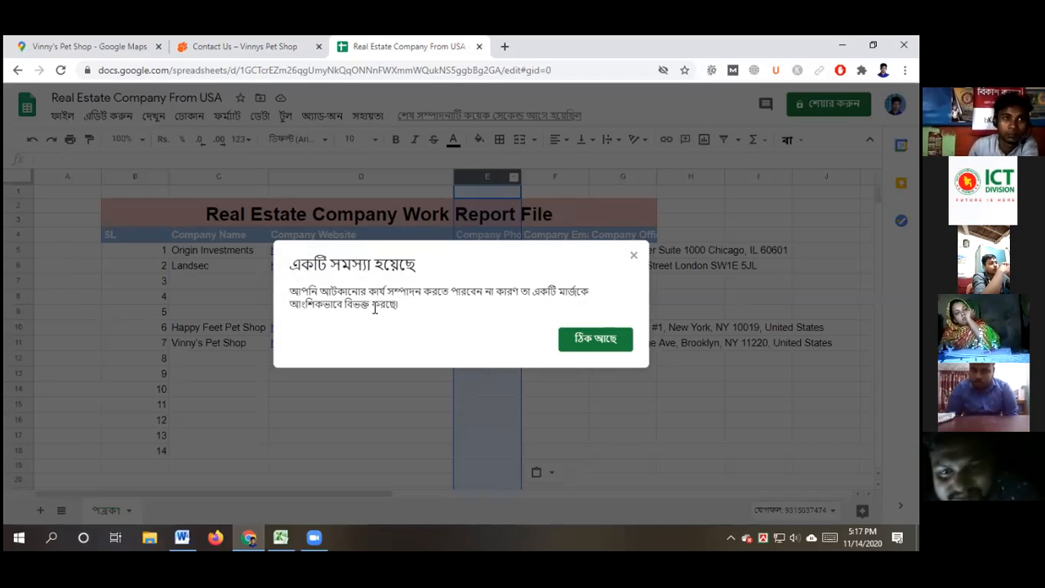
pyautogui.click(634, 256)
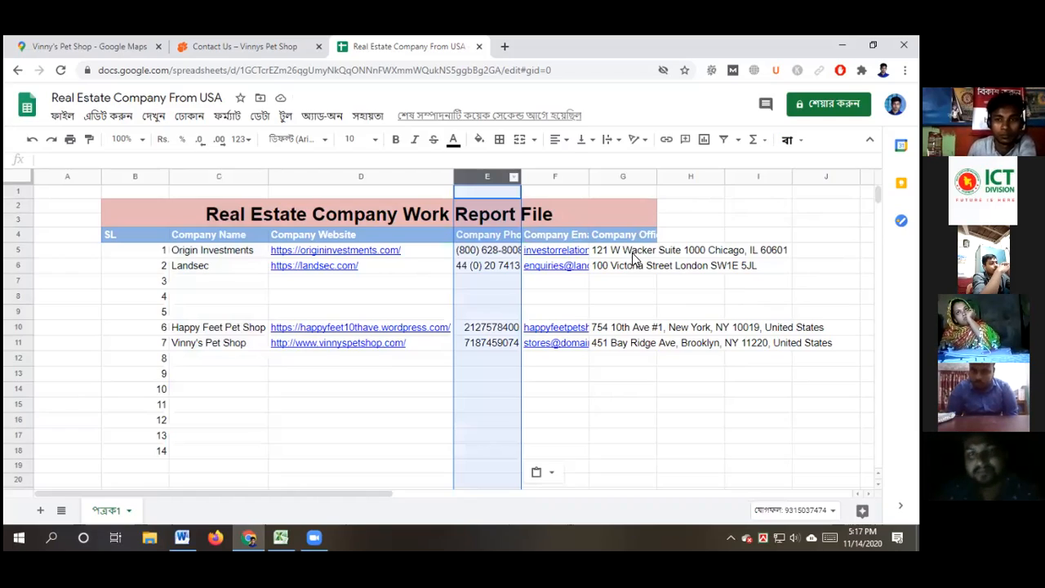
pyautogui.click(617, 432)
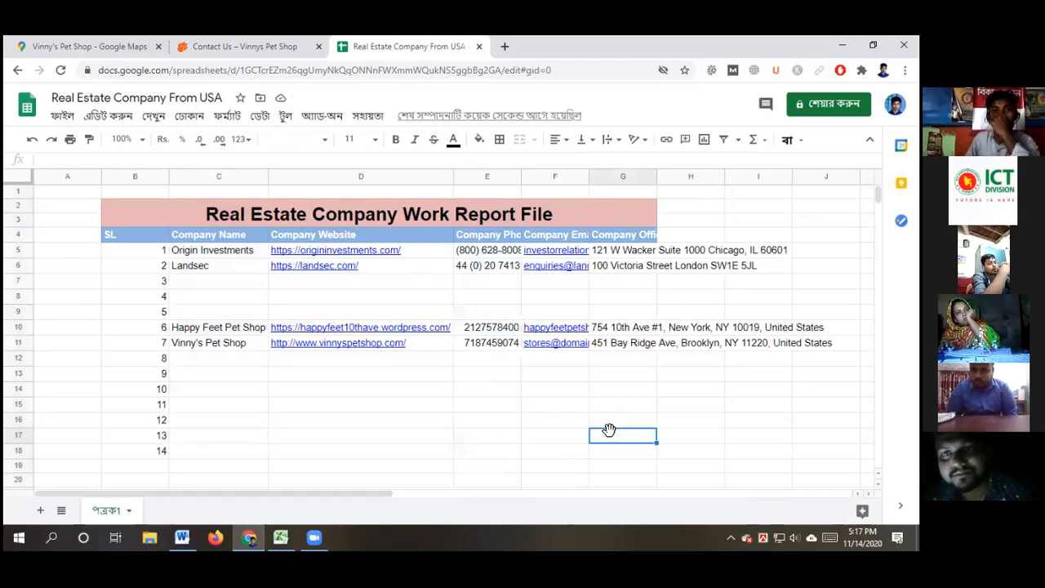
pyautogui.click(586, 181)
pyautogui.click(583, 175)
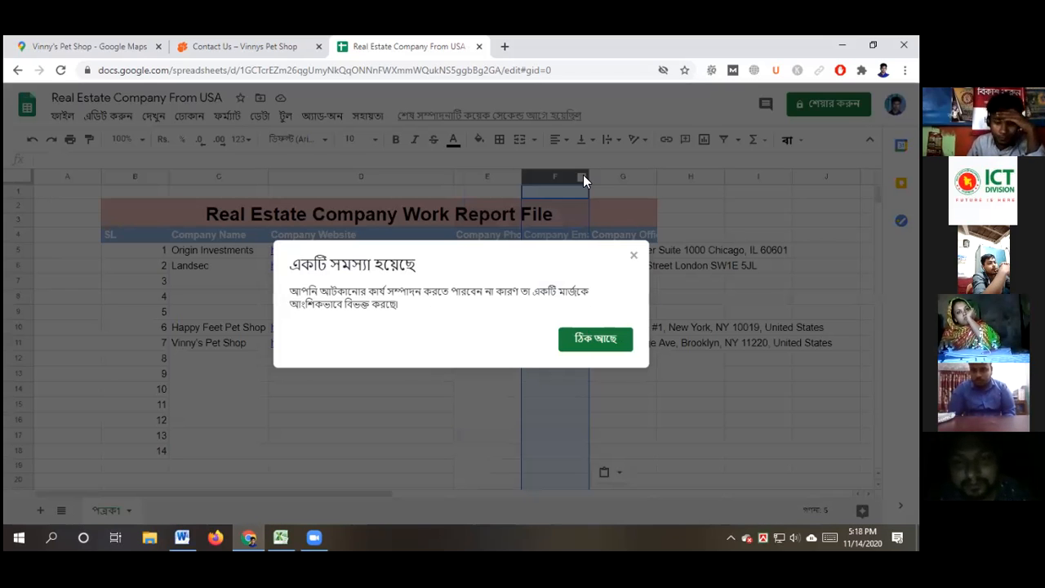
pyautogui.click(632, 257)
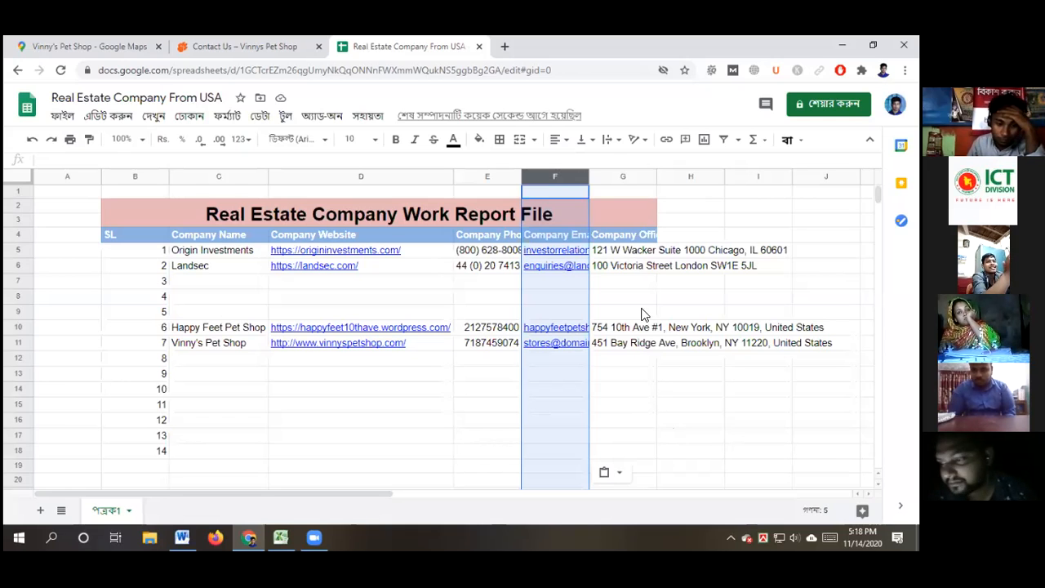
pyautogui.click(635, 213)
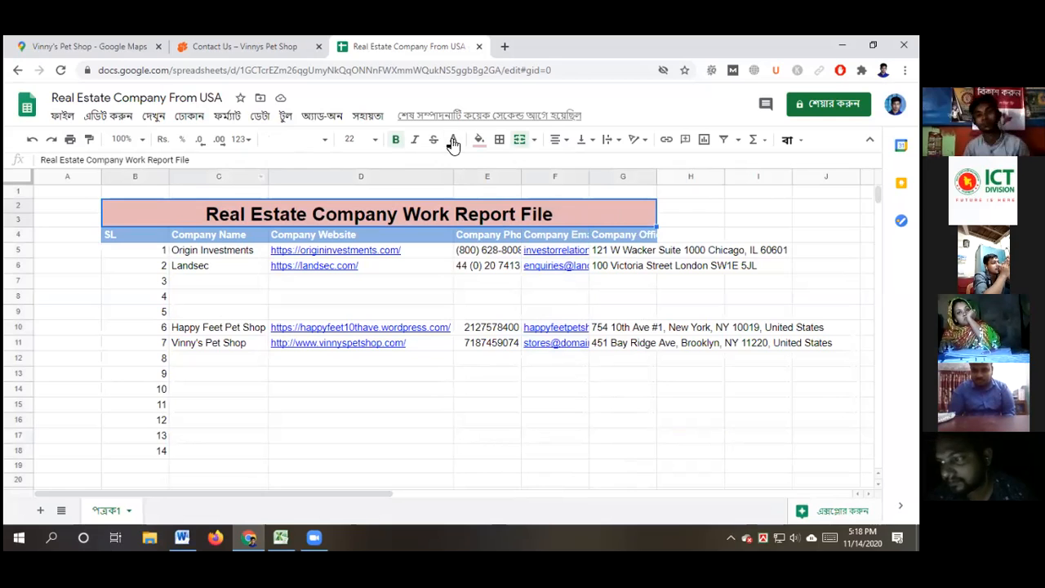
pyautogui.click(532, 140)
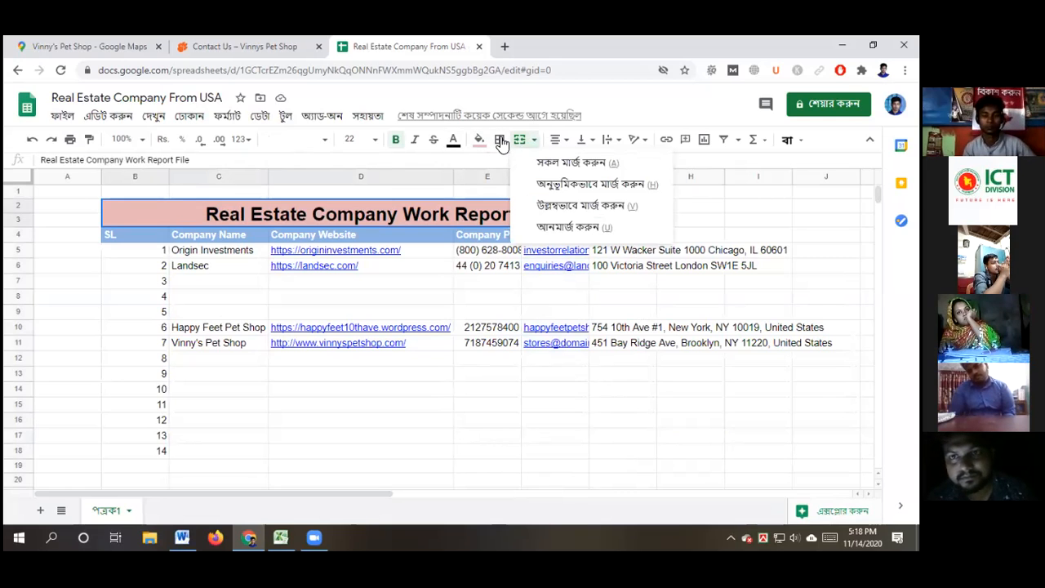
pyautogui.click(500, 140)
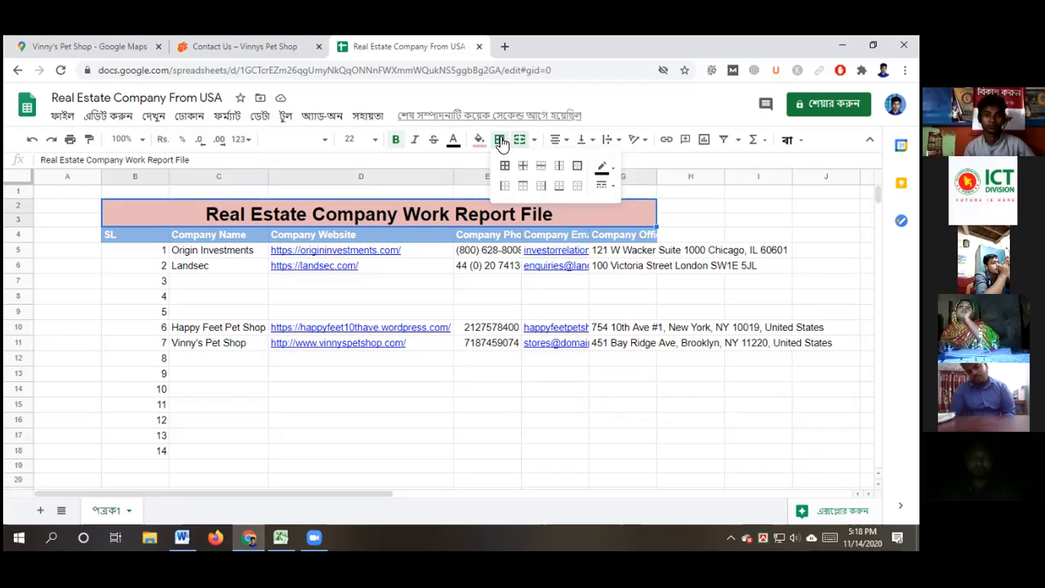
pyautogui.click(518, 142)
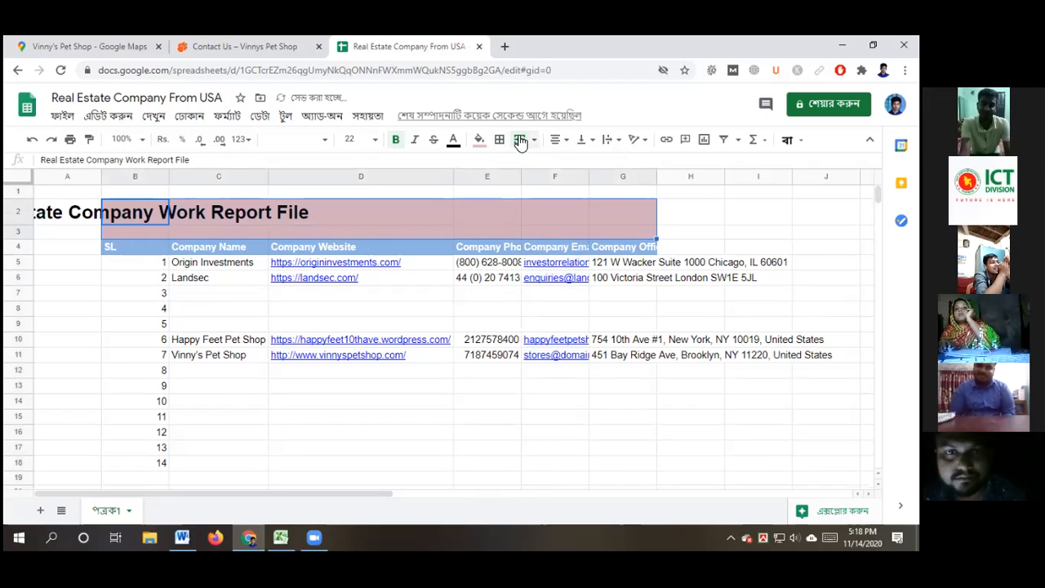
pyautogui.click(520, 141)
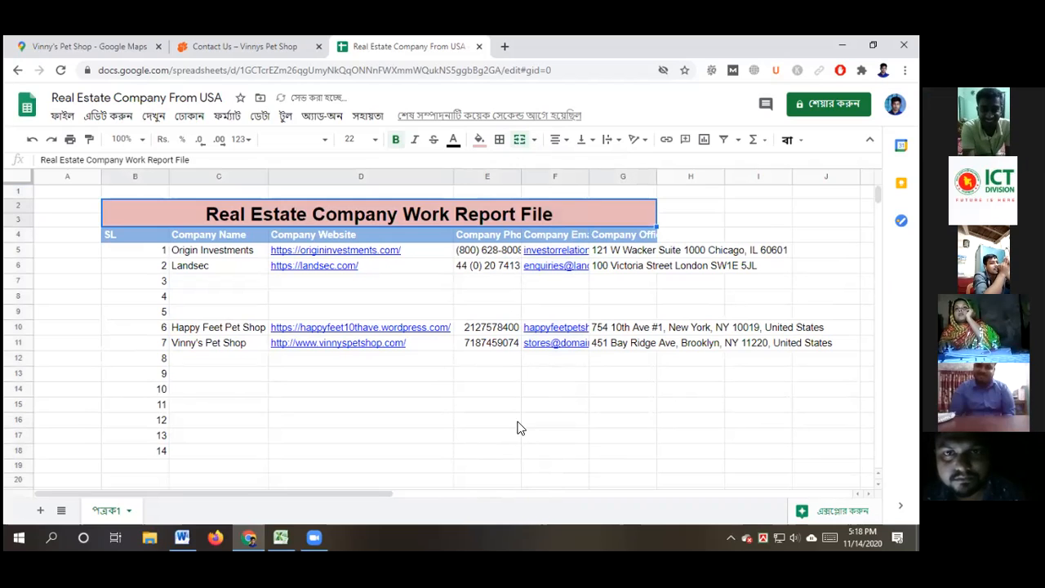
pyautogui.click(436, 418)
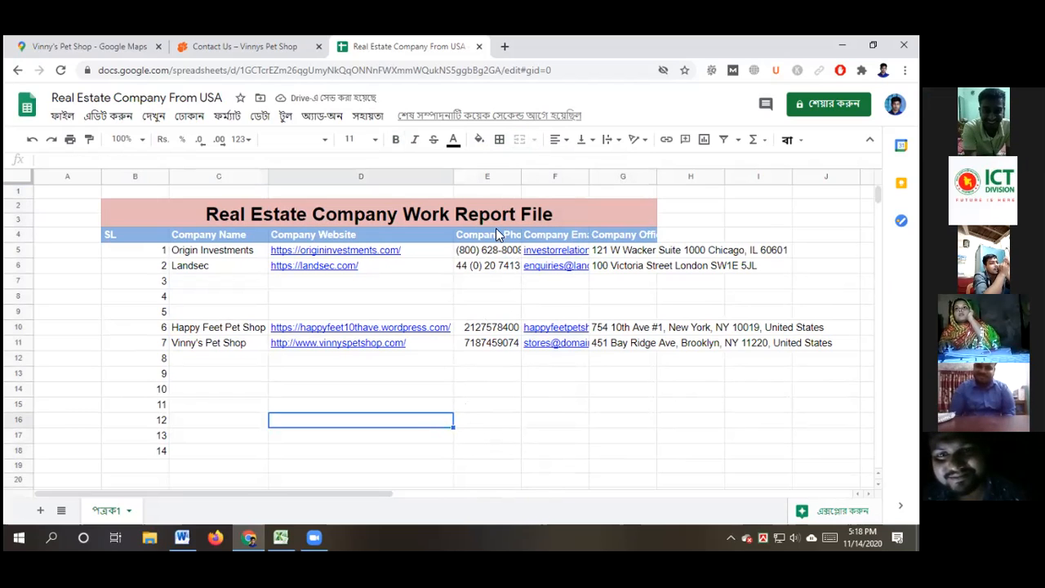
# Auto-fit columns E, F and G for the phone header, email addresses and official addresses
pyautogui.doubleClick(519, 173)
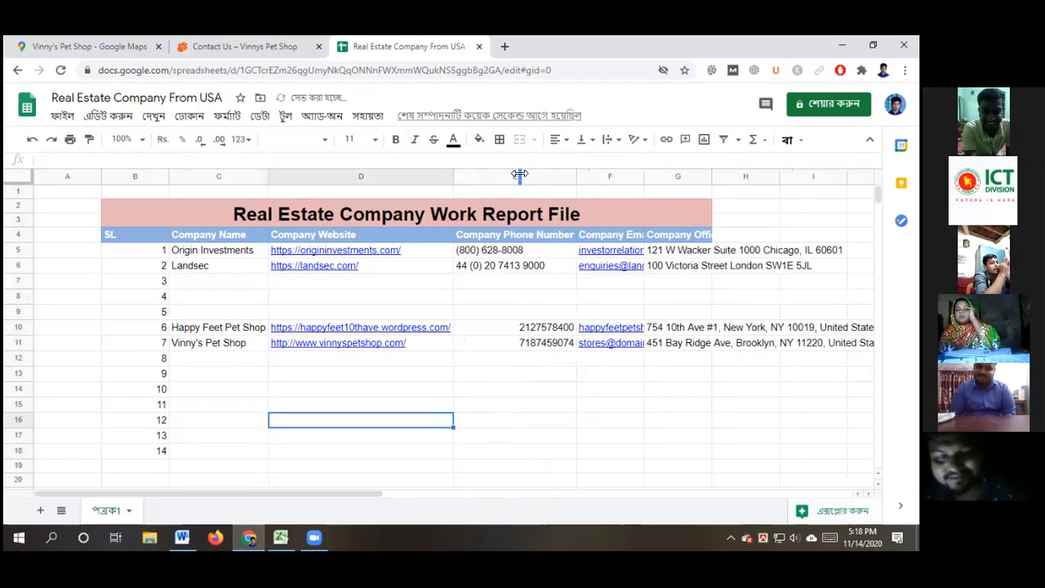
pyautogui.doubleClick(643, 174)
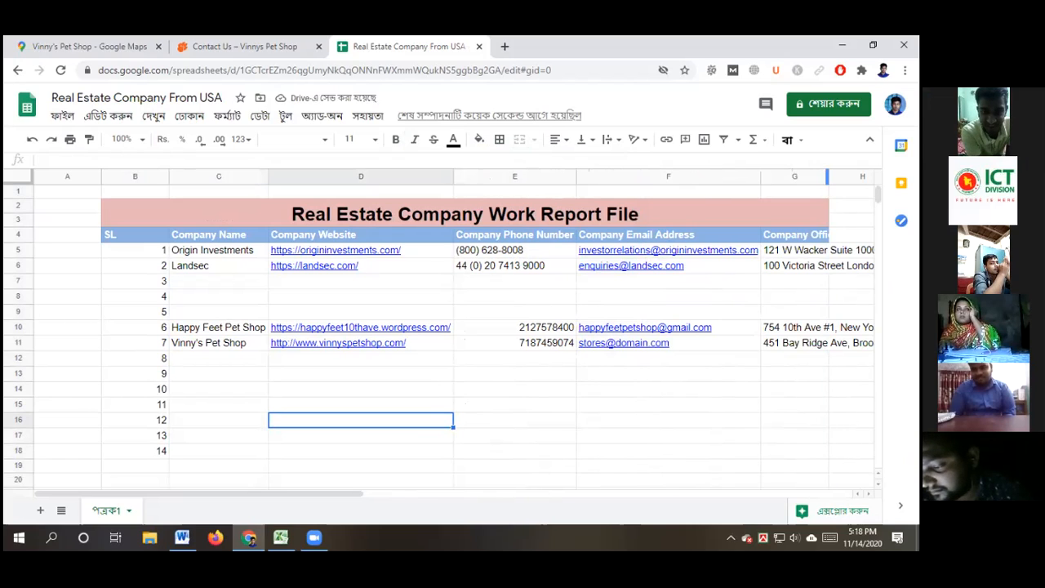
pyautogui.doubleClick(828, 176)
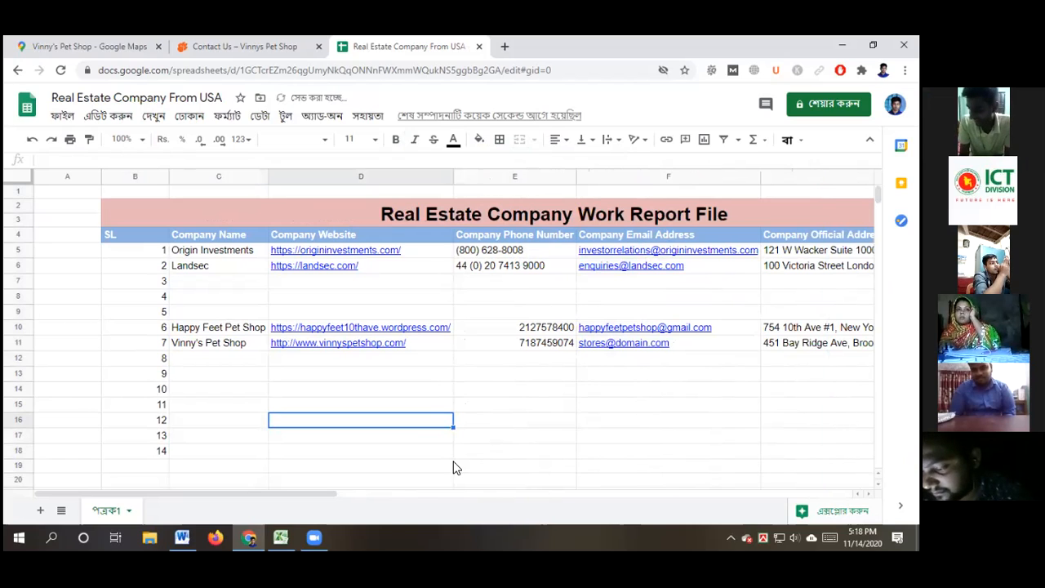
# Select empty cells below the table and scroll to check the widened layout
pyautogui.moveTo(248, 489); pyautogui.dragTo(333, 490)
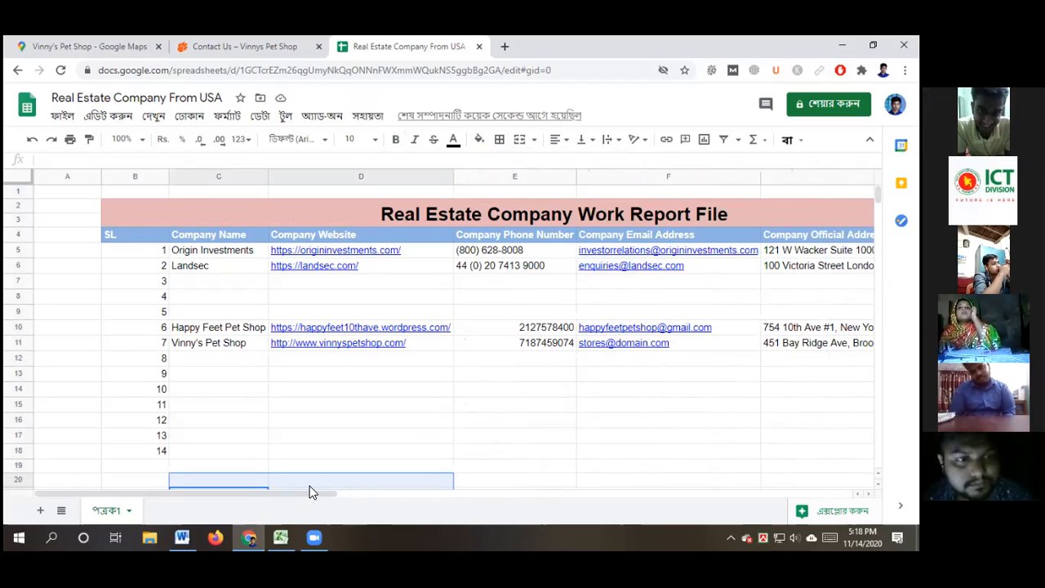
pyautogui.moveTo(287, 494); pyautogui.dragTo(373, 493)
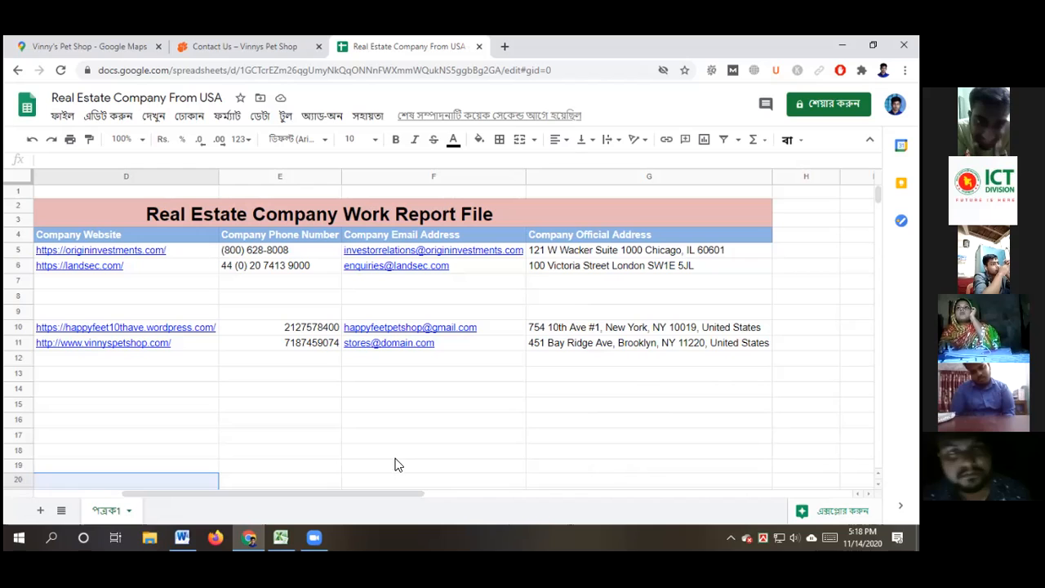
pyautogui.hotkey('shift', 'Down')
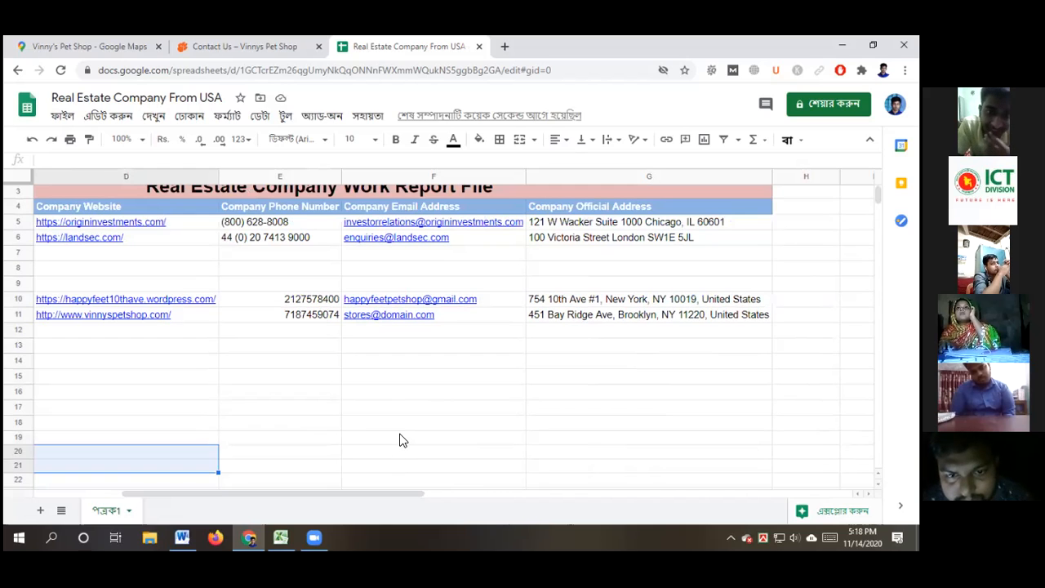
pyautogui.click(356, 415)
pyautogui.scroll(-1, 357, 411)
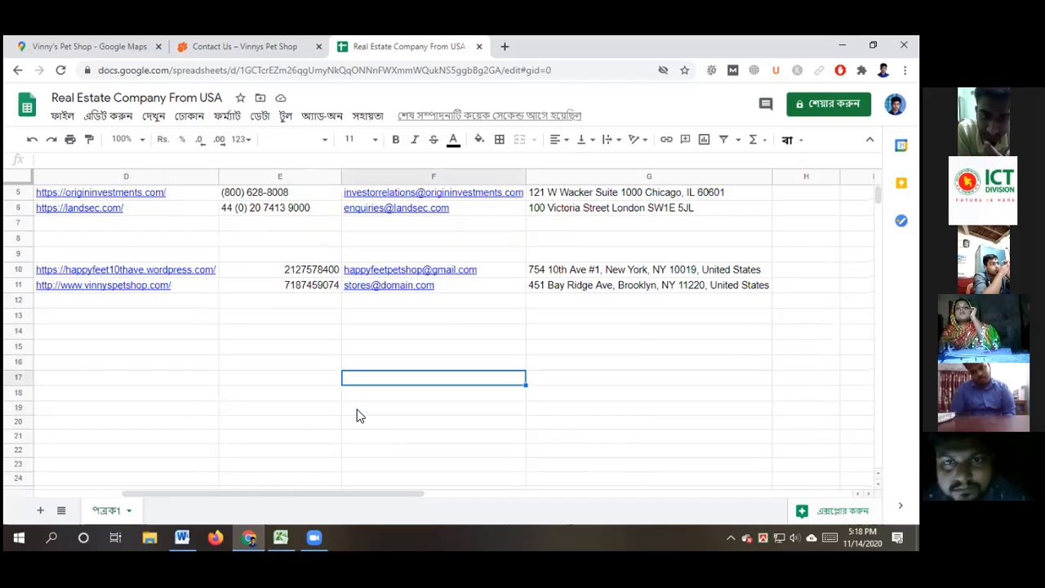
pyautogui.scroll(-3, 357, 415)
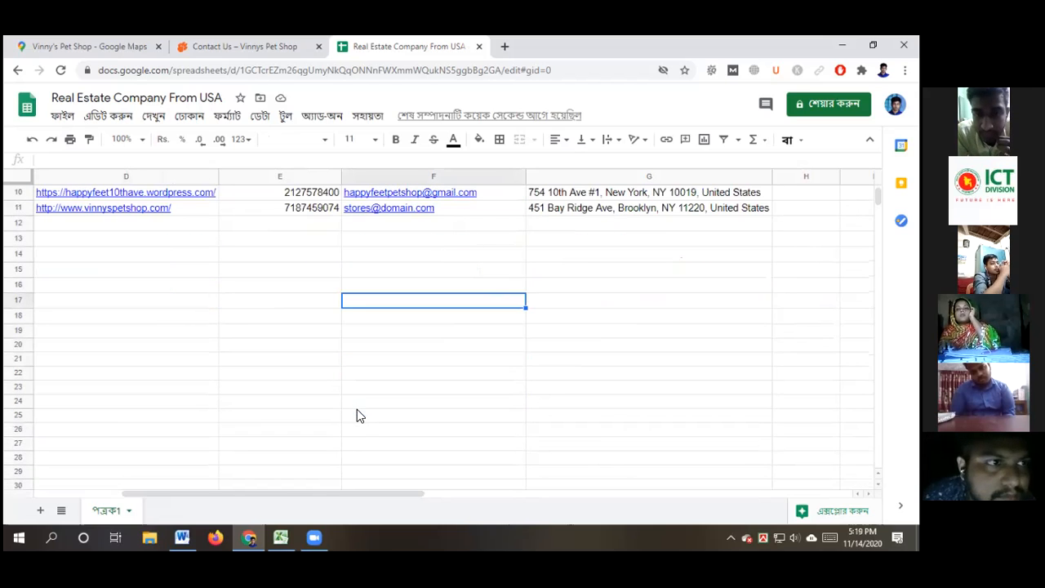
pyautogui.scroll(3, 357, 415)
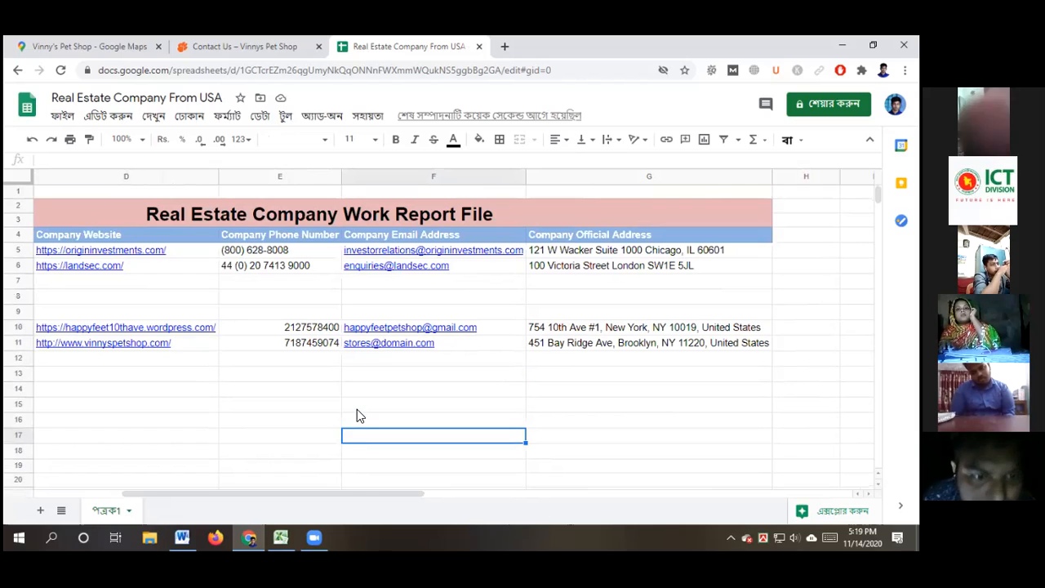
pyautogui.moveTo(349, 481); pyautogui.dragTo(124, 494)
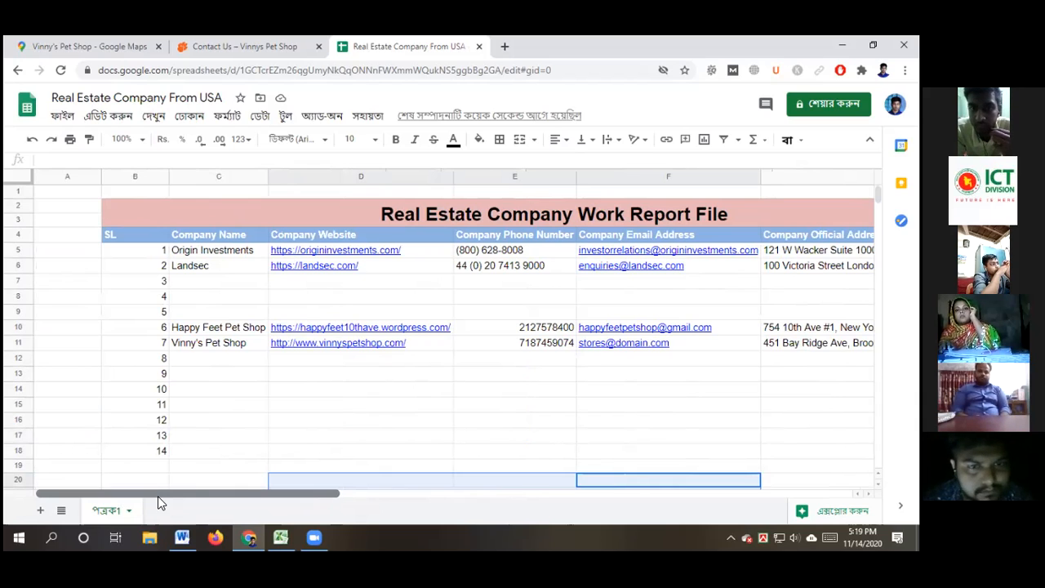
pyautogui.moveTo(159, 497); pyautogui.dragTo(186, 496)
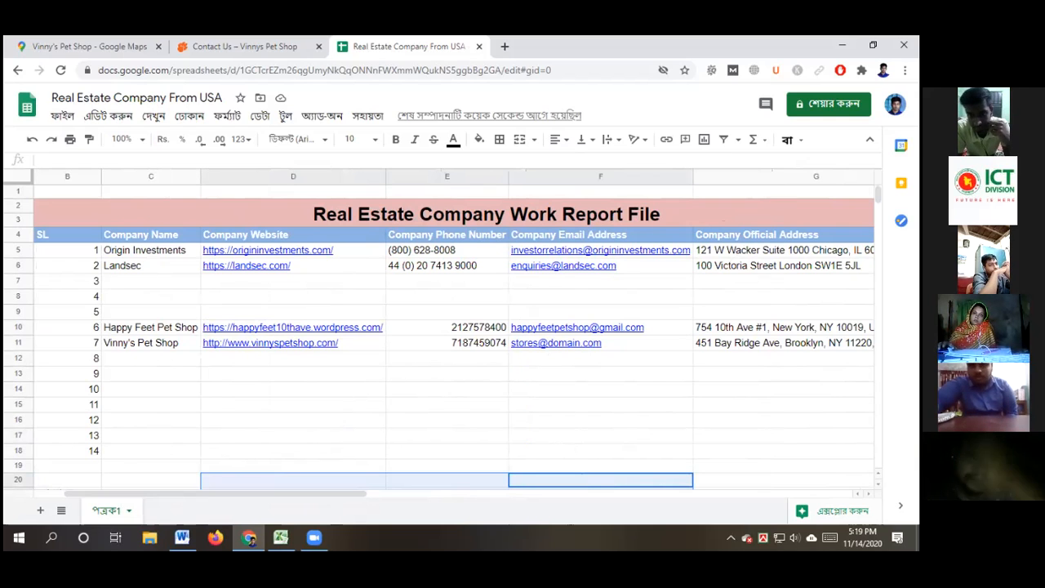
# Set General access to 'Anyone with the link' as Viewer and copy the spreadsheet's share link
pyautogui.click(829, 104)
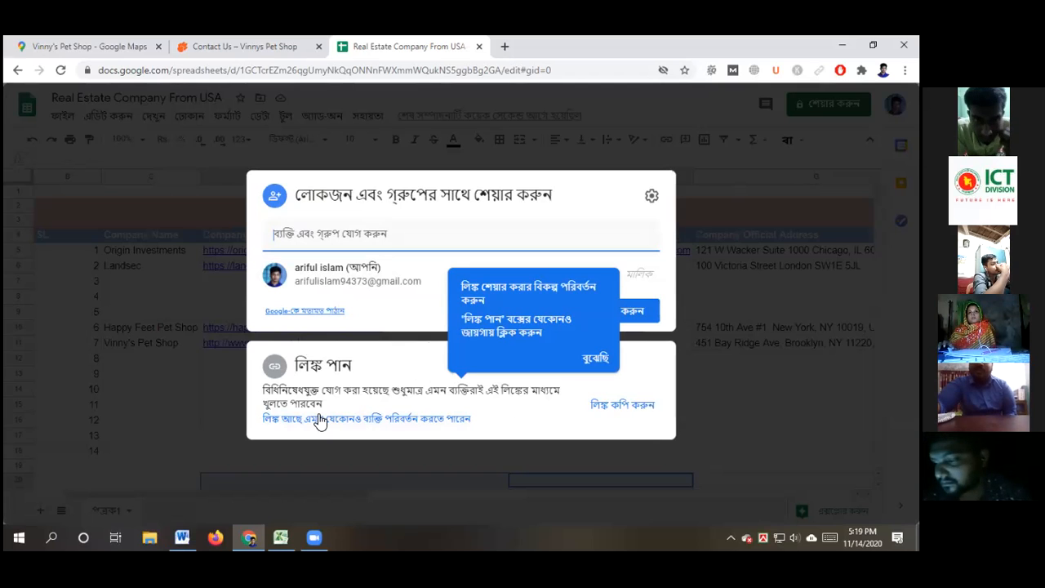
pyautogui.click(323, 425)
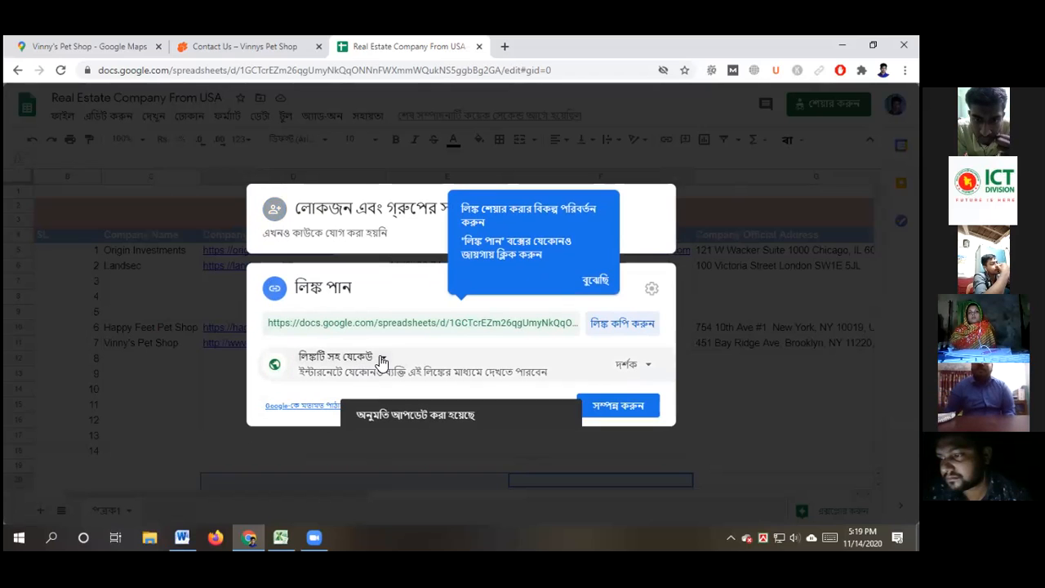
pyautogui.click(381, 360)
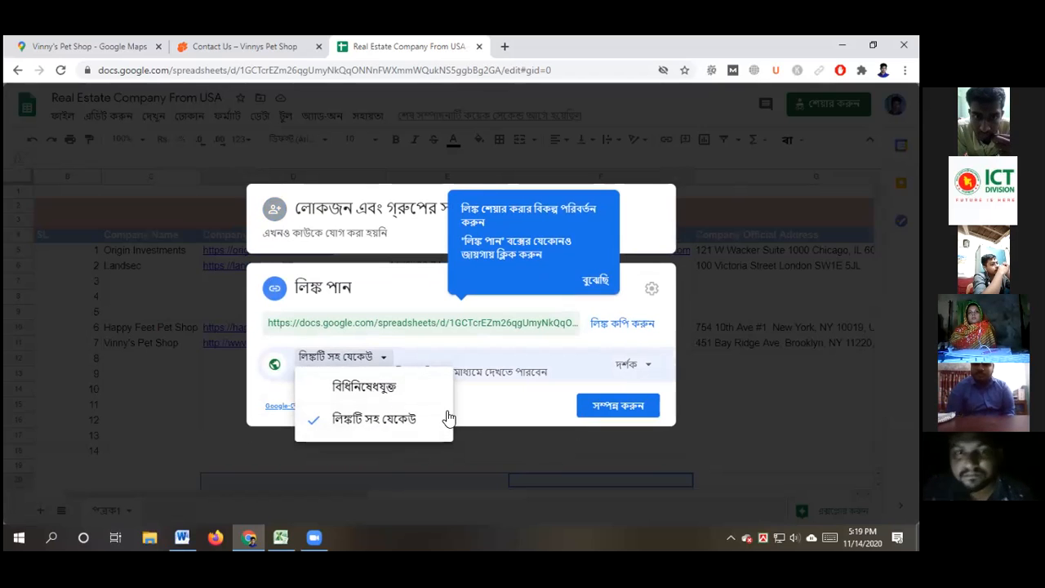
pyautogui.click(498, 416)
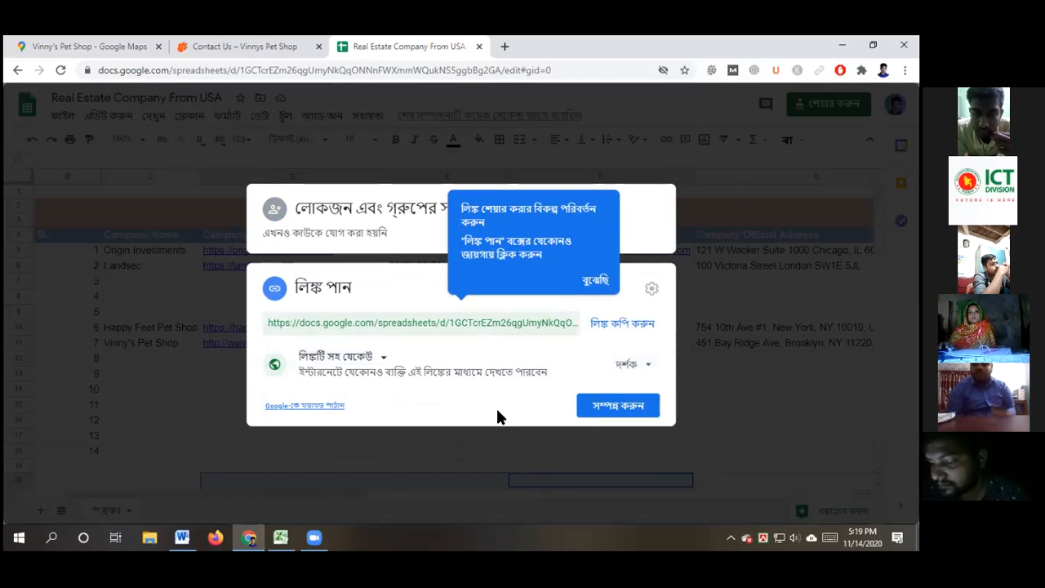
pyautogui.click(618, 327)
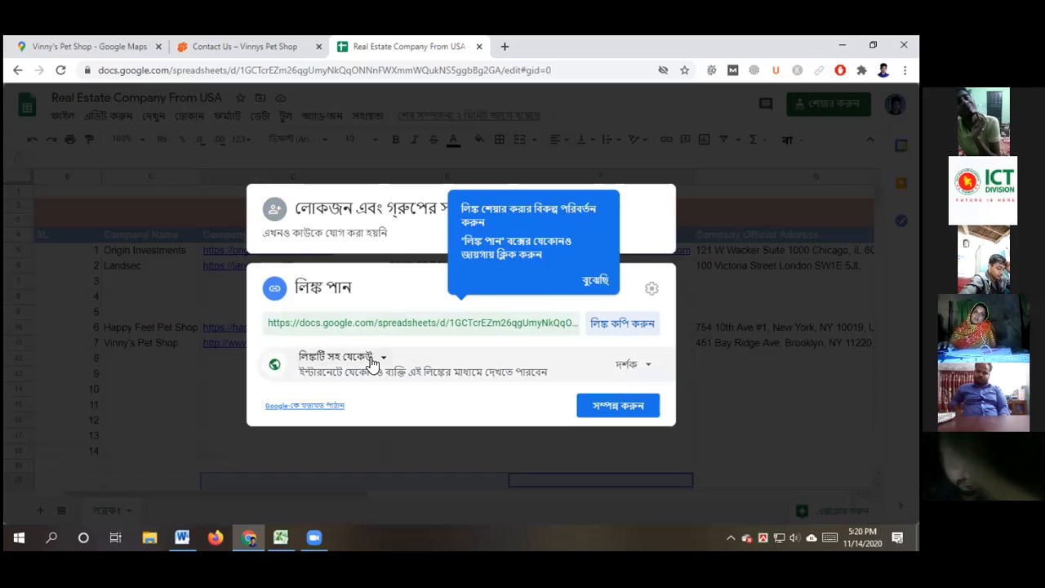
pyautogui.click(588, 282)
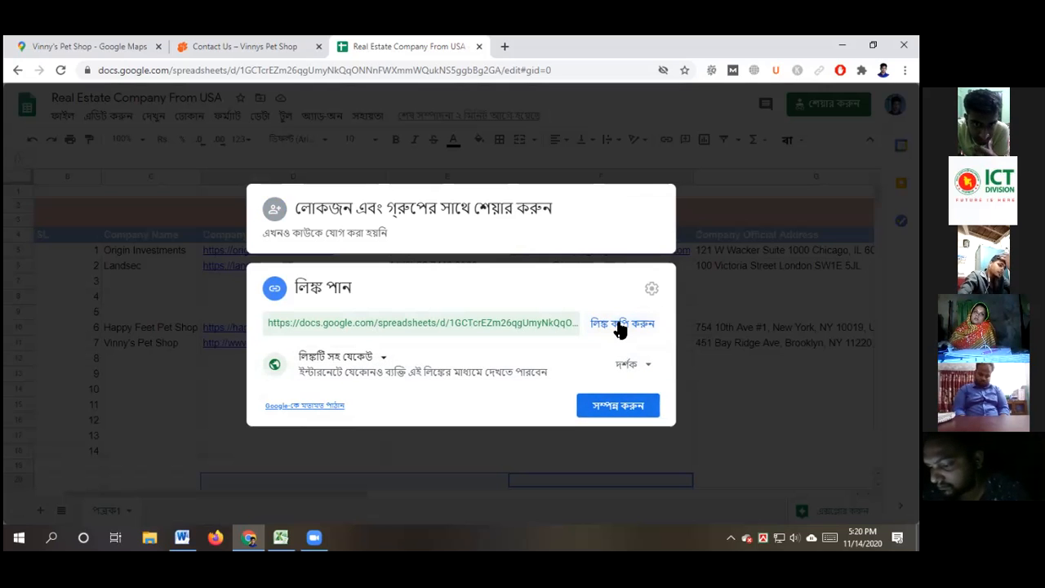
pyautogui.click(625, 408)
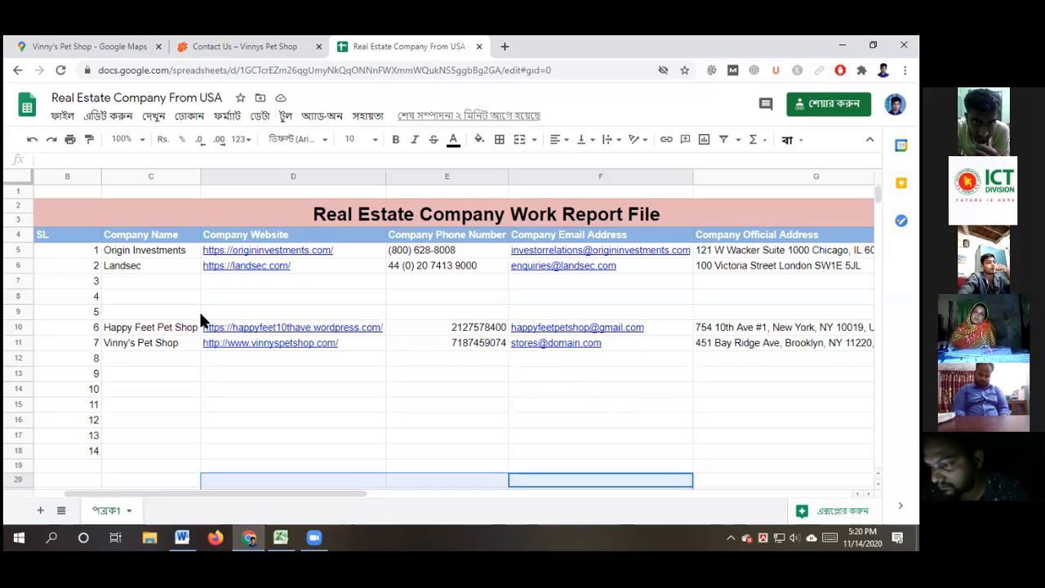
# Paste the share link on a new line below Company Official Address in the Word document
pyautogui.click(479, 47)
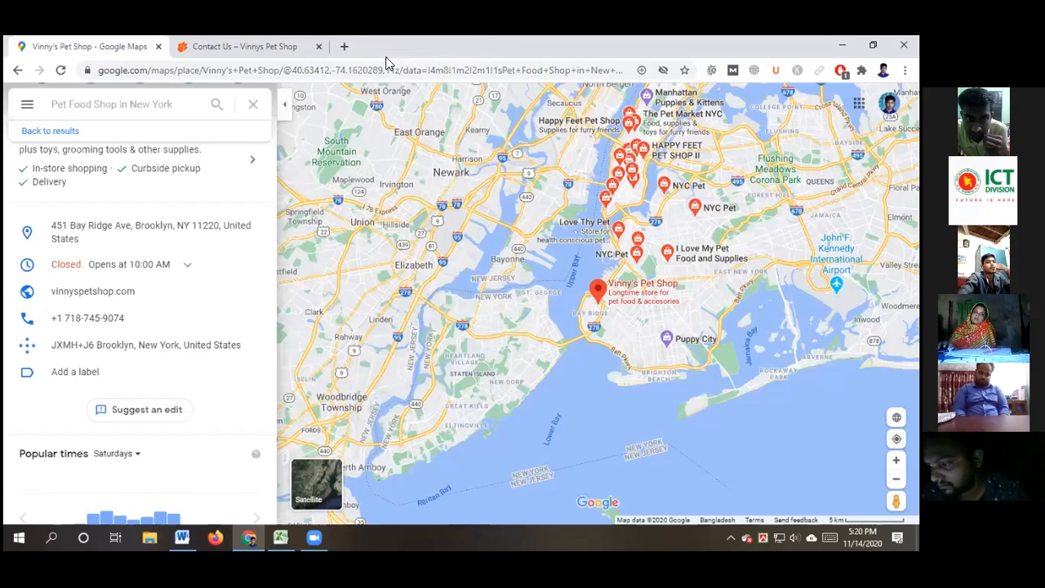
pyautogui.click(182, 536)
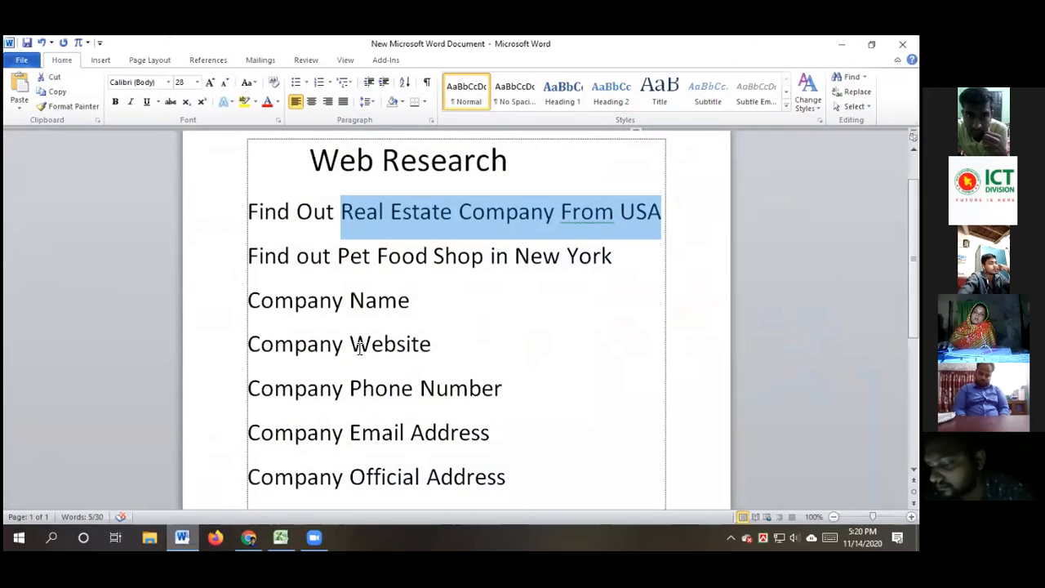
pyautogui.click(536, 477)
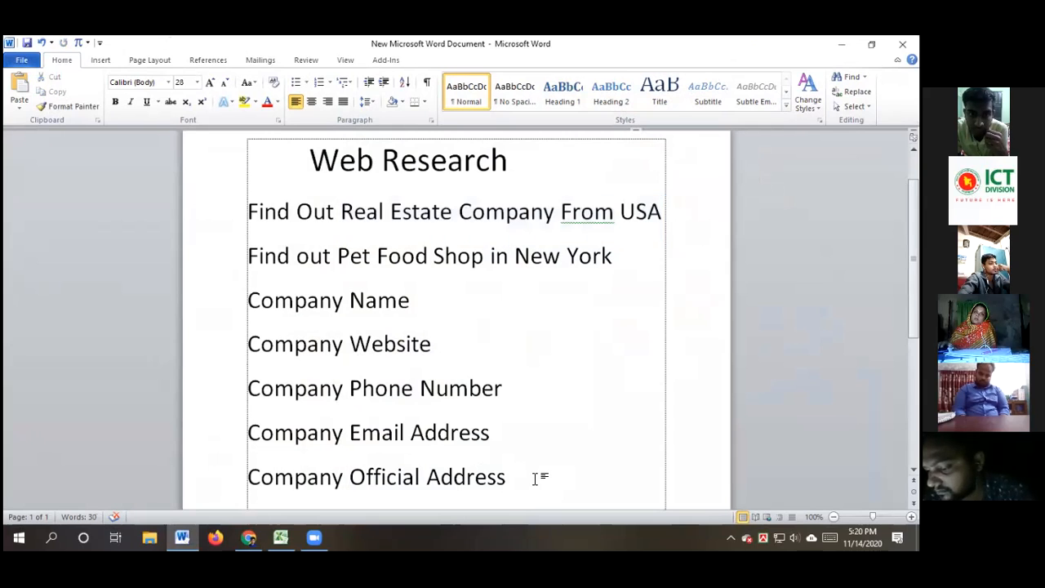
pyautogui.press('Return')
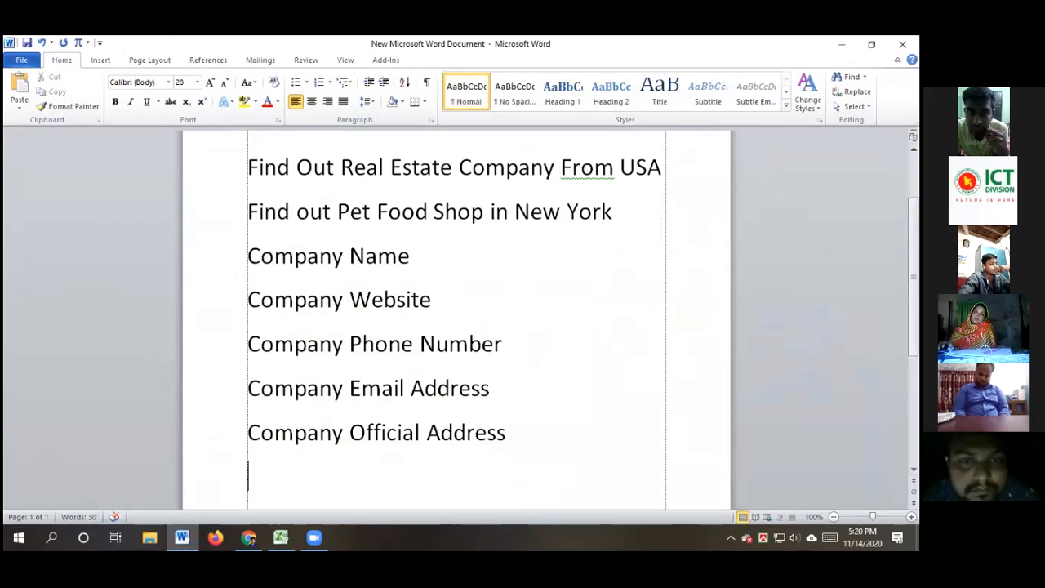
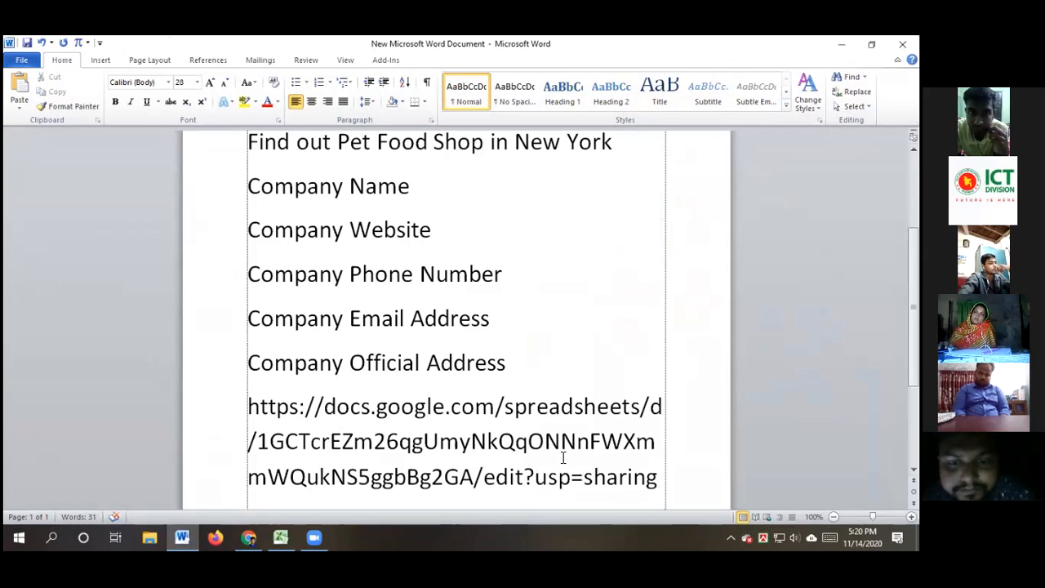
# Shrink the pasted link's font size from 28 to 19
pyautogui.moveTo(659, 476); pyautogui.dragTo(236, 410)
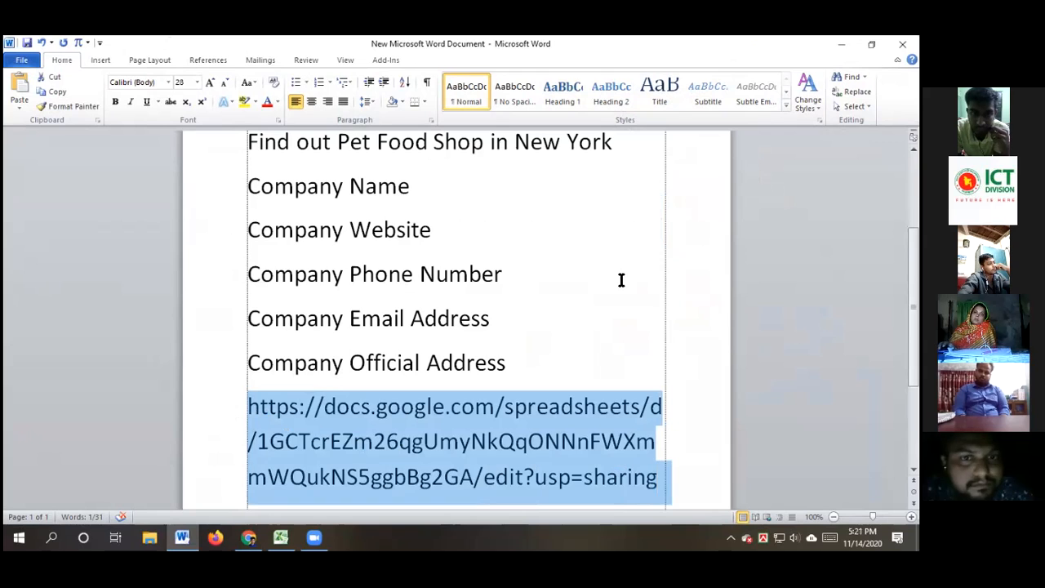
pyautogui.hotkey('ctrl', '[')
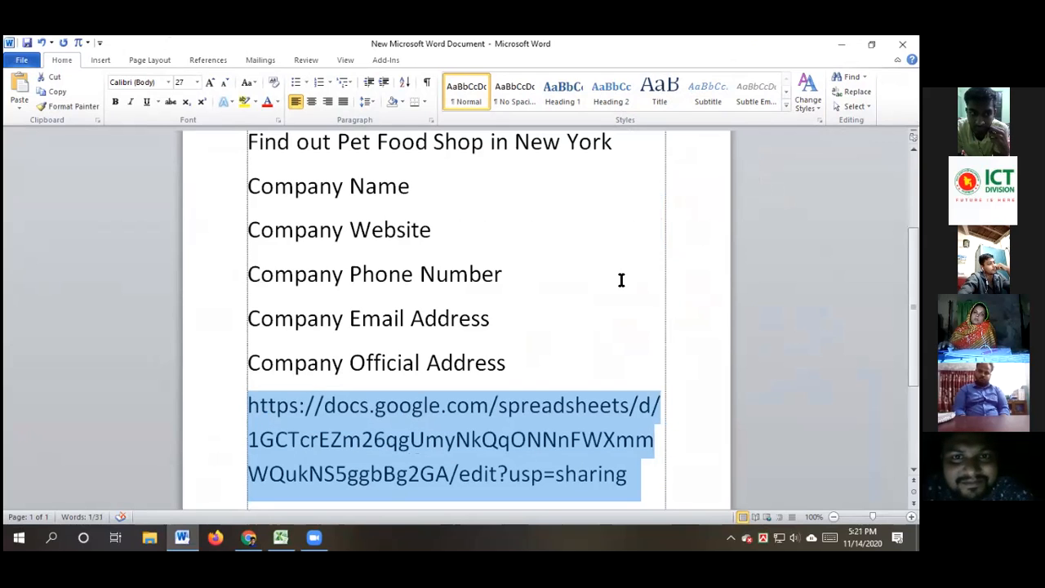
pyautogui.hotkey('ctrl', '[')
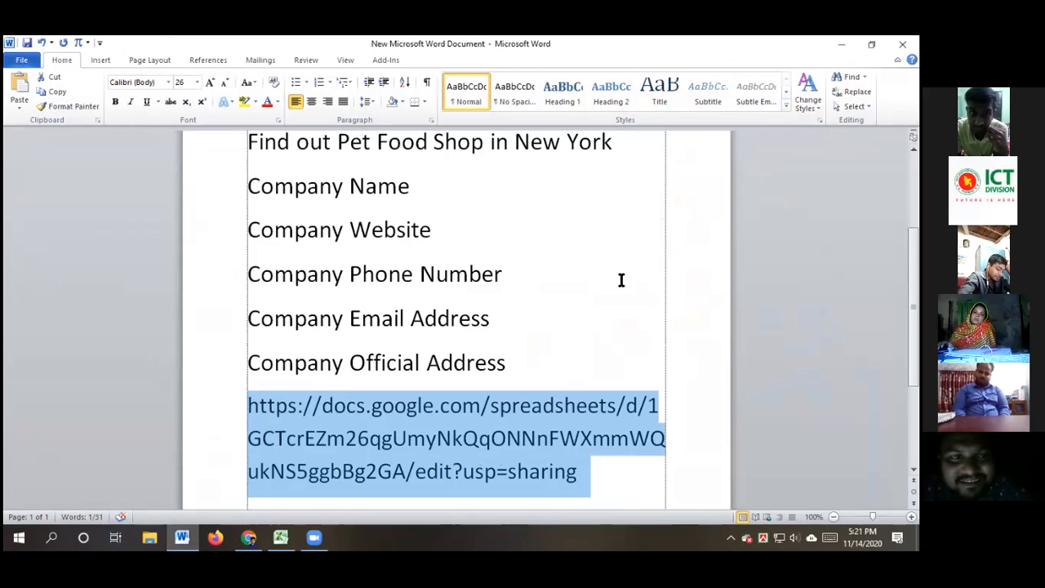
pyautogui.hotkey('ctrl', '[')
pyautogui.hotkey('ctrl', '[')
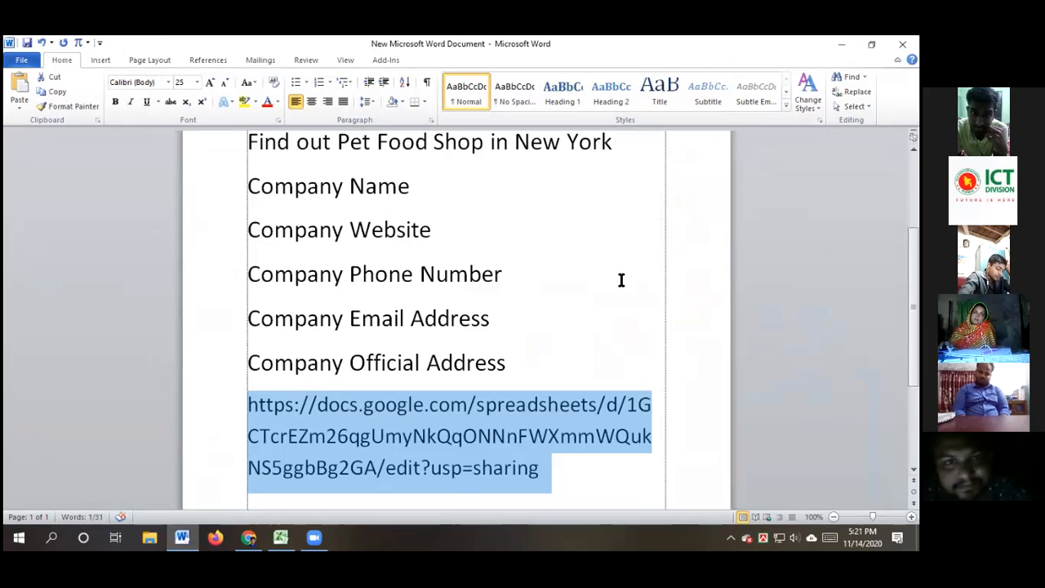
pyautogui.hotkey('ctrl', '[')
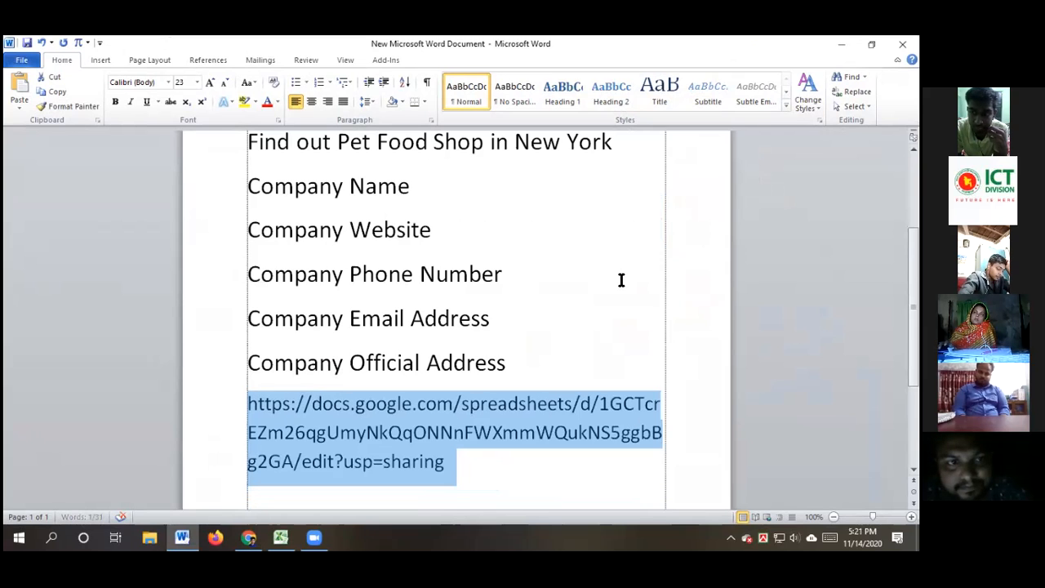
pyautogui.hotkey('ctrl', '[')
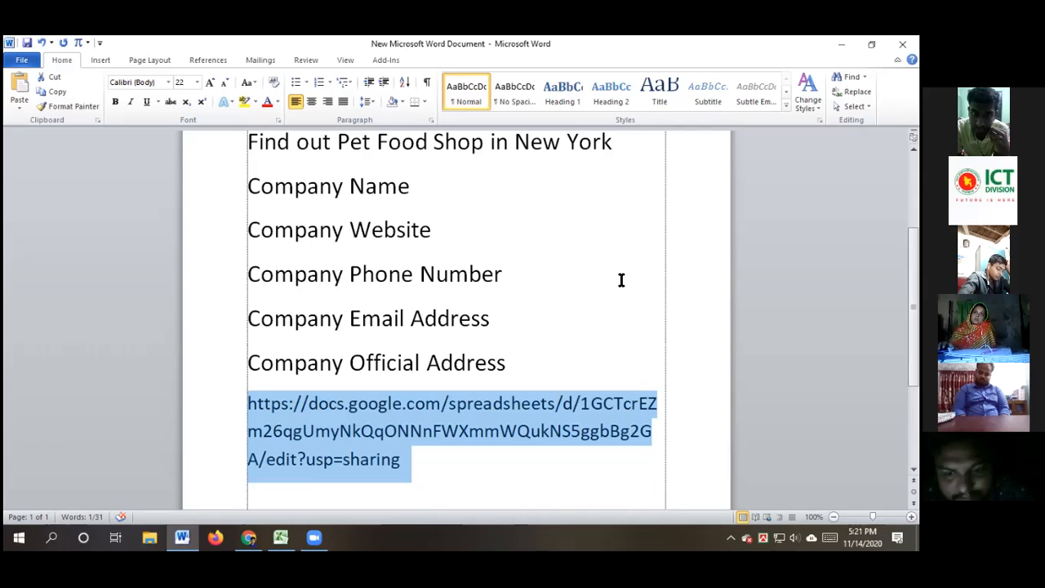
pyautogui.hotkey('ctrl', '[')
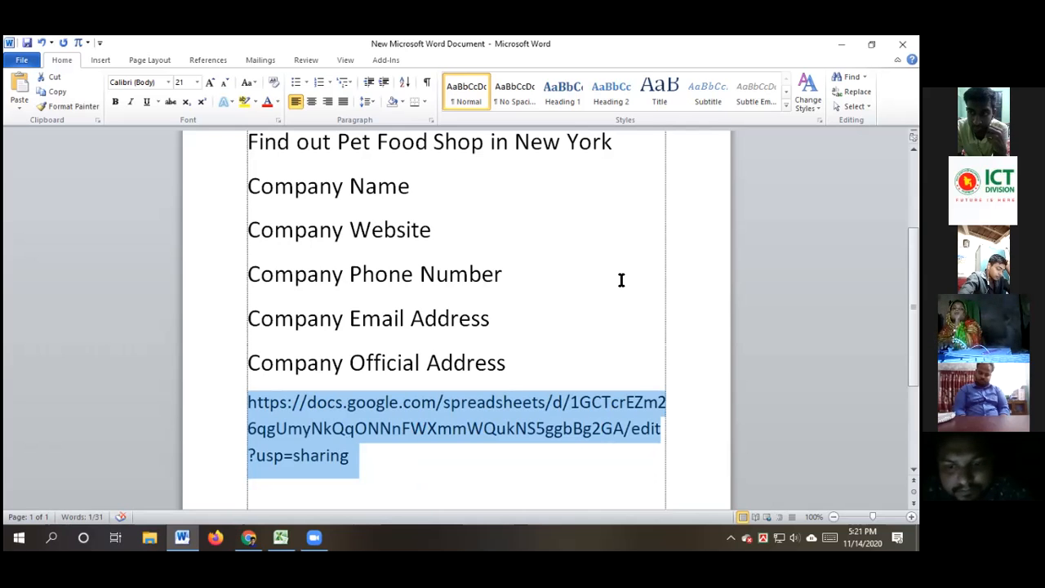
pyautogui.hotkey('ctrl', '[')
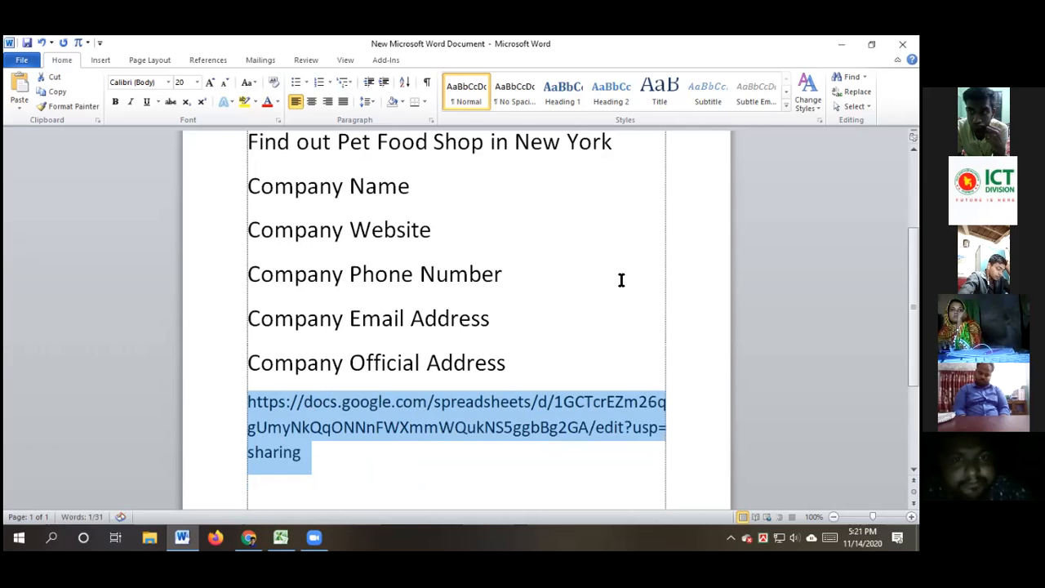
pyautogui.hotkey('ctrl', '[')
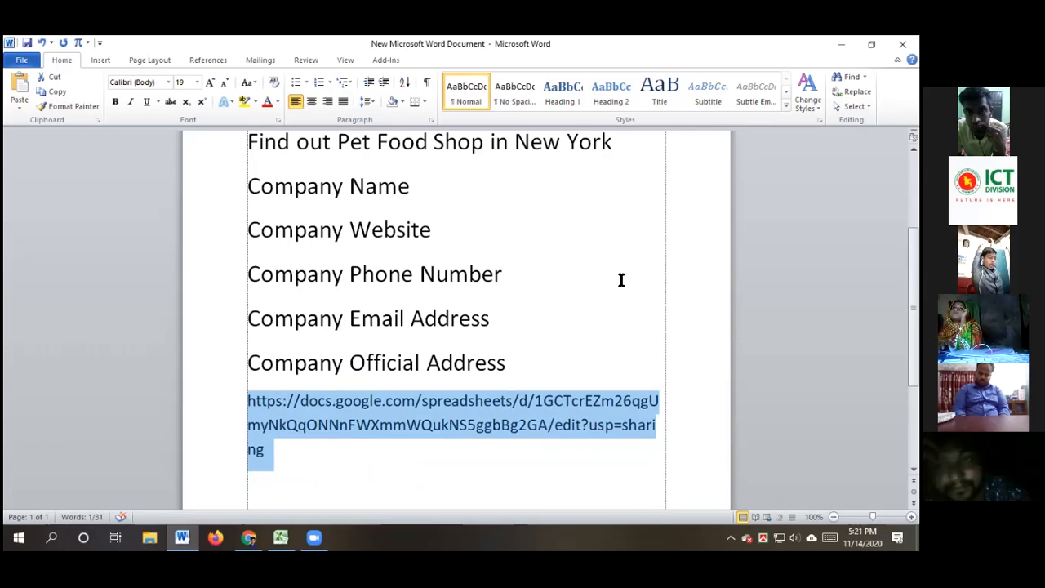
pyautogui.click(429, 472)
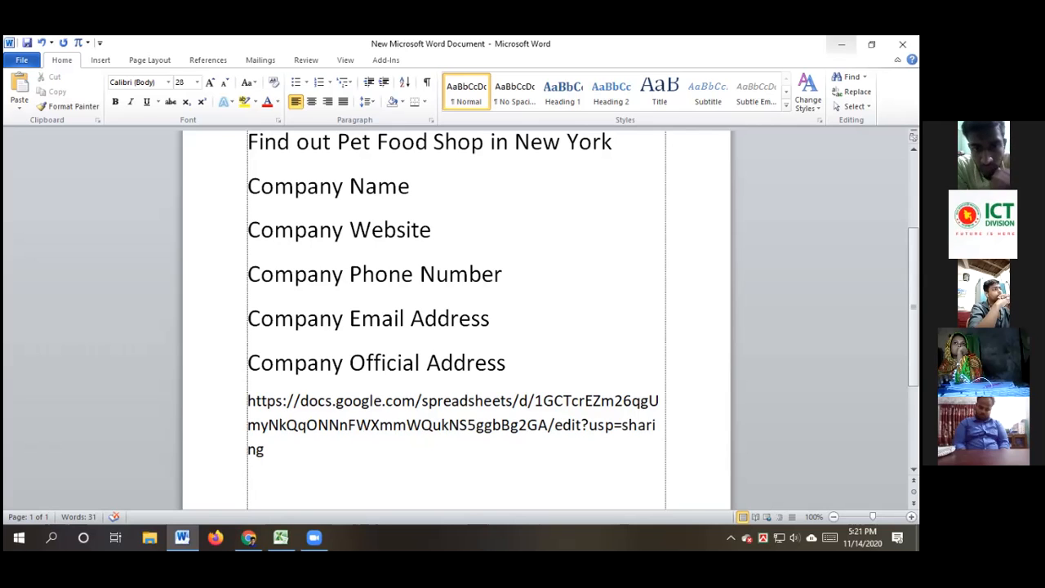
pyautogui.click(280, 449)
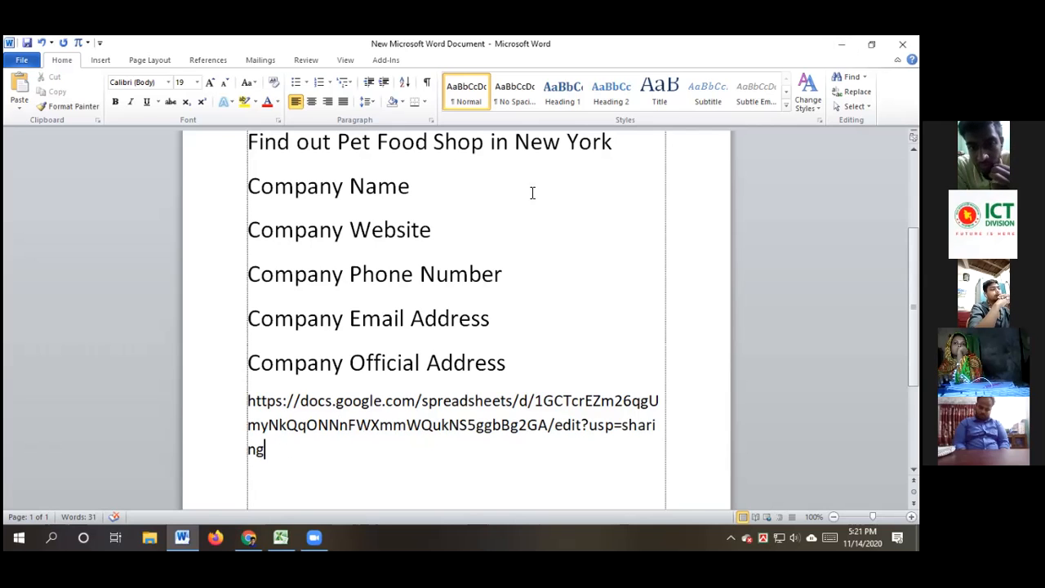
pyautogui.scroll(3, 566, 303)
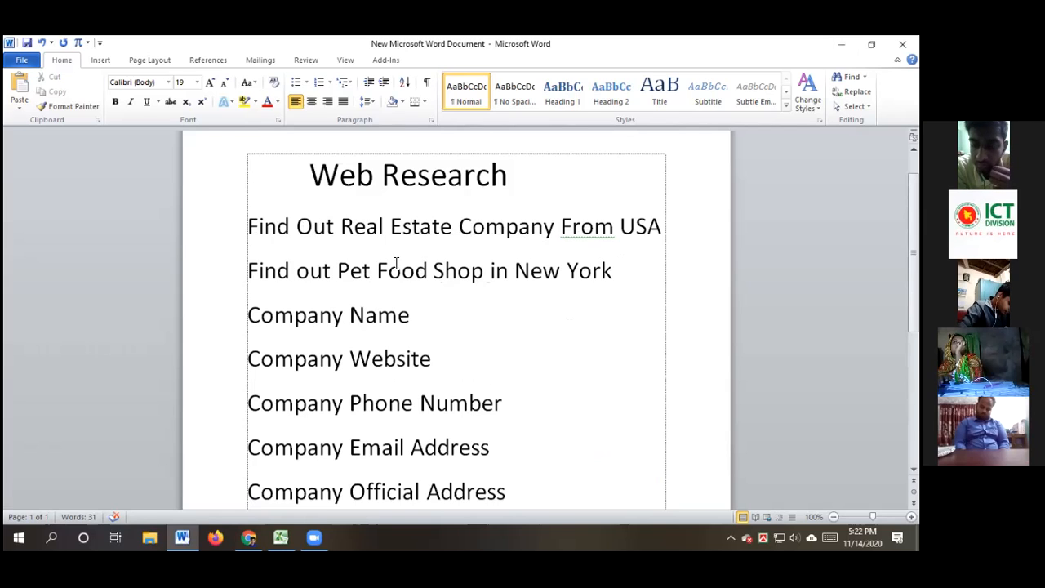
pyautogui.moveTo(341, 225); pyautogui.dragTo(537, 233)
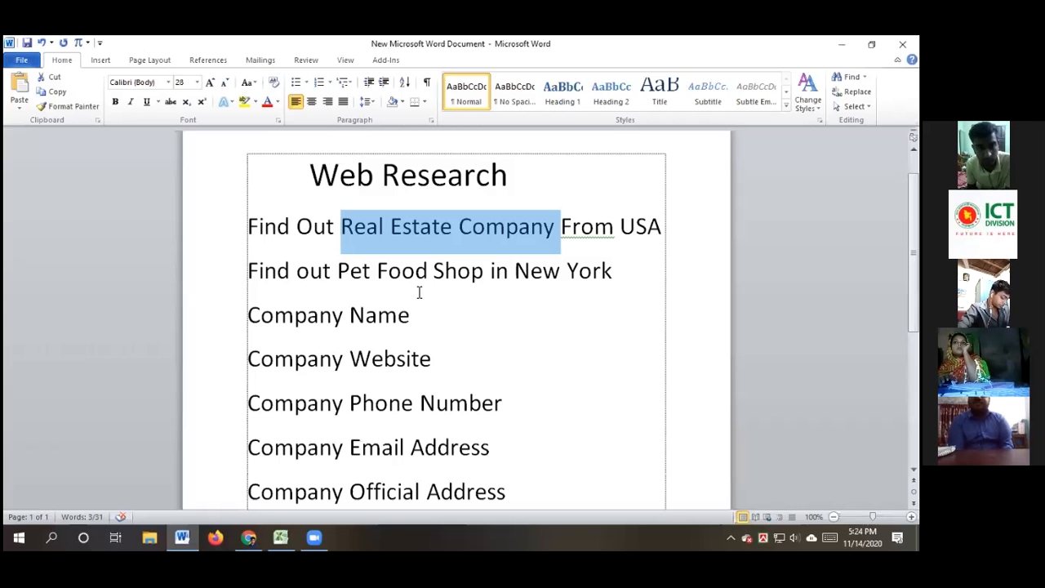
pyautogui.click(555, 226)
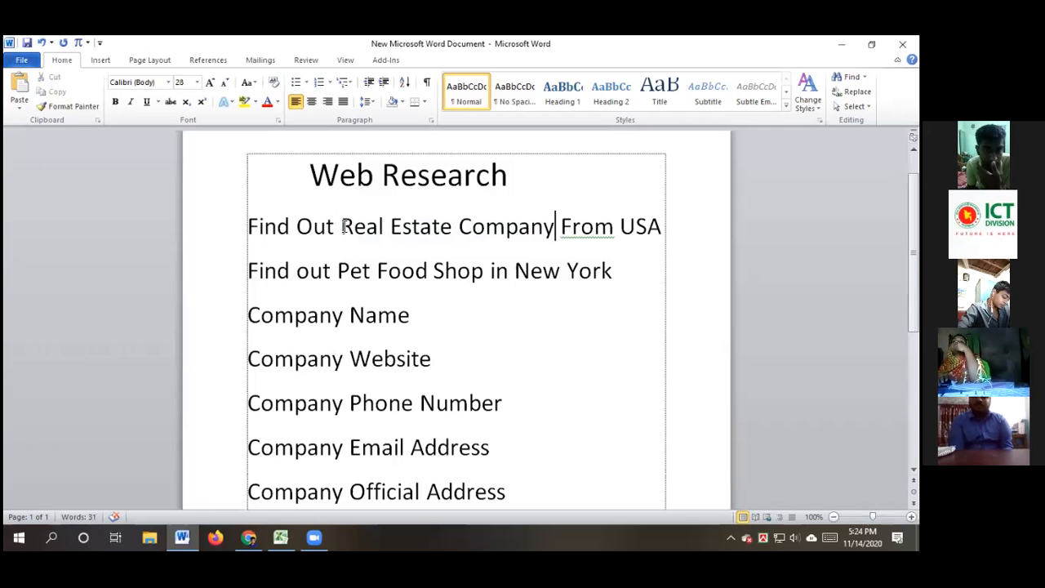
pyautogui.moveTo(342, 226); pyautogui.dragTo(514, 229)
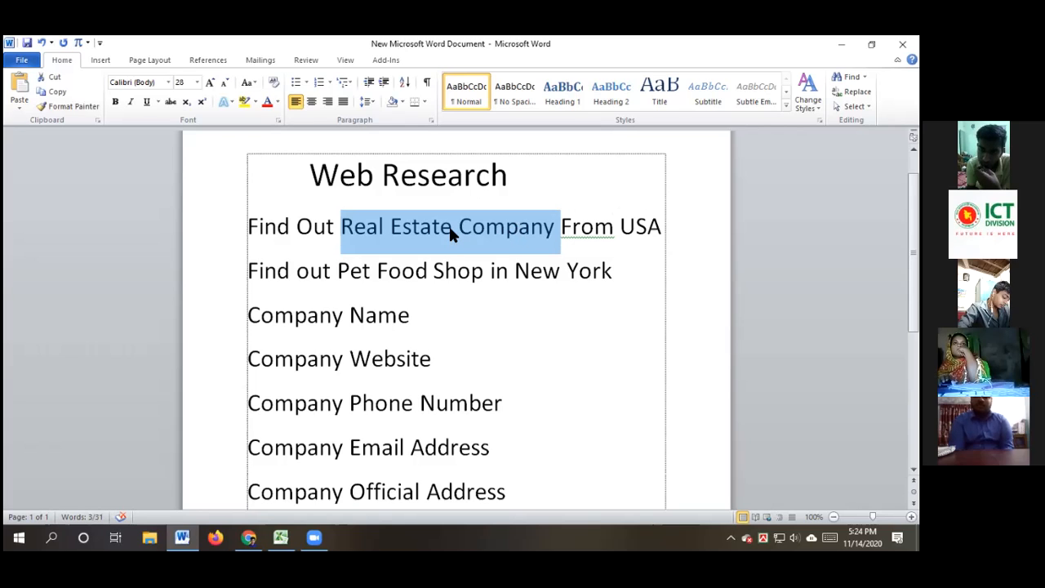